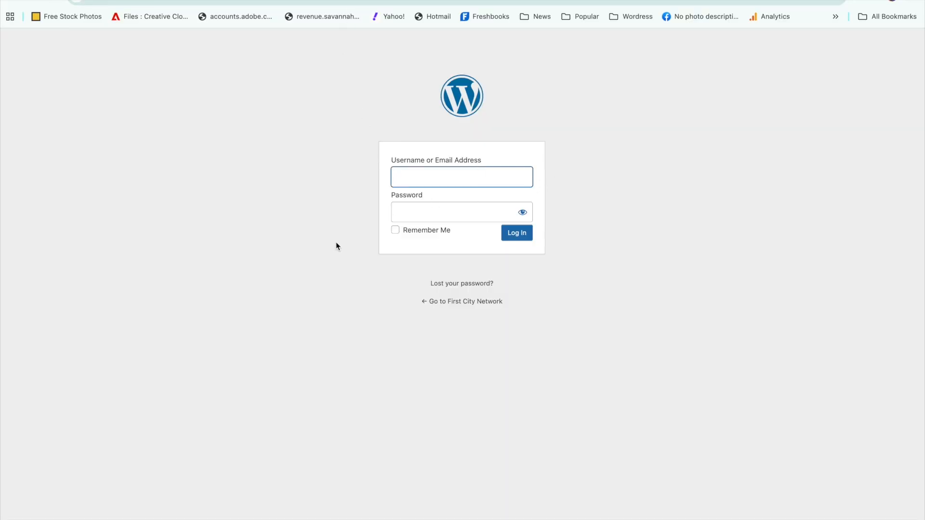
Step: Log in to the site's admin area with the username admin and the account password
{"action": "left_click", "coordinate": [499, 179]}
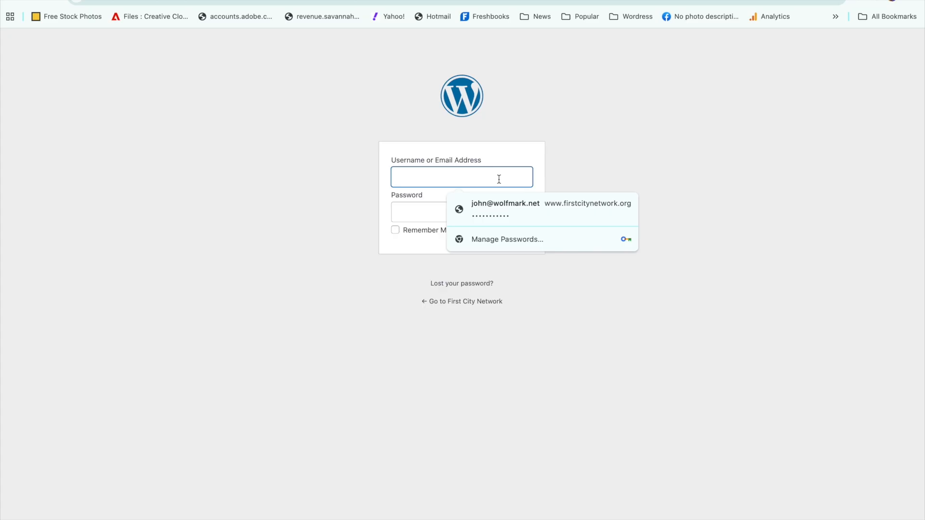
{"action": "type", "text": "admin"}
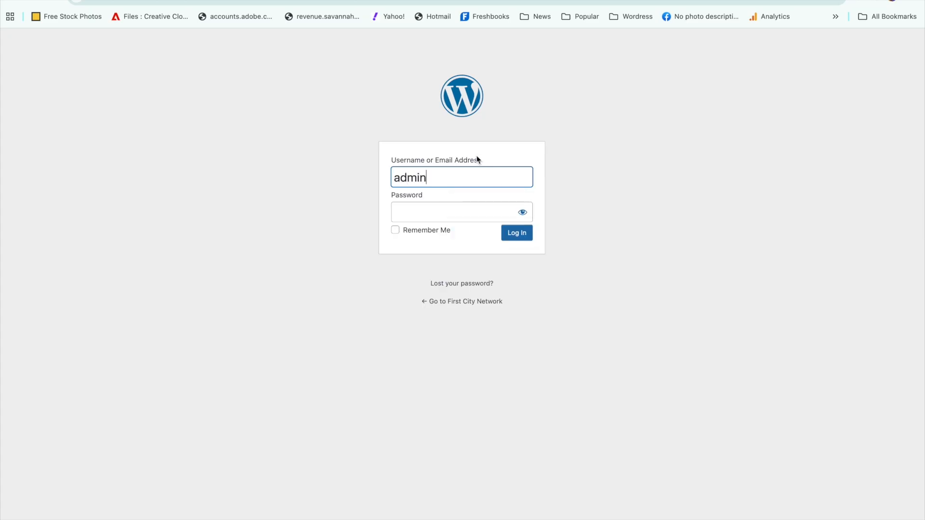
{"action": "left_click", "coordinate": [474, 214]}
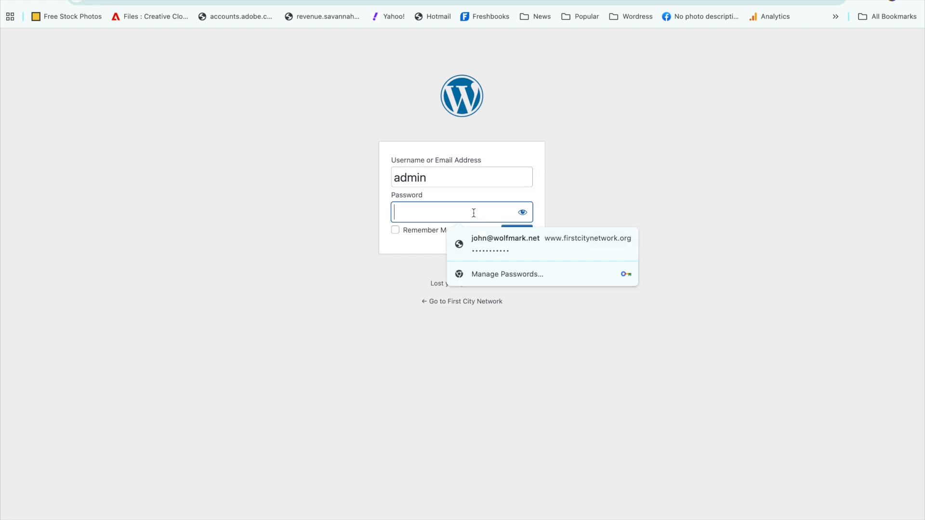
{"action": "key", "text": "super+v"}
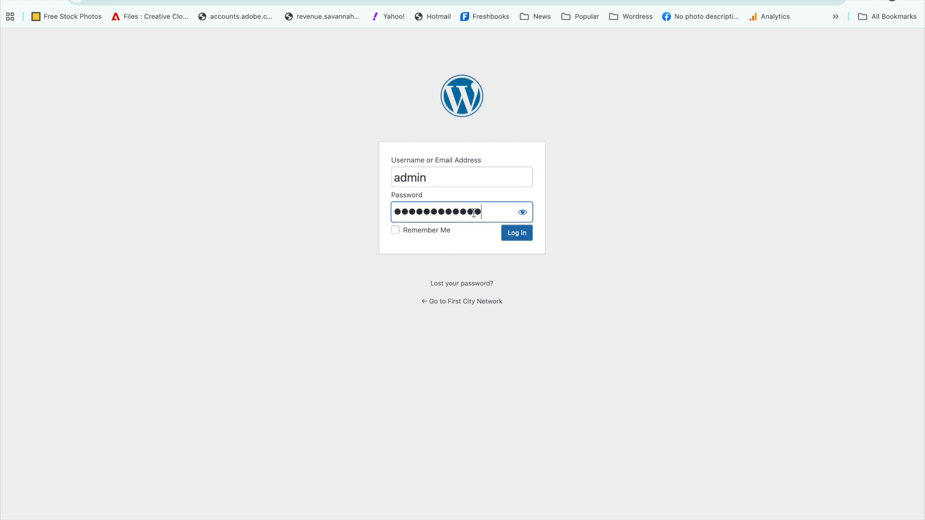
{"action": "left_click", "coordinate": [523, 214]}
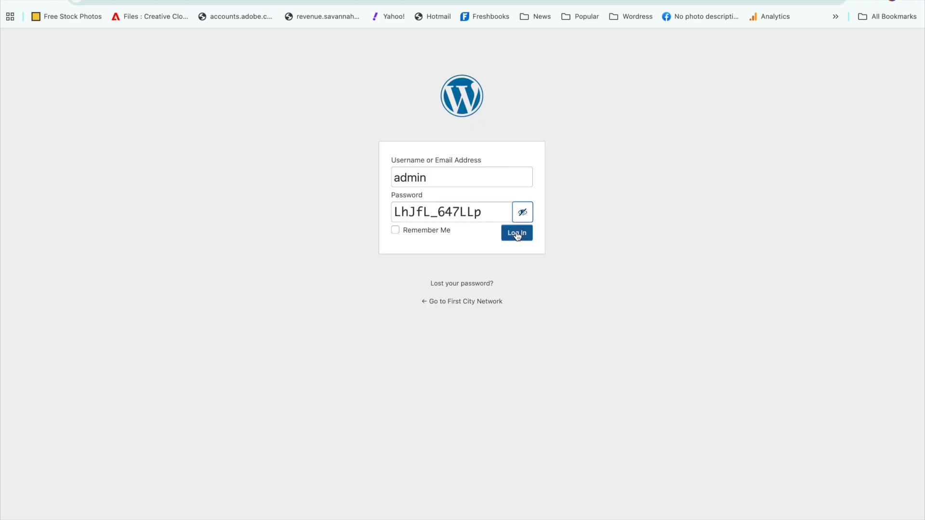
{"action": "left_click", "coordinate": [517, 234]}
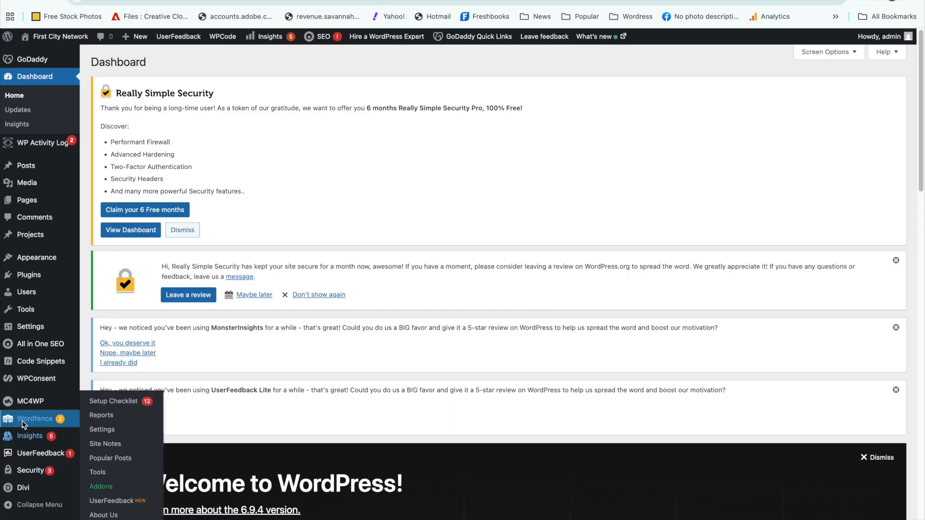
Step: Start adding a new user to the site and fill in the username
{"action": "mouse_move", "coordinate": [34, 384]}
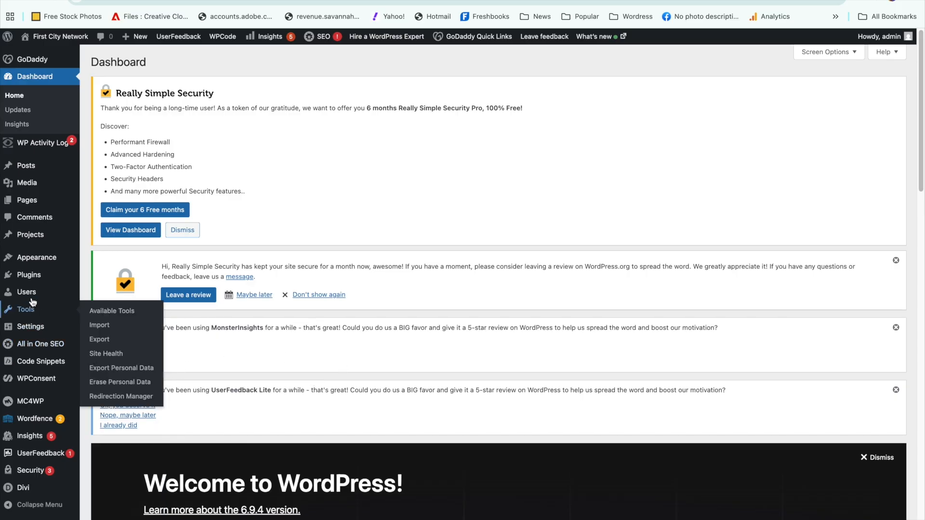
{"action": "mouse_move", "coordinate": [31, 297]}
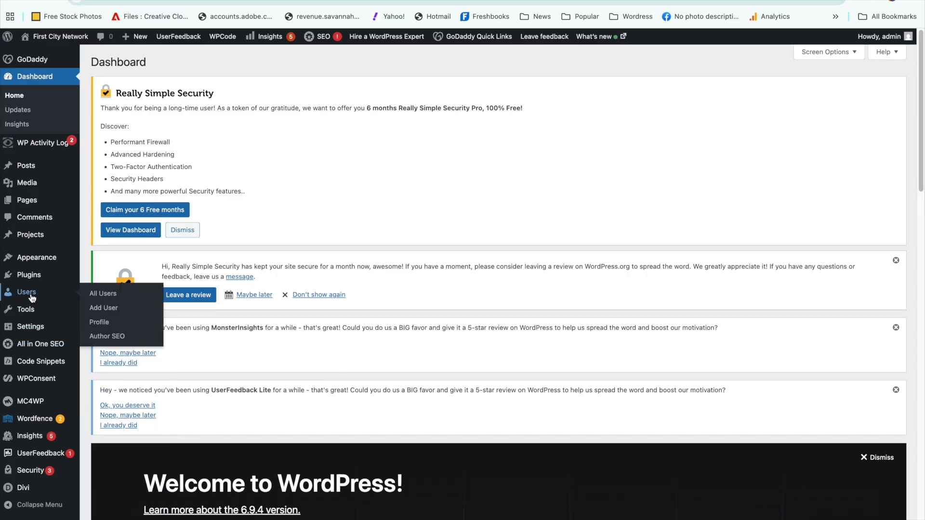
{"action": "left_click", "coordinate": [104, 311]}
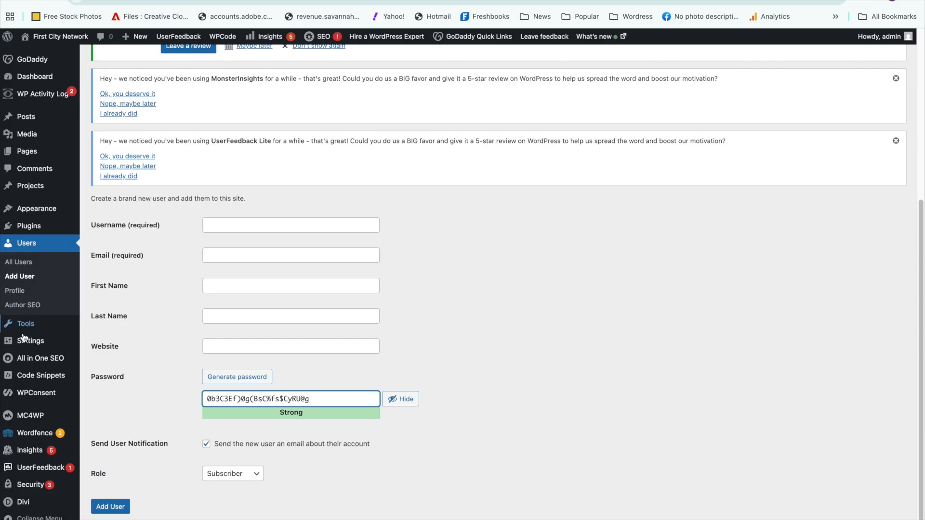
{"action": "left_click", "coordinate": [250, 227]}
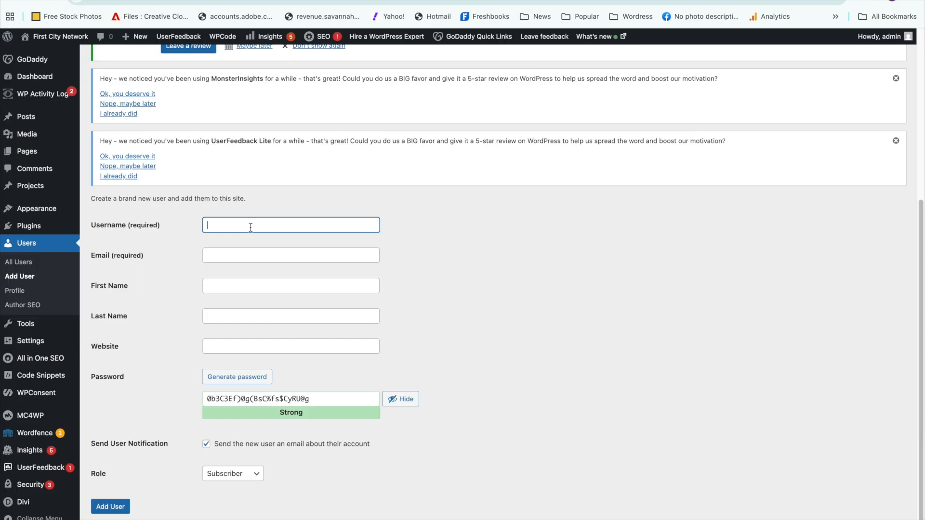
{"action": "type", "text": "Jeff M"}
Step: Fill in the new user's email address, correcting the misspelled domain
{"action": "left_click", "coordinate": [234, 254]}
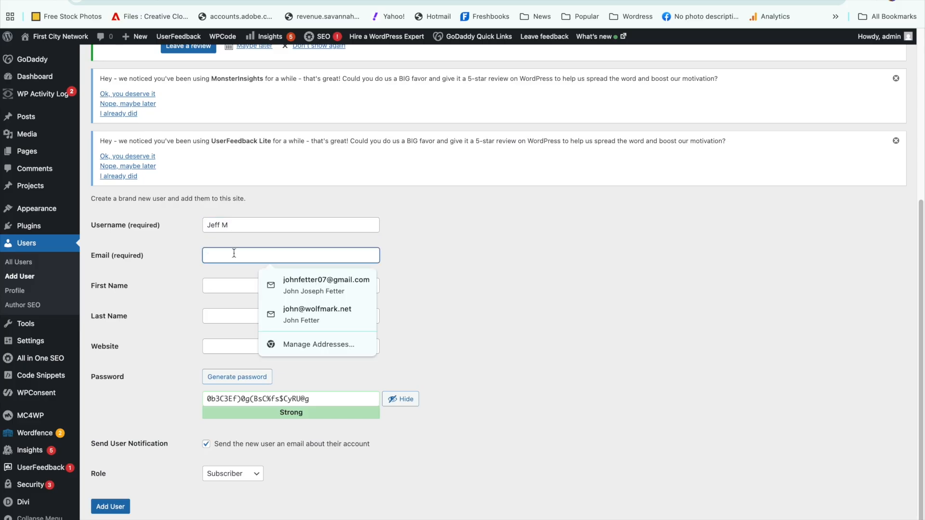
{"action": "left_click", "coordinate": [234, 254]}
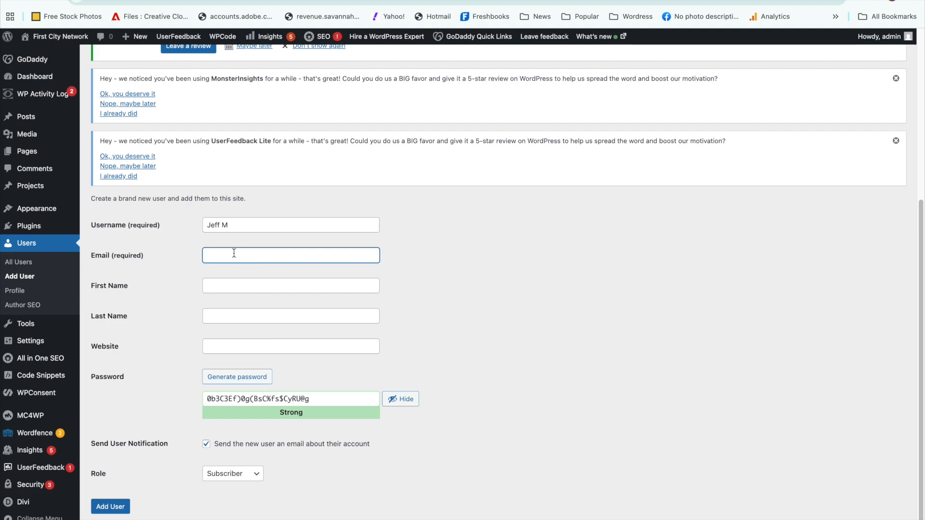
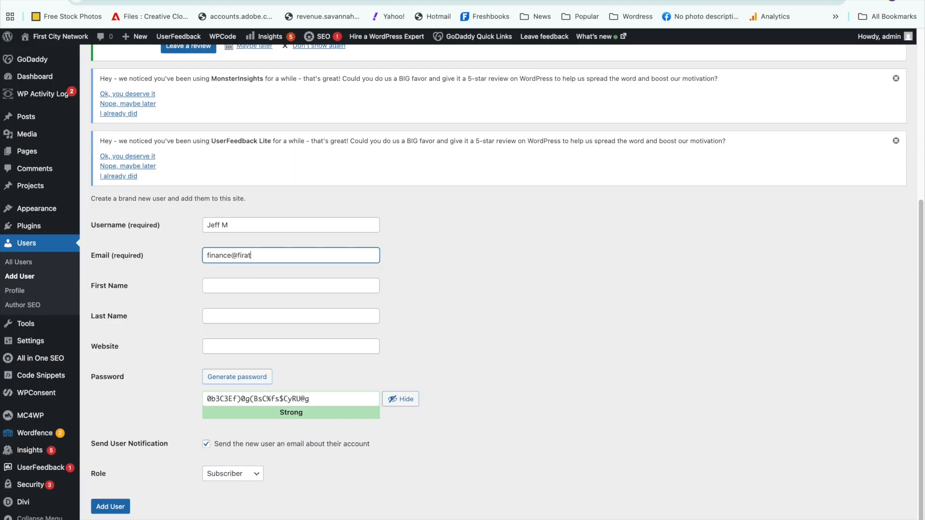
{"action": "left_click_drag", "start_coordinate": [248, 255], "coordinate": [246, 255]}
{"action": "type", "text": "s"}
Step: Enter the new user's first and last name, leaving the website blank
{"action": "left_click", "coordinate": [268, 286]}
{"action": "left_click", "coordinate": [249, 315]}
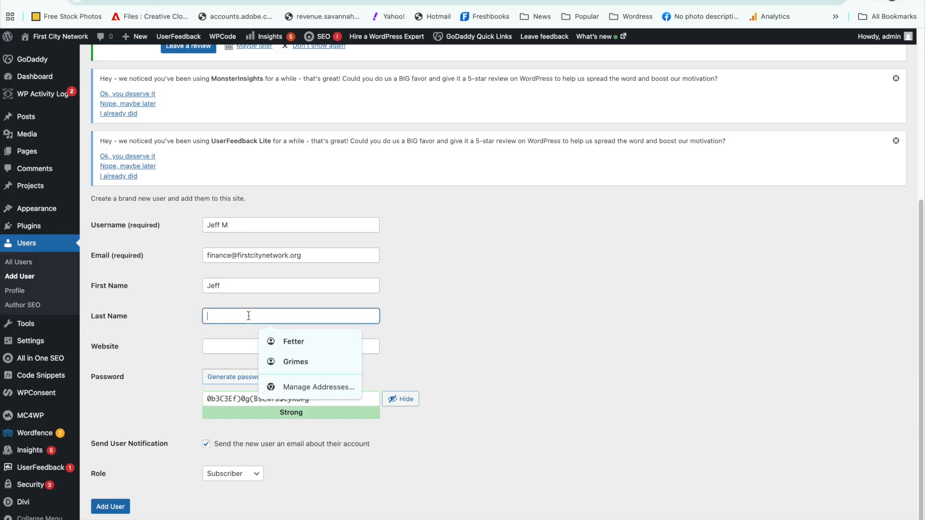
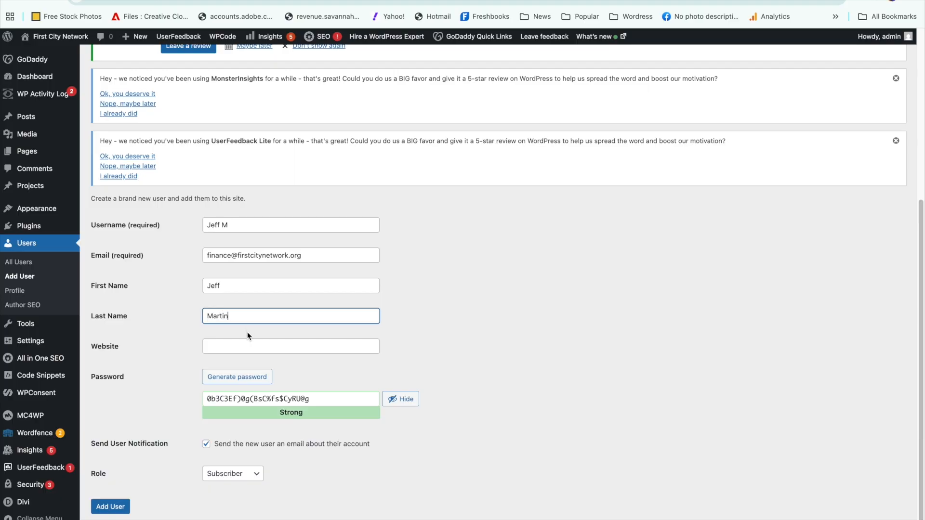
{"action": "left_click", "coordinate": [250, 347]}
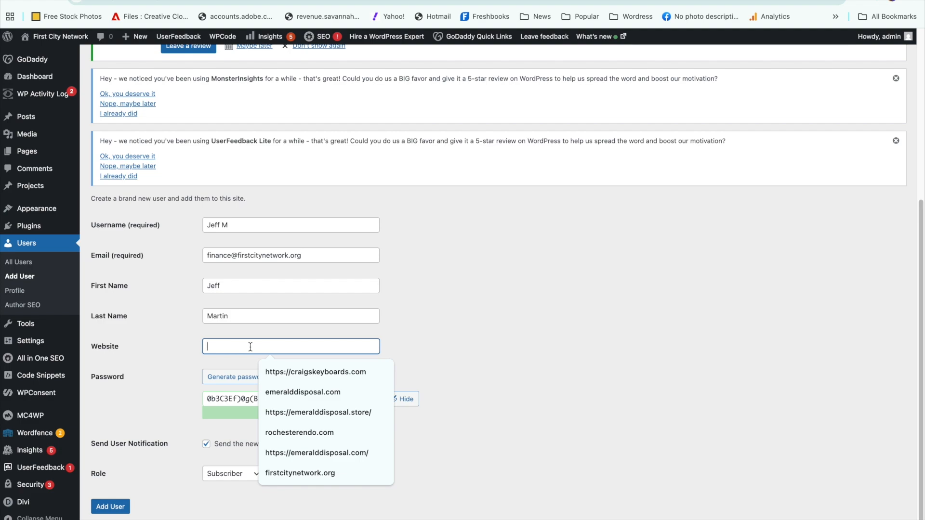
{"action": "left_click", "coordinate": [178, 388]}
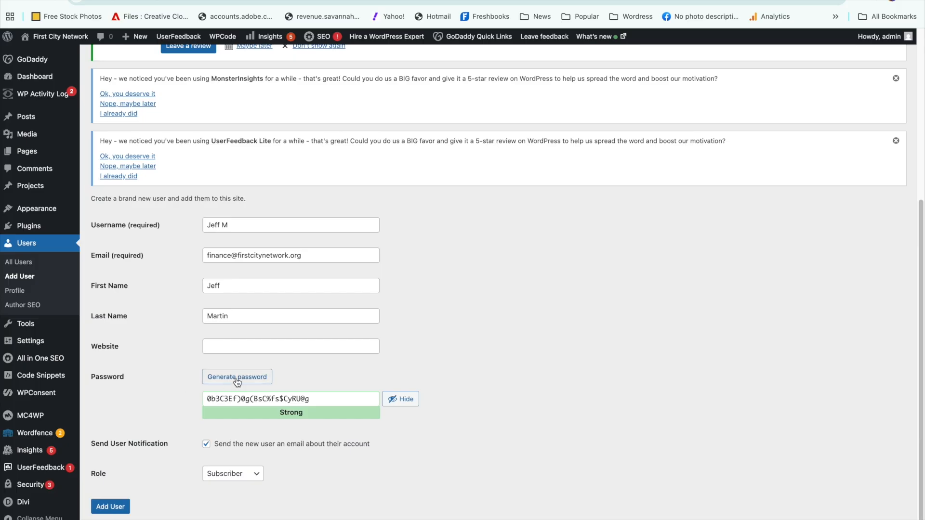
Step: Generate a password for the new user and highlight it in the password field
{"action": "left_click", "coordinate": [239, 378]}
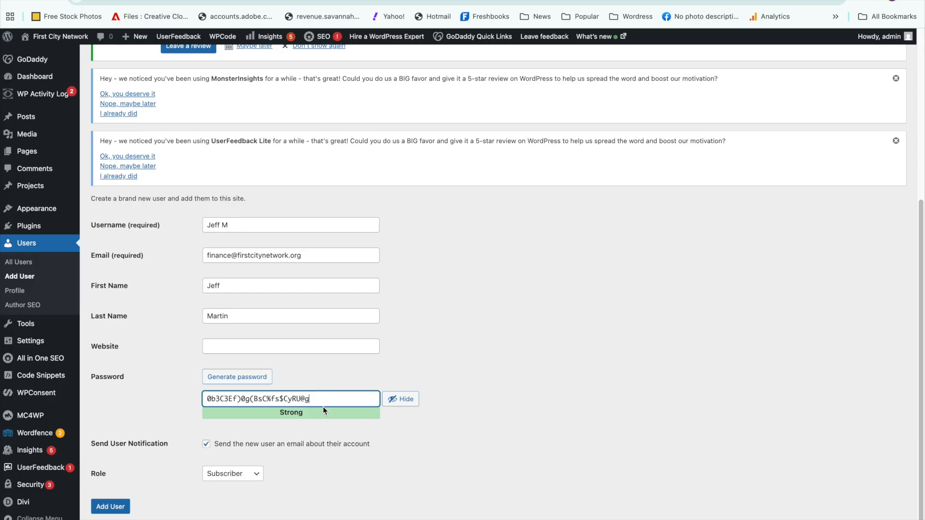
{"action": "triple_click", "coordinate": [313, 395]}
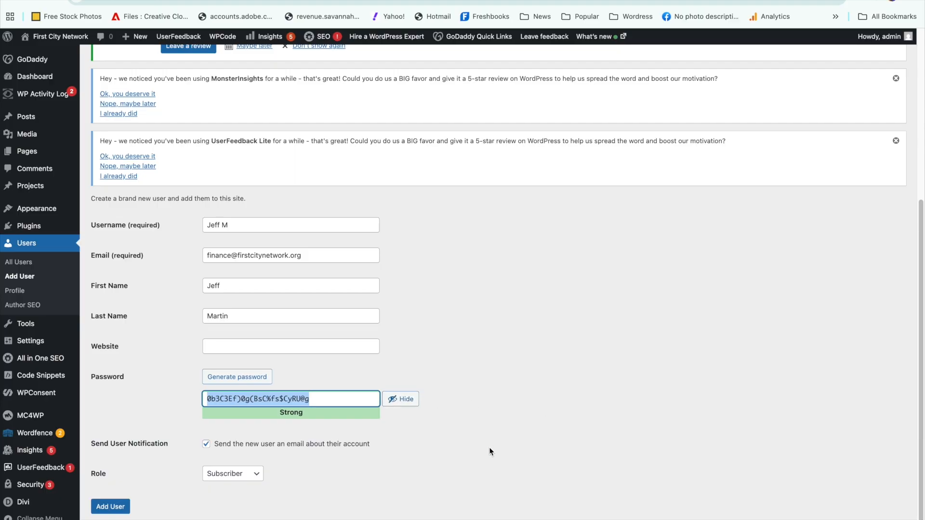
{"action": "left_click", "coordinate": [425, 457]}
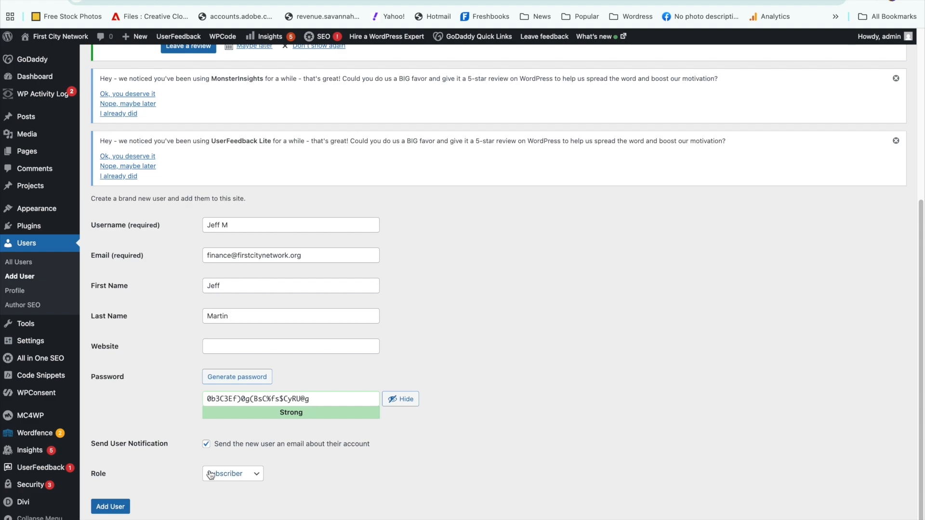
Step: Assign the Administrator role to the new user and create the account
{"action": "left_click", "coordinate": [257, 475]}
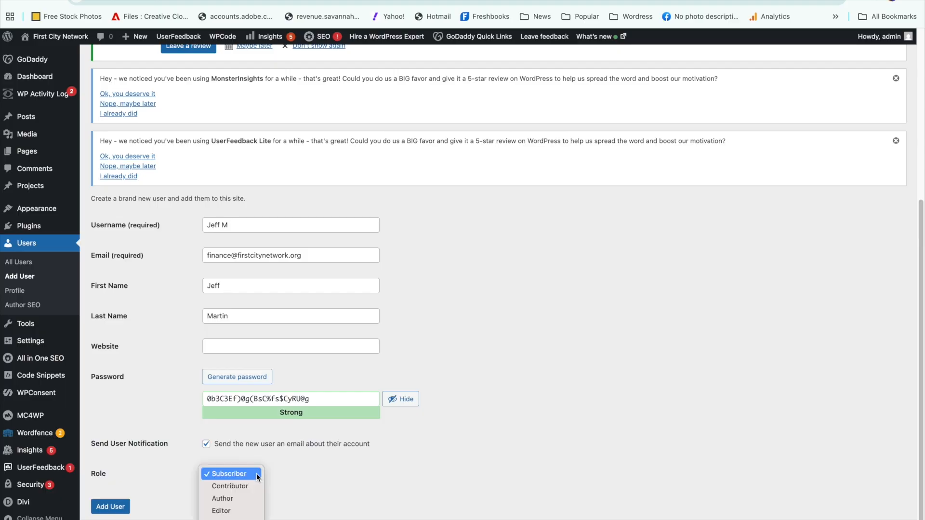
{"action": "key", "text": "Down"}
{"action": "key", "text": "Down"}
{"action": "key", "text": "Down"}
{"action": "key", "text": "Down"}
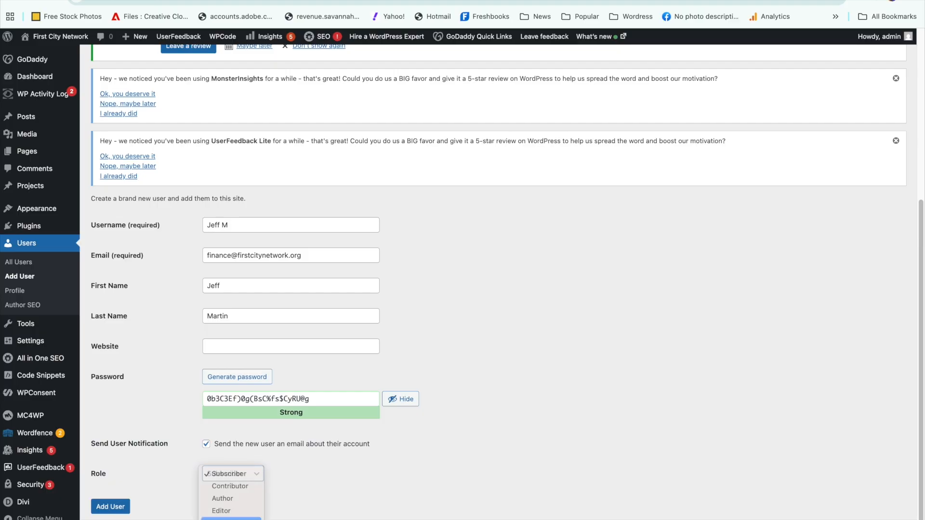
{"action": "key", "text": "Return"}
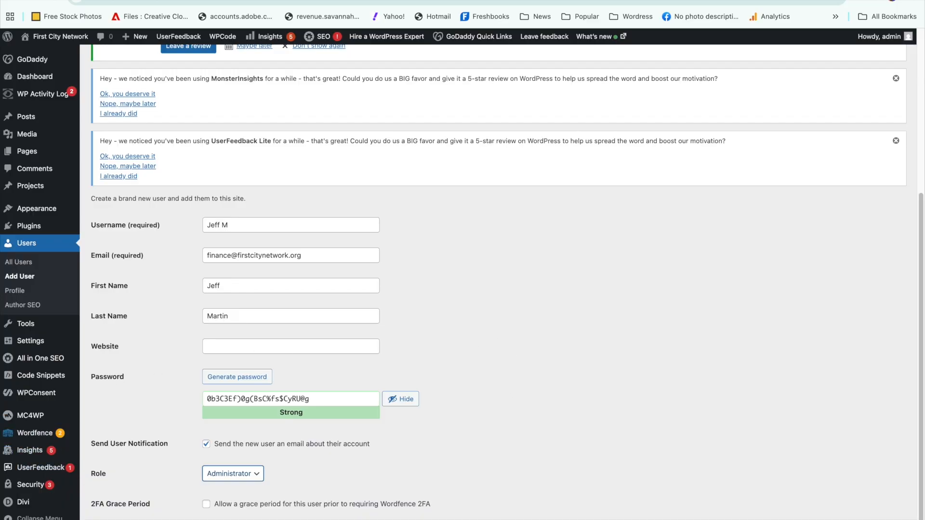
{"action": "left_click", "coordinate": [400, 398]}
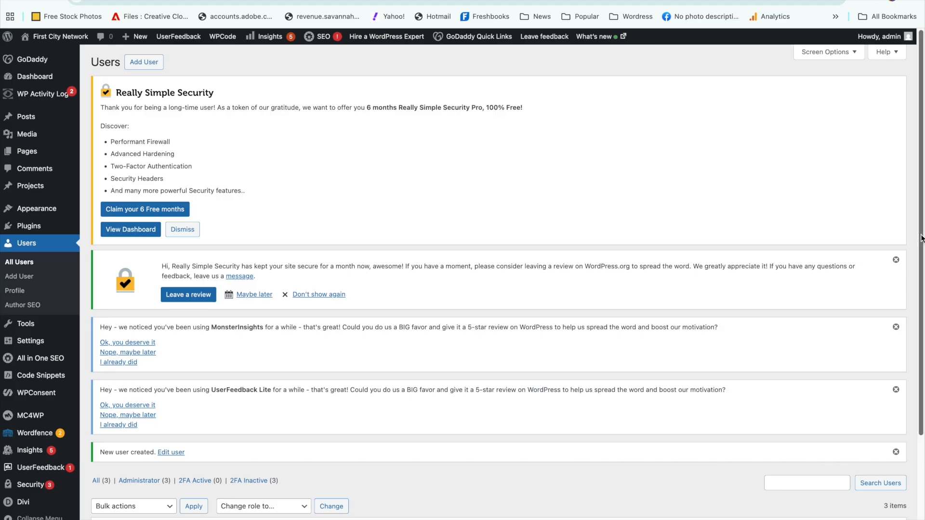
Step: Look through the list of all users for the newly added account, its email and its role
{"action": "scroll", "coordinate": [909, 326], "scroll_direction": "down", "scroll_amount": 3}
{"action": "scroll", "coordinate": [909, 326], "scroll_direction": "down", "scroll_amount": 2}
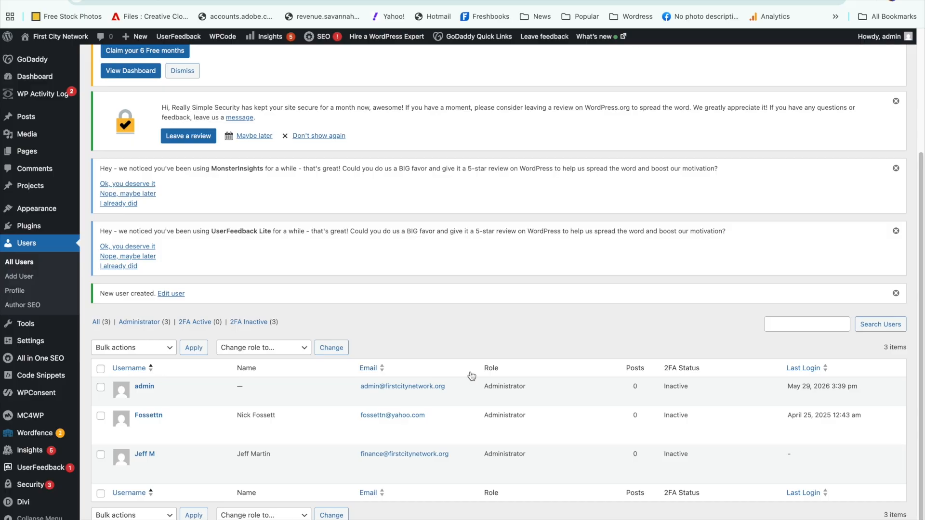
{"action": "mouse_move", "coordinate": [323, 418]}
{"action": "scroll", "coordinate": [899, 272], "scroll_direction": "up", "scroll_amount": 4}
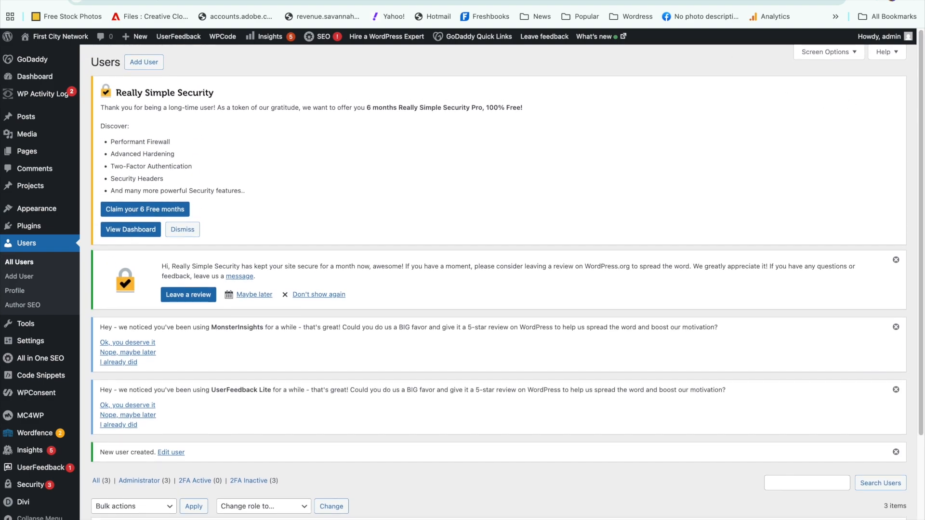
Step: Go from the First City Network home page to the admin dashboard
{"action": "mouse_move", "coordinate": [75, 73]}
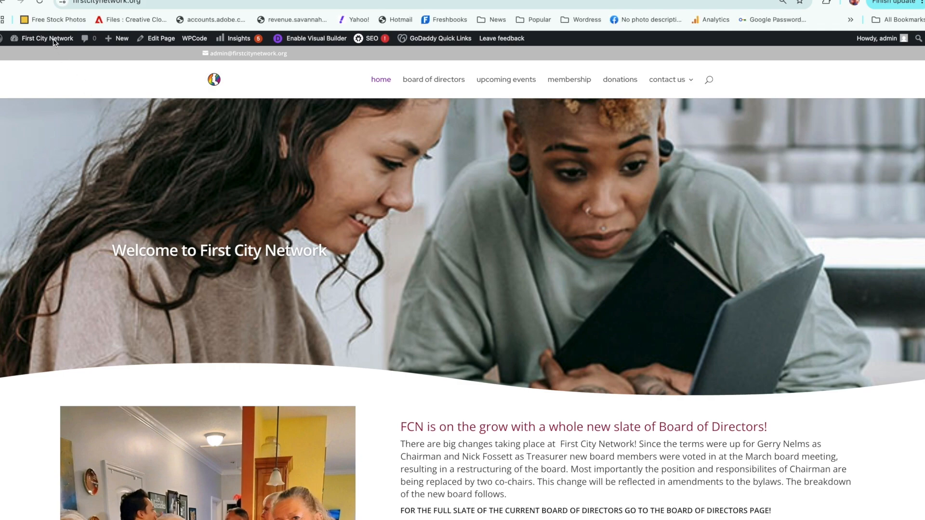
{"action": "mouse_move", "coordinate": [53, 42]}
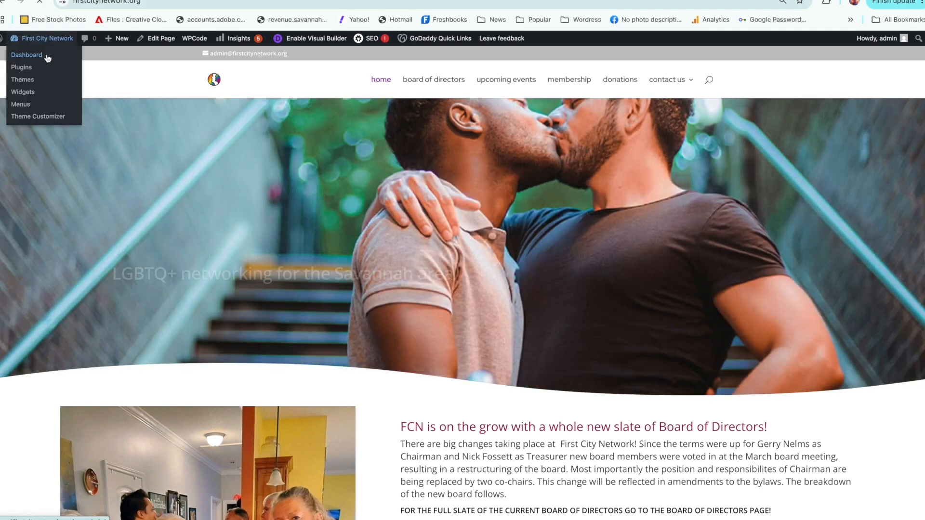
{"action": "left_click", "coordinate": [49, 57]}
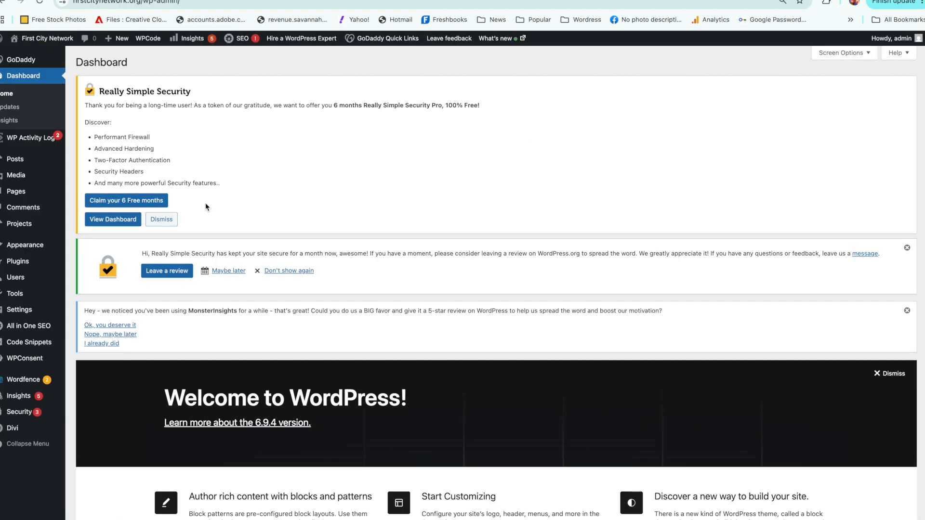
Step: Open the media library and browse through the uploaded images
{"action": "mouse_move", "coordinate": [34, 175]}
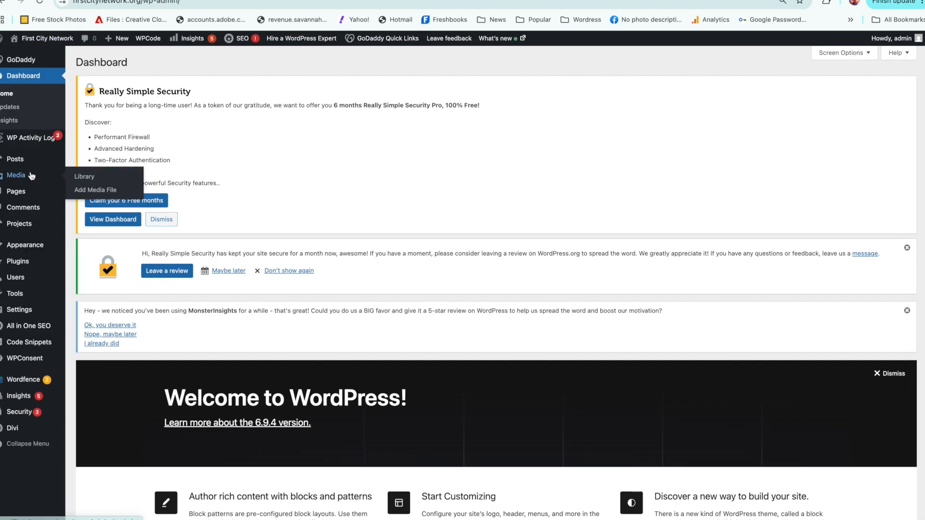
{"action": "left_click", "coordinate": [81, 177]}
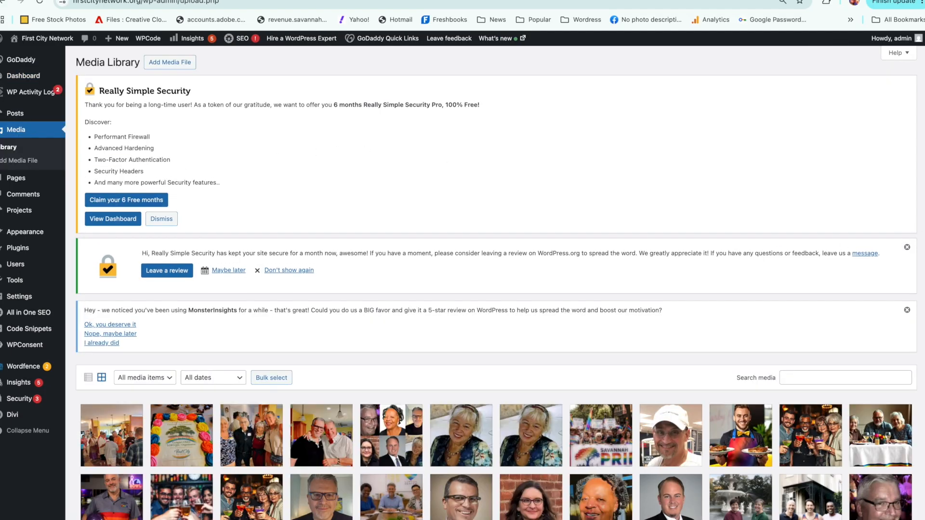
{"action": "scroll", "coordinate": [908, 316], "scroll_direction": "down", "scroll_amount": 5}
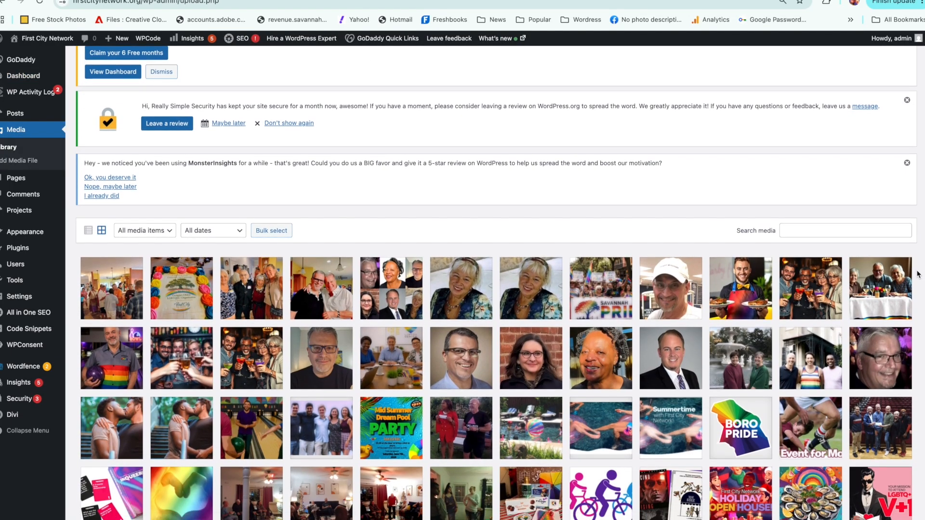
{"action": "scroll", "coordinate": [908, 315], "scroll_direction": "down", "scroll_amount": 2}
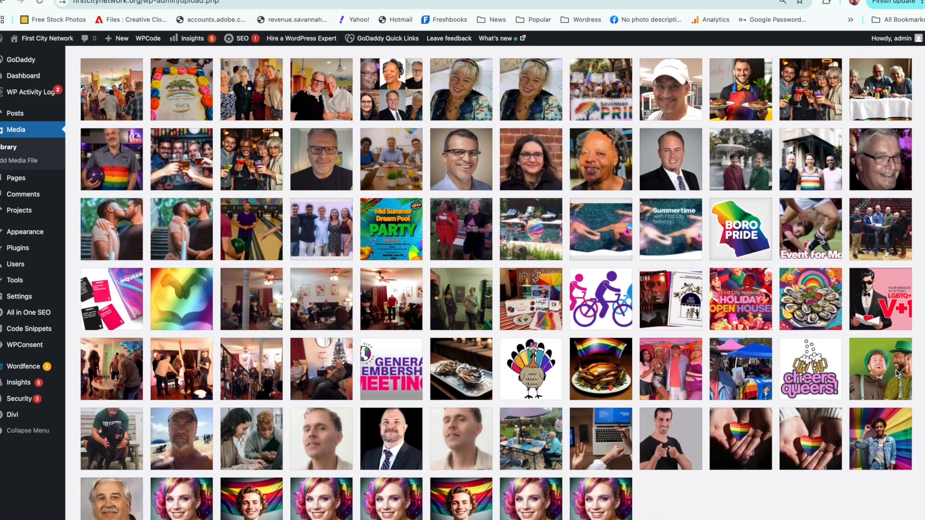
{"action": "scroll", "coordinate": [896, 368], "scroll_direction": "up", "scroll_amount": 1}
{"action": "scroll", "coordinate": [891, 337], "scroll_direction": "up", "scroll_amount": 3}
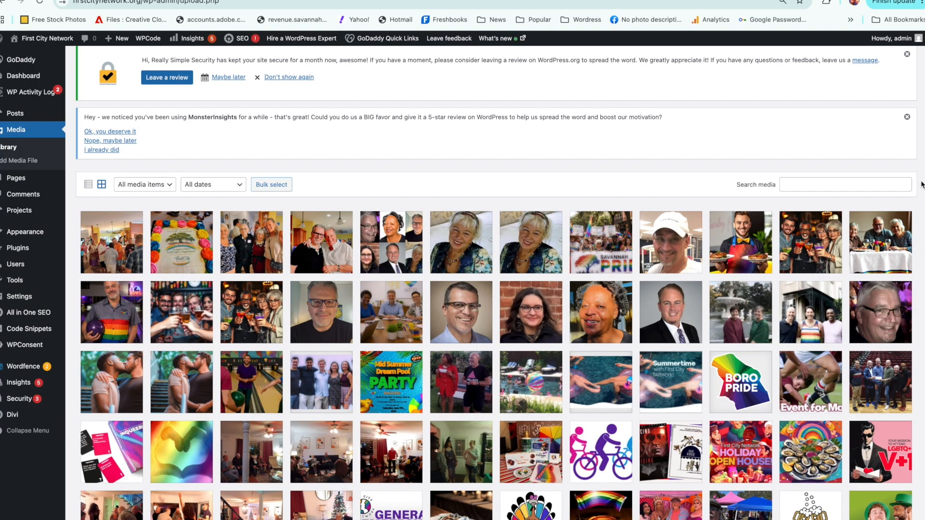
Step: Open the file chooser for uploading new media to the library and close it without choosing a file
{"action": "scroll", "coordinate": [899, 54], "scroll_direction": "up", "scroll_amount": 5}
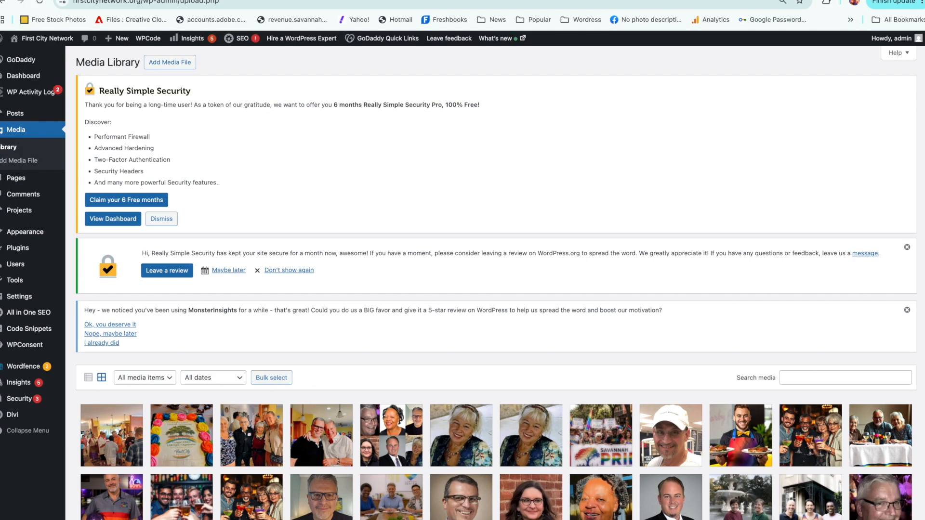
{"action": "left_click", "coordinate": [176, 67]}
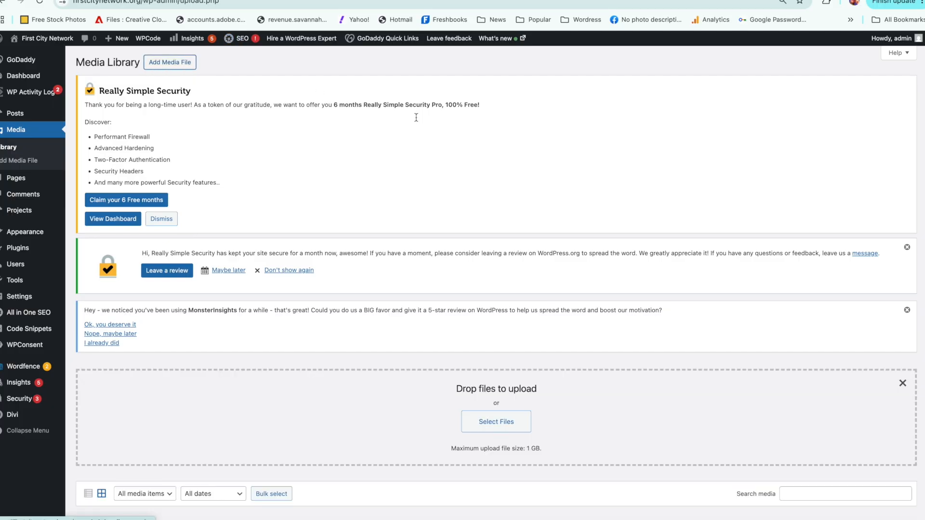
{"action": "left_click", "coordinate": [504, 423]}
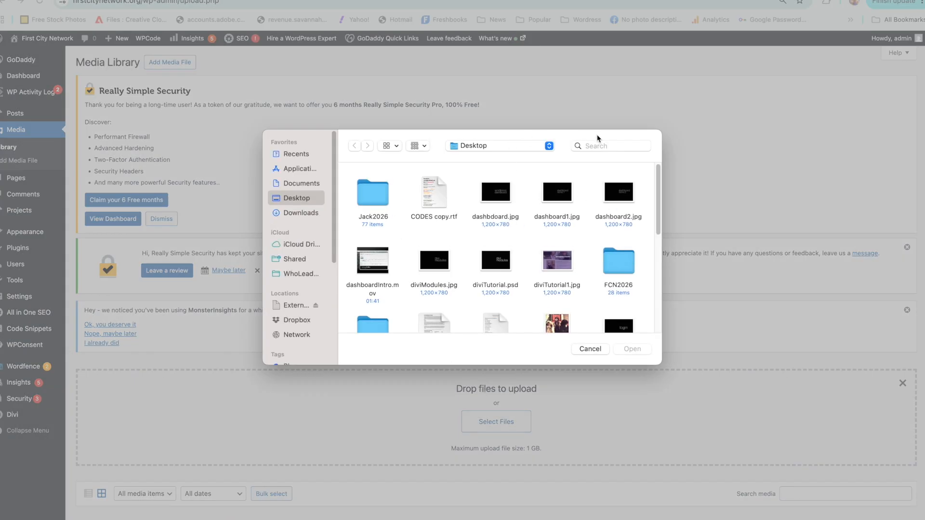
{"action": "left_click", "coordinate": [589, 350]}
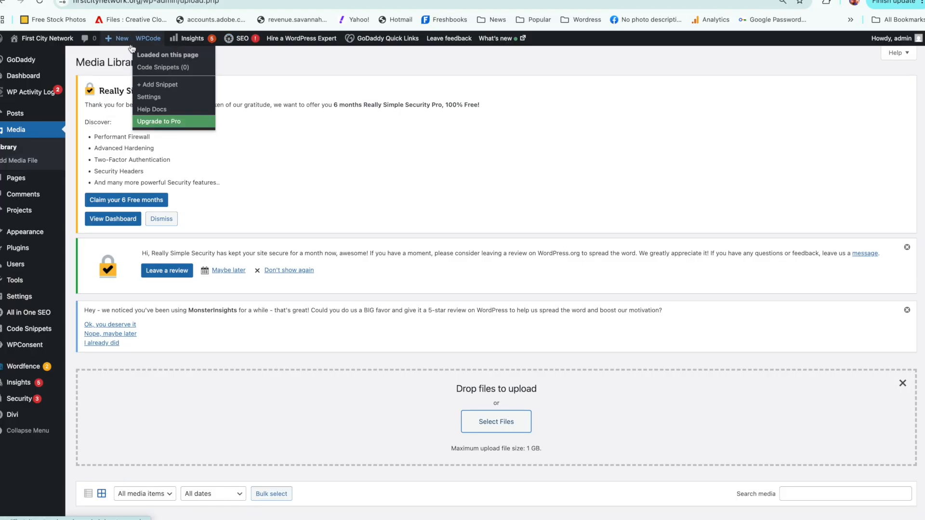
Step: Open the list of all pages and review their titles, publication status and dates
{"action": "left_click", "coordinate": [32, 179]}
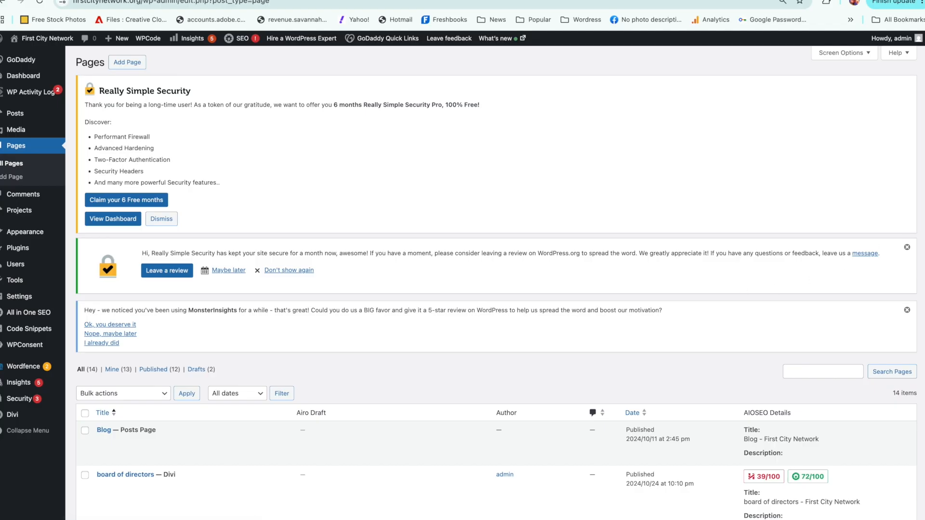
{"action": "scroll", "coordinate": [909, 297], "scroll_direction": "down", "scroll_amount": 6}
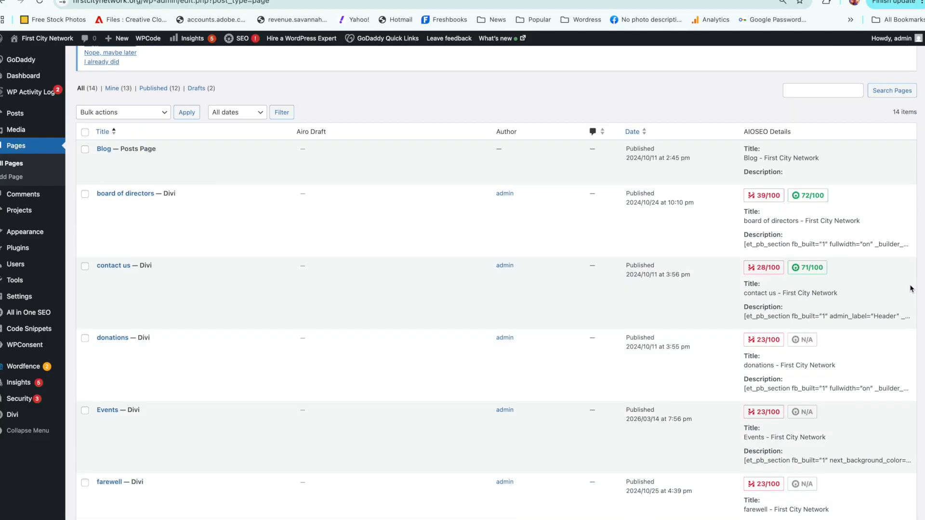
{"action": "scroll", "coordinate": [910, 297], "scroll_direction": "down", "scroll_amount": 8}
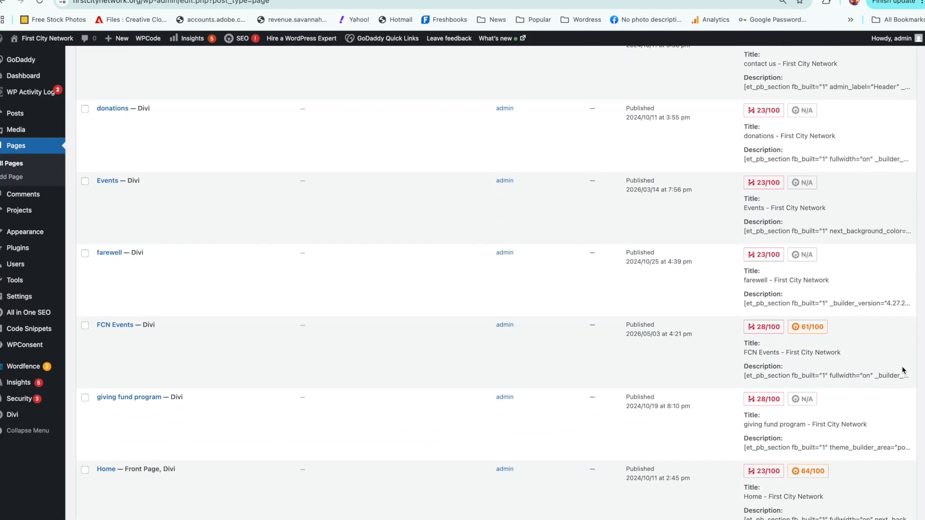
{"action": "scroll", "coordinate": [892, 428], "scroll_direction": "down", "scroll_amount": 5}
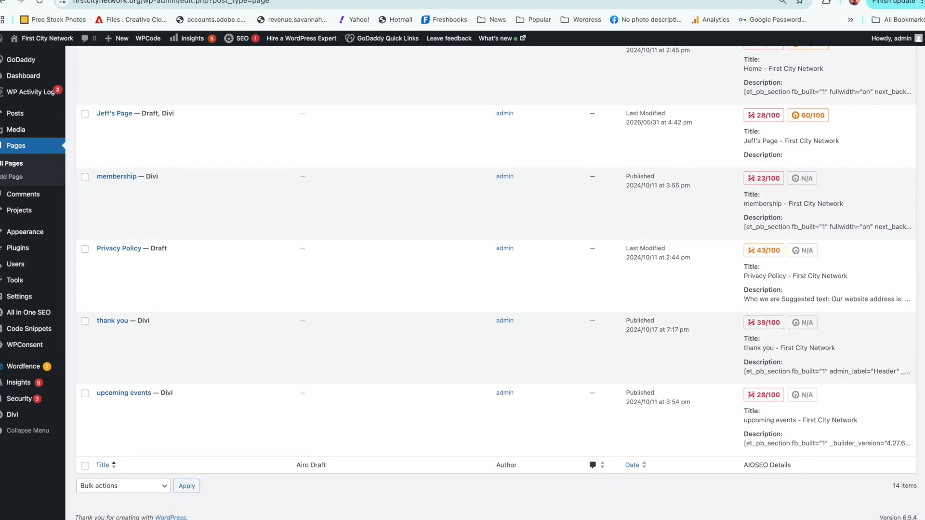
{"action": "scroll", "coordinate": [867, 487], "scroll_direction": "up", "scroll_amount": 4}
{"action": "scroll", "coordinate": [848, 487], "scroll_direction": "down", "scroll_amount": 3}
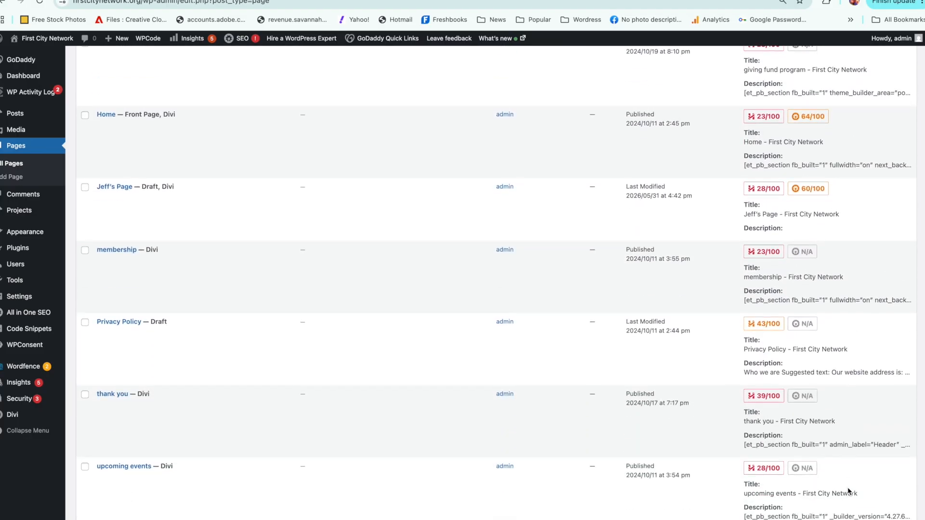
{"action": "scroll", "coordinate": [846, 495], "scroll_direction": "down", "scroll_amount": 1}
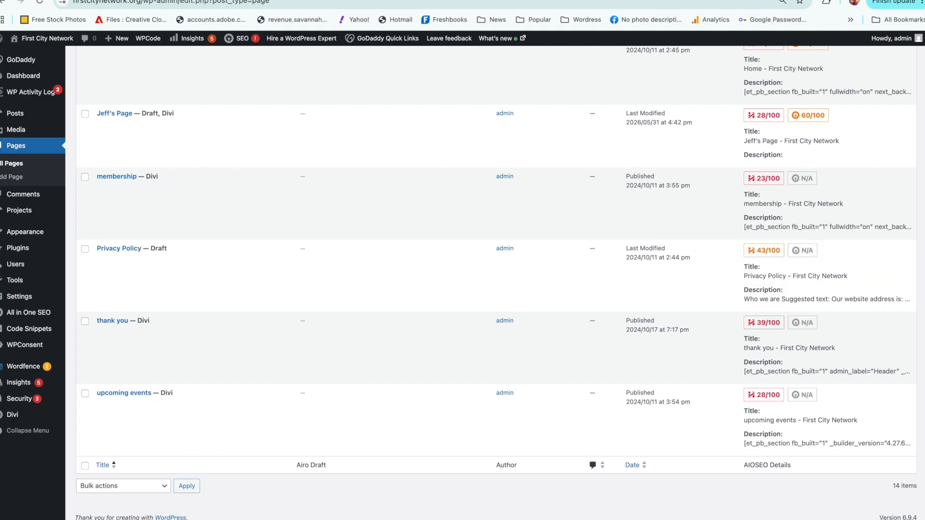
{"action": "scroll", "coordinate": [496, 282], "scroll_direction": "up", "scroll_amount": 1}
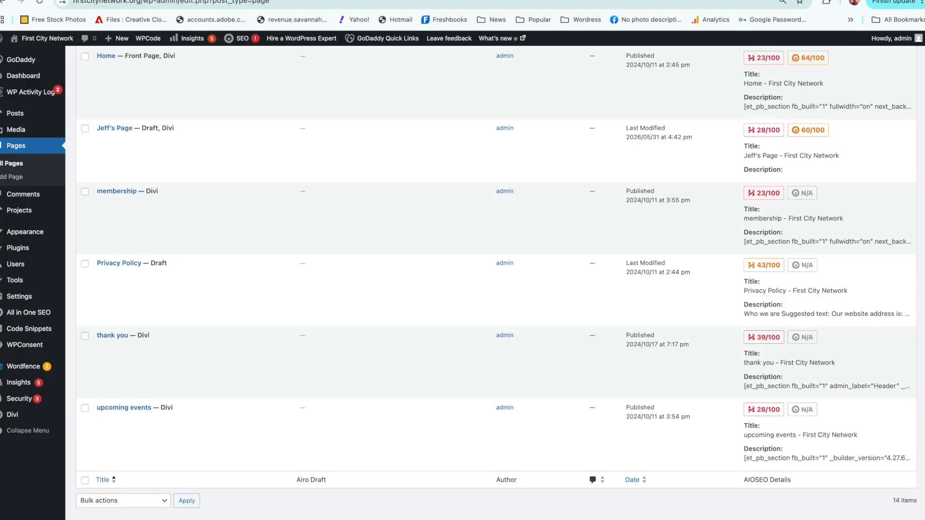
{"action": "scroll", "coordinate": [922, 344], "scroll_direction": "up", "scroll_amount": 3}
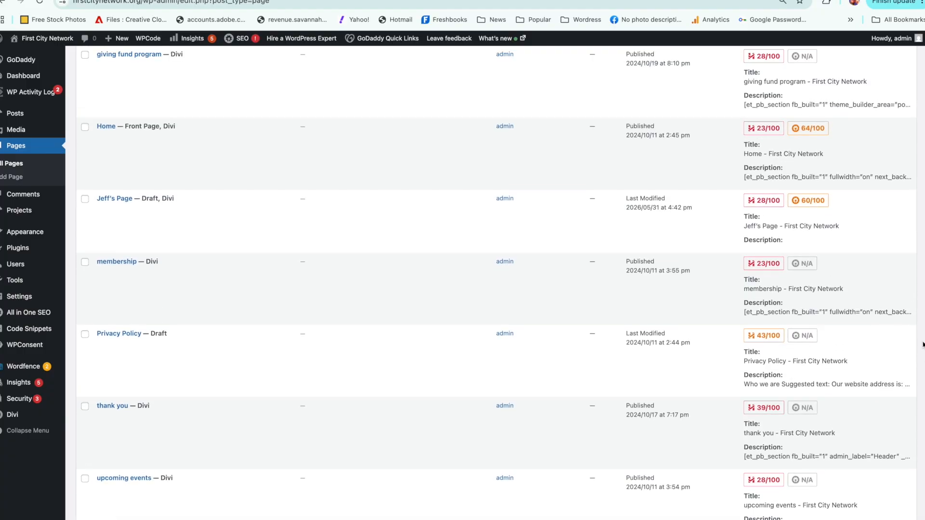
{"action": "scroll", "coordinate": [923, 344], "scroll_direction": "up", "scroll_amount": 7}
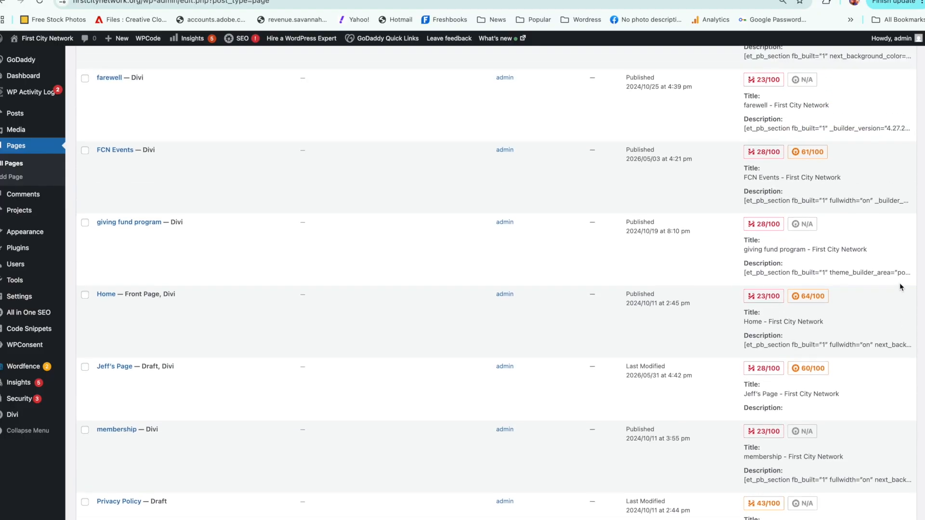
{"action": "scroll", "coordinate": [900, 282], "scroll_direction": "up", "scroll_amount": 2}
{"action": "scroll", "coordinate": [896, 265], "scroll_direction": "up", "scroll_amount": 20}
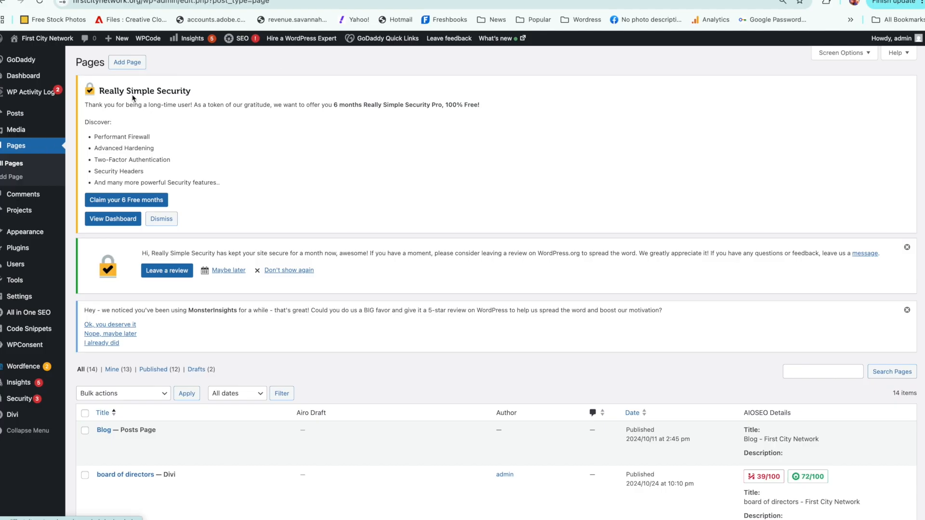
Step: Add a new page and title it with the page owner's first name in possessive form followed by "Page"
{"action": "left_click", "coordinate": [124, 63]}
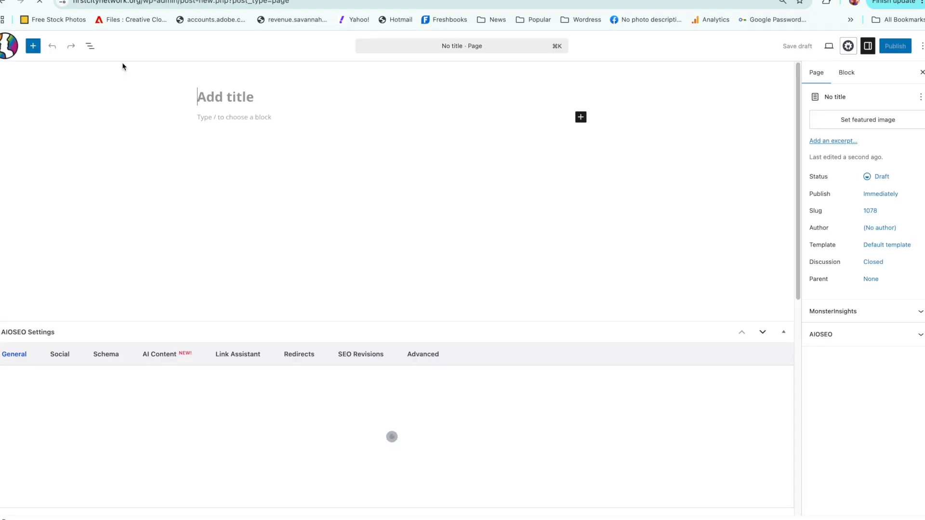
{"action": "left_click", "coordinate": [273, 97]}
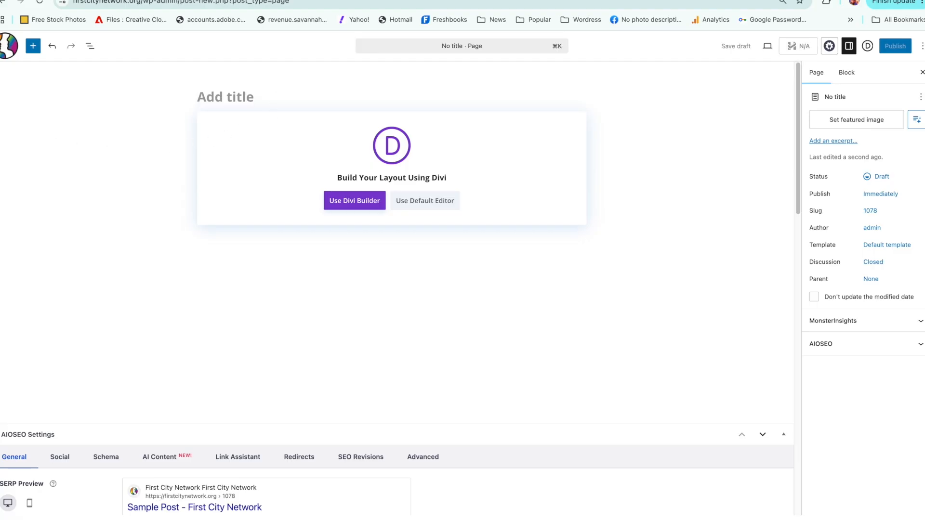
{"action": "type", "text": "Jewff's Page"}
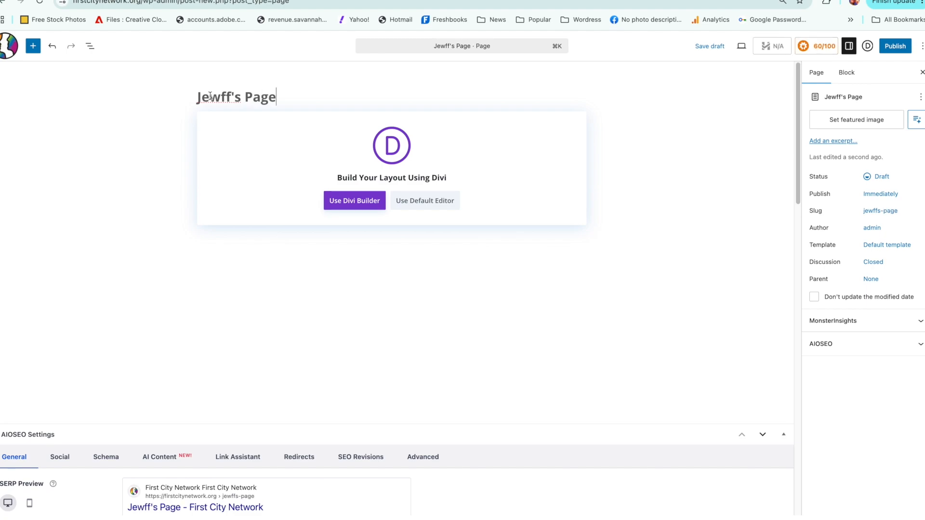
{"action": "key", "text": "Delete"}
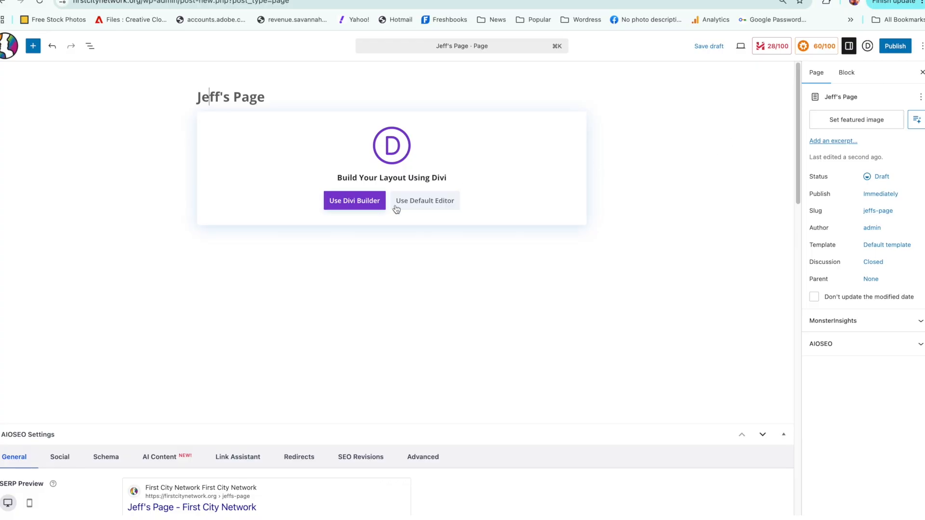
Step: Build the new page with Divi Builder by loading the layout of the existing Events page, and look over the result
{"action": "left_click", "coordinate": [354, 201]}
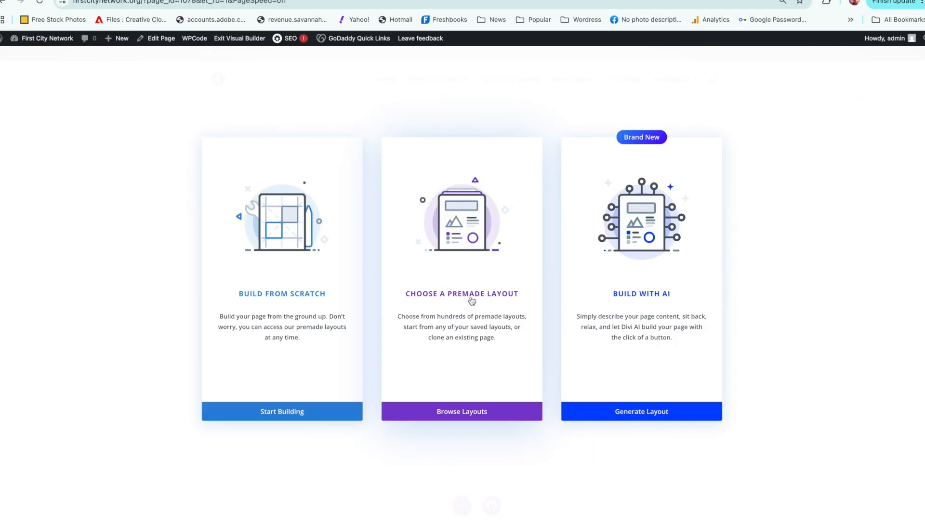
{"action": "left_click", "coordinate": [479, 413]}
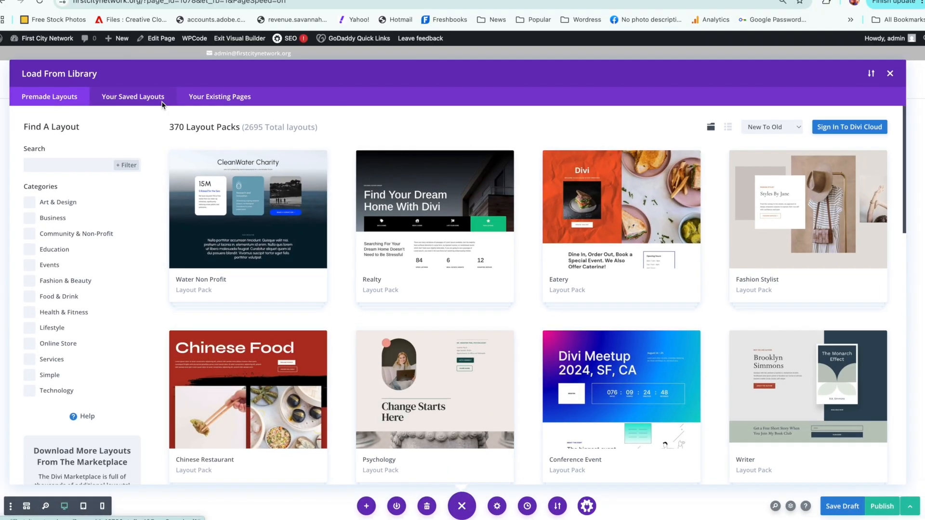
{"action": "left_click", "coordinate": [204, 100]}
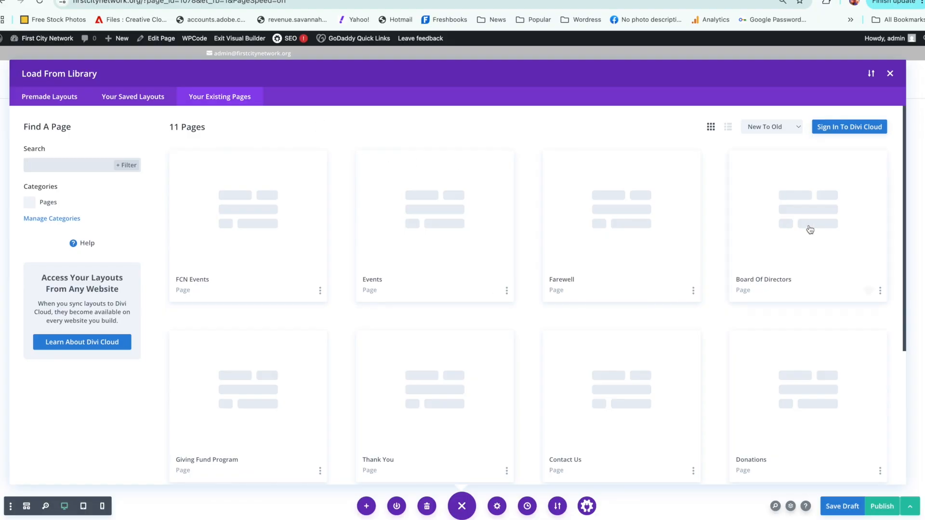
{"action": "left_click_drag", "start_coordinate": [904, 206], "coordinate": [803, 201]}
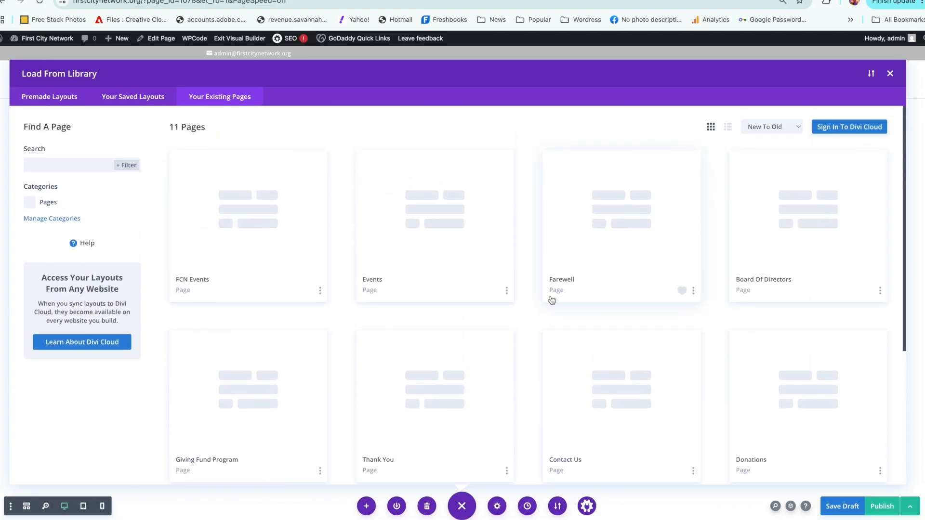
{"action": "left_click", "coordinate": [434, 237]}
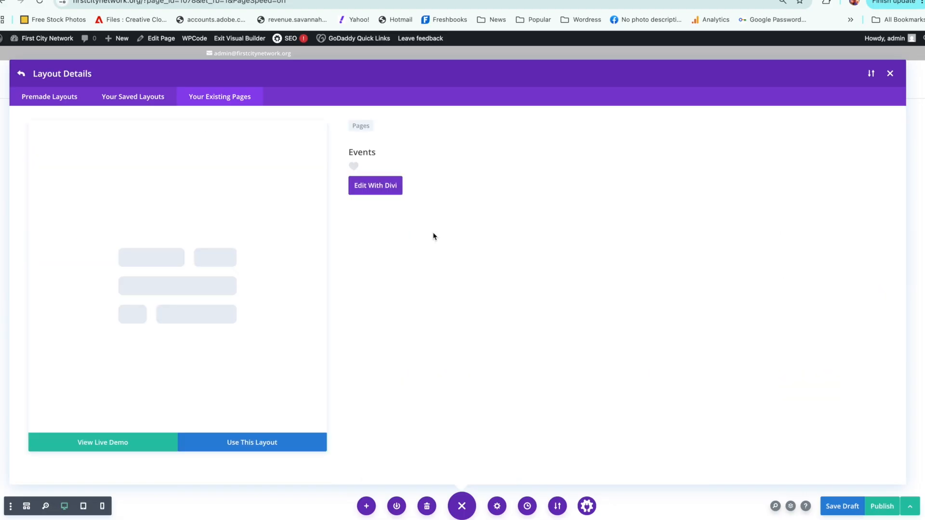
{"action": "left_click", "coordinate": [272, 442]}
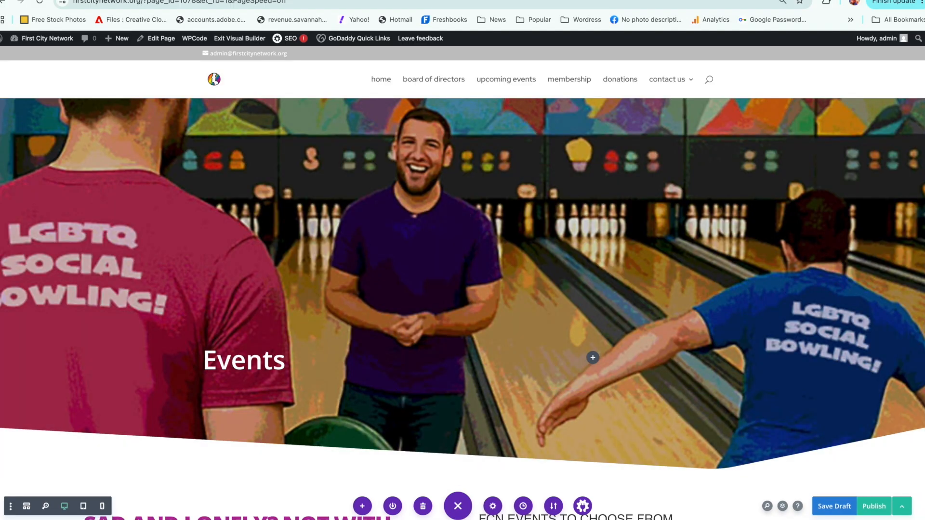
{"action": "scroll", "coordinate": [913, 198], "scroll_direction": "down", "scroll_amount": 3}
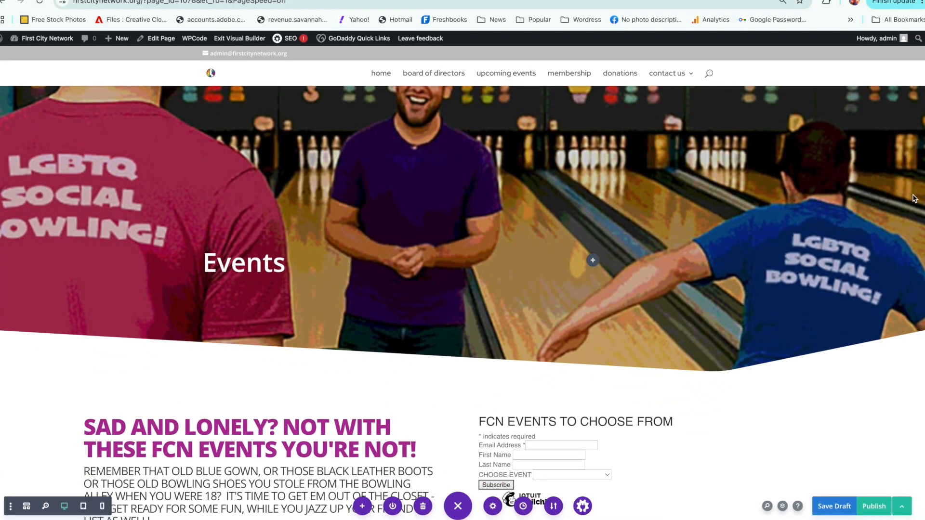
{"action": "scroll", "coordinate": [913, 198], "scroll_direction": "up", "scroll_amount": 2}
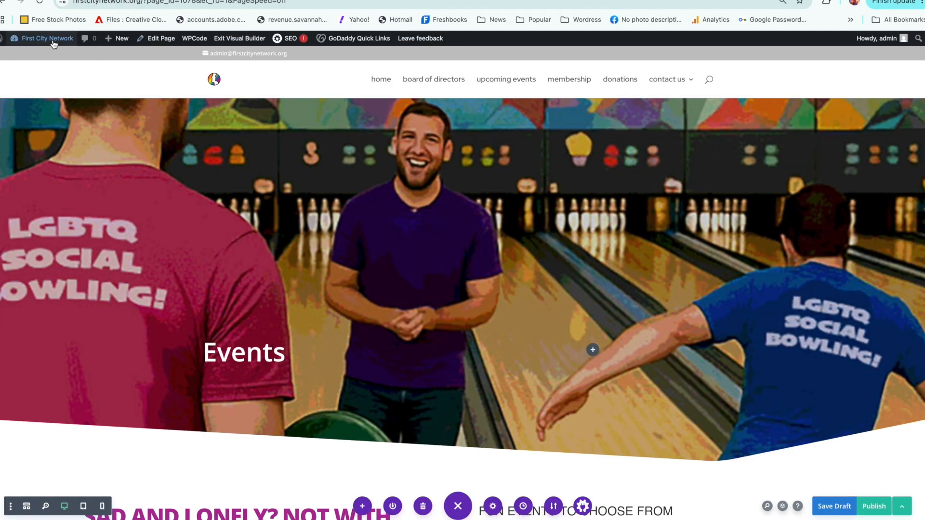
Step: Leave the visual builder for the admin dashboard, discarding the unsaved page changes
{"action": "mouse_move", "coordinate": [44, 38]}
{"action": "left_click", "coordinate": [41, 55]}
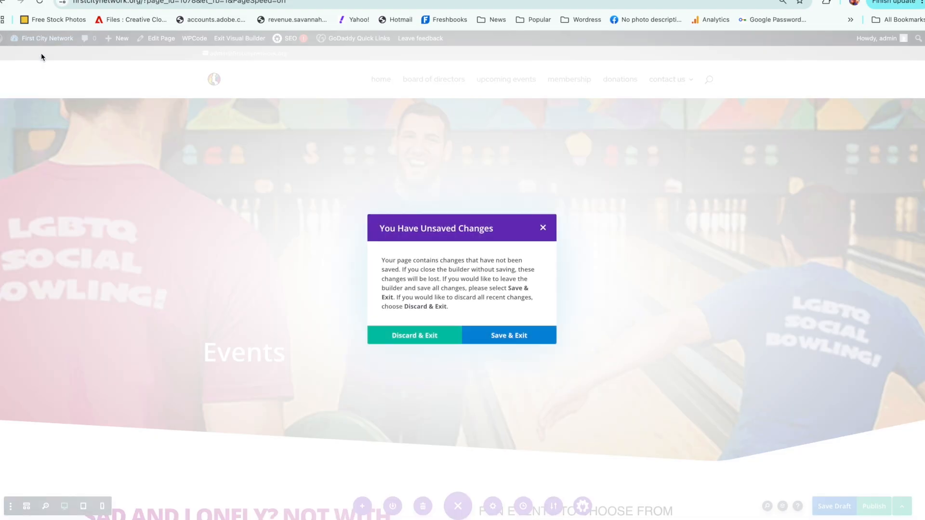
{"action": "left_click", "coordinate": [413, 340]}
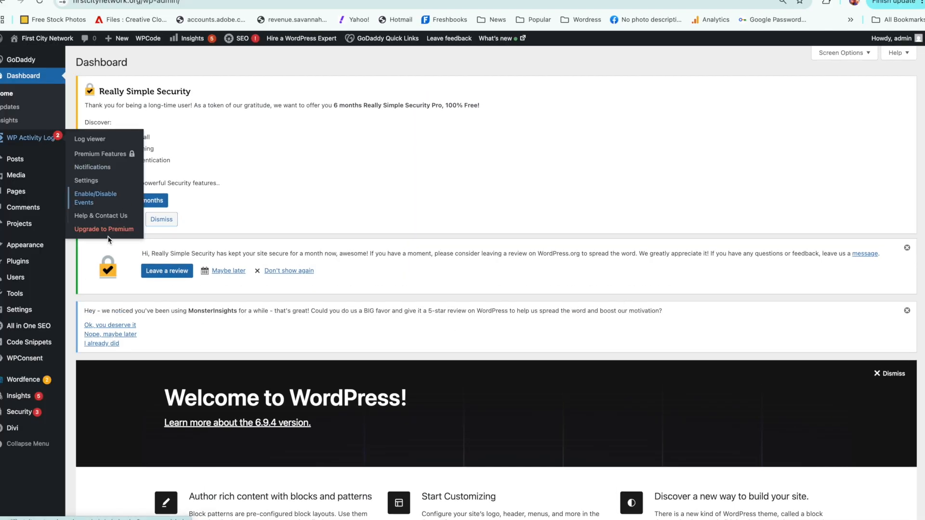
Step: Open the site's themes page to view the active theme
{"action": "mouse_move", "coordinate": [37, 268]}
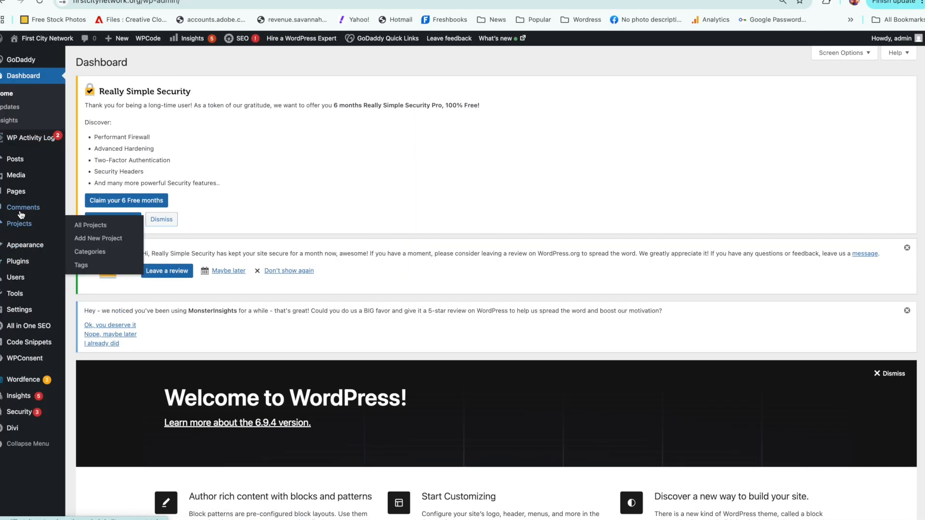
{"action": "mouse_move", "coordinate": [19, 183]}
{"action": "mouse_move", "coordinate": [29, 246]}
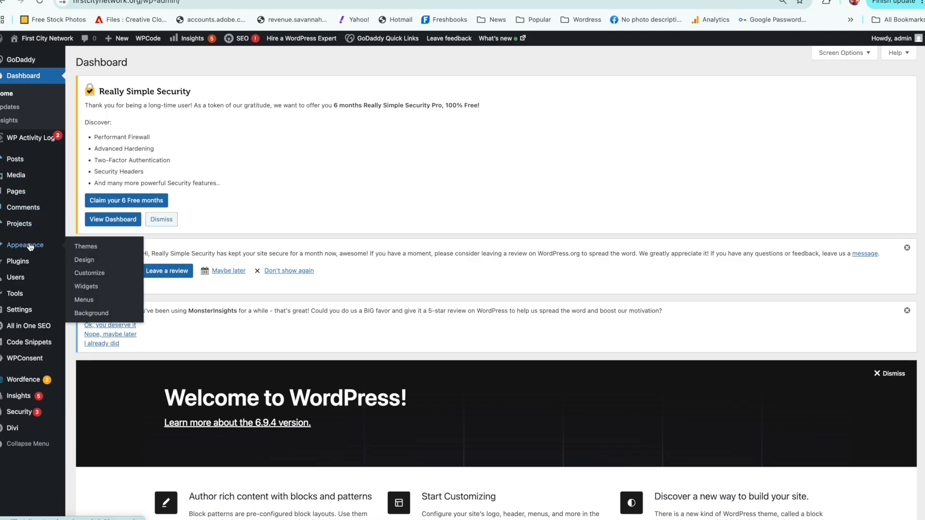
{"action": "left_click", "coordinate": [94, 248]}
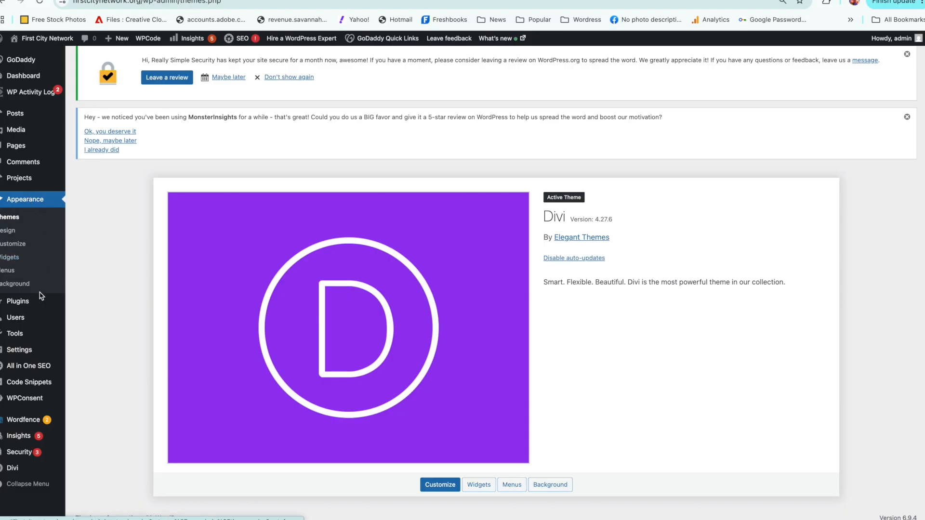
Step: Open the list of installed plugins and look through the active and inactive ones
{"action": "mouse_move", "coordinate": [35, 305]}
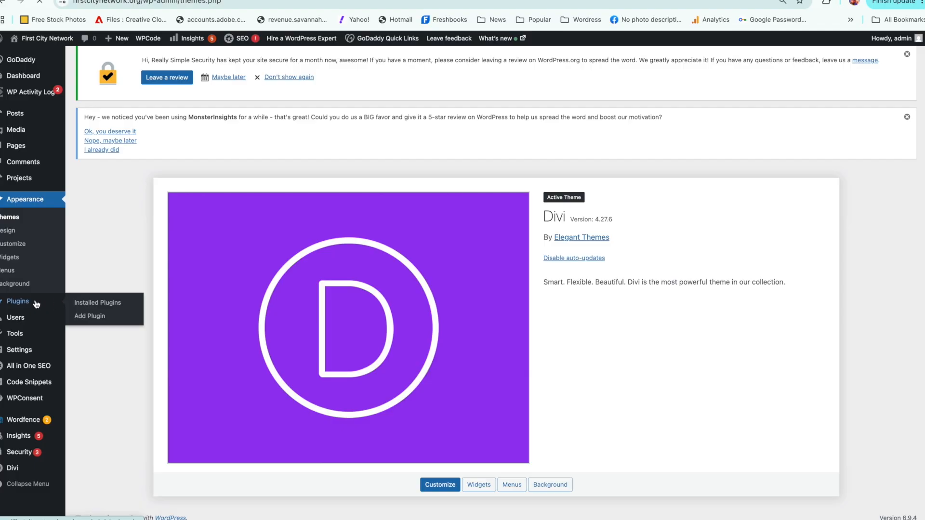
{"action": "left_click", "coordinate": [89, 302]}
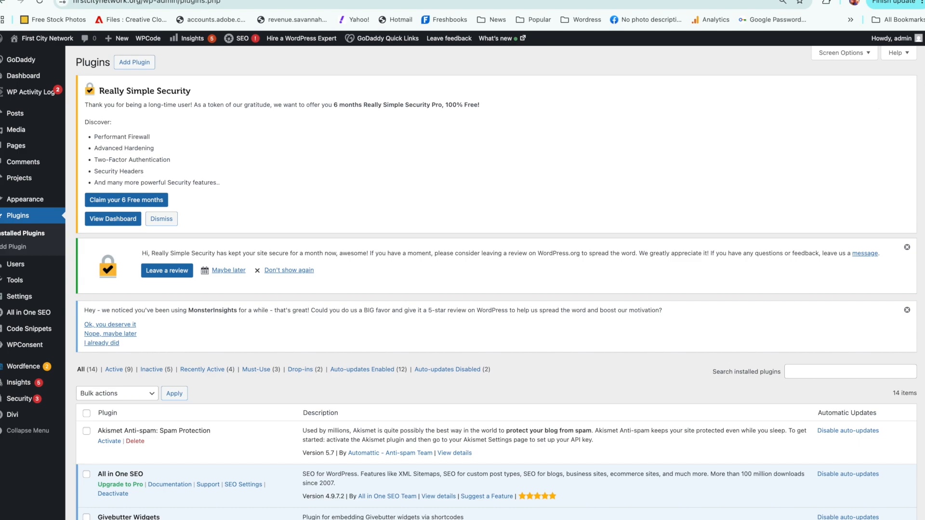
{"action": "scroll", "coordinate": [880, 312], "scroll_direction": "down", "scroll_amount": 10}
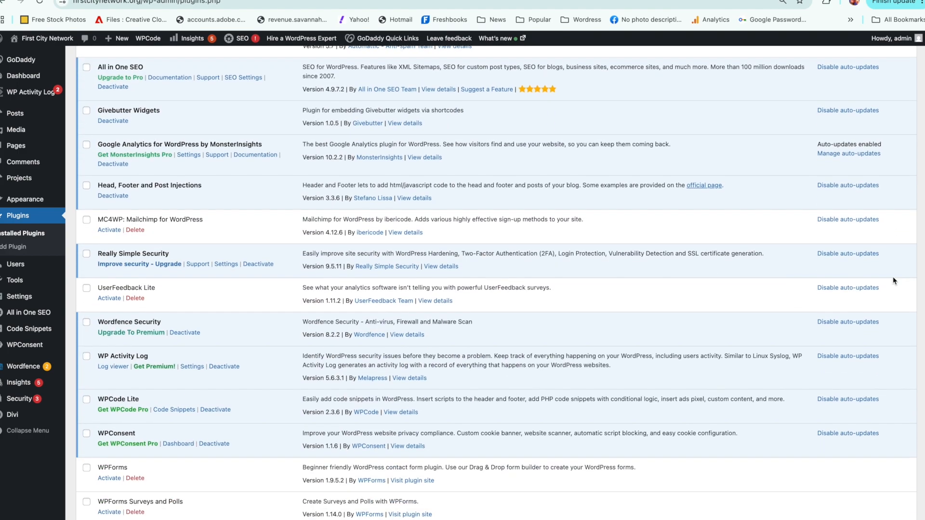
{"action": "scroll", "coordinate": [862, 294], "scroll_direction": "up", "scroll_amount": 2}
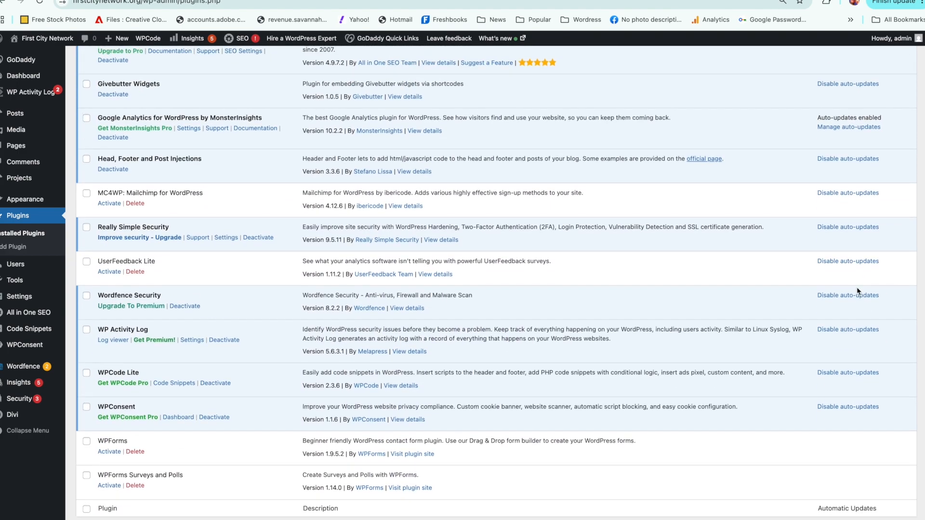
Step: Delete the inactive WPForms and WPForms Surveys and Polls plugins from the installed plugins
{"action": "scroll", "coordinate": [843, 263], "scroll_direction": "up", "scroll_amount": 3}
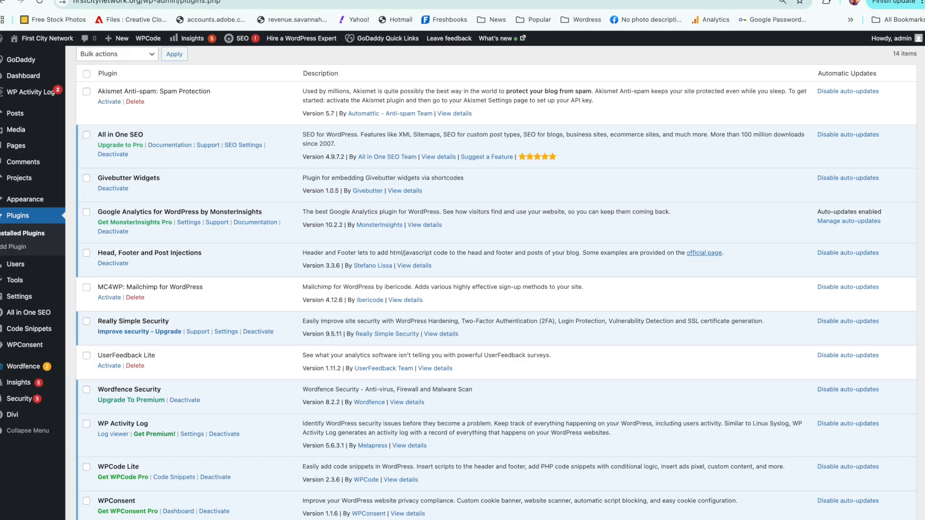
{"action": "scroll", "coordinate": [924, 325], "scroll_direction": "down", "scroll_amount": 5}
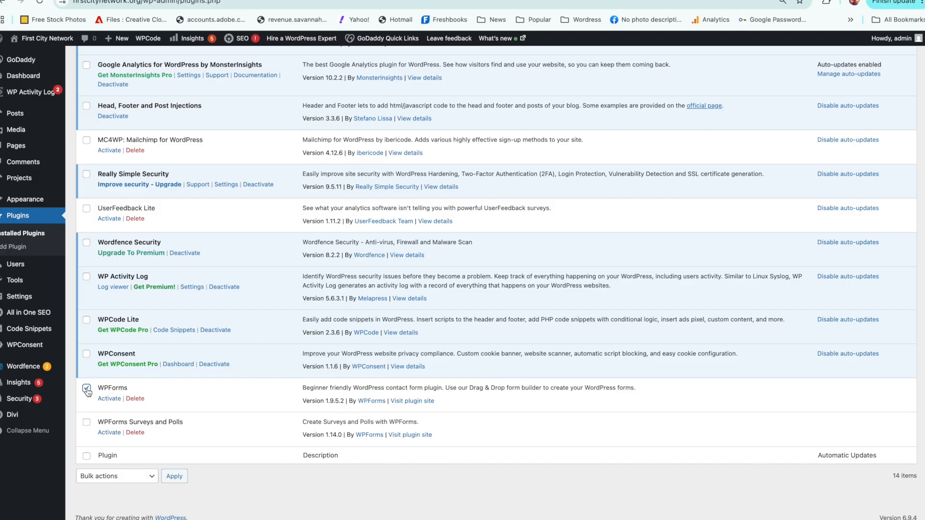
{"action": "left_click", "coordinate": [140, 399]}
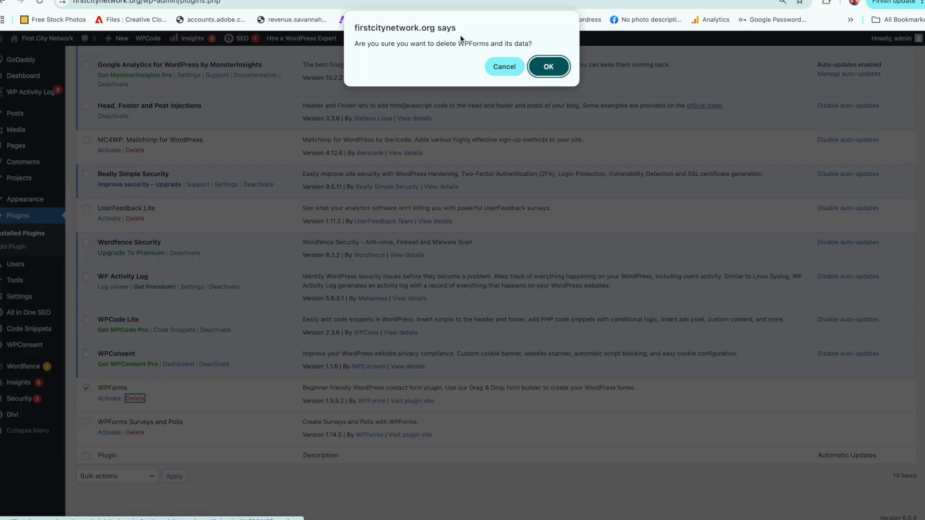
{"action": "left_click", "coordinate": [549, 67]}
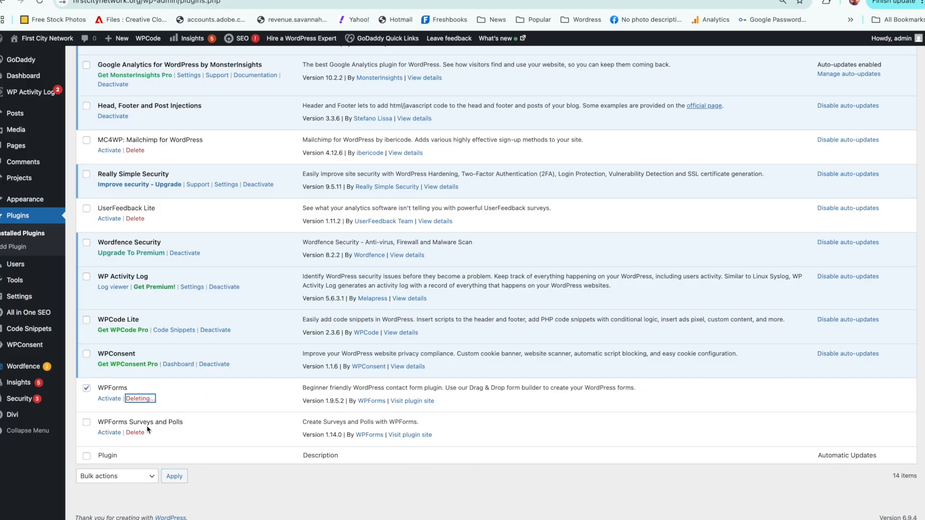
{"action": "left_click", "coordinate": [136, 433]}
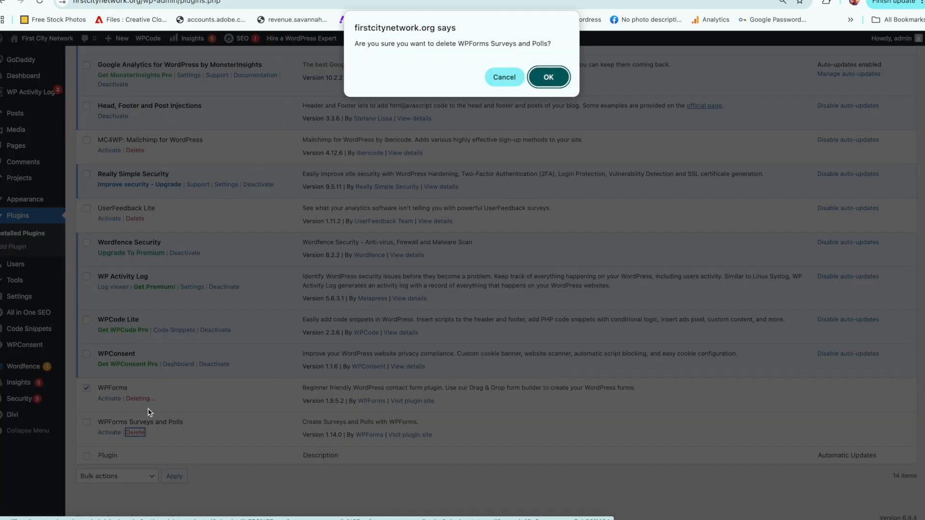
{"action": "left_click", "coordinate": [549, 77]}
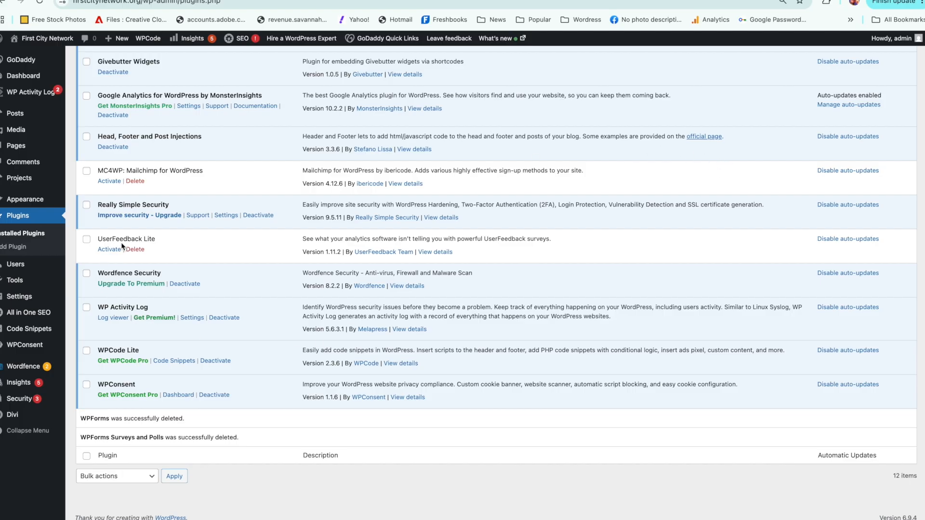
Step: Delete the inactive UserFeedback Lite and MC4WP: Mailchimp for WordPress plugins
{"action": "left_click", "coordinate": [135, 249]}
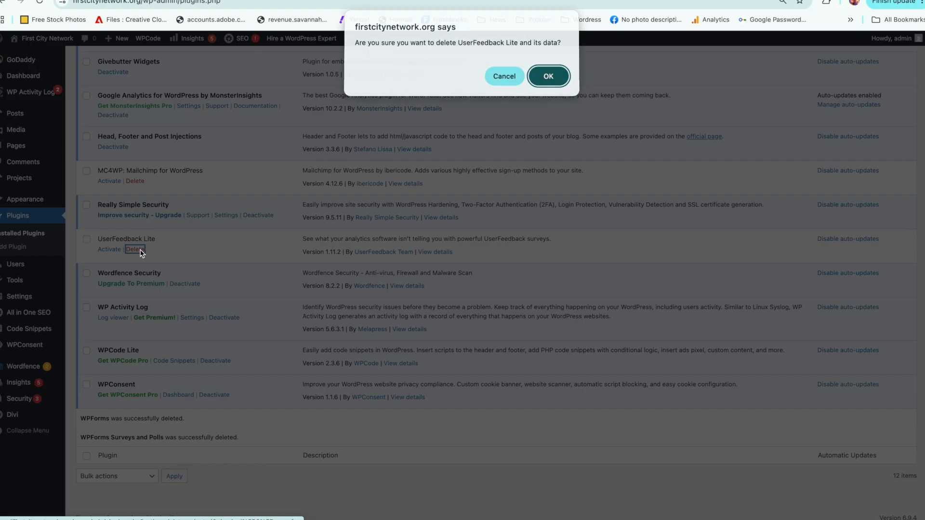
{"action": "left_click", "coordinate": [549, 77]}
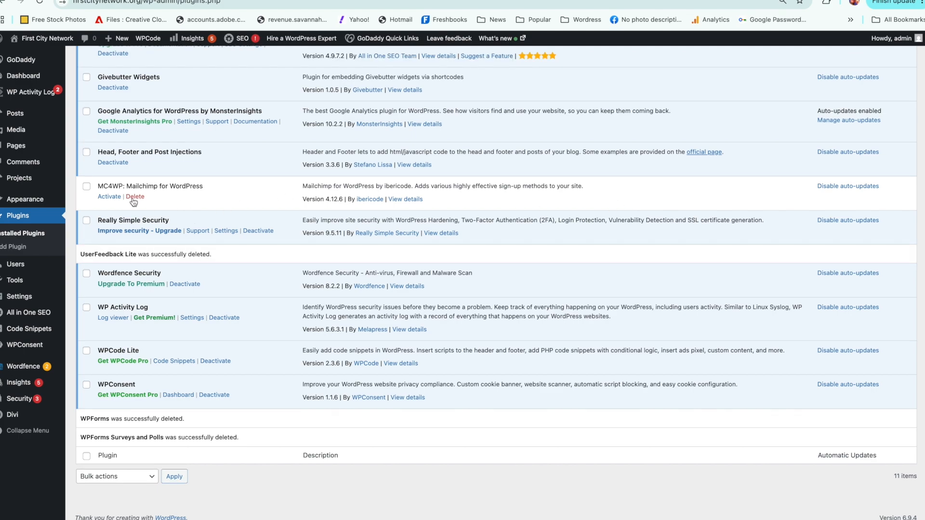
{"action": "left_click", "coordinate": [134, 199]}
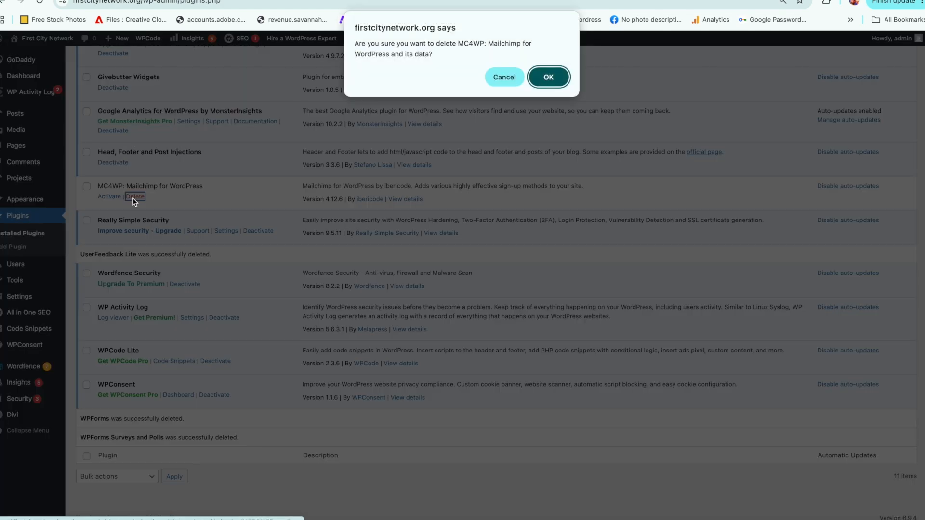
{"action": "left_click", "coordinate": [548, 78]}
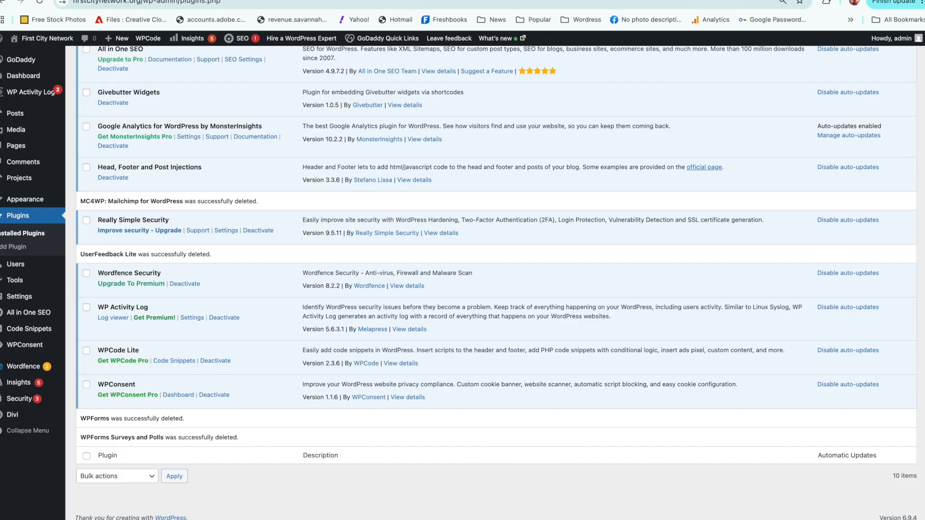
Step: Open the page for adding plugins, search for "quiz" and browse the matching plugins
{"action": "scroll", "coordinate": [922, 206], "scroll_direction": "up", "scroll_amount": 3}
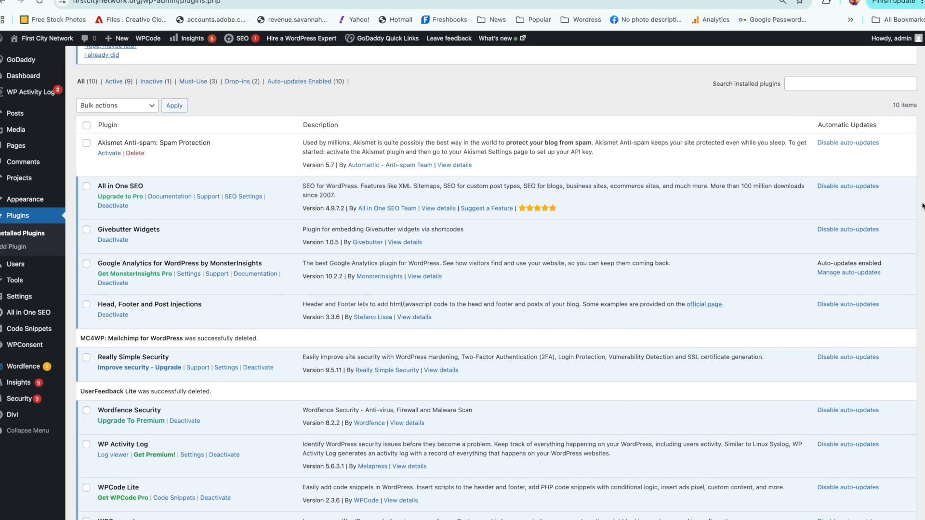
{"action": "scroll", "coordinate": [922, 206], "scroll_direction": "up", "scroll_amount": 6}
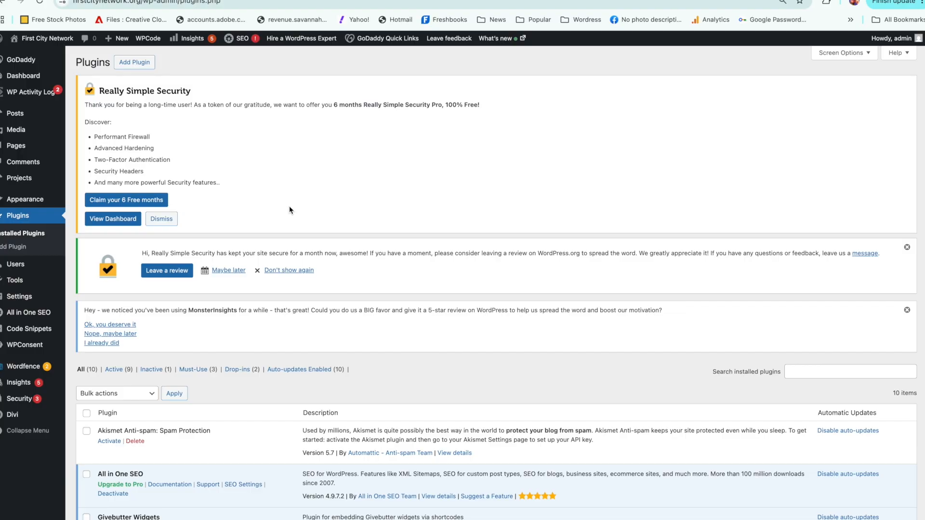
{"action": "left_click", "coordinate": [132, 65]}
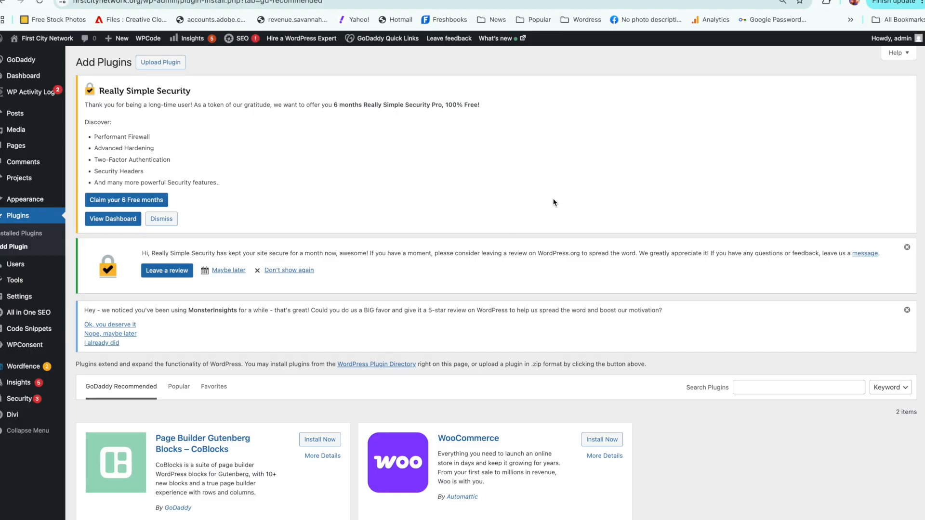
{"action": "right_click", "coordinate": [779, 385]}
{"action": "left_click", "coordinate": [764, 388]}
{"action": "left_click", "coordinate": [765, 387]}
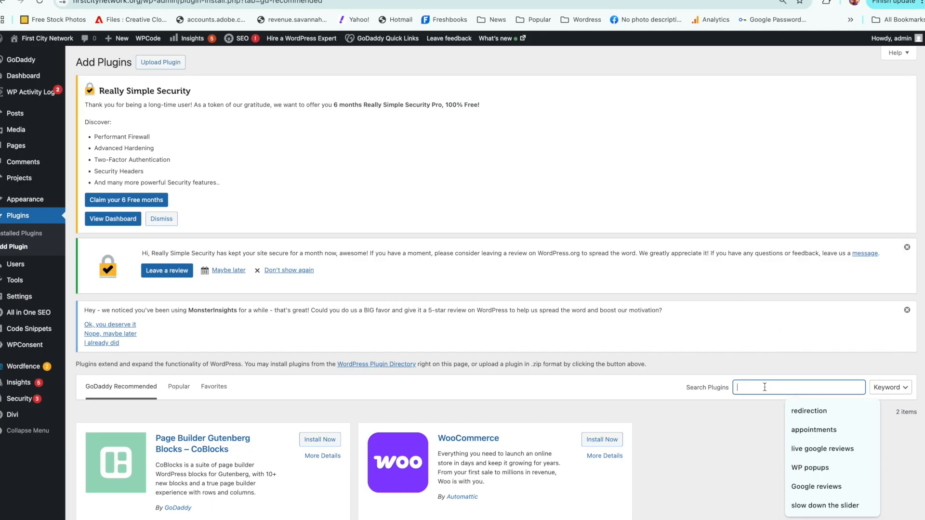
{"action": "type", "text": "quiz"}
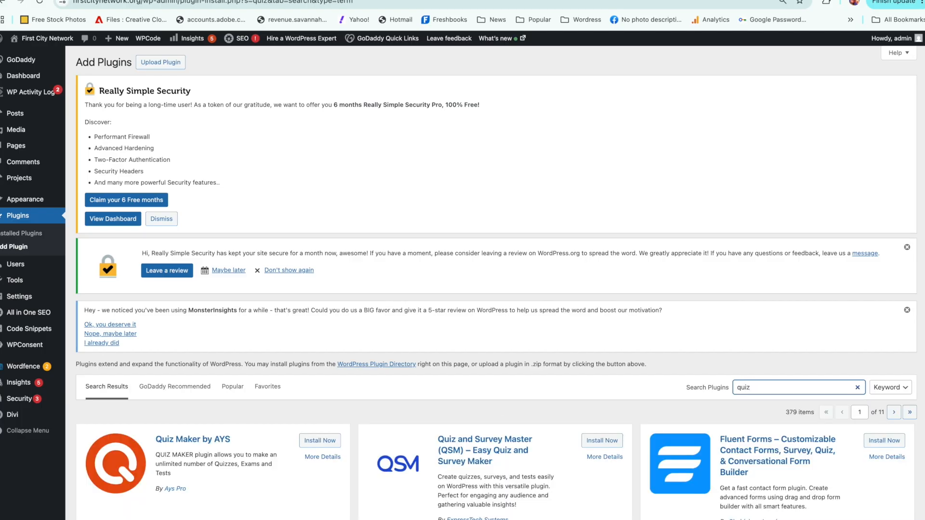
{"action": "scroll", "coordinate": [922, 203], "scroll_direction": "down", "scroll_amount": 10}
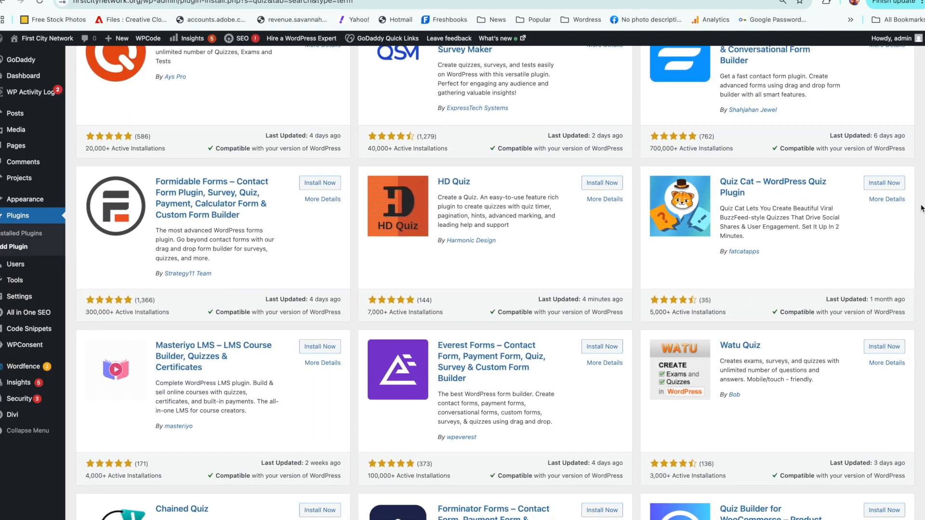
{"action": "scroll", "coordinate": [917, 193], "scroll_direction": "up", "scroll_amount": 10}
{"action": "scroll", "coordinate": [916, 181], "scroll_direction": "down", "scroll_amount": 2}
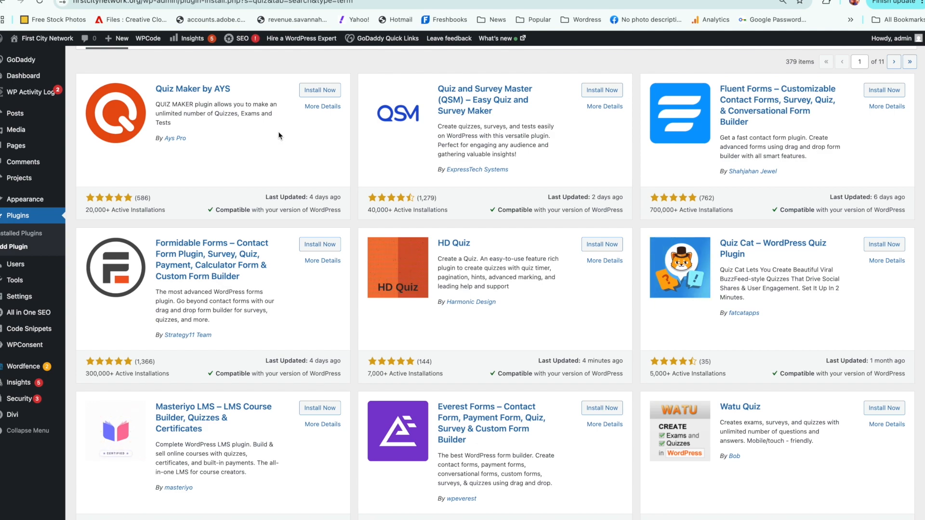
Step: View the details and screenshots of Quiz Maker by AYS, enlarging the front-end quiz preview, and return to the search results
{"action": "left_click", "coordinate": [311, 106]}
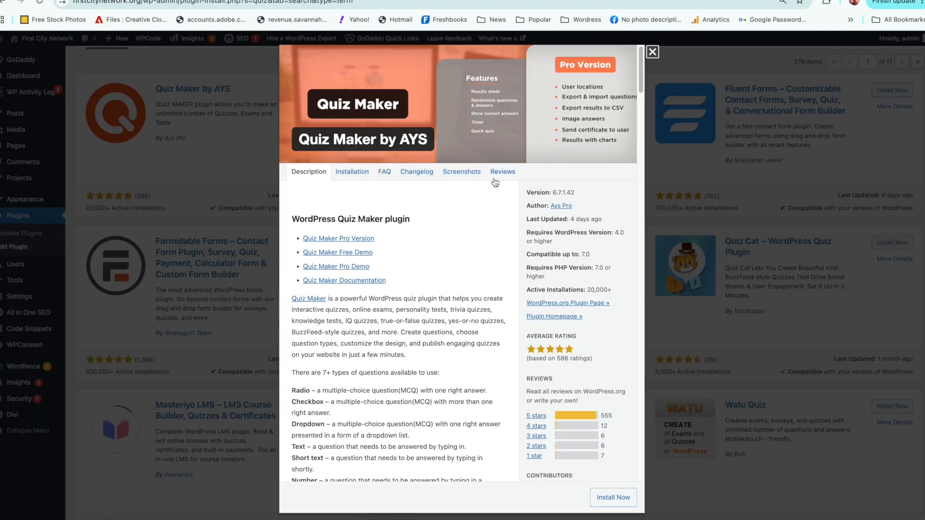
{"action": "left_click", "coordinate": [476, 174]}
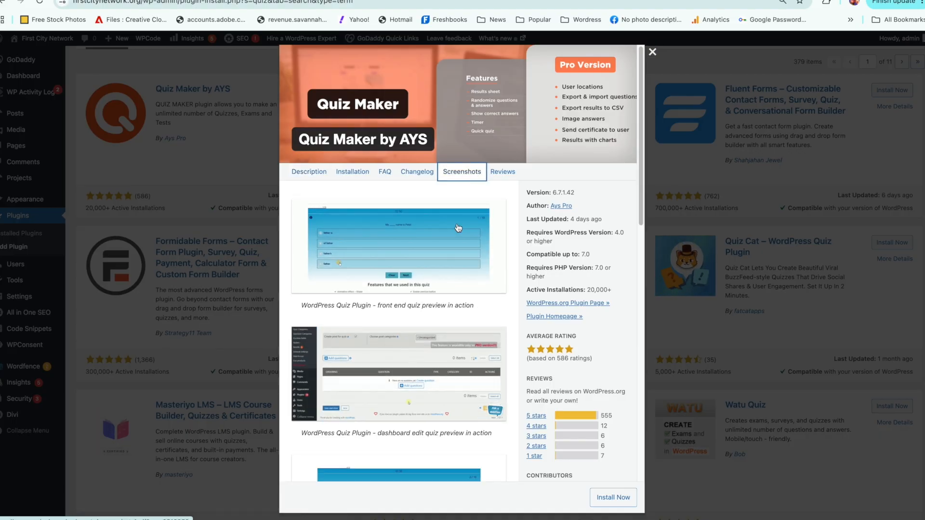
{"action": "left_click", "coordinate": [448, 235]}
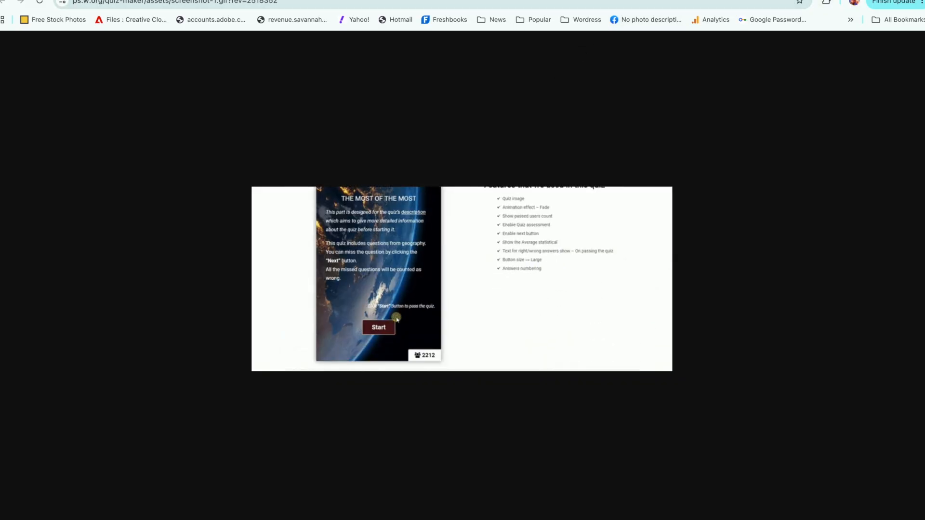
{"action": "left_click", "coordinate": [484, 1]}
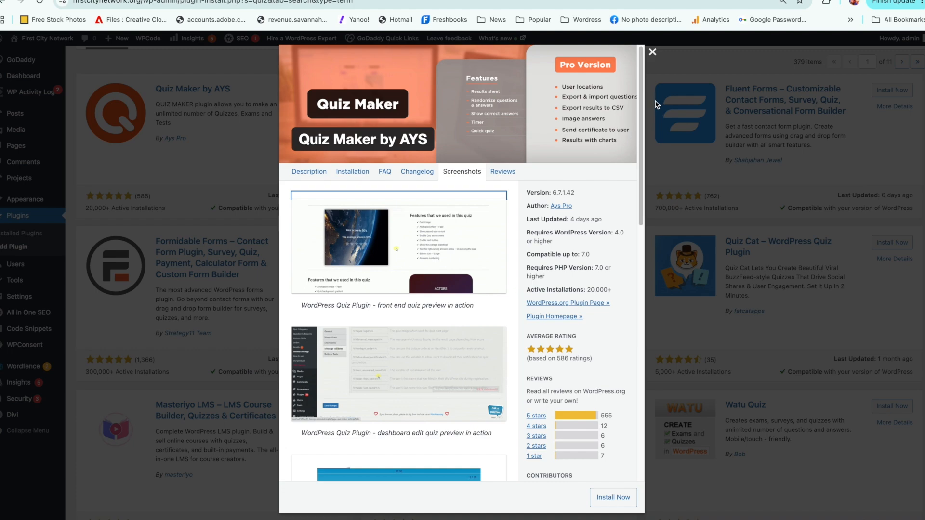
{"action": "left_click", "coordinate": [652, 51]}
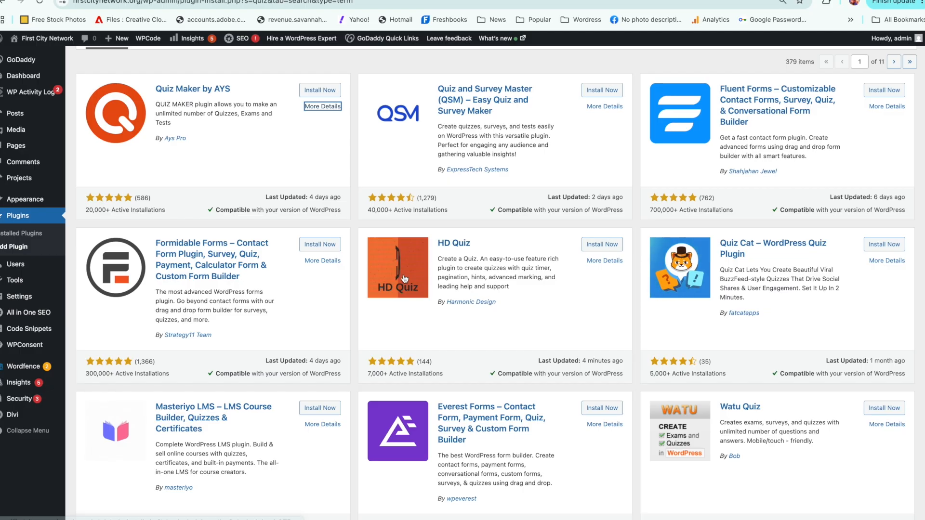
Step: View the details of HD Quiz, enlarge its first screenshot, and return to the search results
{"action": "left_click", "coordinate": [599, 263]}
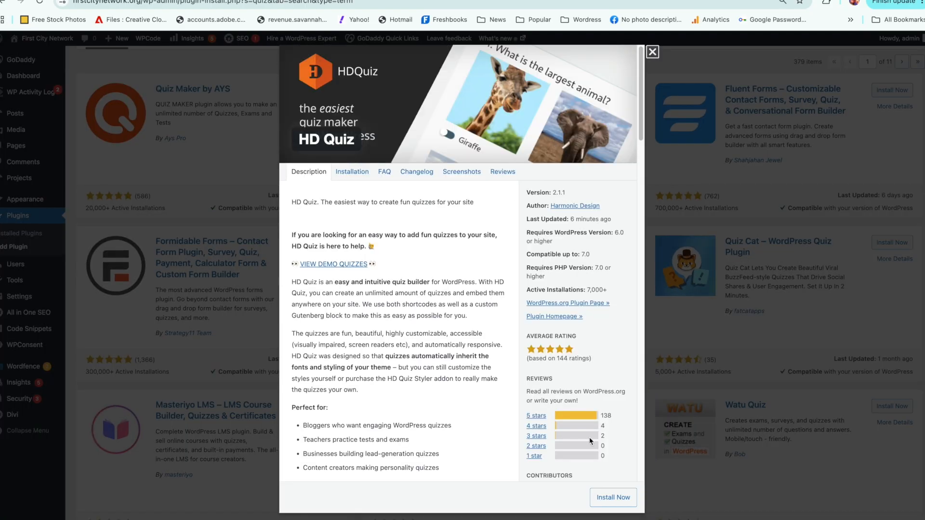
{"action": "left_click", "coordinate": [456, 175]}
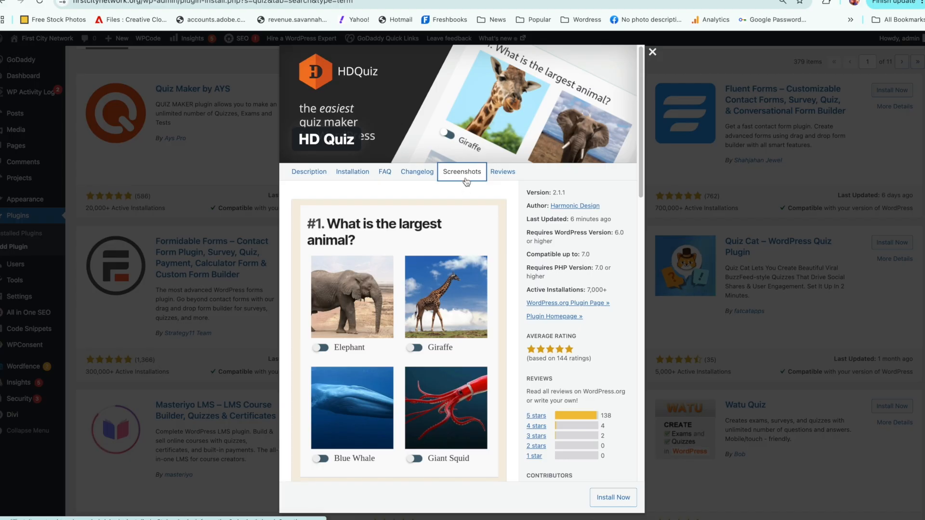
{"action": "left_click", "coordinate": [471, 251]}
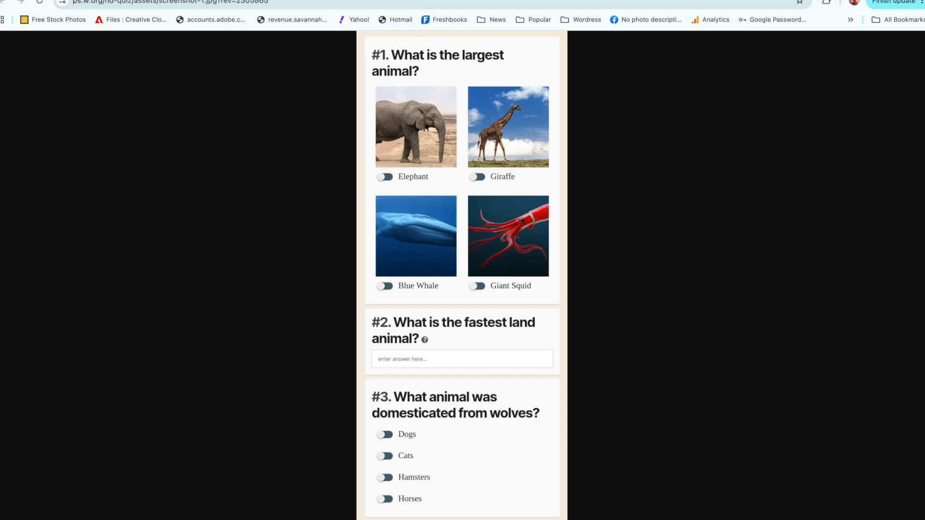
{"action": "left_click", "coordinate": [438, 0]}
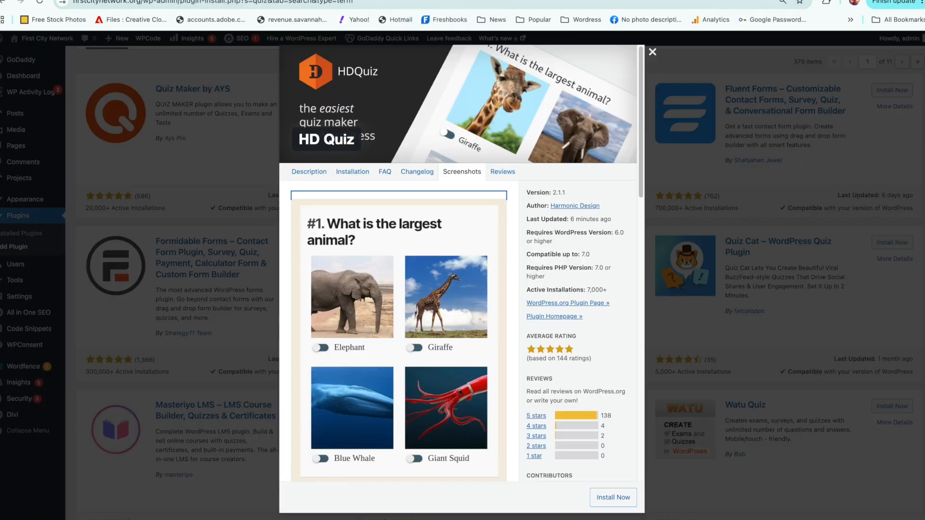
{"action": "left_click", "coordinate": [652, 52]}
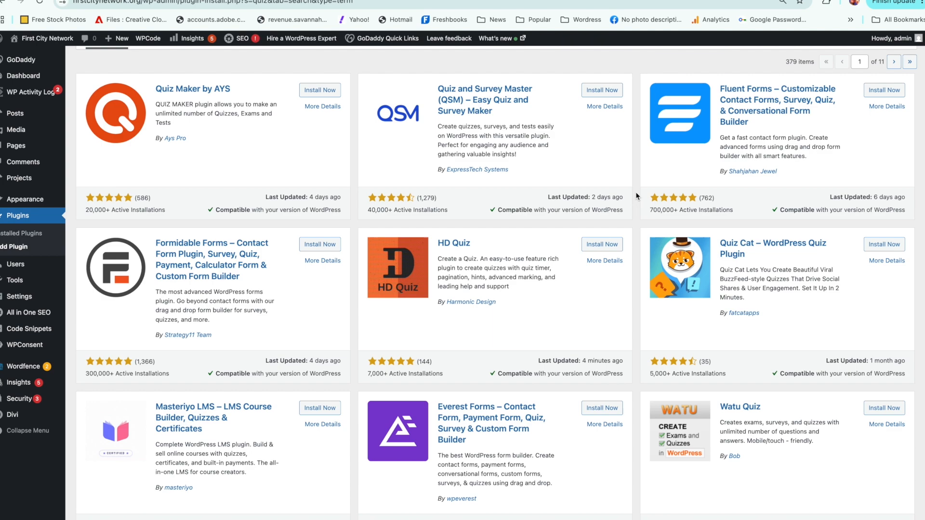
Step: Open the list of all site users and look over the administrator accounts
{"action": "mouse_move", "coordinate": [10, 94]}
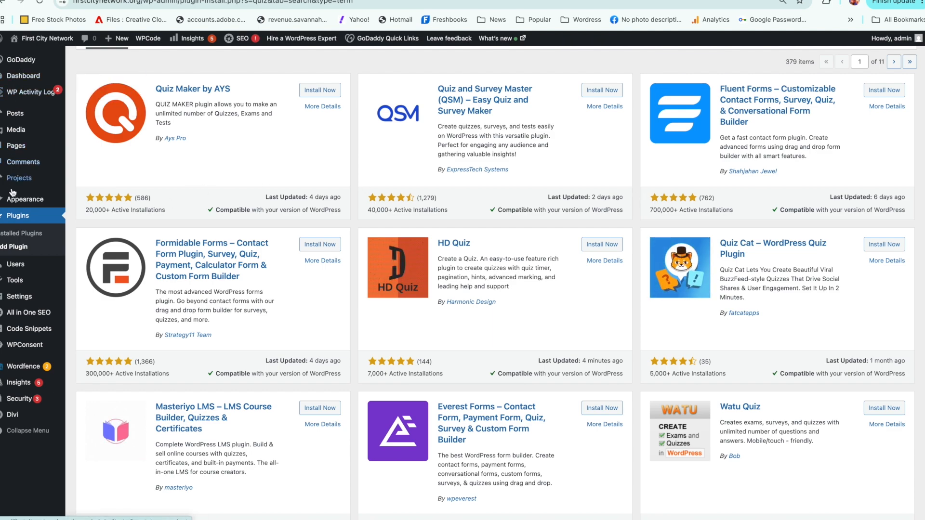
{"action": "mouse_move", "coordinate": [6, 366]}
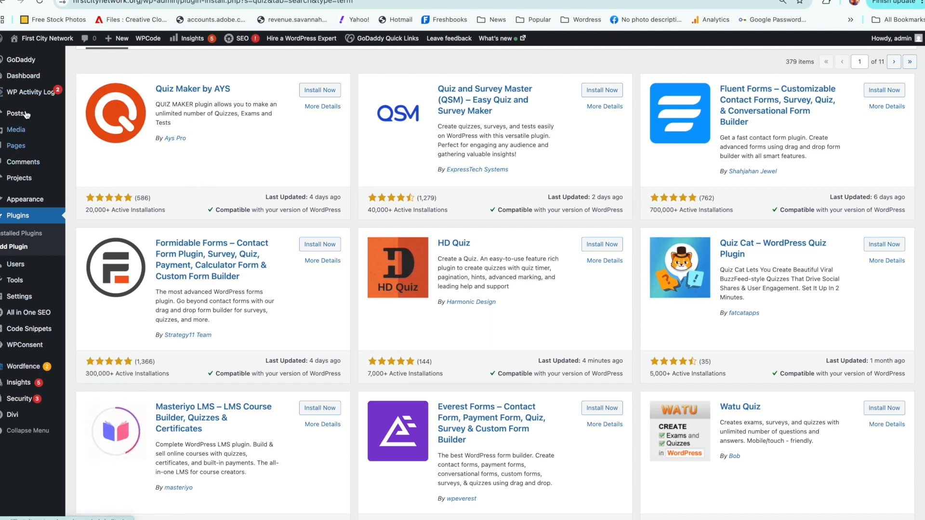
{"action": "mouse_move", "coordinate": [16, 298]}
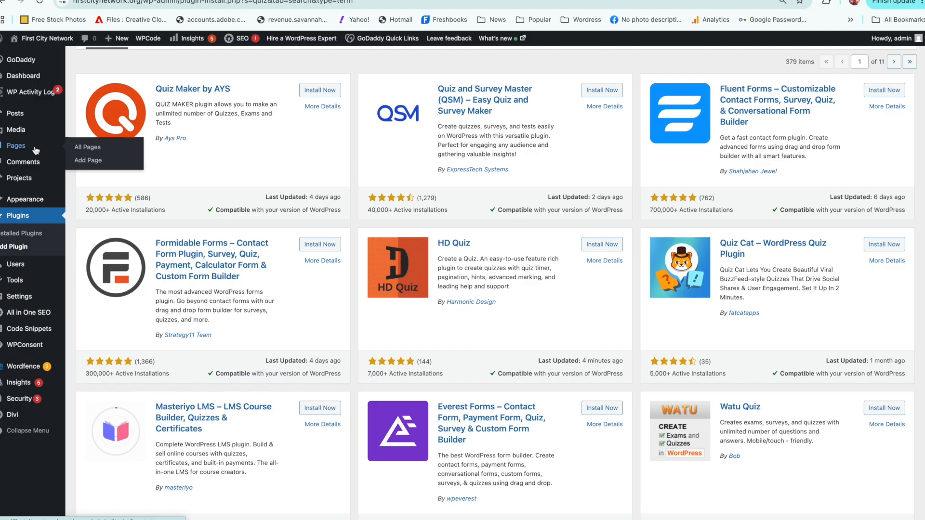
{"action": "mouse_move", "coordinate": [40, 334]}
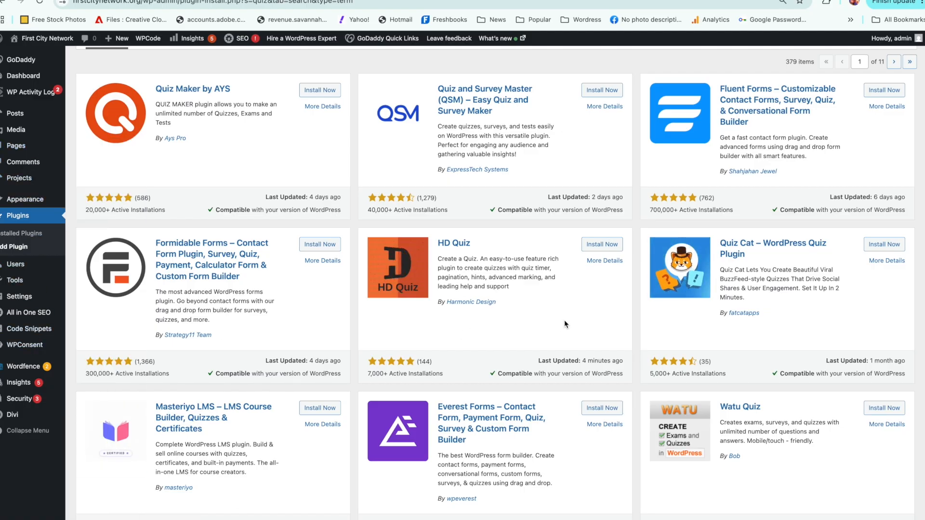
{"action": "mouse_move", "coordinate": [53, 264]}
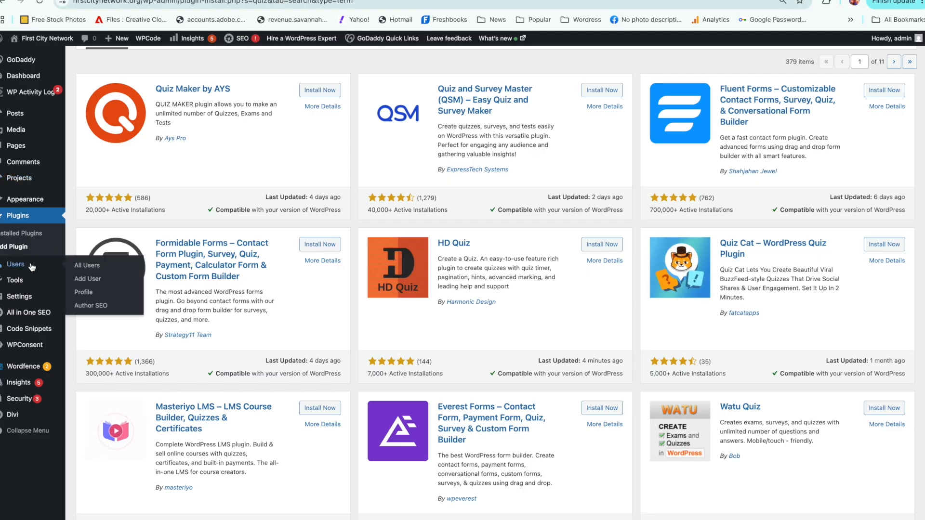
{"action": "left_click", "coordinate": [94, 270]}
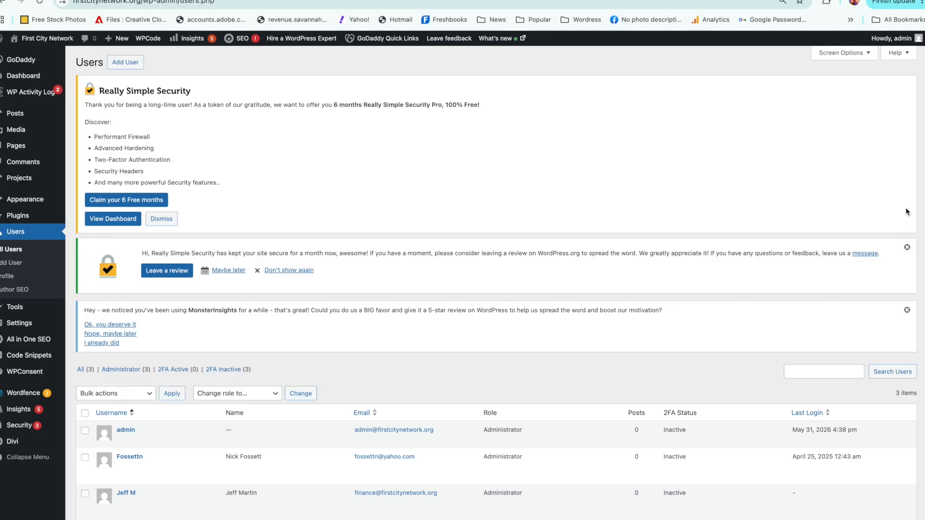
{"action": "scroll", "coordinate": [920, 292], "scroll_direction": "down", "scroll_amount": 3}
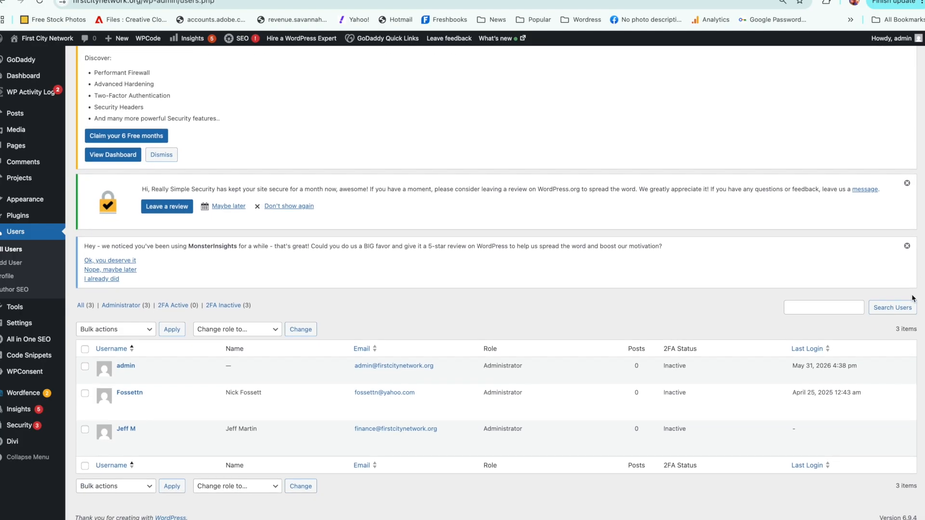
{"action": "mouse_move", "coordinate": [333, 441]}
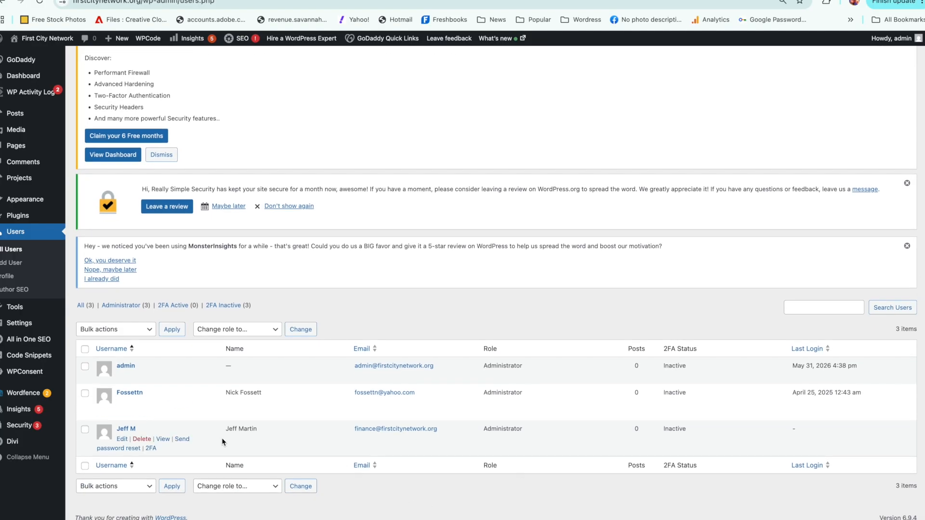
Step: Open the third listed administrator's profile for editing and review its role, contact info, password and two-factor authentication options
{"action": "left_click", "coordinate": [122, 439]}
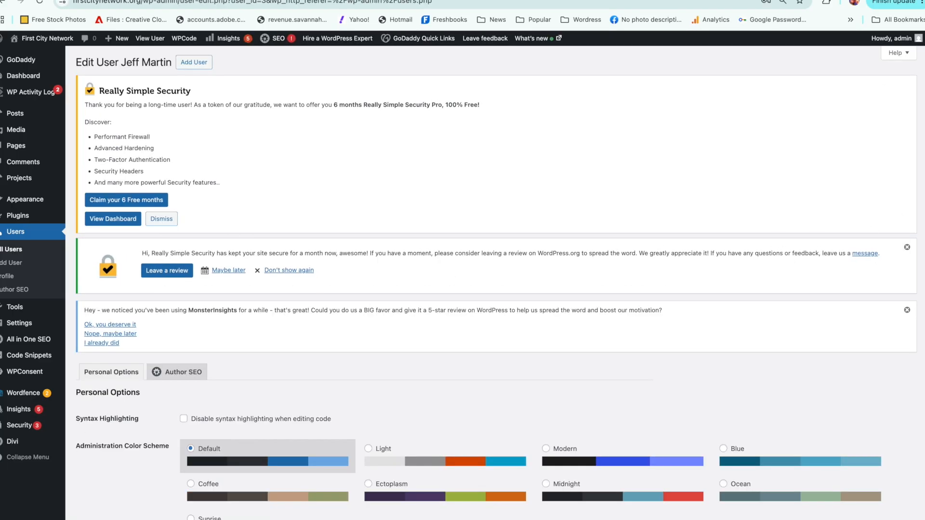
{"action": "scroll", "coordinate": [908, 375], "scroll_direction": "down", "scroll_amount": 10}
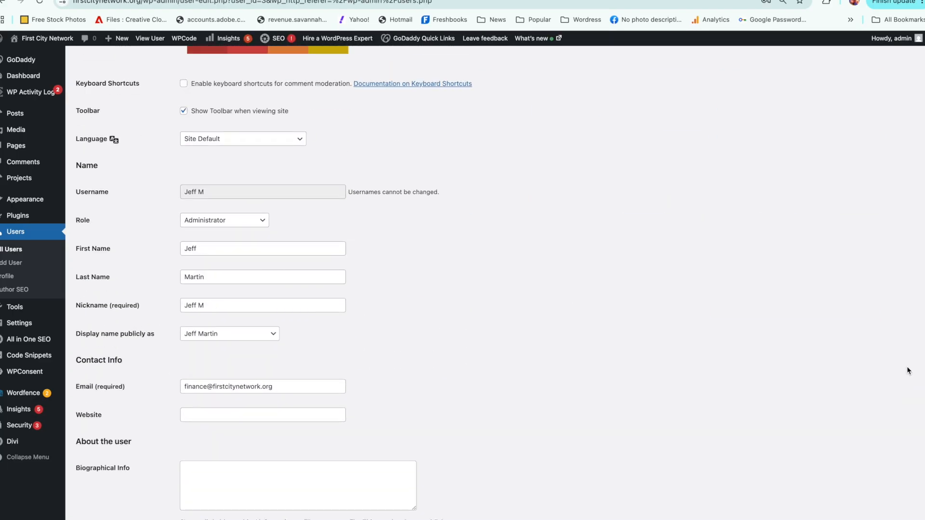
{"action": "scroll", "coordinate": [903, 376], "scroll_direction": "down", "scroll_amount": 1}
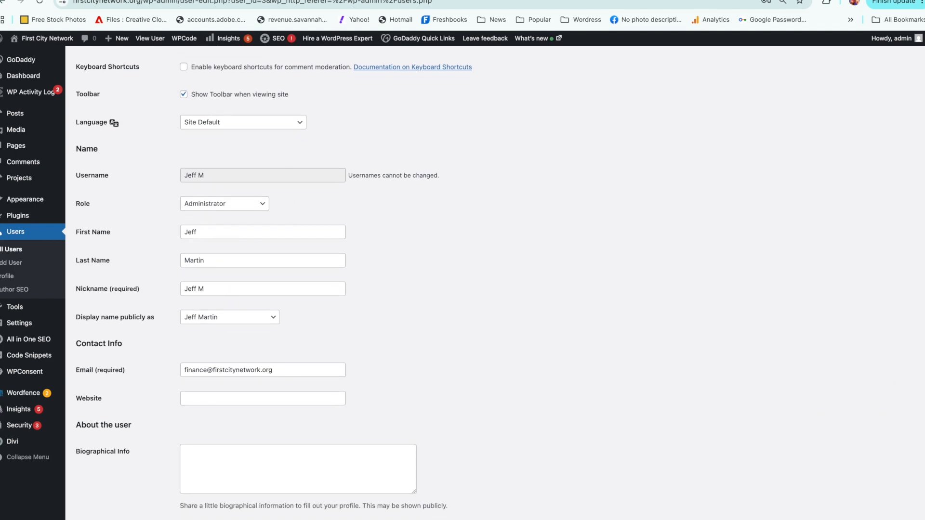
{"action": "scroll", "coordinate": [865, 90], "scroll_direction": "up", "scroll_amount": 10}
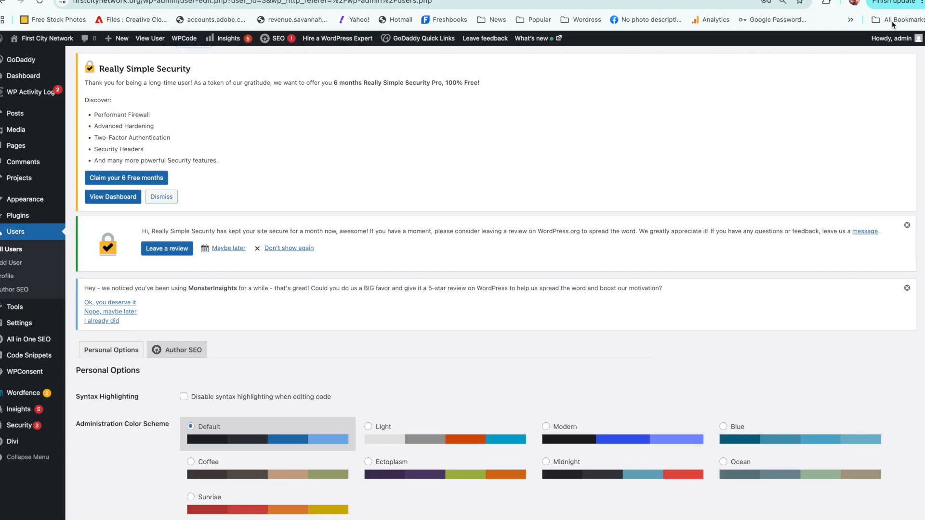
{"action": "scroll", "coordinate": [846, 221], "scroll_direction": "down", "scroll_amount": 12}
{"action": "scroll", "coordinate": [838, 273], "scroll_direction": "down", "scroll_amount": 5}
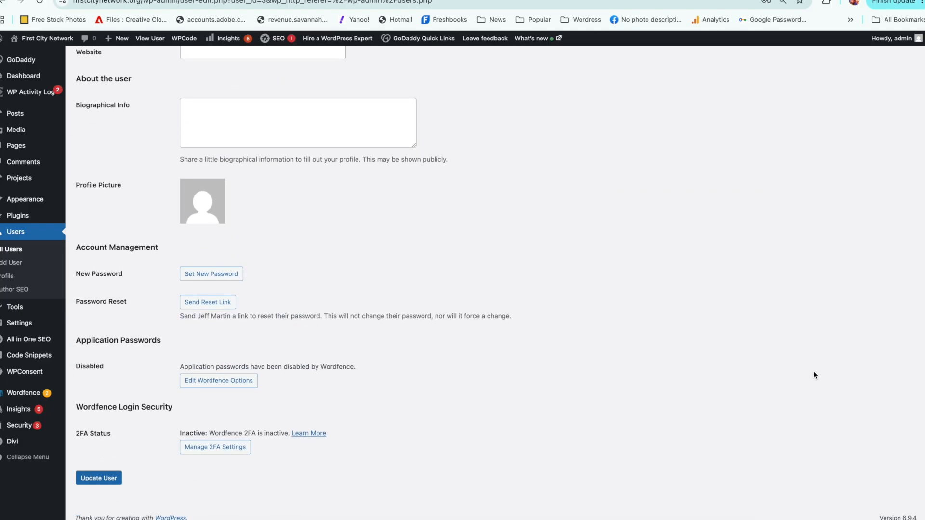
{"action": "scroll", "coordinate": [809, 357], "scroll_direction": "up", "scroll_amount": 1}
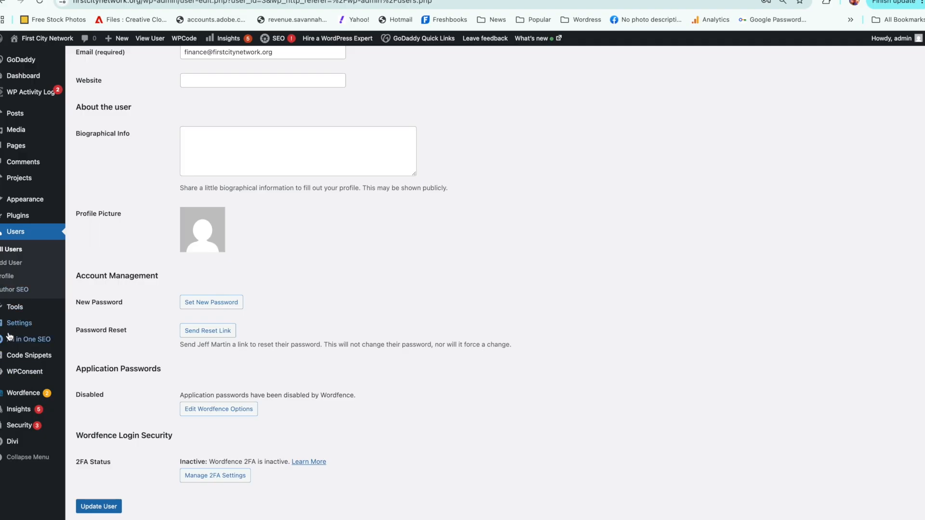
Step: Open the Wordfence dashboard and review its firewall and scan status, notifications, firewall summary and blocked-attacks chart
{"action": "mouse_move", "coordinate": [26, 394]}
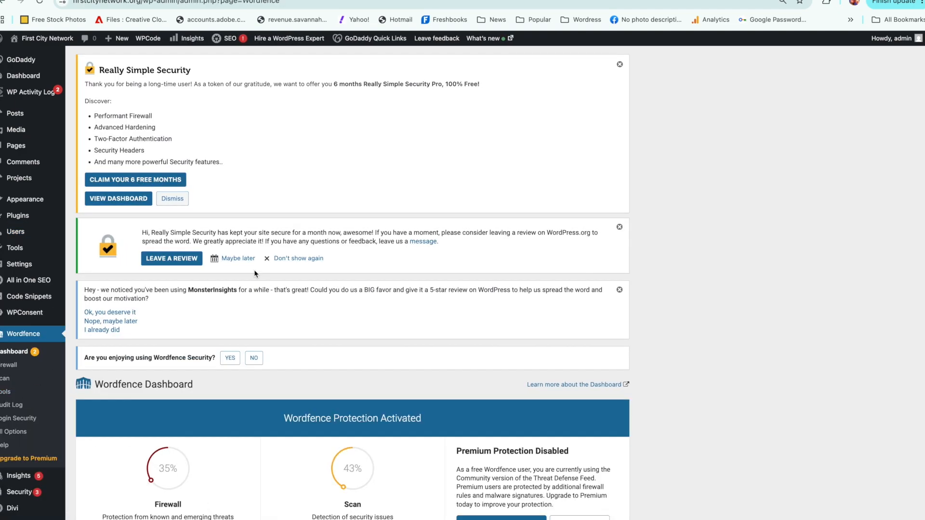
{"action": "scroll", "coordinate": [913, 211], "scroll_direction": "down", "scroll_amount": 3}
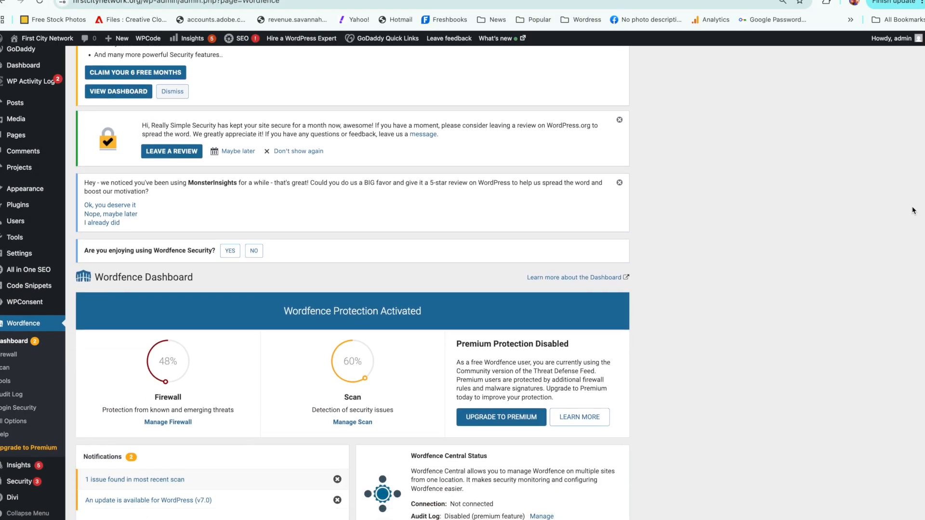
{"action": "scroll", "coordinate": [914, 211], "scroll_direction": "down", "scroll_amount": 3}
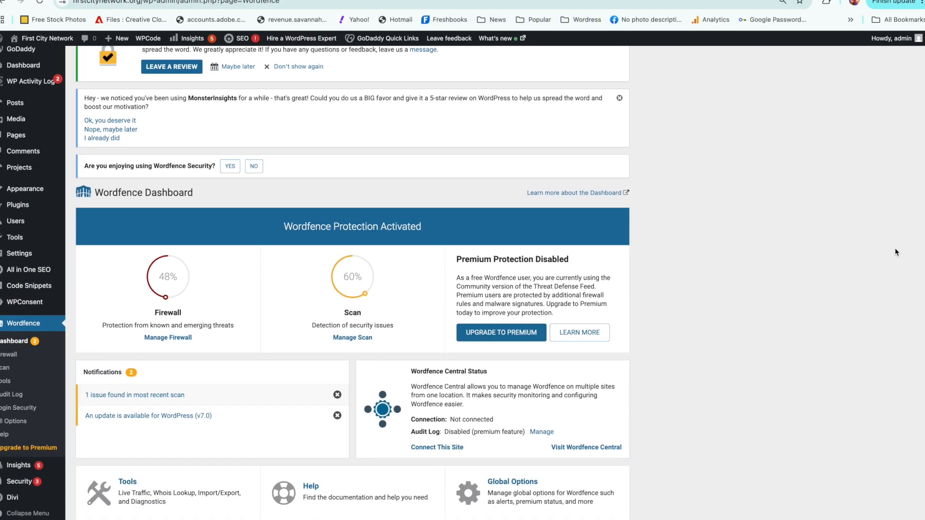
{"action": "scroll", "coordinate": [894, 251], "scroll_direction": "down", "scroll_amount": 1}
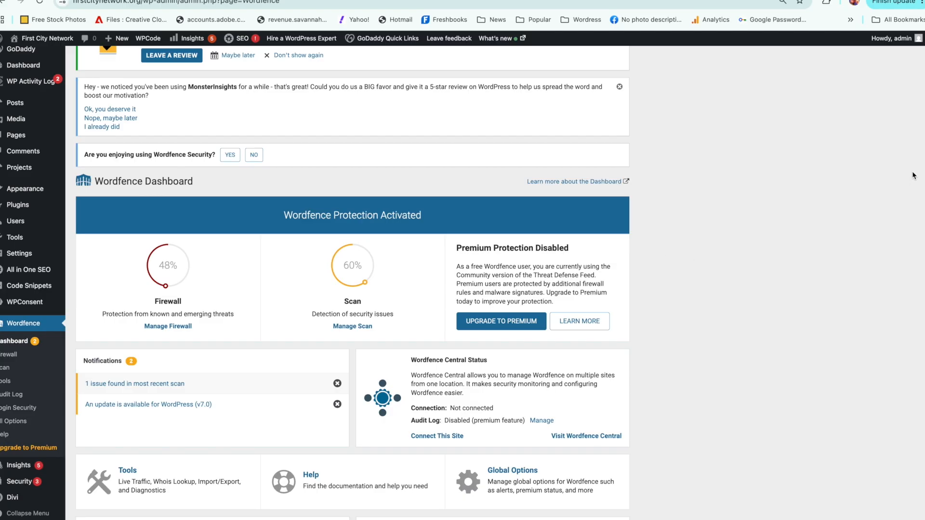
{"action": "scroll", "coordinate": [915, 209], "scroll_direction": "down", "scroll_amount": 5}
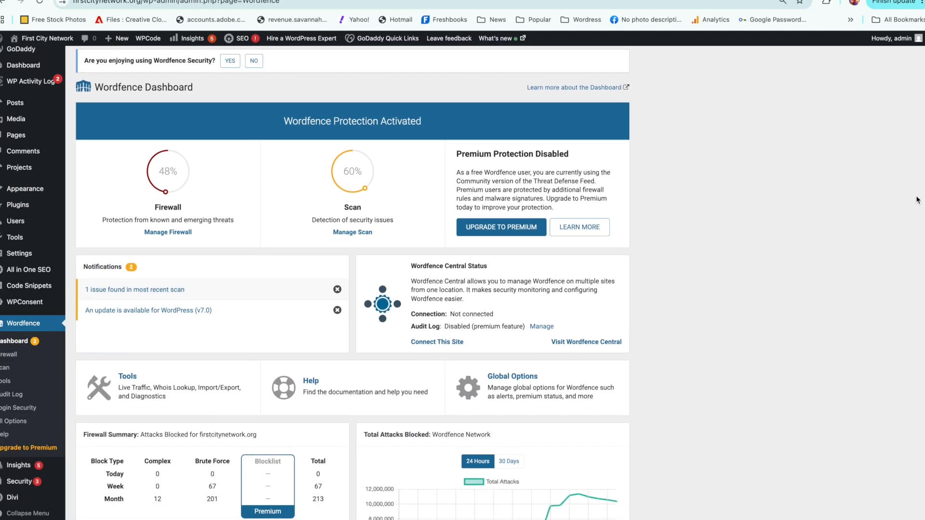
{"action": "scroll", "coordinate": [916, 205], "scroll_direction": "up", "scroll_amount": 1}
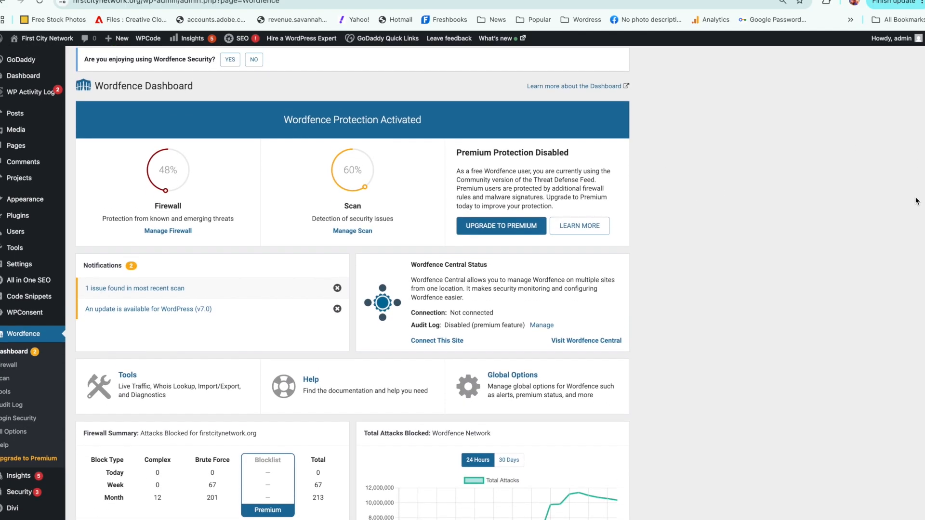
{"action": "scroll", "coordinate": [916, 201], "scroll_direction": "down", "scroll_amount": 5}
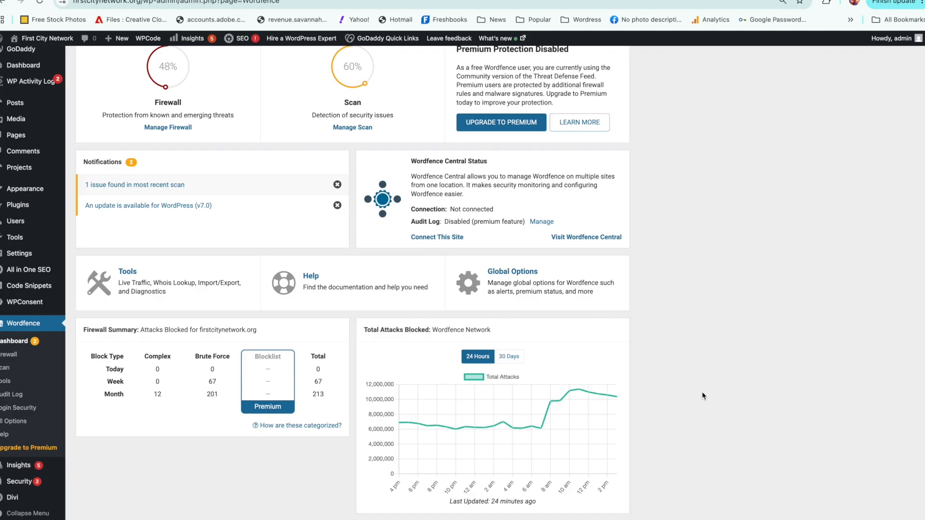
{"action": "mouse_move", "coordinate": [582, 392]}
{"action": "scroll", "coordinate": [924, 275], "scroll_direction": "up", "scroll_amount": 5}
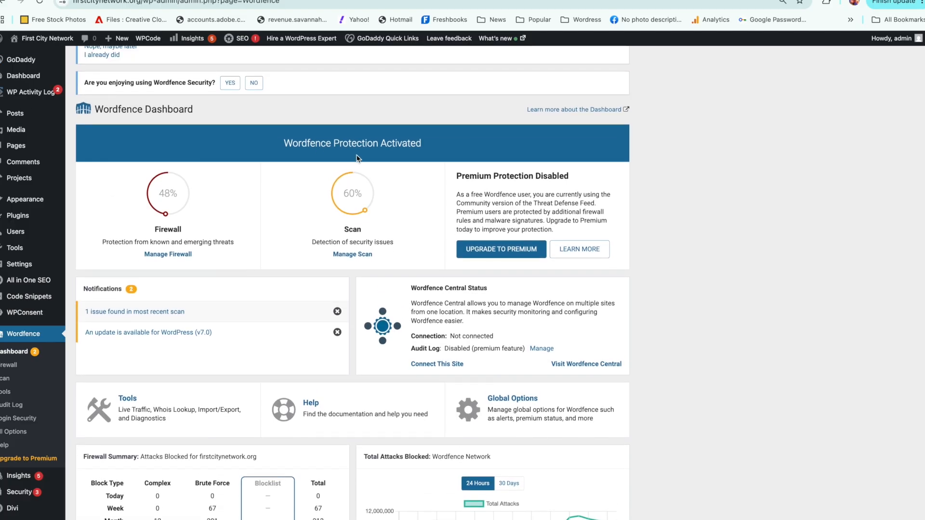
Step: Open the issue notification from the most recent Wordfence scan and review the scan stages and results
{"action": "left_click", "coordinate": [169, 314]}
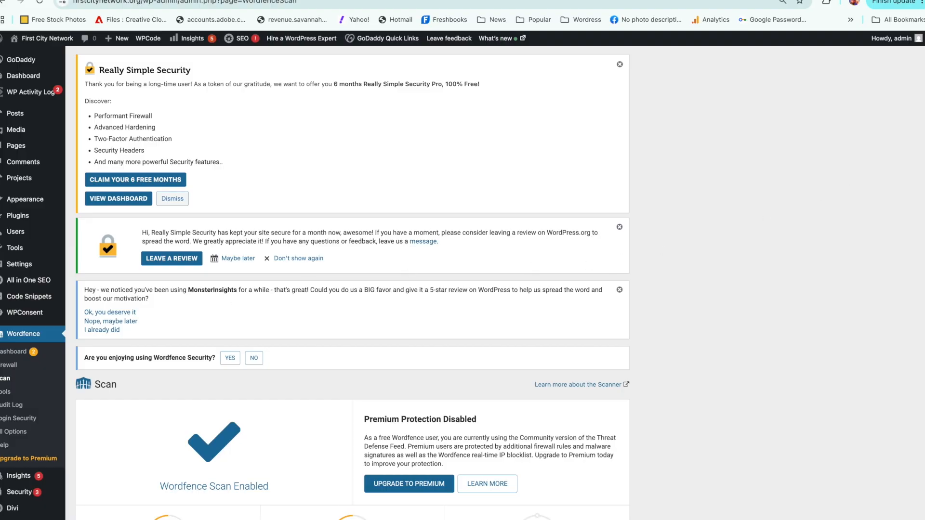
{"action": "scroll", "coordinate": [922, 313], "scroll_direction": "down", "scroll_amount": 5}
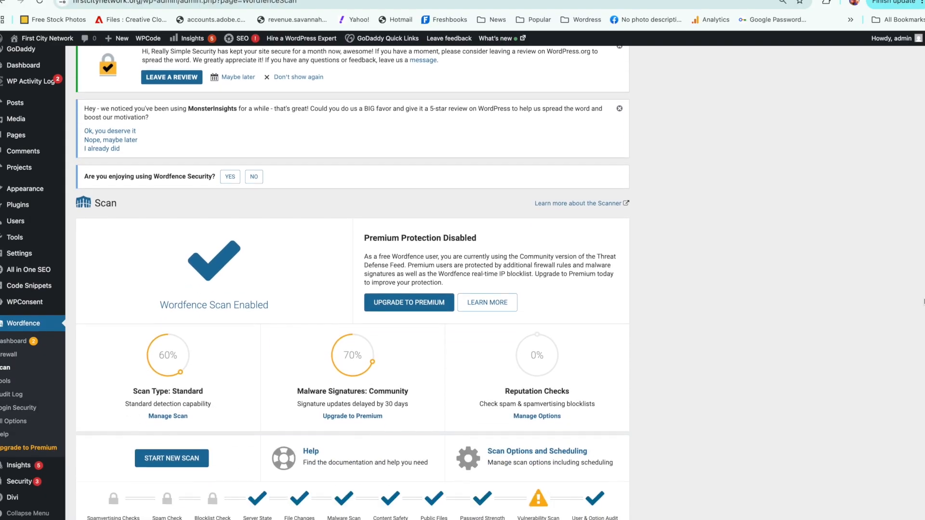
{"action": "scroll", "coordinate": [923, 313], "scroll_direction": "down", "scroll_amount": 5}
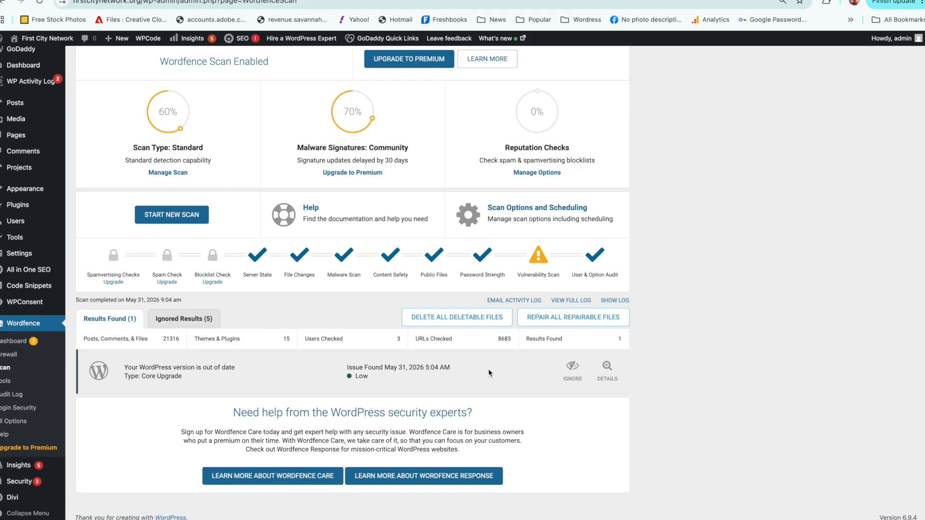
{"action": "scroll", "coordinate": [352, 283], "scroll_direction": "up", "scroll_amount": 10}
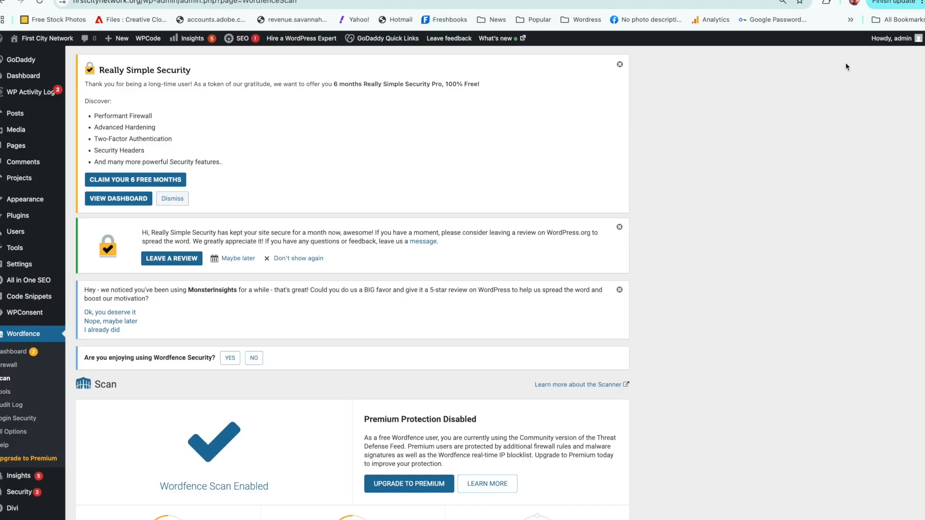
Step: Start a new Wordfence scan and follow the progress of its stages and results
{"action": "scroll", "coordinate": [836, 126], "scroll_direction": "down", "scroll_amount": 3}
{"action": "scroll", "coordinate": [836, 126], "scroll_direction": "down", "scroll_amount": 2}
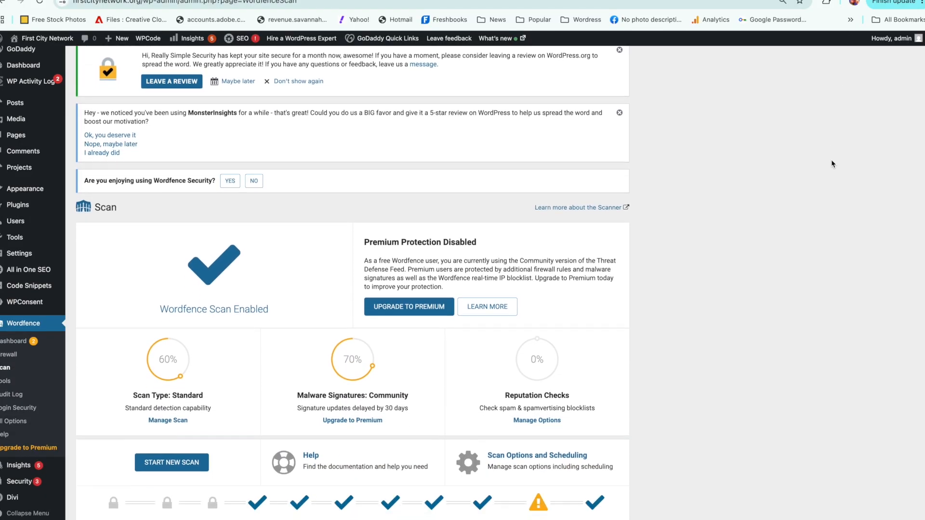
{"action": "scroll", "coordinate": [831, 164], "scroll_direction": "down", "scroll_amount": 1}
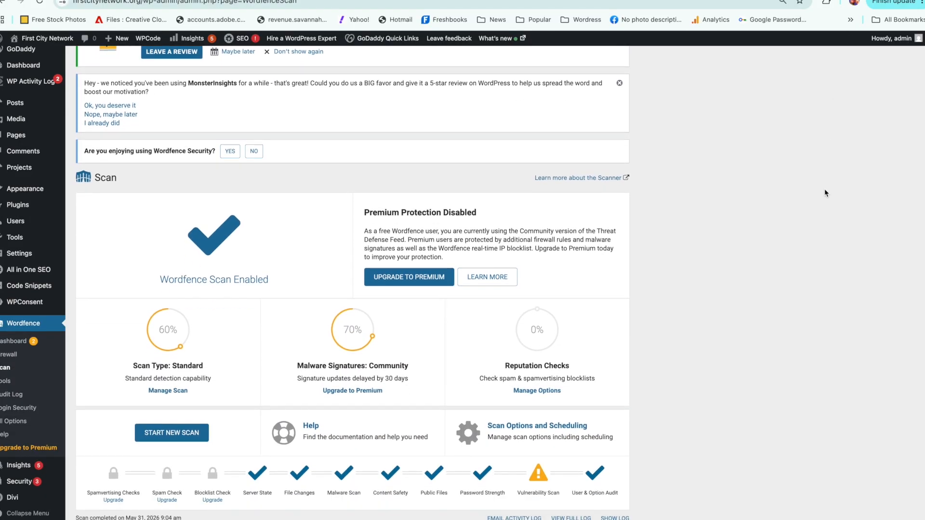
{"action": "left_click", "coordinate": [185, 436]}
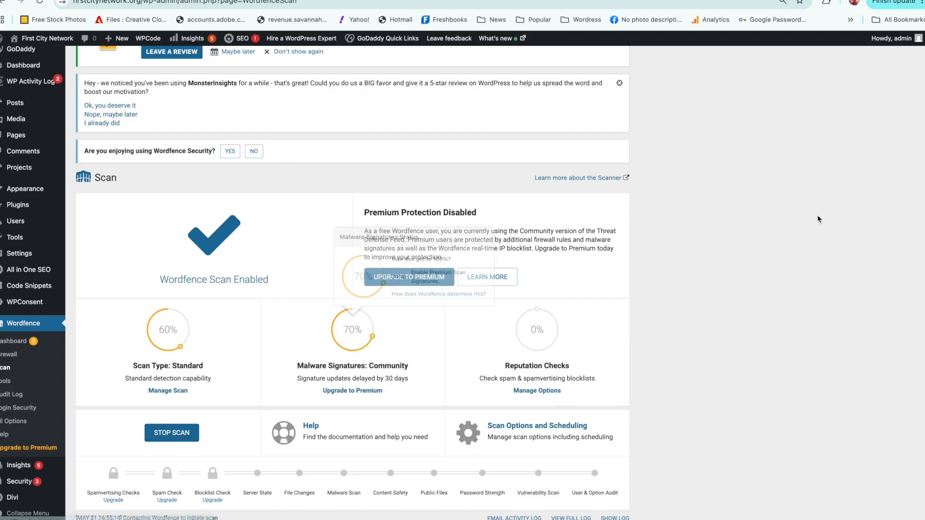
{"action": "scroll", "coordinate": [796, 219], "scroll_direction": "down", "scroll_amount": 1}
{"action": "scroll", "coordinate": [801, 274], "scroll_direction": "down", "scroll_amount": 3}
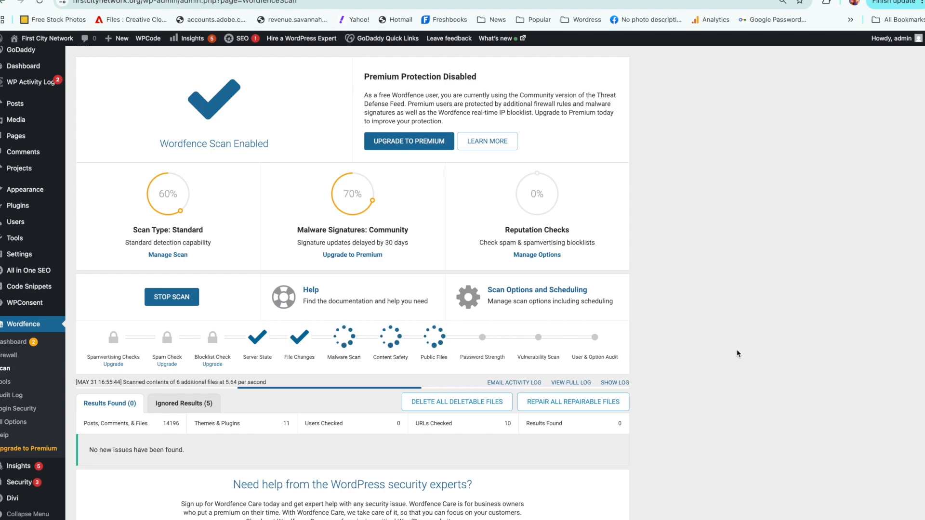
Step: Open the WordPress updates page and check the update status of the core version, plugins and themes
{"action": "scroll", "coordinate": [912, 202], "scroll_direction": "up", "scroll_amount": 7}
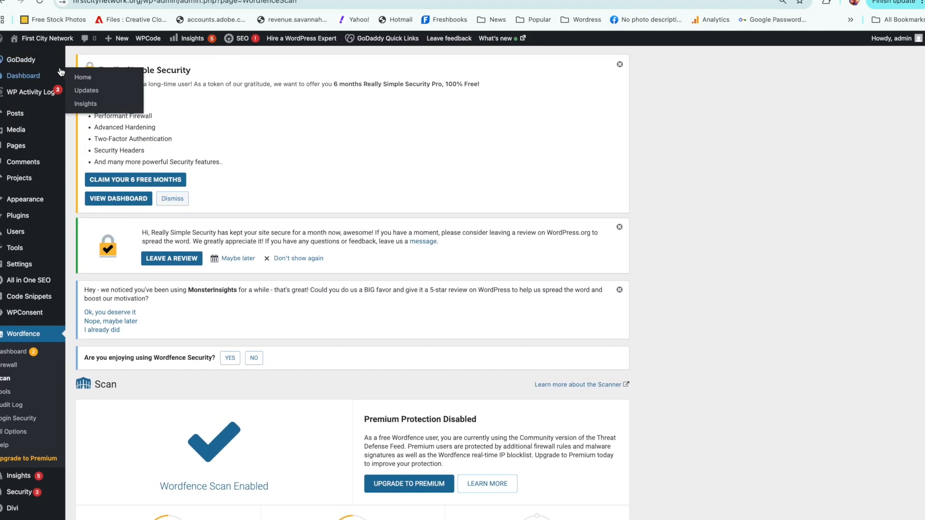
{"action": "mouse_move", "coordinate": [48, 42]}
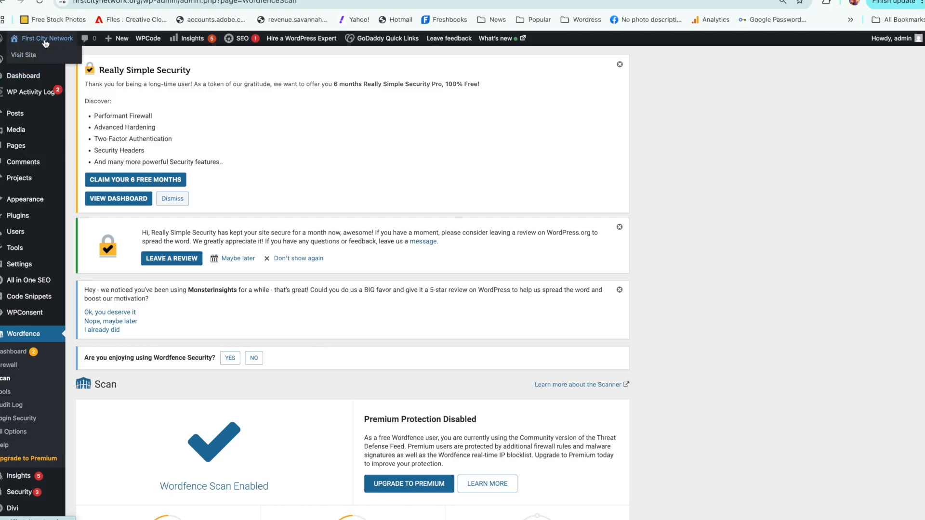
{"action": "left_click", "coordinate": [25, 79]}
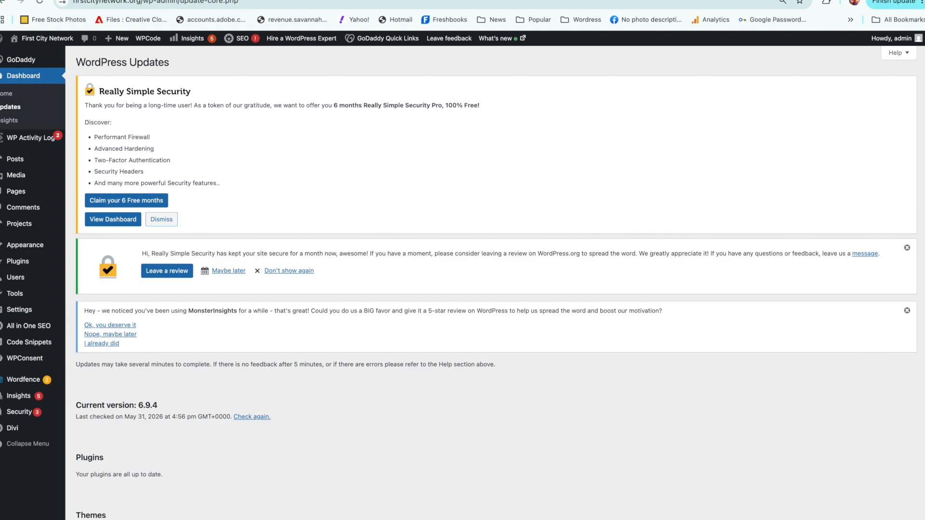
{"action": "scroll", "coordinate": [495, 282], "scroll_direction": "down", "scroll_amount": 2}
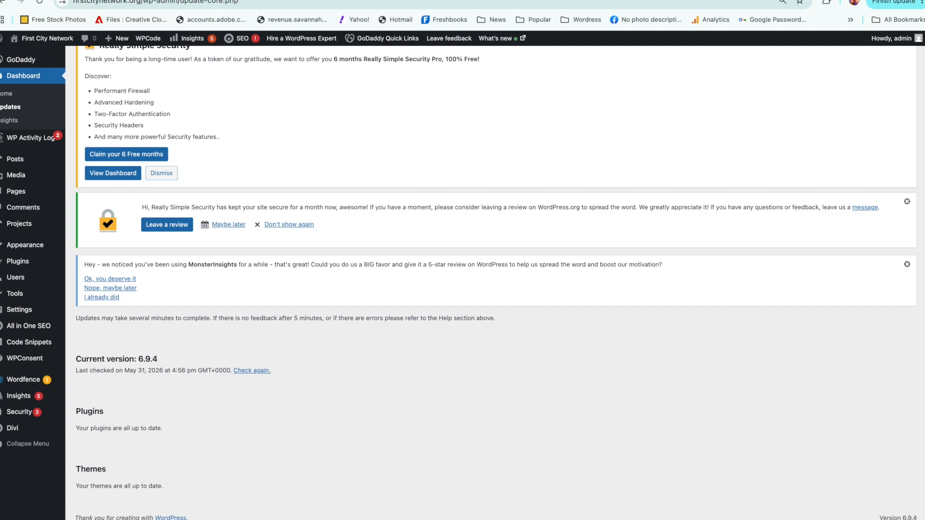
{"action": "scroll", "coordinate": [919, 275], "scroll_direction": "up", "scroll_amount": 2}
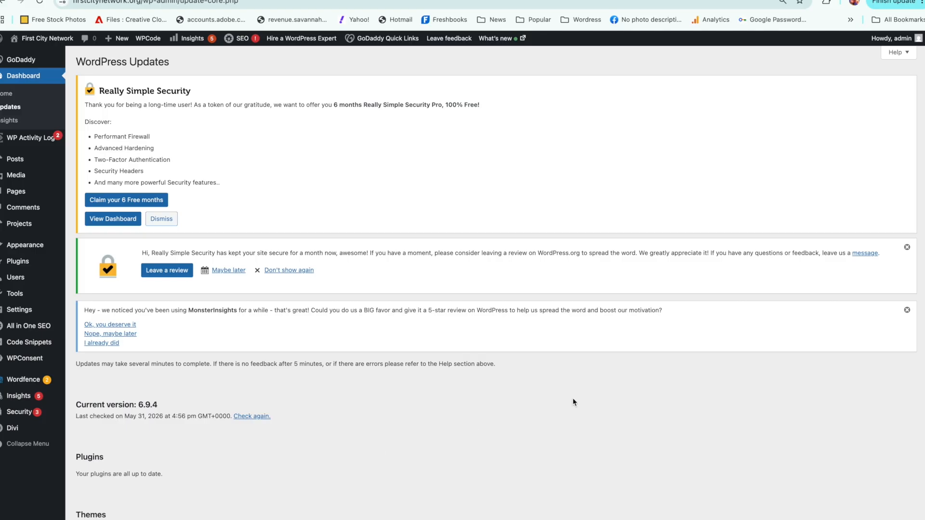
{"action": "scroll", "coordinate": [920, 409], "scroll_direction": "down", "scroll_amount": 2}
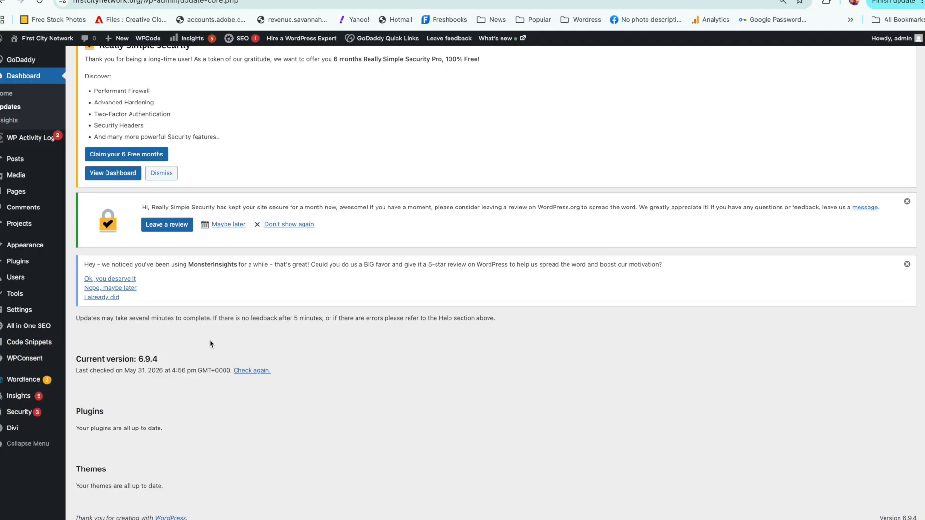
Step: Open the site's comments, select all entries in the list, and switch to the spam comments view
{"action": "left_click", "coordinate": [19, 212]}
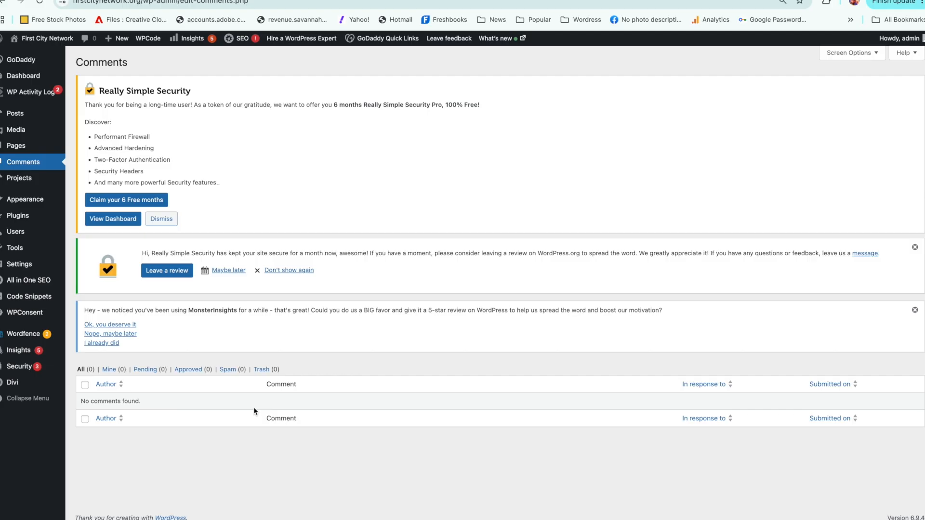
{"action": "left_click", "coordinate": [84, 385]}
{"action": "left_click", "coordinate": [224, 371]}
Step: Open the WP Activity Log viewer and look through the latest plugin and post events
{"action": "mouse_move", "coordinate": [34, 94]}
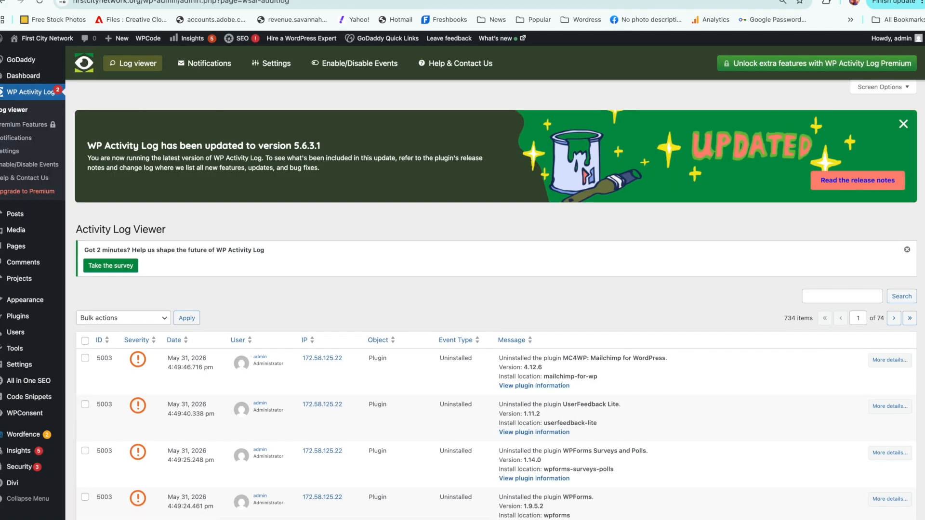
{"action": "left_click", "coordinate": [903, 123]}
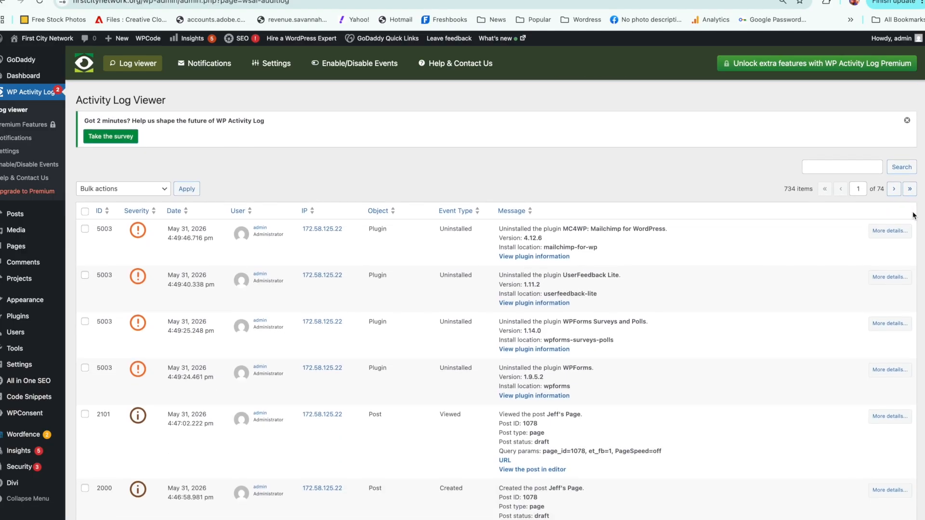
{"action": "scroll", "coordinate": [913, 216], "scroll_direction": "down", "scroll_amount": 5}
{"action": "scroll", "coordinate": [896, 329], "scroll_direction": "up", "scroll_amount": 5}
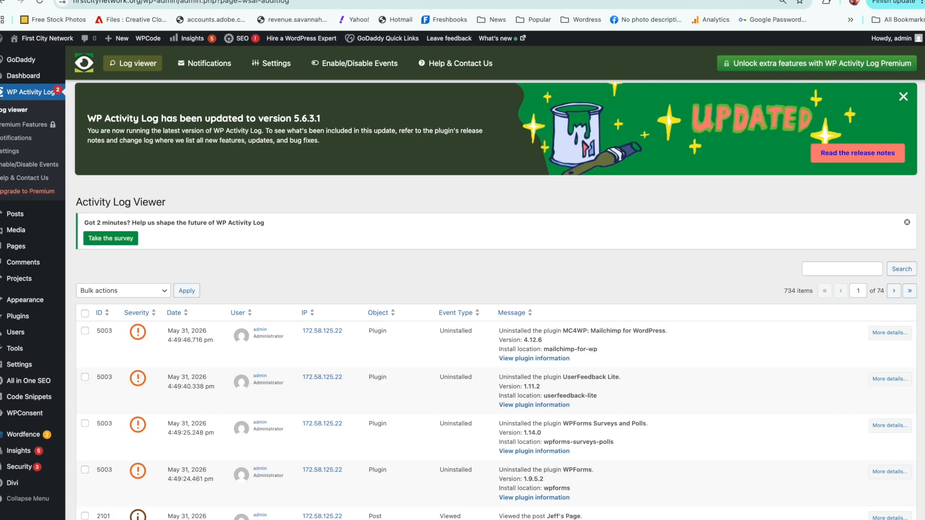
{"action": "scroll", "coordinate": [923, 290], "scroll_direction": "down", "scroll_amount": 3}
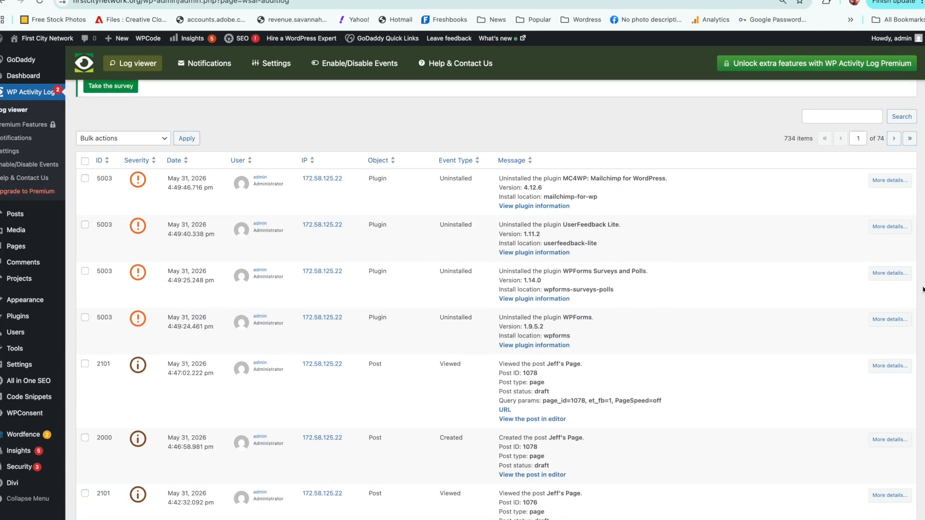
Step: Review the activity log's severity levels, dates, users and event messages through the end of the first page
{"action": "scroll", "coordinate": [924, 289], "scroll_direction": "down", "scroll_amount": 1}
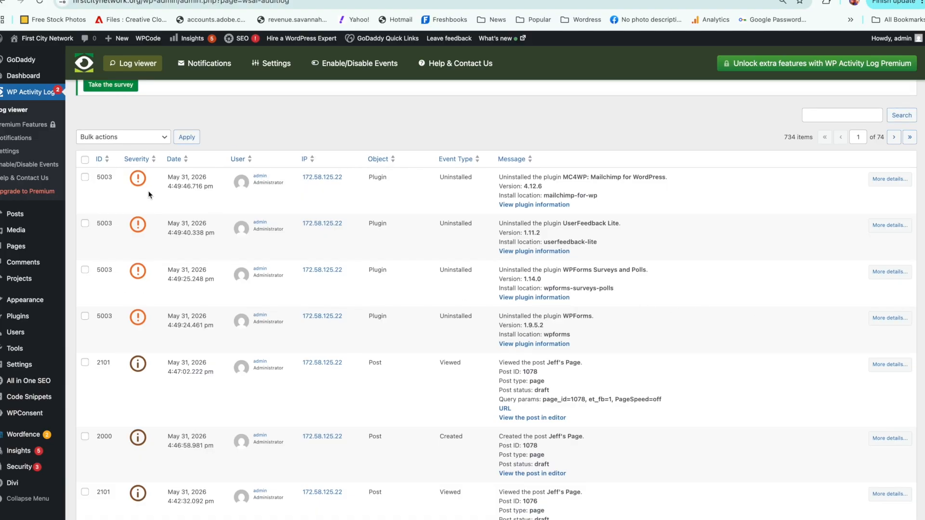
{"action": "mouse_move", "coordinate": [132, 181]}
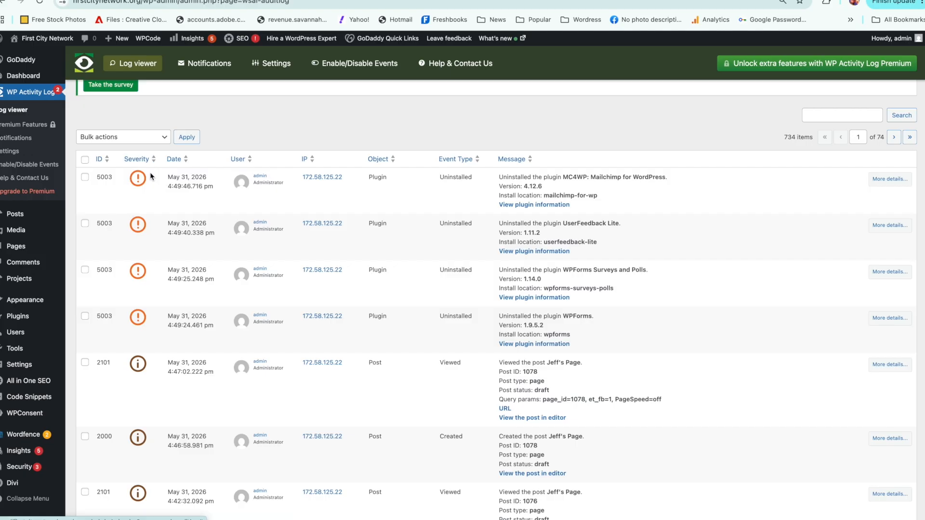
{"action": "mouse_move", "coordinate": [135, 367]}
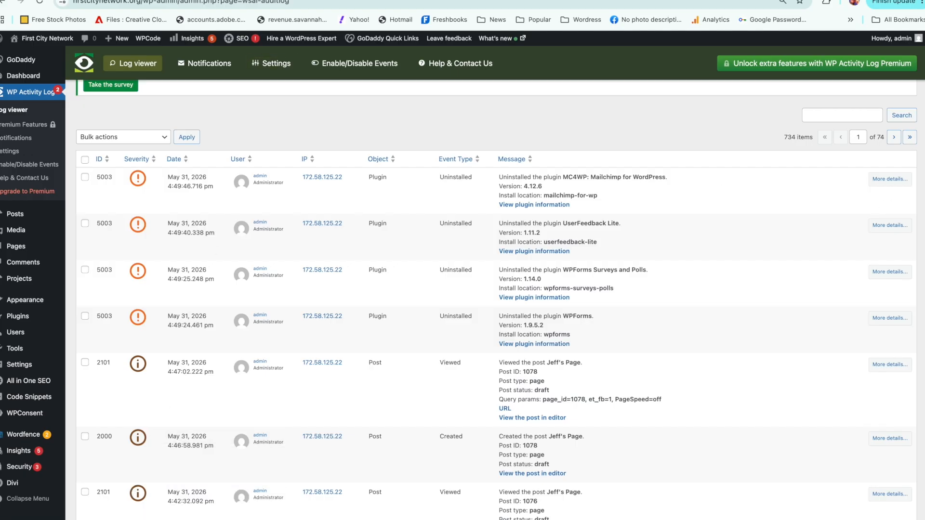
{"action": "scroll", "coordinate": [903, 327], "scroll_direction": "down", "scroll_amount": 7}
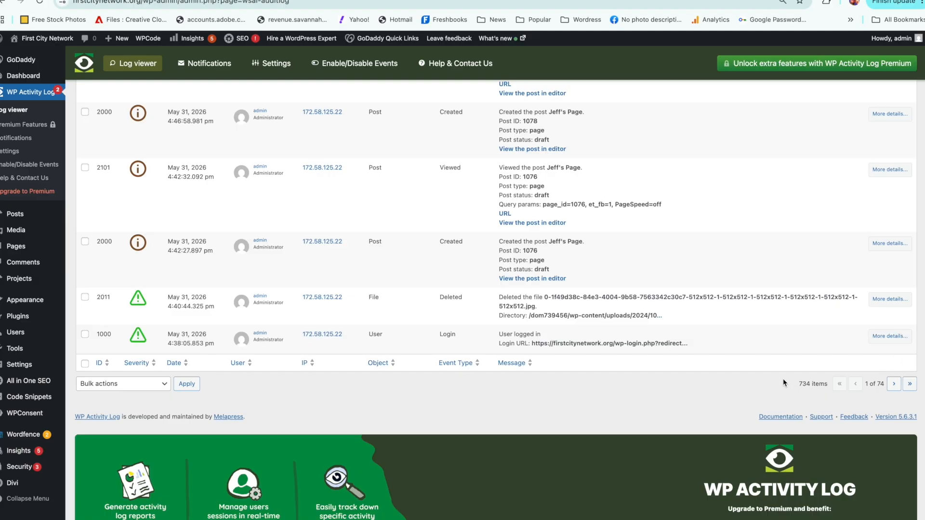
{"action": "scroll", "coordinate": [496, 299], "scroll_direction": "up", "scroll_amount": 10}
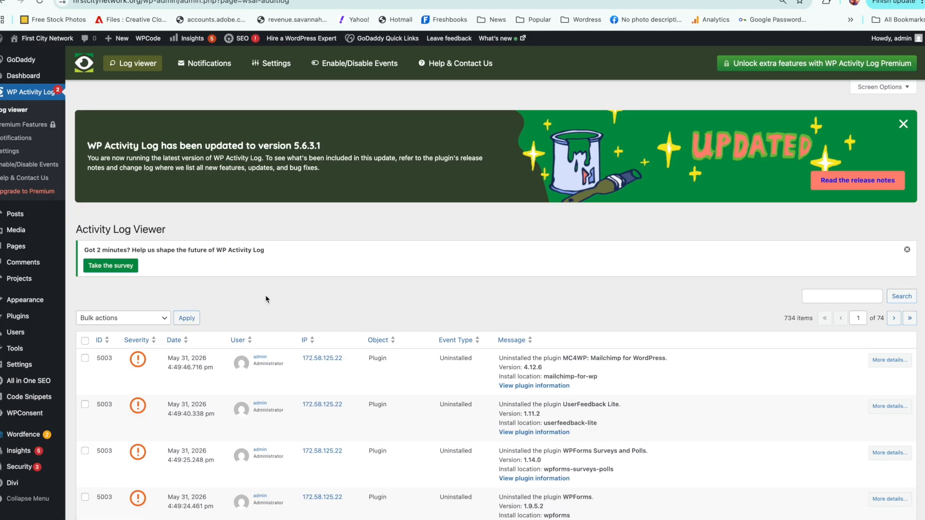
Step: Open the Menus page under Appearance and examine the options of the donations item in the main menu
{"action": "mouse_move", "coordinate": [44, 300]}
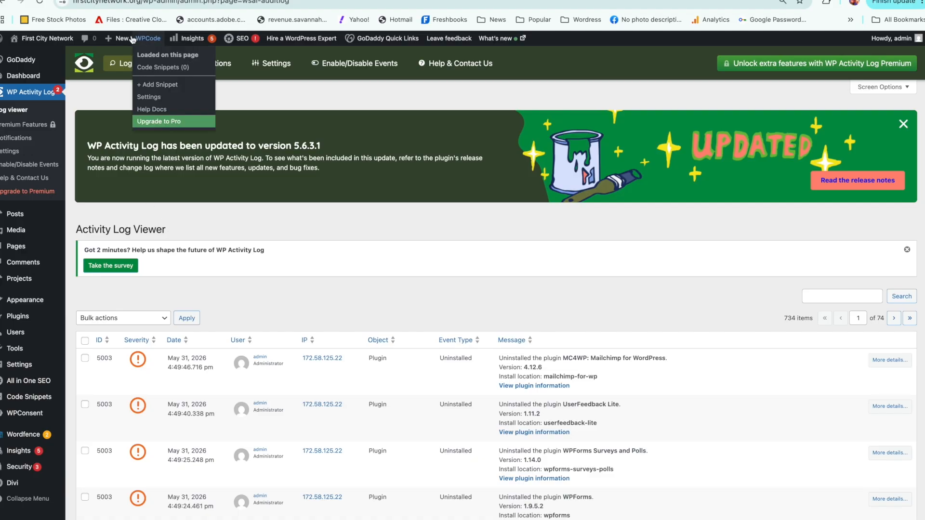
{"action": "mouse_move", "coordinate": [124, 38]}
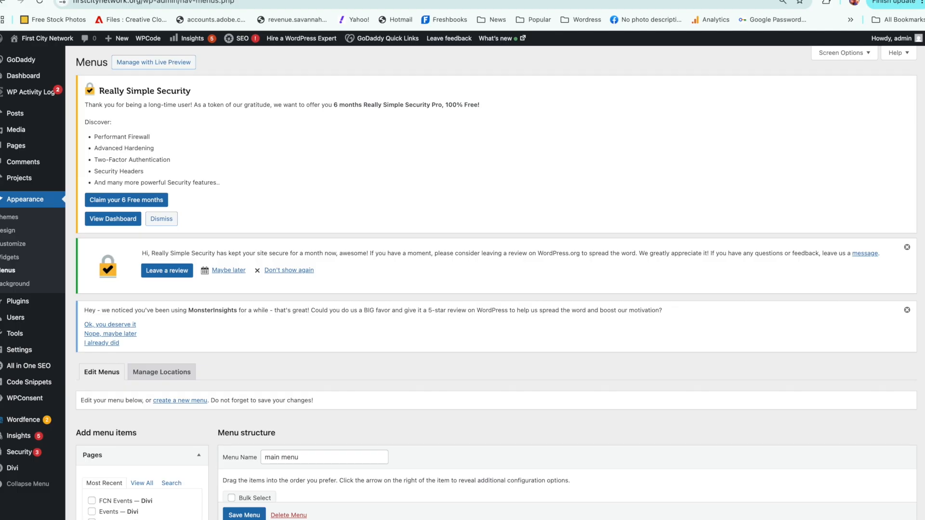
{"action": "scroll", "coordinate": [881, 274], "scroll_direction": "down", "scroll_amount": 6}
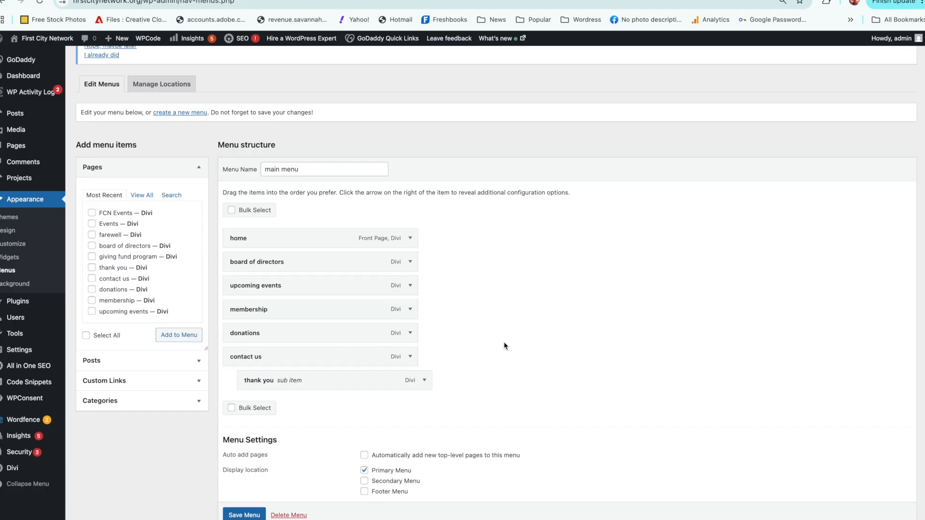
{"action": "left_click", "coordinate": [410, 333]}
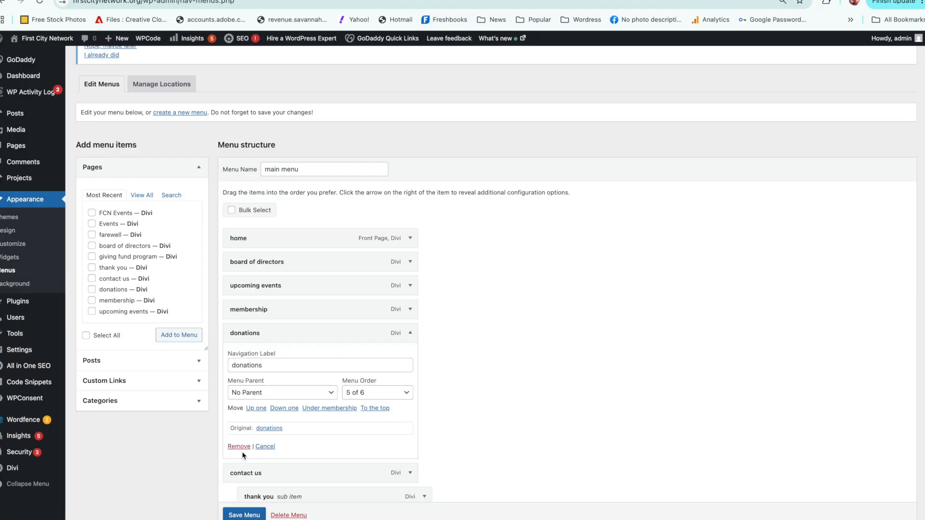
{"action": "left_click", "coordinate": [408, 335]}
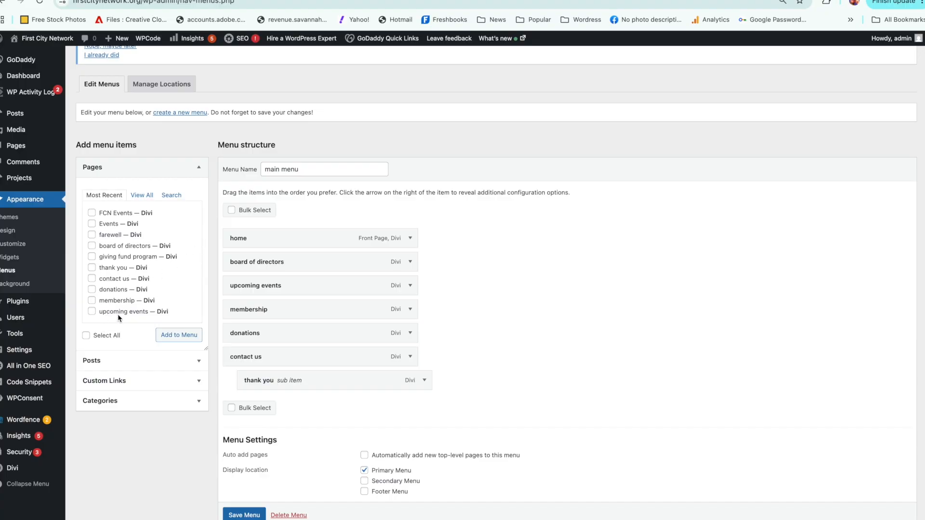
Step: Tick and clear the membership page in the pages list, and try moving donations above membership in the main menu
{"action": "left_click", "coordinate": [91, 301]}
{"action": "left_click", "coordinate": [92, 300]}
{"action": "left_click_drag", "start_coordinate": [317, 329], "coordinate": [316, 297]}
Step: View the live site's home page with its navigation menu, and return to the admin dashboard
{"action": "mouse_move", "coordinate": [28, 47]}
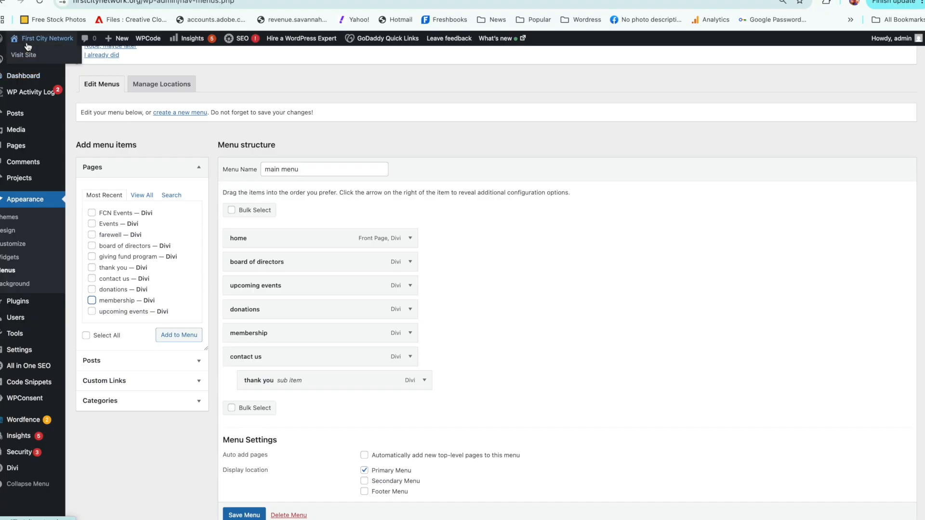
{"action": "left_click", "coordinate": [38, 78]}
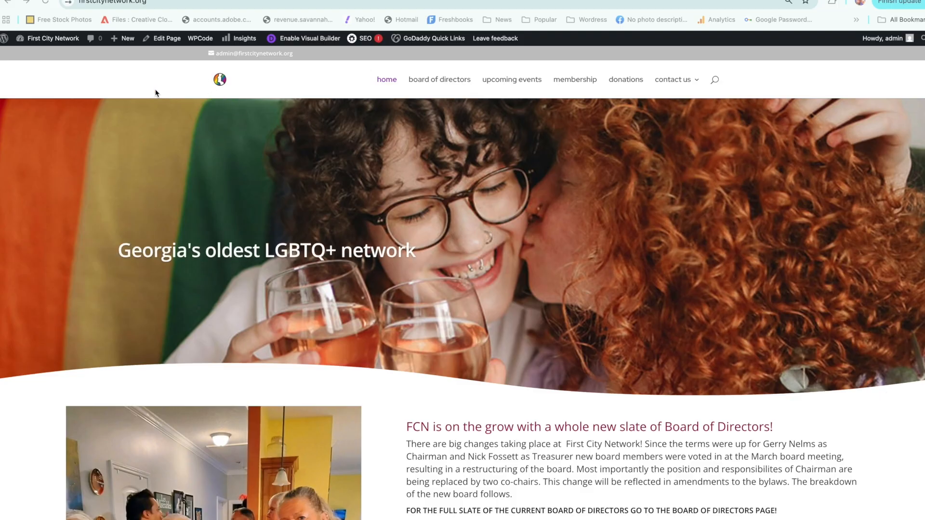
{"action": "mouse_move", "coordinate": [59, 41]}
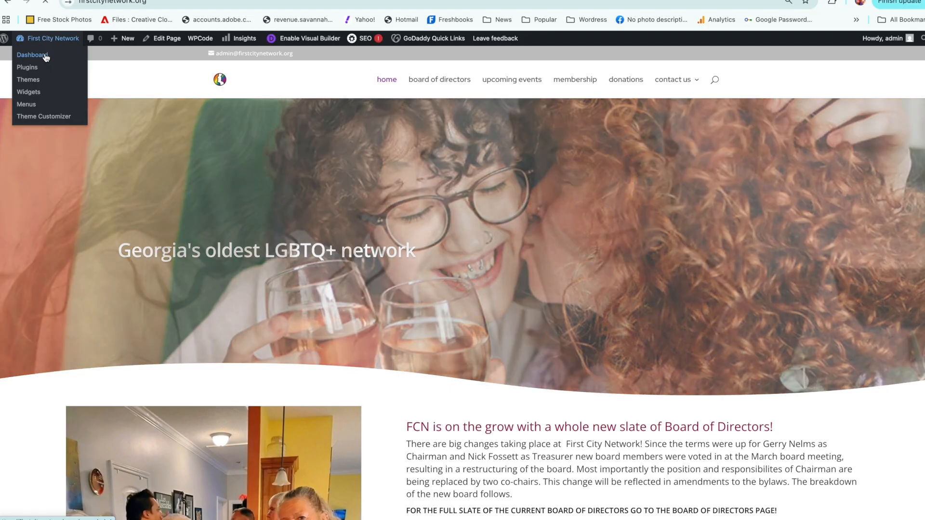
{"action": "left_click", "coordinate": [45, 57]}
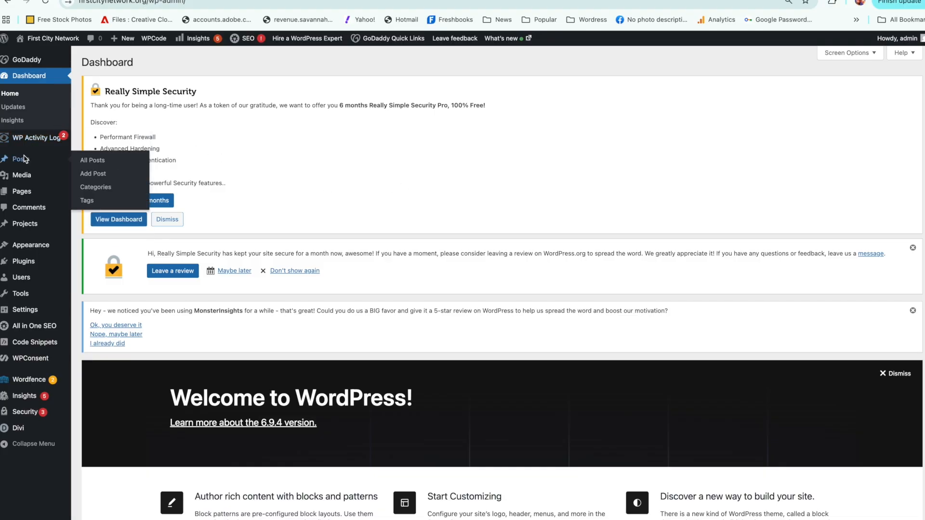
Step: Find the first of the two identically named draft pages in the site's page list and open it in the Divi builder
{"action": "mouse_move", "coordinate": [20, 176]}
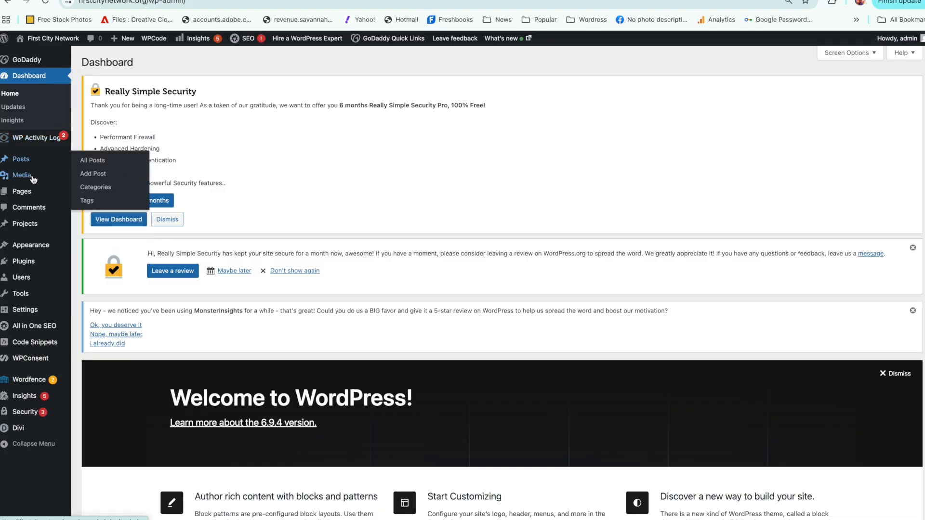
{"action": "mouse_move", "coordinate": [23, 193]}
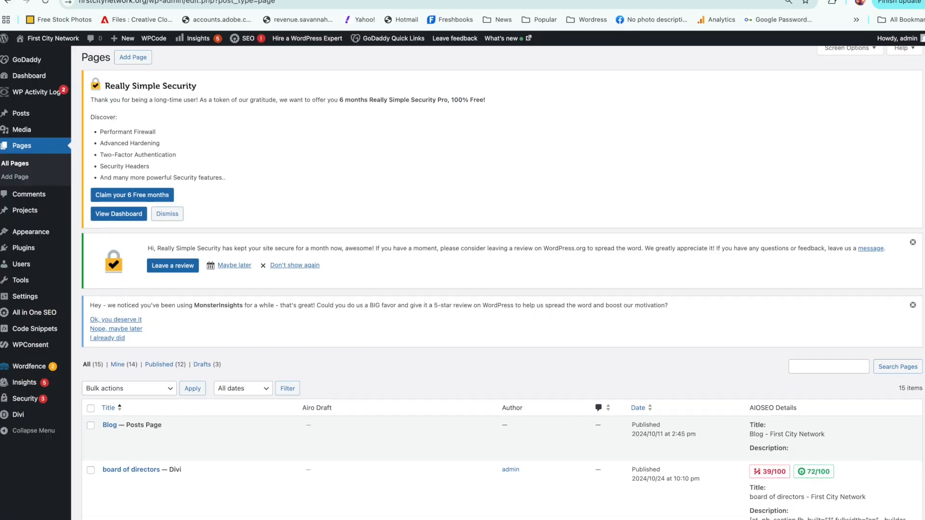
{"action": "scroll", "coordinate": [501, 282], "scroll_direction": "down", "scroll_amount": 2}
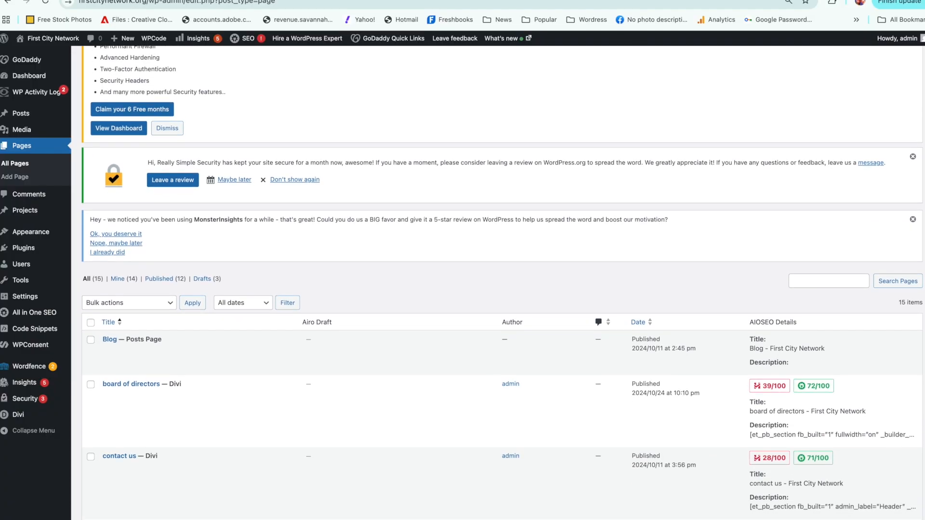
{"action": "scroll", "coordinate": [502, 282], "scroll_direction": "down", "scroll_amount": 1}
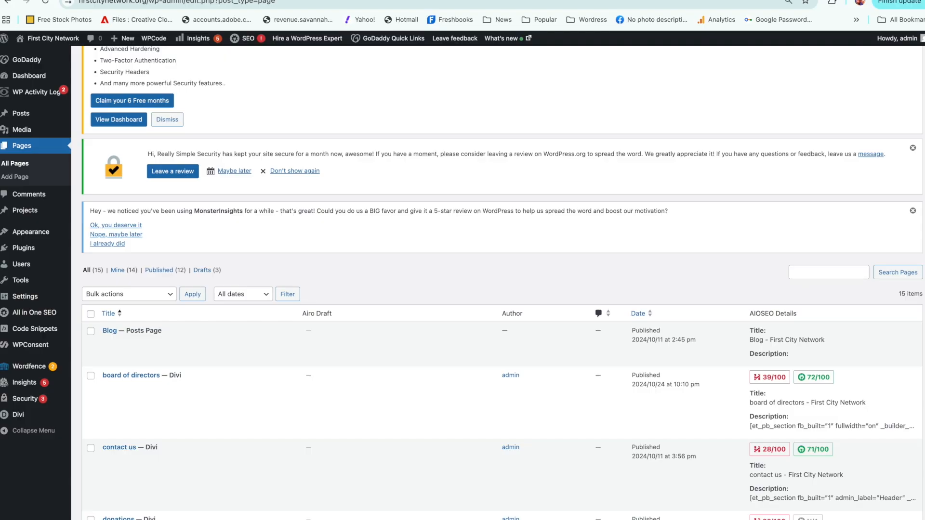
{"action": "scroll", "coordinate": [914, 284], "scroll_direction": "down", "scroll_amount": 6}
{"action": "scroll", "coordinate": [913, 290], "scroll_direction": "down", "scroll_amount": 3}
{"action": "scroll", "coordinate": [904, 354], "scroll_direction": "down", "scroll_amount": 2}
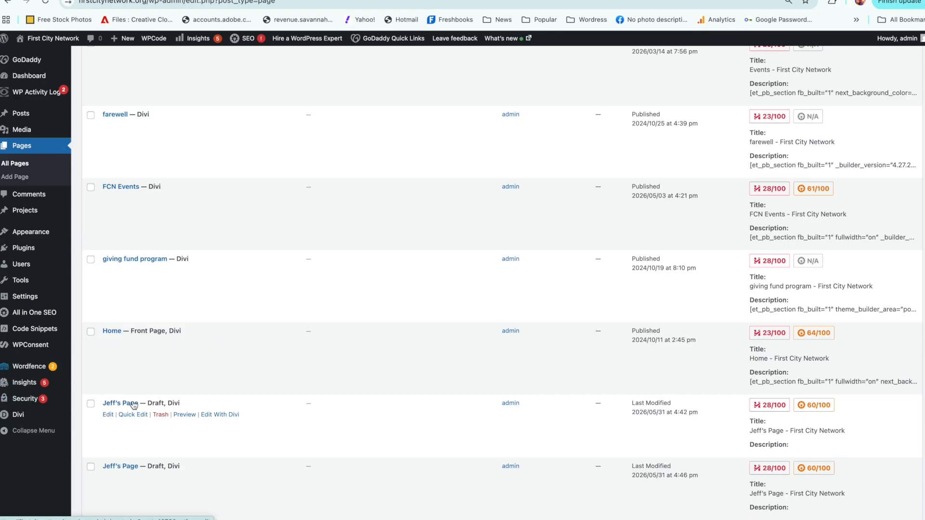
{"action": "left_click", "coordinate": [220, 418]}
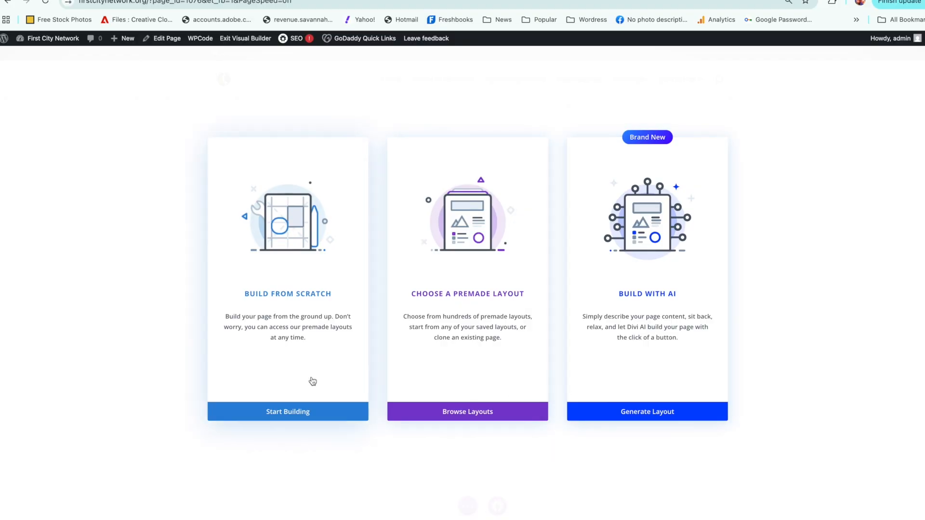
Step: Start building the page from scratch and insert a row with two equal columns, without adding a module
{"action": "left_click", "coordinate": [278, 294]}
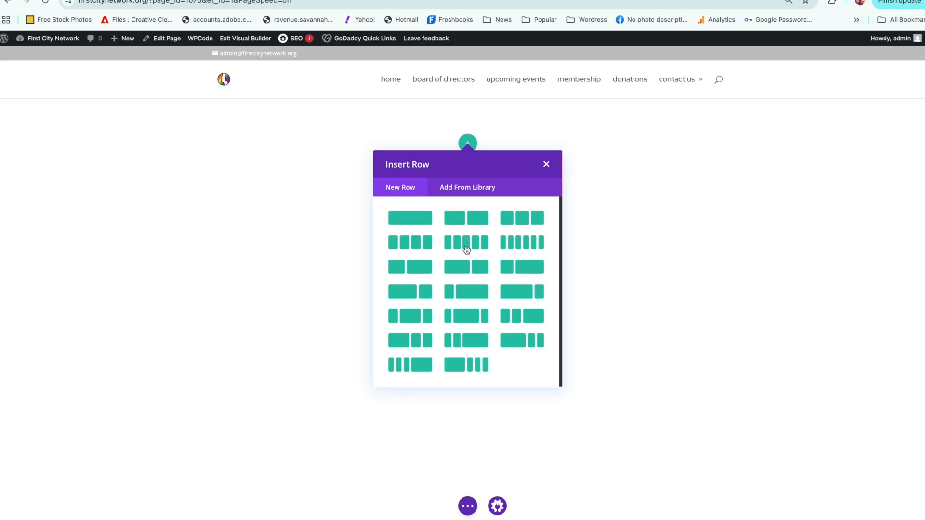
{"action": "left_click", "coordinate": [474, 220]}
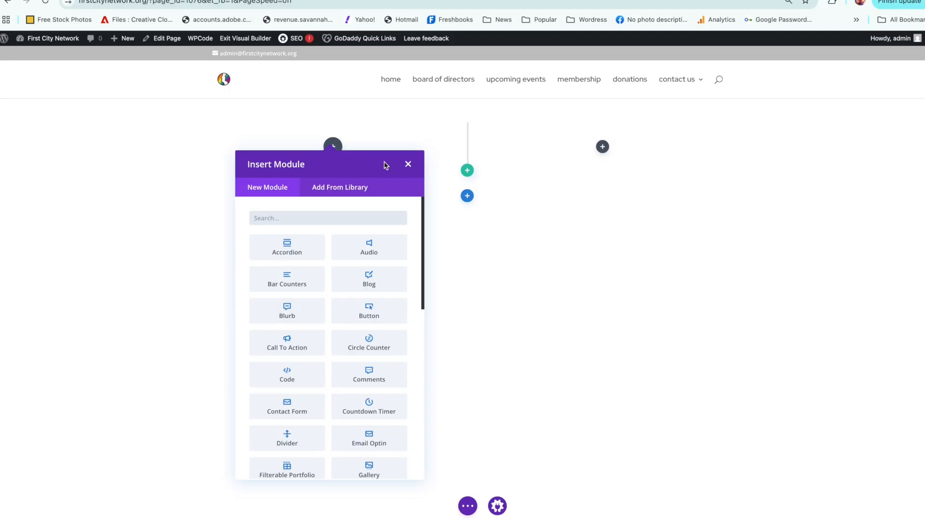
{"action": "left_click", "coordinate": [408, 164]}
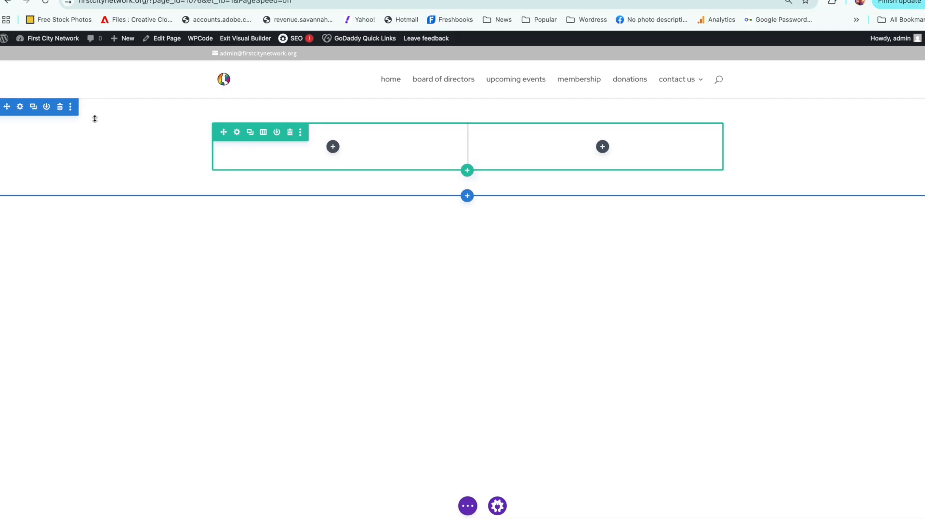
Step: Look at the content options in the section's settings and close them with no changes
{"action": "left_click", "coordinate": [20, 106]}
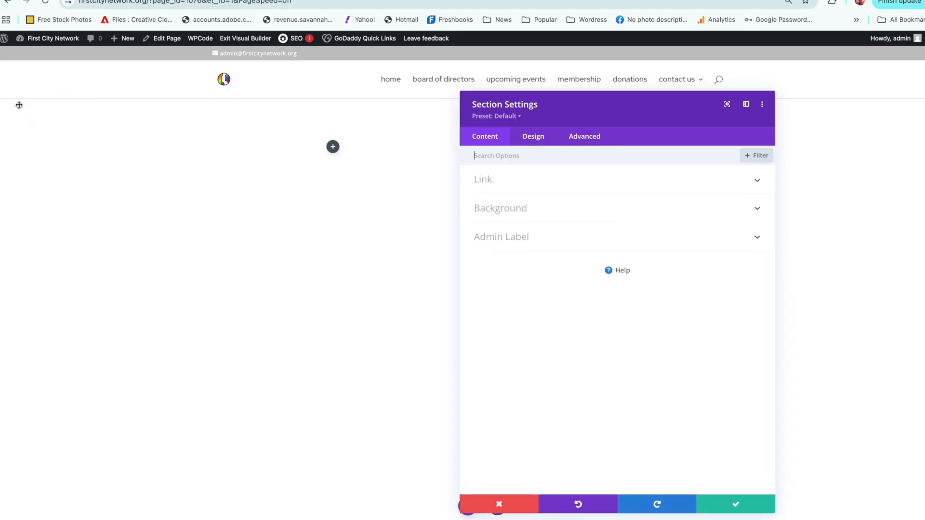
{"action": "left_click", "coordinate": [742, 504]}
{"action": "mouse_move", "coordinate": [93, 172]}
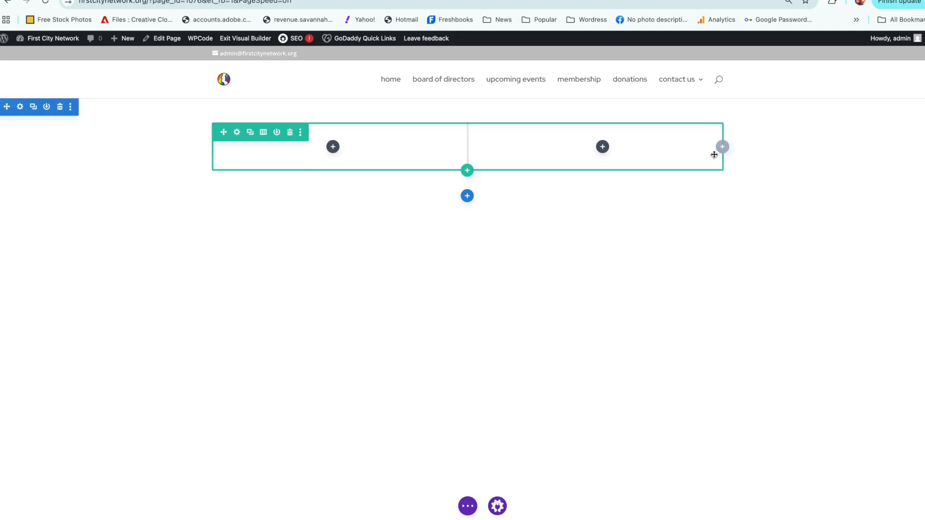
Step: In the row's sizing options, set the width to 95% and the max width to 1321px
{"action": "left_click", "coordinate": [236, 134]}
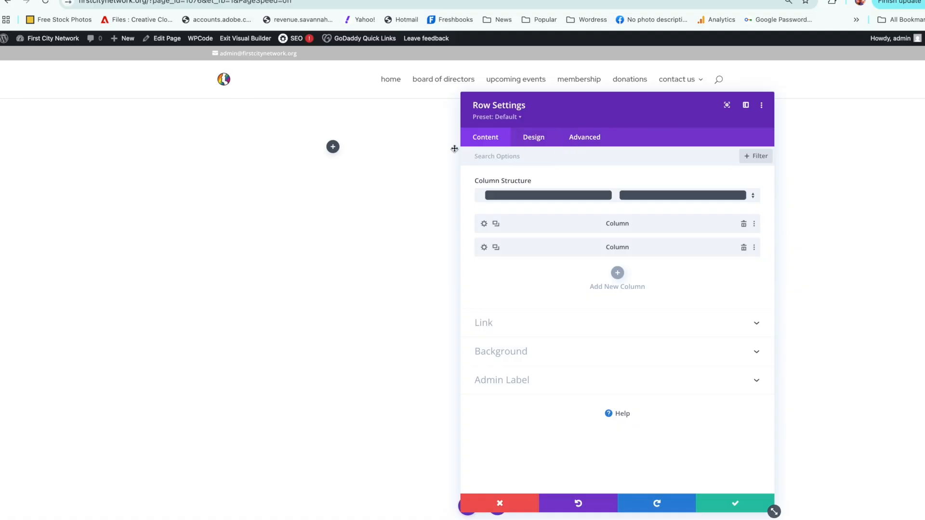
{"action": "left_click", "coordinate": [535, 138]}
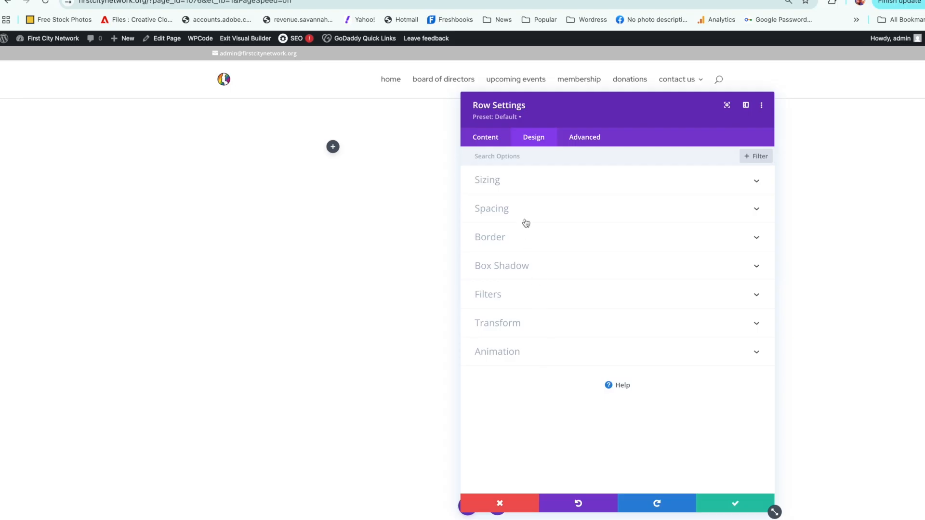
{"action": "left_click", "coordinate": [522, 185]}
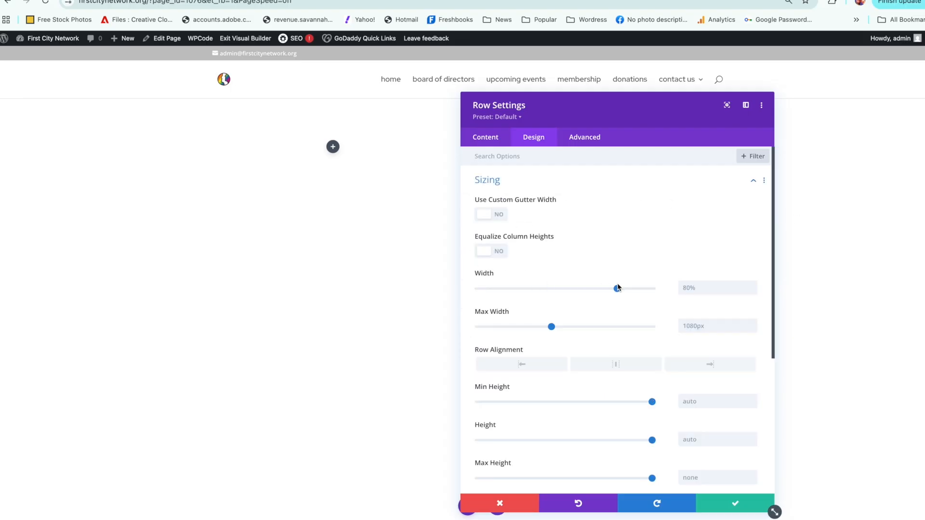
{"action": "left_click_drag", "start_coordinate": [616, 289], "coordinate": [638, 290]}
{"action": "left_click_drag", "start_coordinate": [636, 289], "coordinate": [643, 289]}
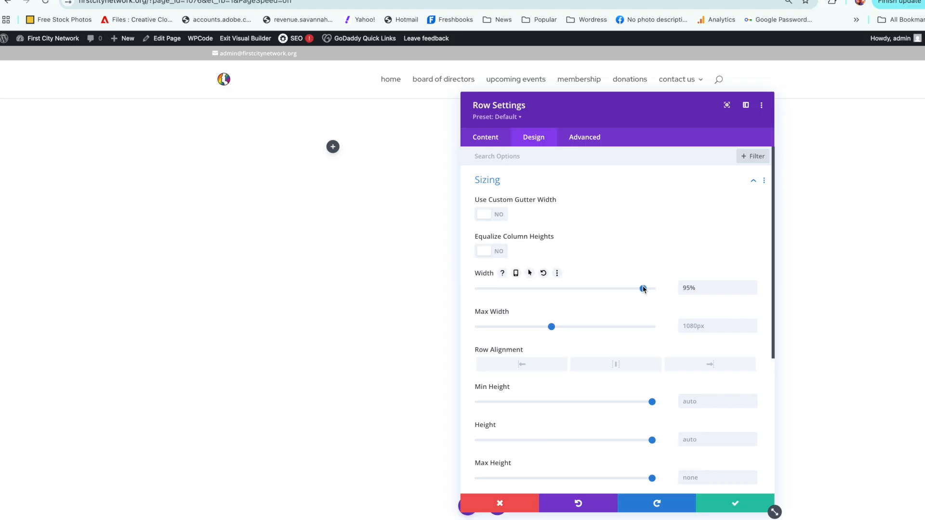
{"action": "left_click_drag", "start_coordinate": [551, 326], "coordinate": [568, 327]}
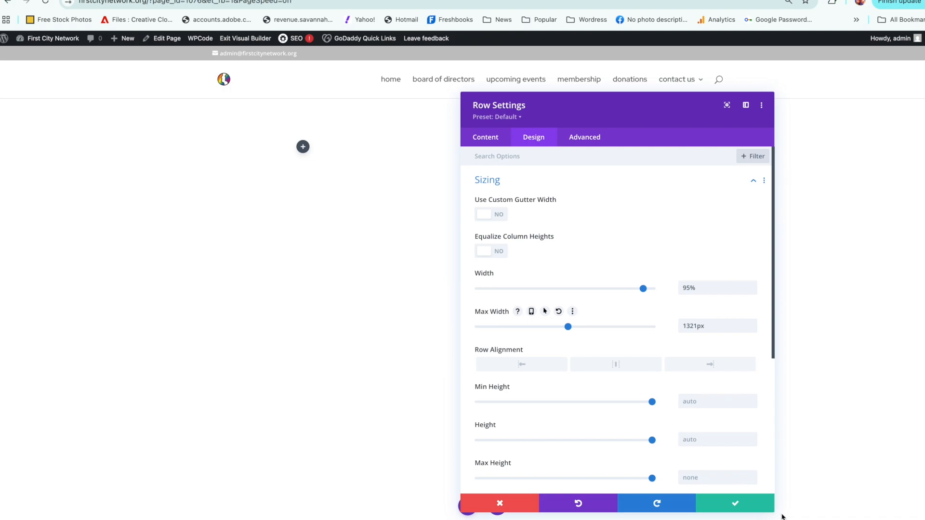
Step: Resize and move the row settings dialog clear of the columns, and set the row's max width to 2259px
{"action": "left_click_drag", "start_coordinate": [774, 510], "coordinate": [695, 319]}
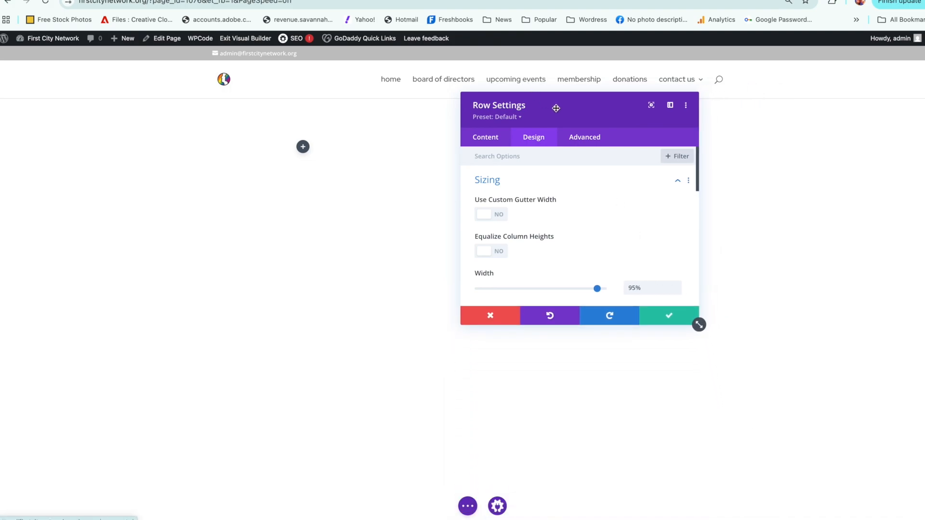
{"action": "left_click_drag", "start_coordinate": [557, 111], "coordinate": [692, 233]}
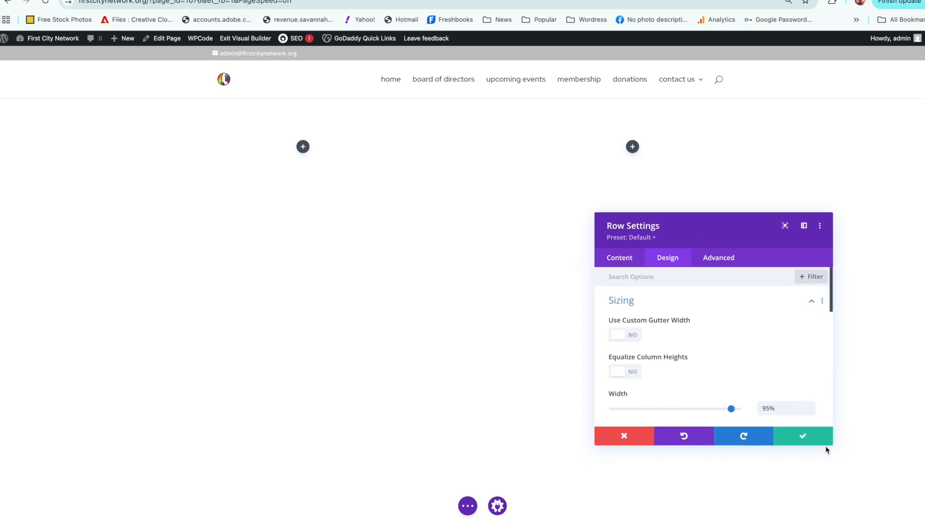
{"action": "left_click_drag", "start_coordinate": [832, 444], "coordinate": [850, 463]}
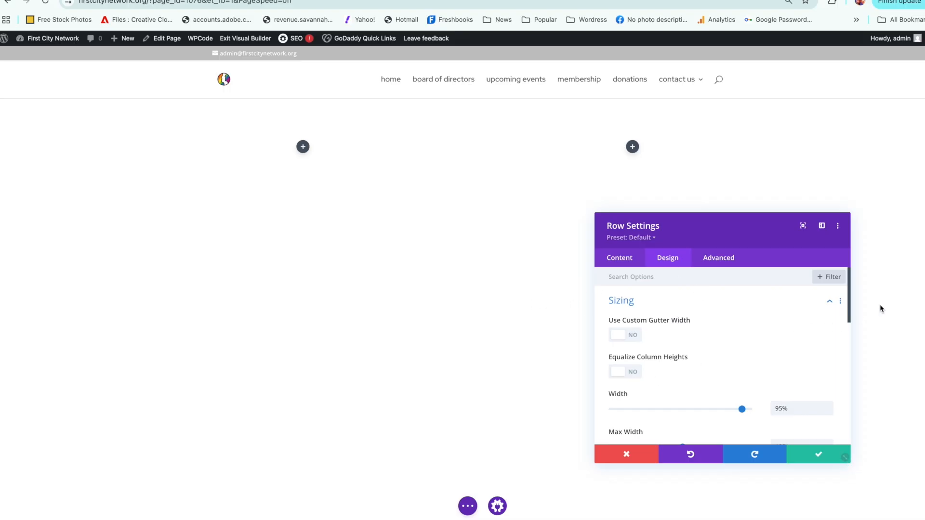
{"action": "scroll", "coordinate": [689, 369], "scroll_direction": "down", "scroll_amount": 3}
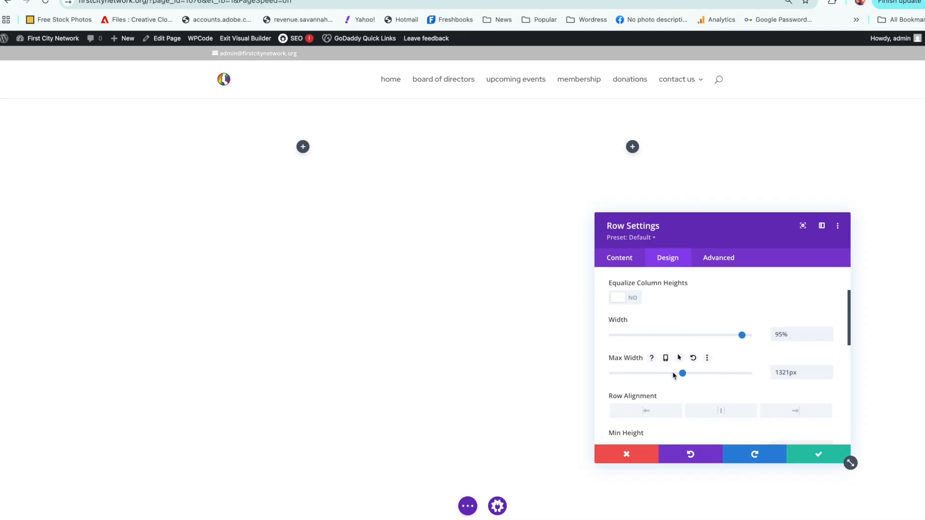
{"action": "left_click_drag", "start_coordinate": [682, 373], "coordinate": [741, 371]}
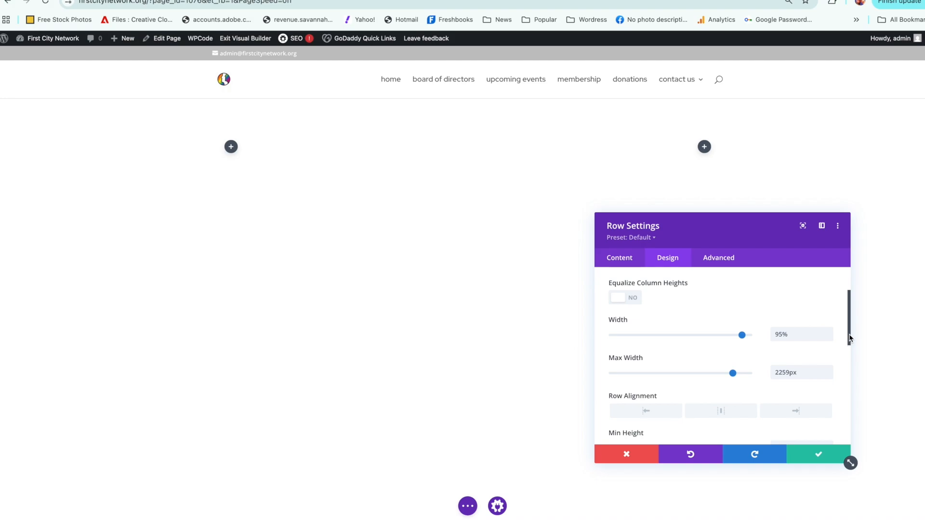
Step: Look at the row's margin and padding options under Spacing and save the row settings
{"action": "left_click_drag", "start_coordinate": [848, 331], "coordinate": [847, 285]}
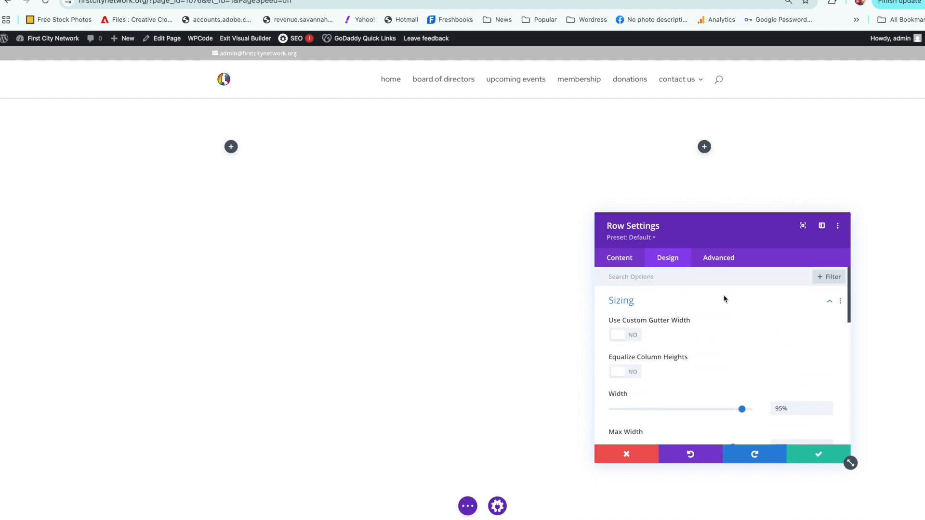
{"action": "left_click", "coordinate": [825, 304]}
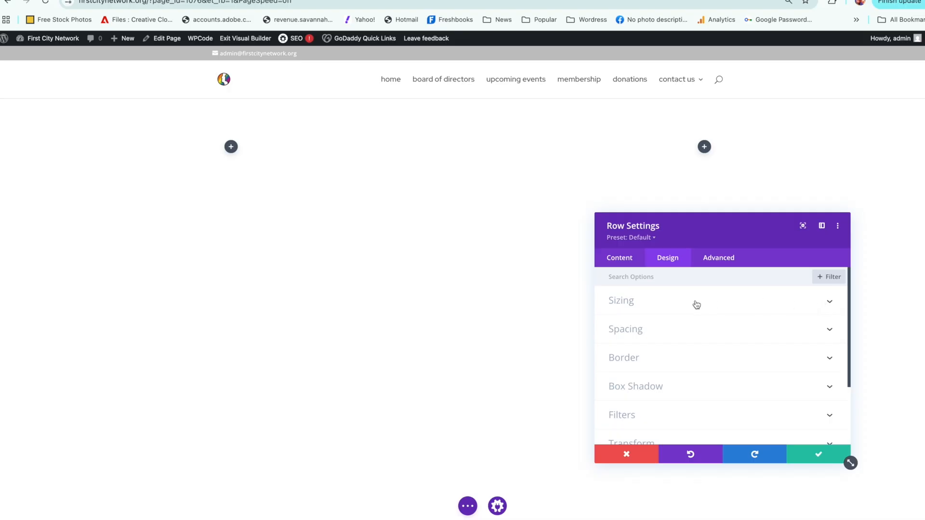
{"action": "left_click", "coordinate": [662, 330]}
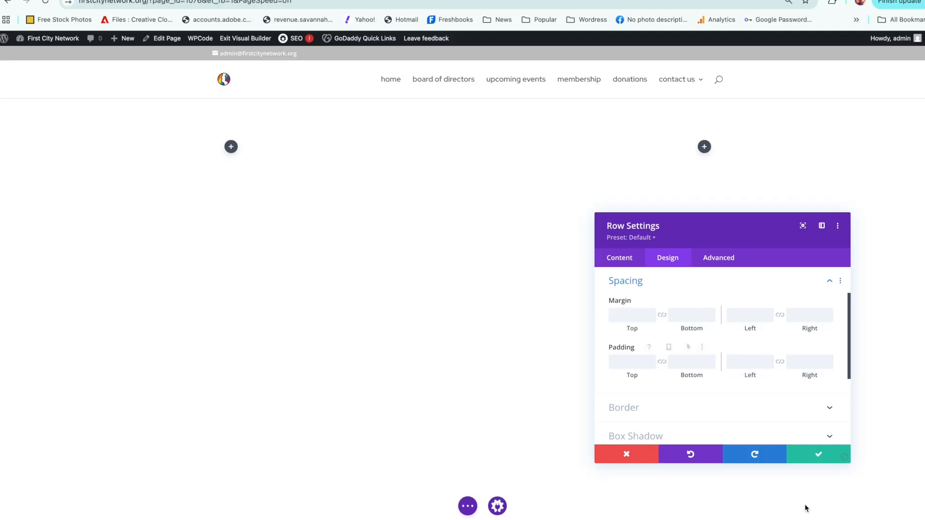
{"action": "left_click", "coordinate": [817, 455]}
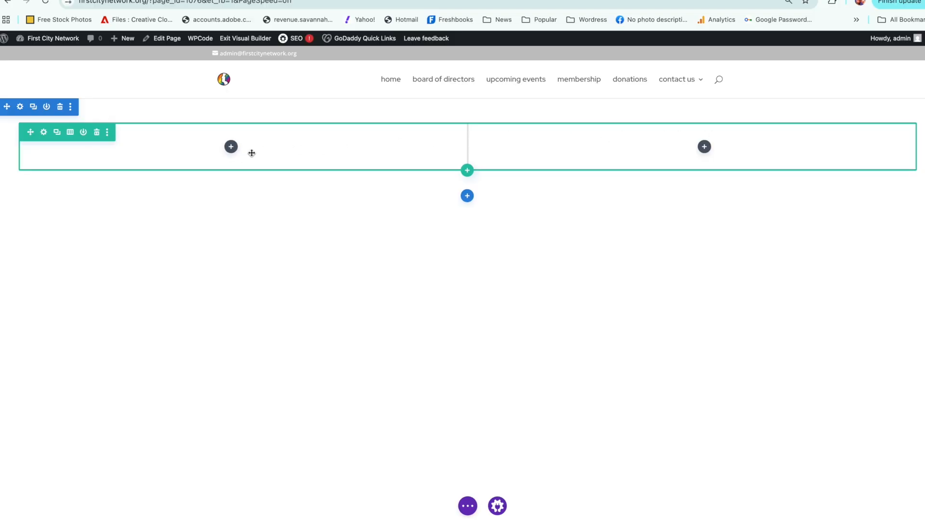
Step: Find the Image module by searching for "im" and insert it into the row's first column
{"action": "left_click", "coordinate": [231, 147]}
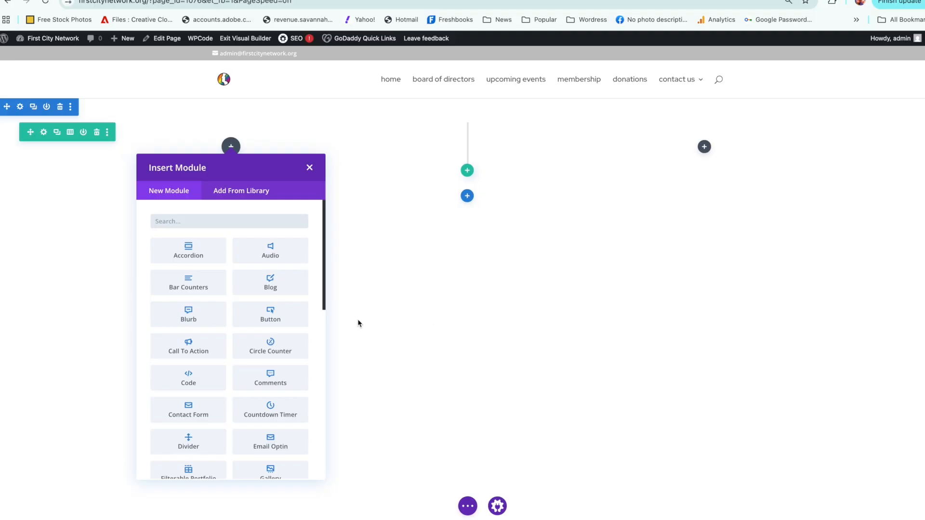
{"action": "mouse_move", "coordinate": [323, 267]}
{"action": "left_mouse_down"}
{"action": "mouse_move", "coordinate": [308, 377]}
{"action": "mouse_move", "coordinate": [334, 309]}
{"action": "mouse_move", "coordinate": [336, 260]}
{"action": "left_mouse_up"}
{"action": "left_click", "coordinate": [245, 218]}
{"action": "type", "text": "i"}
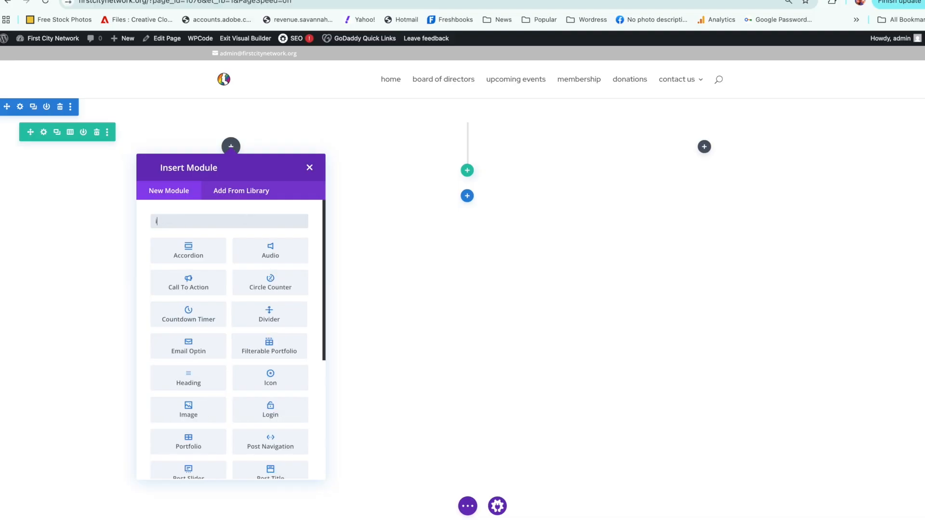
{"action": "type", "text": "m"}
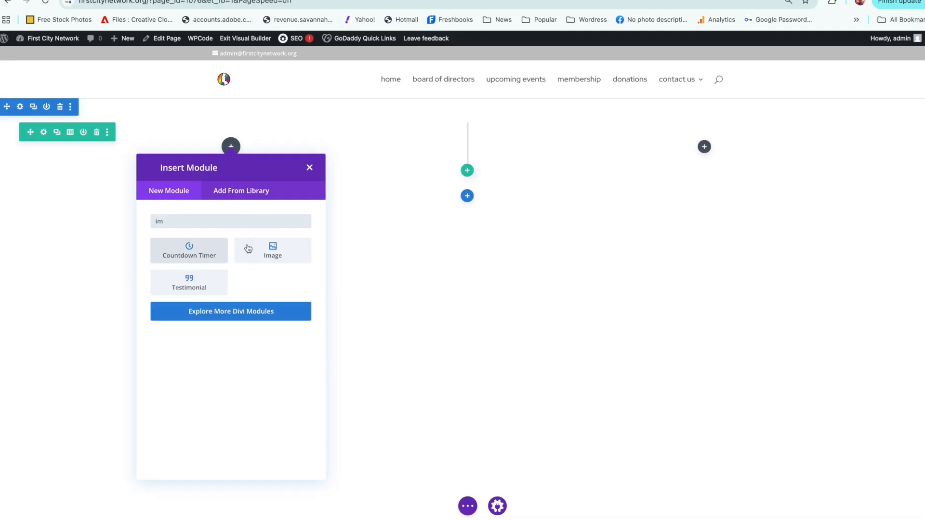
{"action": "left_click", "coordinate": [251, 255]}
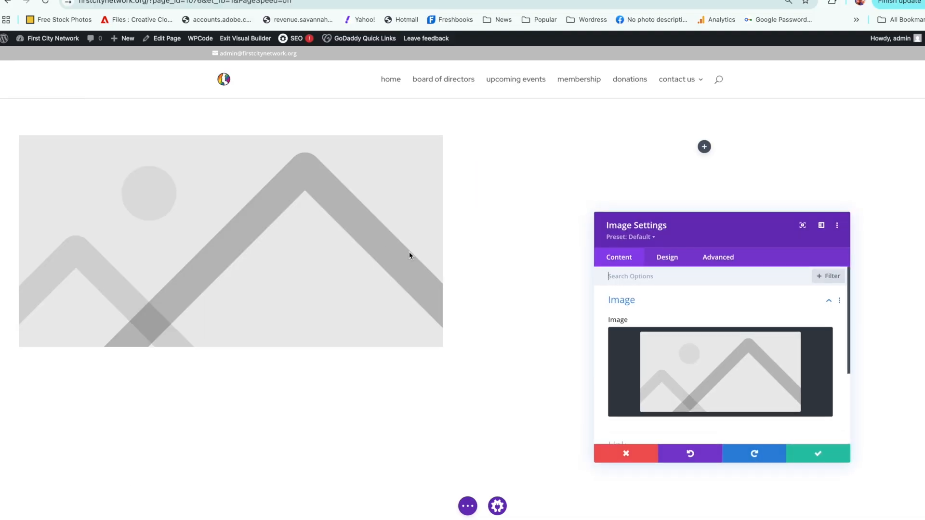
Step: Replace the module's placeholder image by choosing FCNsummer3.jpg, the poolside photo, from the media library
{"action": "mouse_move", "coordinate": [736, 412]}
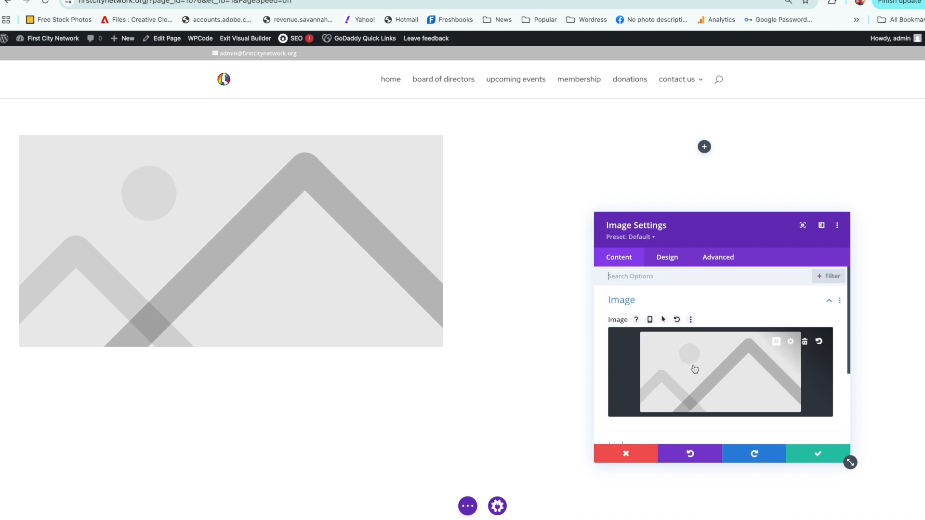
{"action": "left_click", "coordinate": [790, 343]}
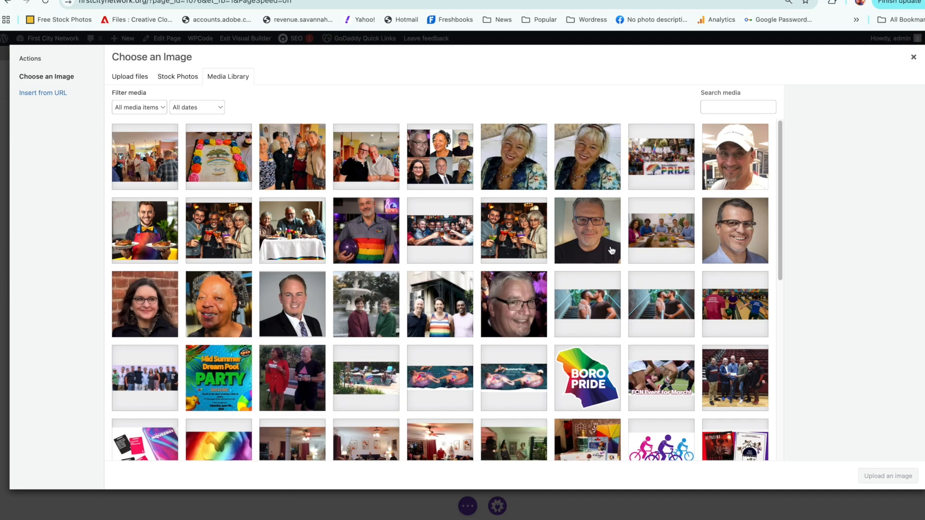
{"action": "left_click", "coordinate": [370, 377]}
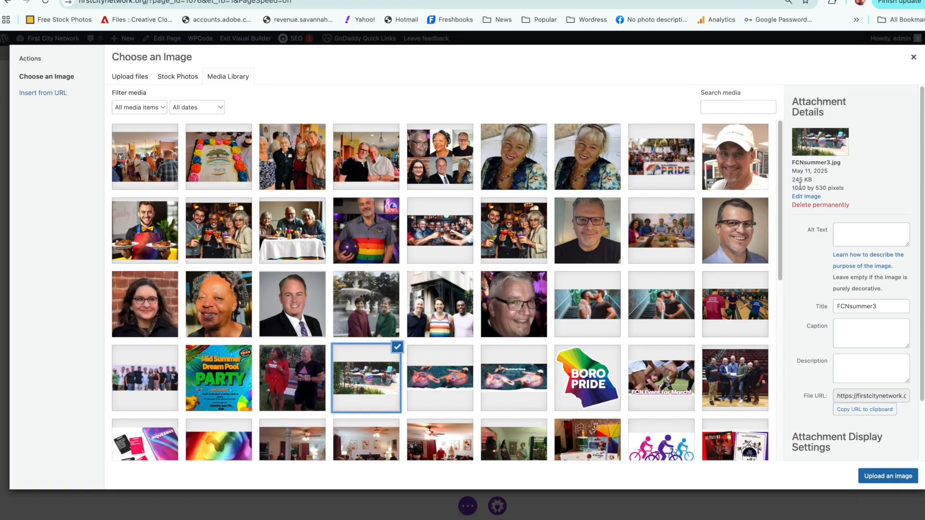
Step: Insert the selected poolside photo FCNsummer3.jpg into the image module and collapse its image options
{"action": "left_click", "coordinate": [877, 477]}
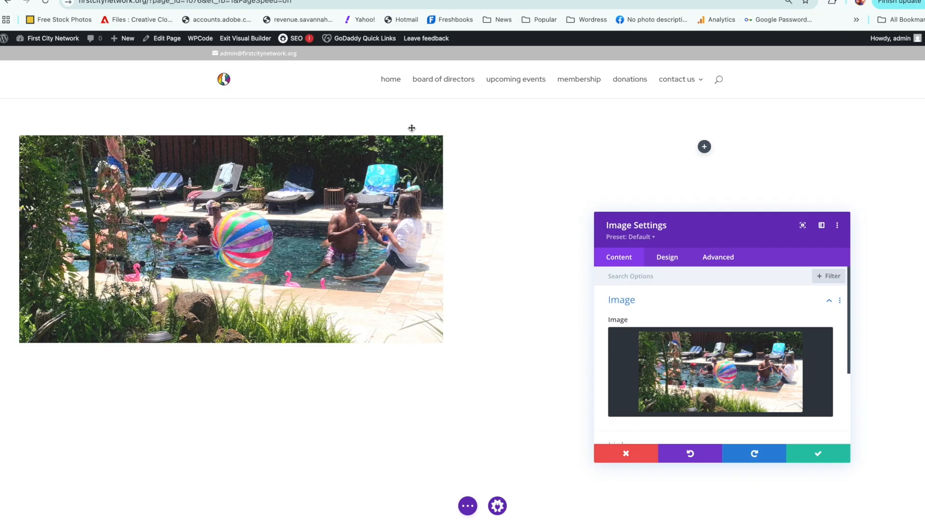
{"action": "left_click", "coordinate": [827, 302]}
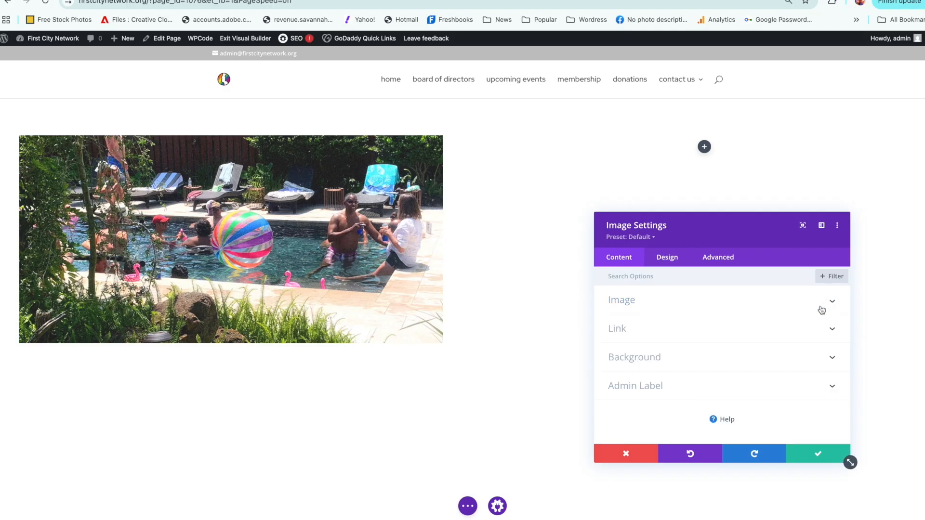
Step: Set the image module's top margin and top padding to 0px and save the image settings
{"action": "left_click", "coordinate": [672, 259]}
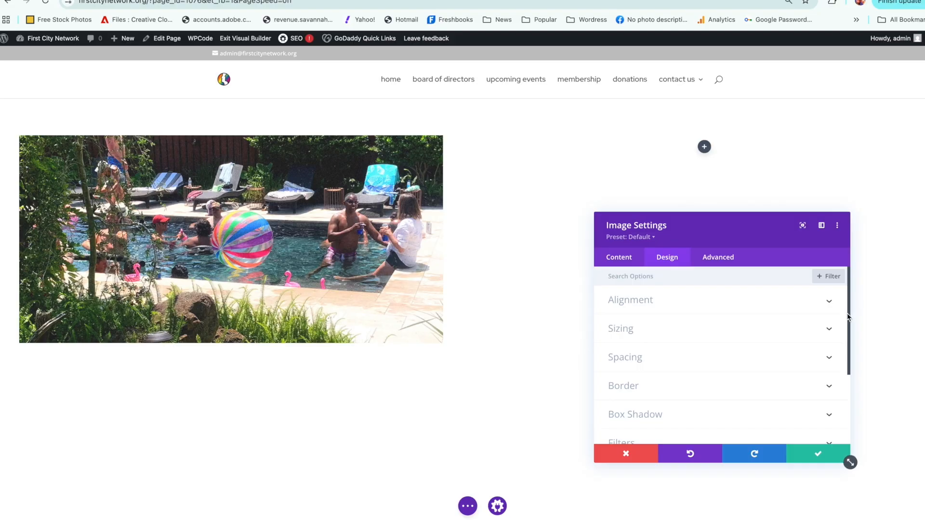
{"action": "left_click", "coordinate": [674, 356]}
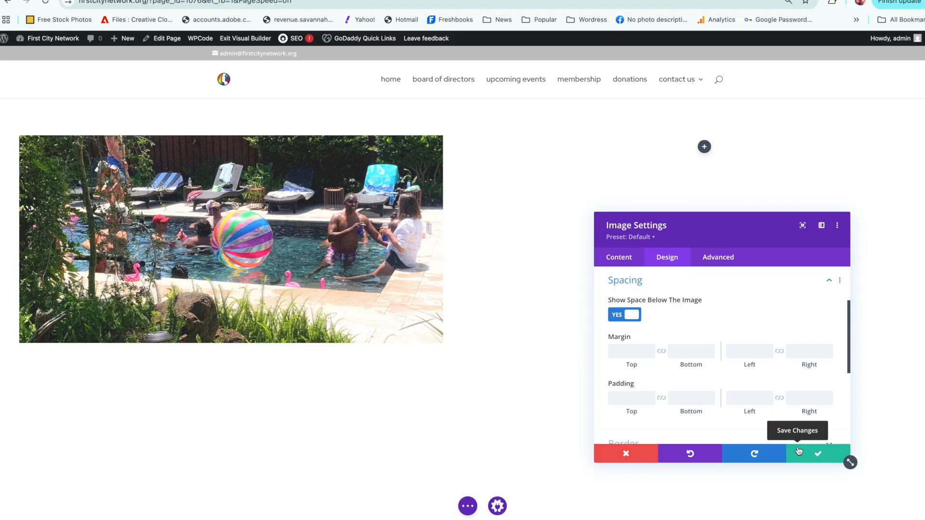
{"action": "left_click", "coordinate": [629, 350]}
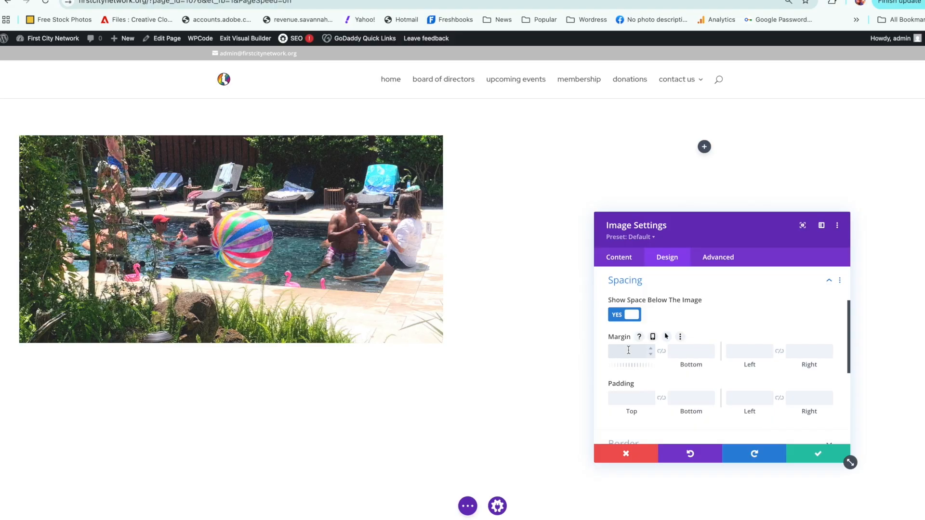
{"action": "type", "text": "0px"}
{"action": "left_click", "coordinate": [612, 394]}
{"action": "type", "text": "0"}
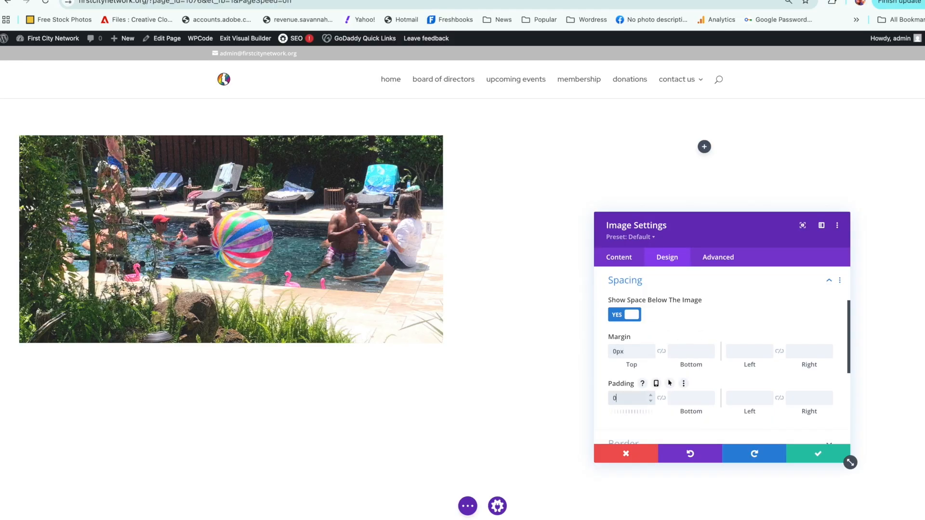
{"action": "type", "text": "px"}
{"action": "left_click", "coordinate": [800, 454]}
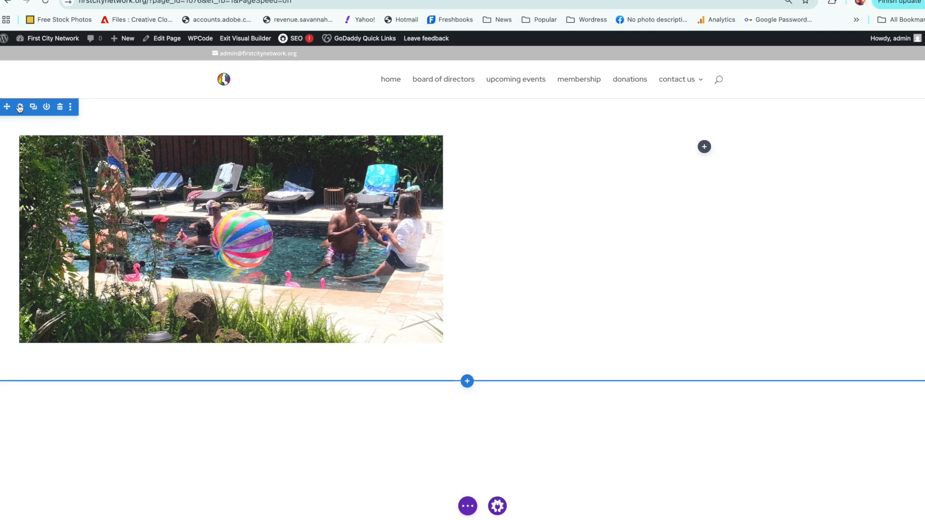
Step: Set the top padding of the section containing the photo to 0px
{"action": "left_click", "coordinate": [20, 108]}
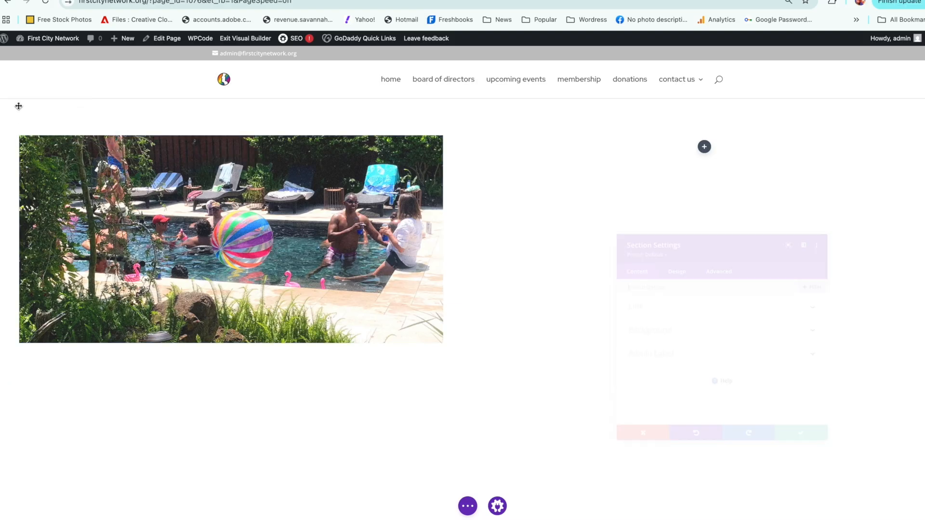
{"action": "left_click", "coordinate": [670, 258]}
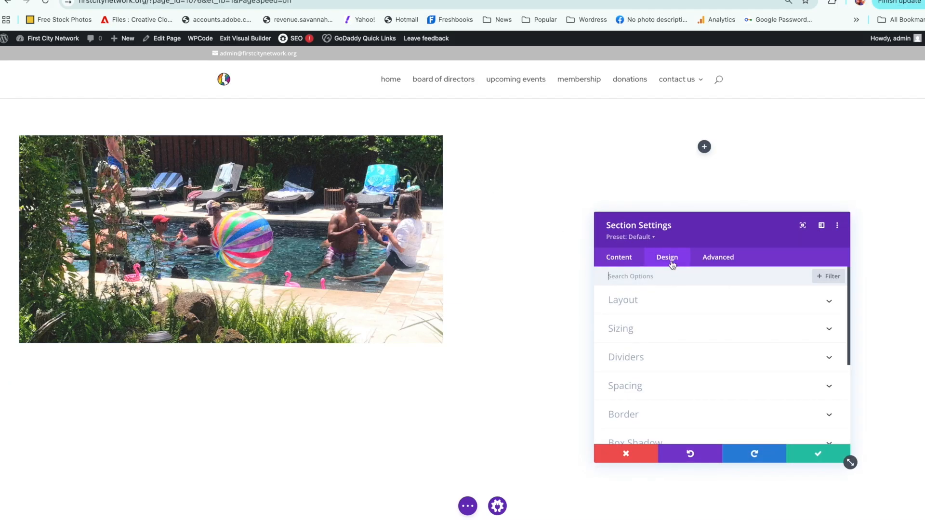
{"action": "left_click", "coordinate": [658, 383]}
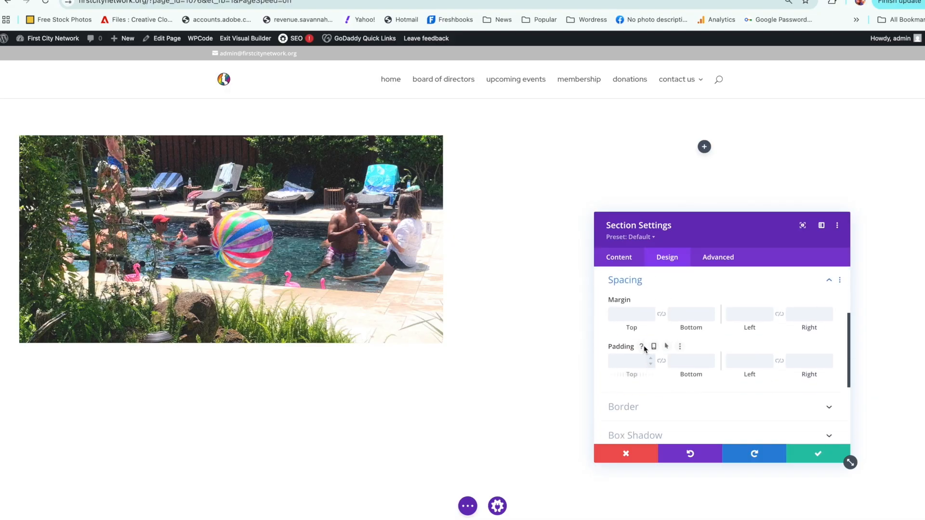
{"action": "left_click", "coordinate": [626, 358]}
{"action": "type", "text": "0"}
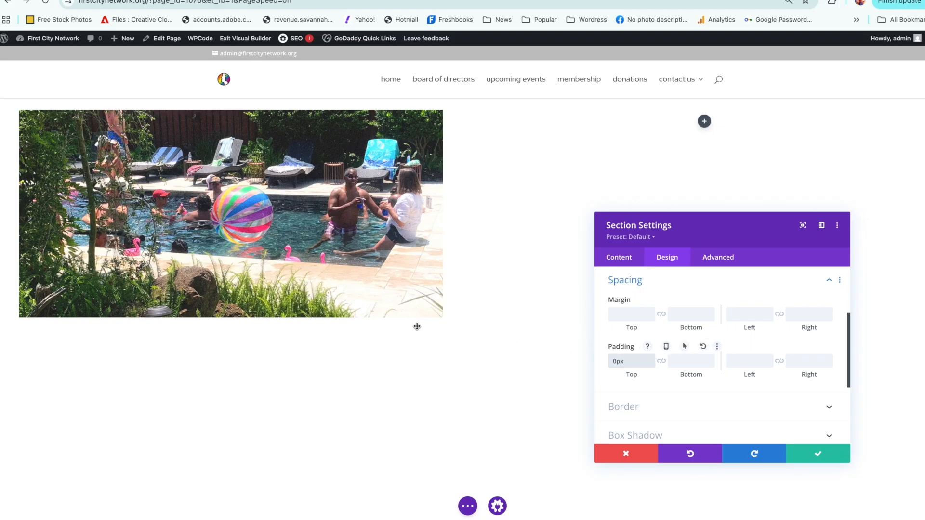
Step: Clear the section's top padding value and save the section settings
{"action": "left_click_drag", "start_coordinate": [636, 359], "coordinate": [613, 348]}
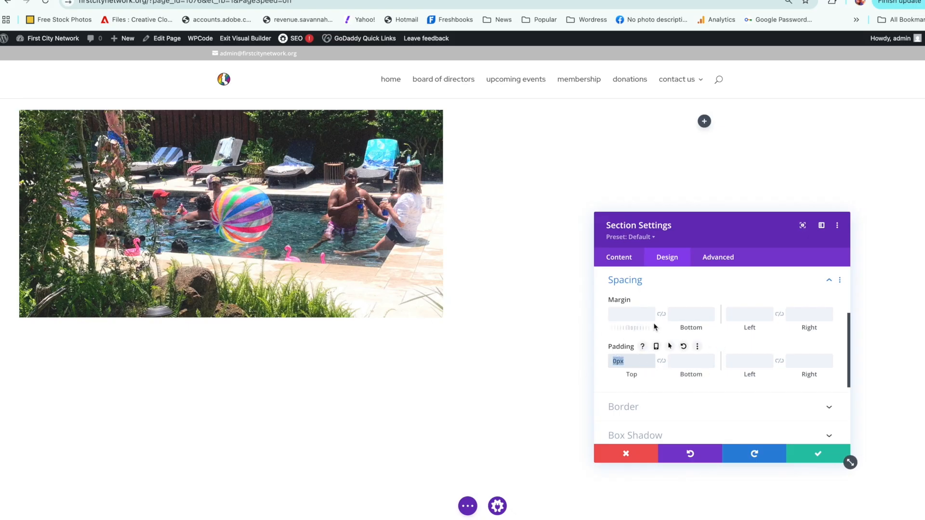
{"action": "key", "text": "BackSpace"}
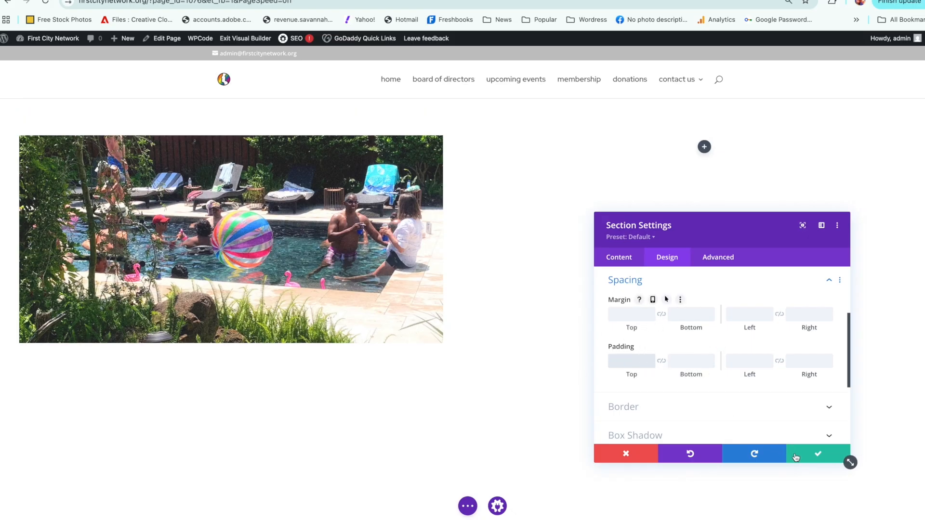
{"action": "left_click", "coordinate": [797, 454]}
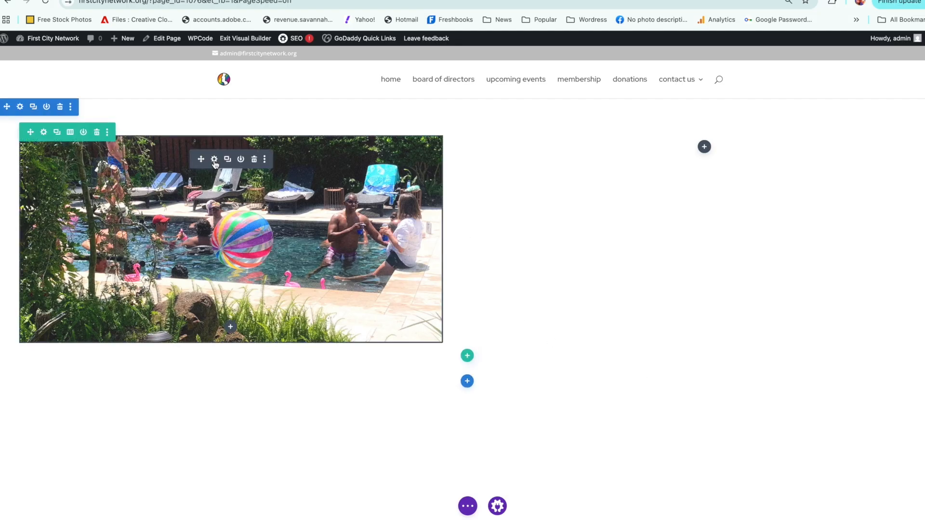
Step: Check the row's margin and padding values in its spacing options and close the row settings
{"action": "left_click", "coordinate": [44, 132]}
{"action": "left_click", "coordinate": [670, 264]}
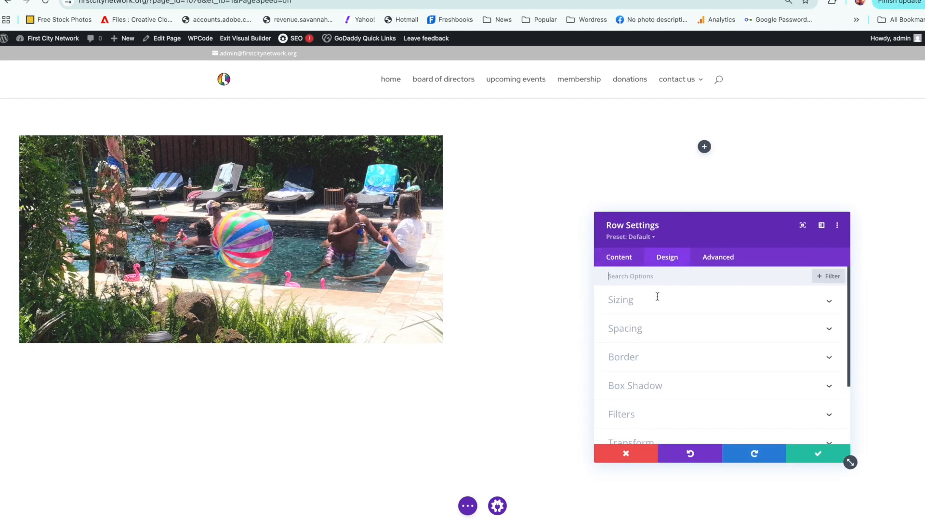
{"action": "left_click", "coordinate": [661, 329]}
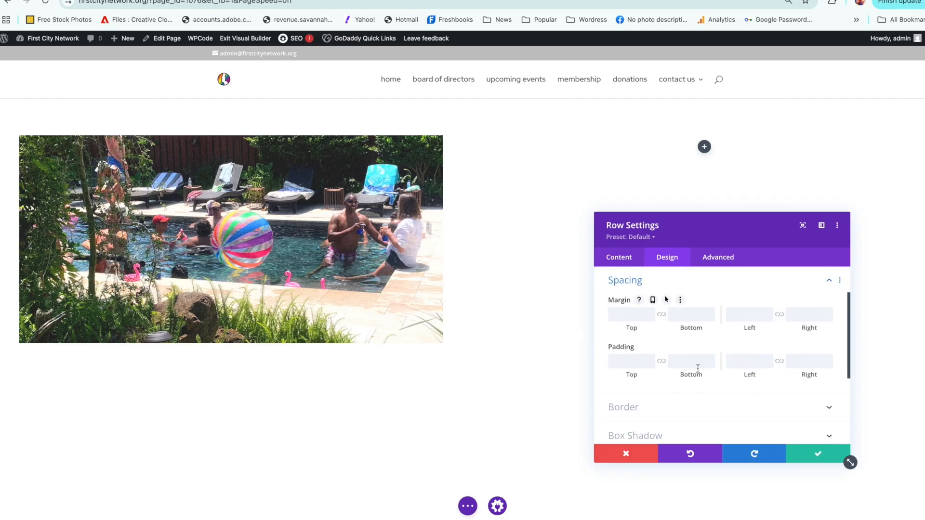
{"action": "left_click", "coordinate": [798, 450]}
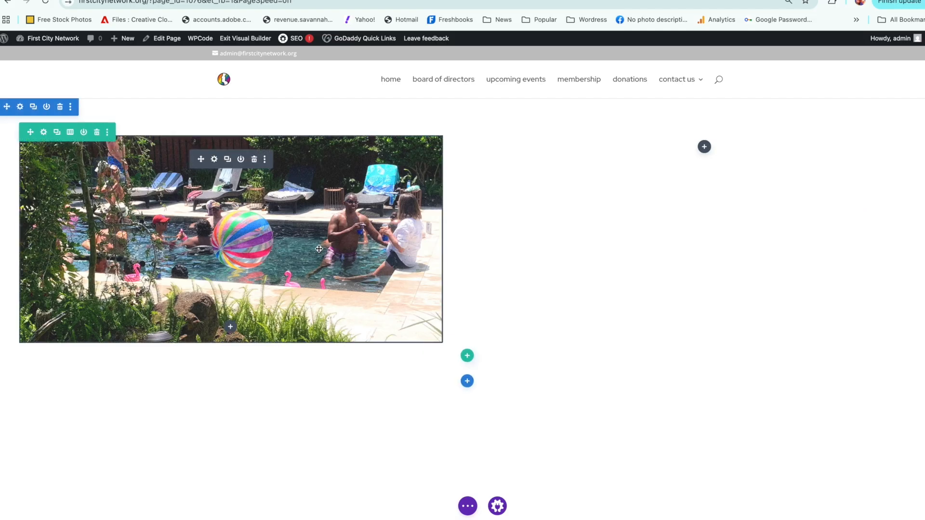
Step: Clear the image module's top margin and top padding values and save the image settings
{"action": "left_click", "coordinate": [213, 159]}
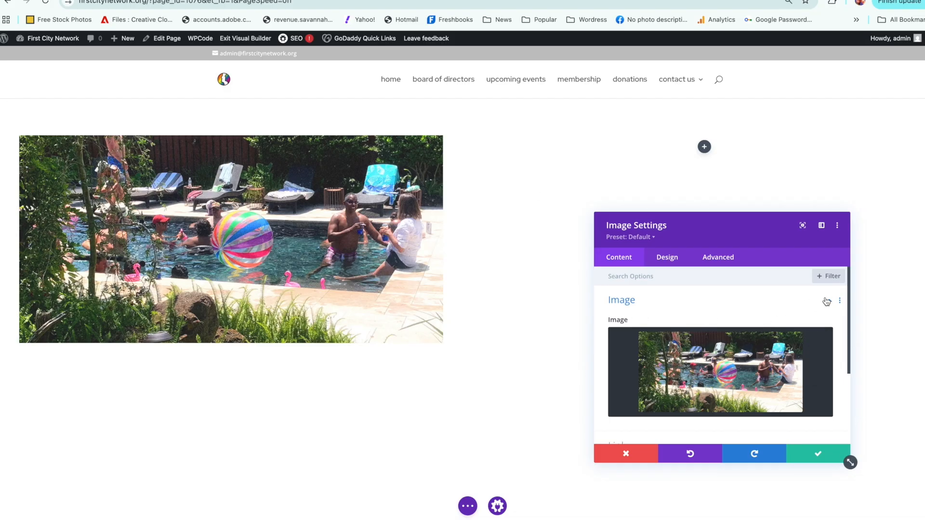
{"action": "left_click", "coordinate": [669, 260]}
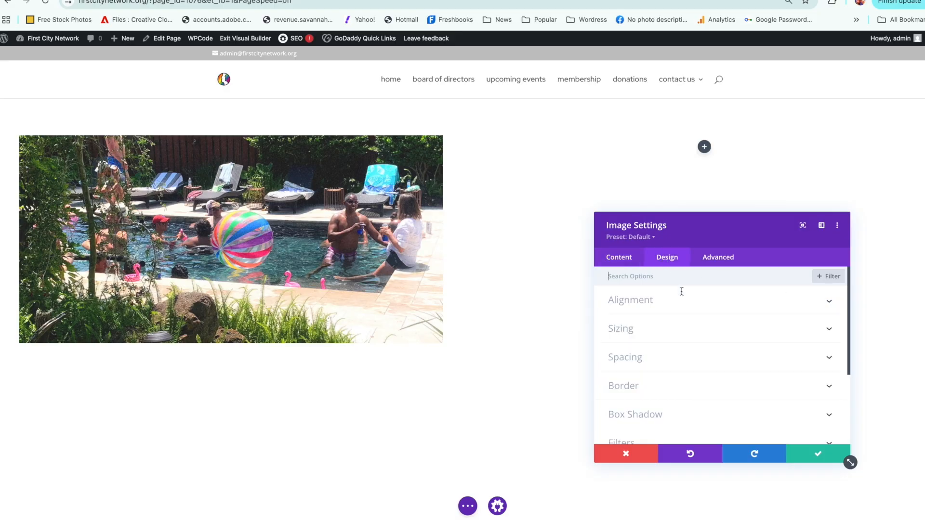
{"action": "left_click", "coordinate": [651, 361]}
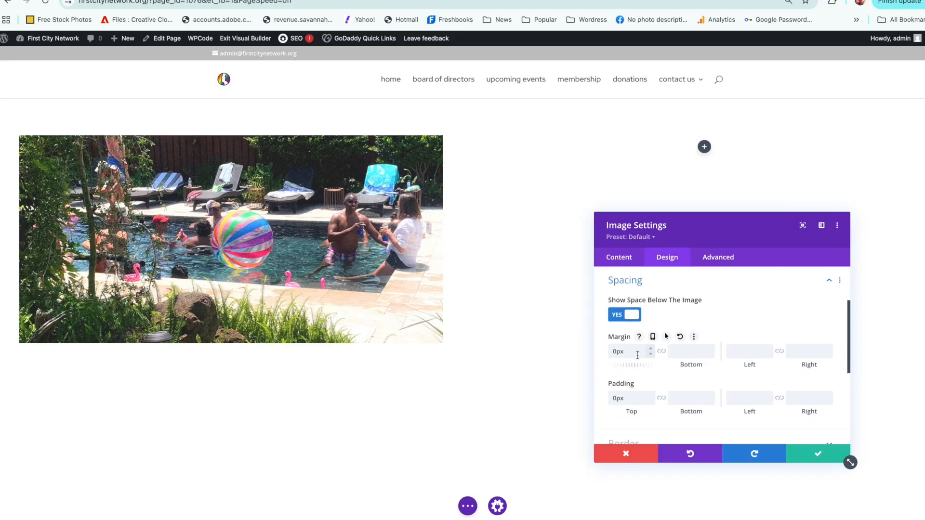
{"action": "key", "text": "BackSpace"}
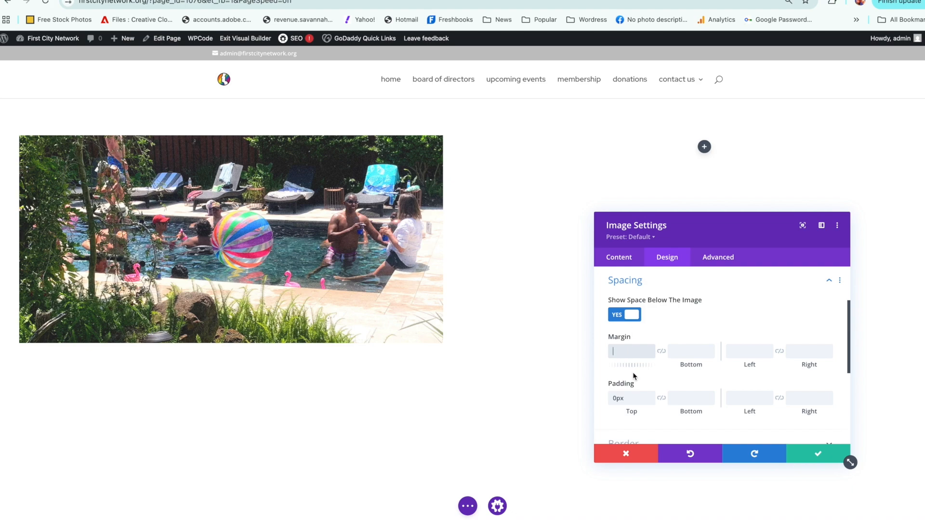
{"action": "left_click", "coordinate": [632, 396]}
{"action": "key", "text": "BackSpace"}
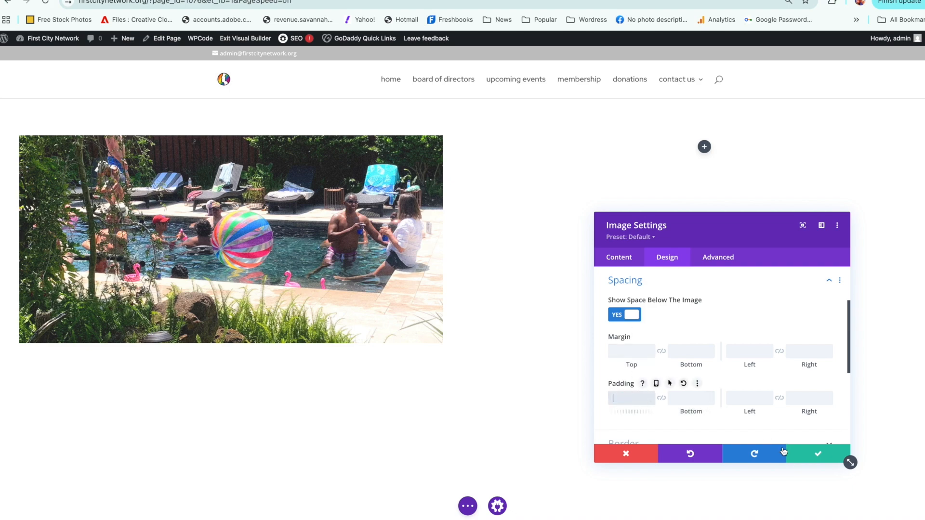
{"action": "left_click", "coordinate": [800, 455]}
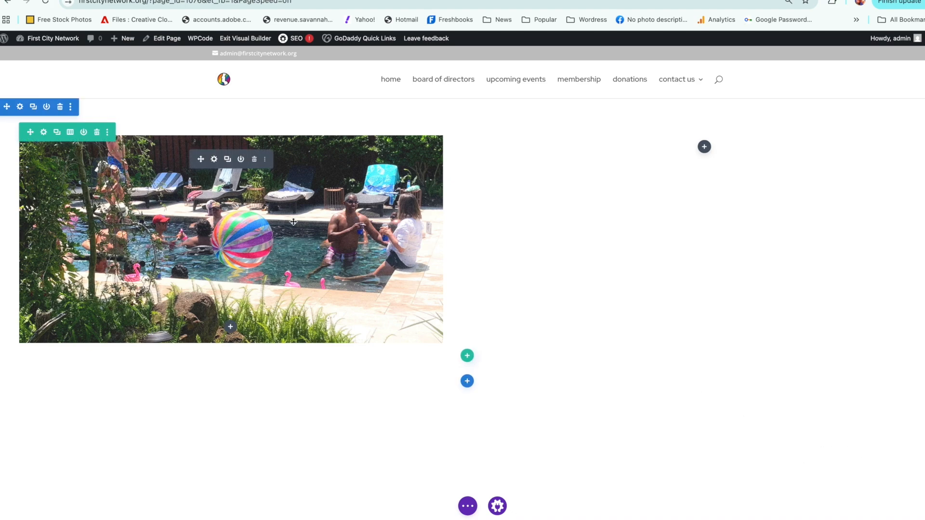
Step: Set both the section's top margin and top padding to 0px and save the section settings
{"action": "mouse_move", "coordinate": [14, 106]}
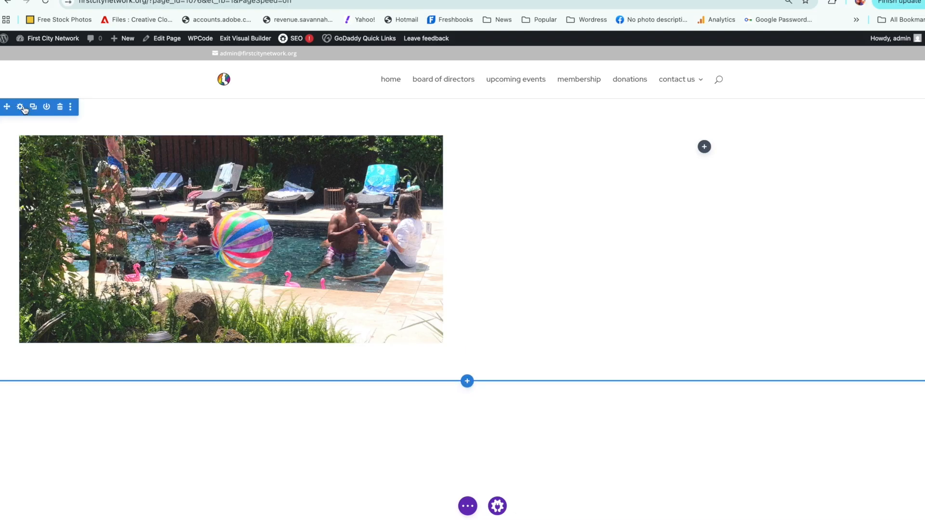
{"action": "left_click", "coordinate": [19, 106]}
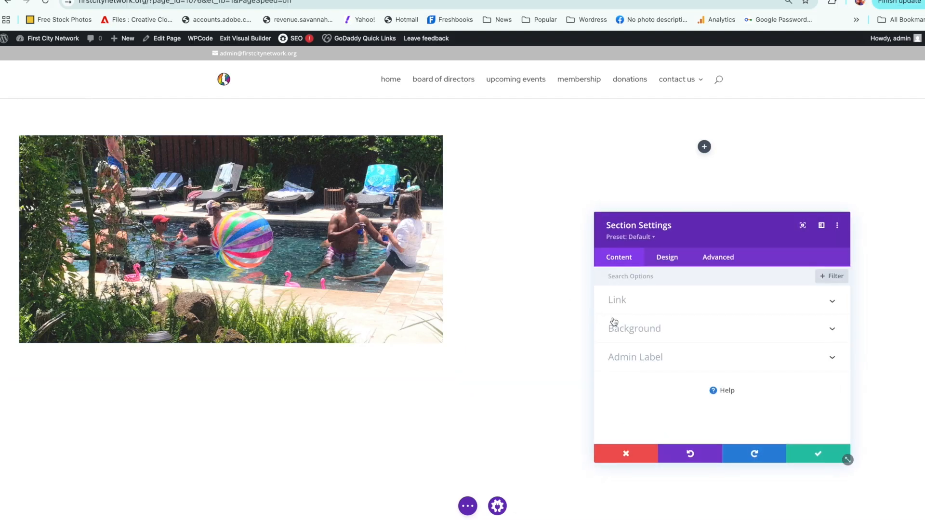
{"action": "left_click", "coordinate": [664, 266]}
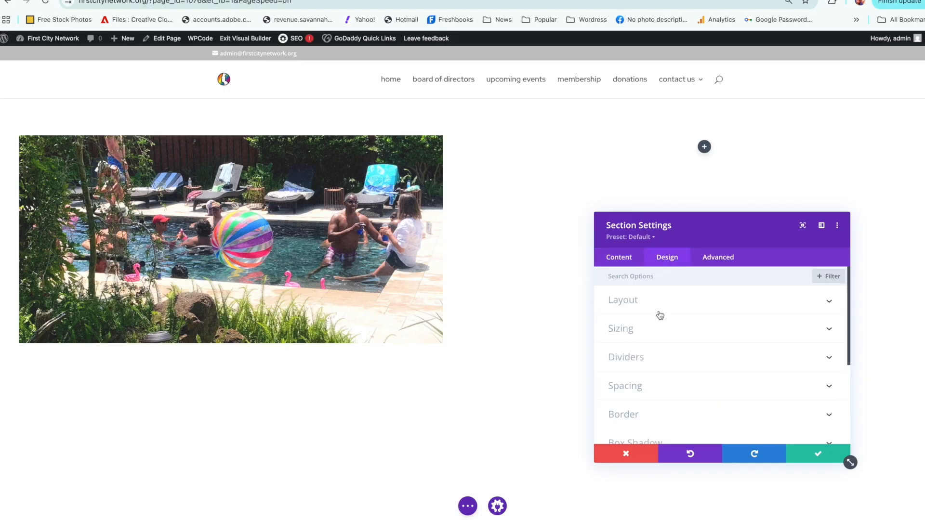
{"action": "left_click", "coordinate": [670, 388]}
{"action": "left_click", "coordinate": [620, 317]}
{"action": "type", "text": "0"}
{"action": "left_click", "coordinate": [626, 361]}
{"action": "type", "text": "0"}
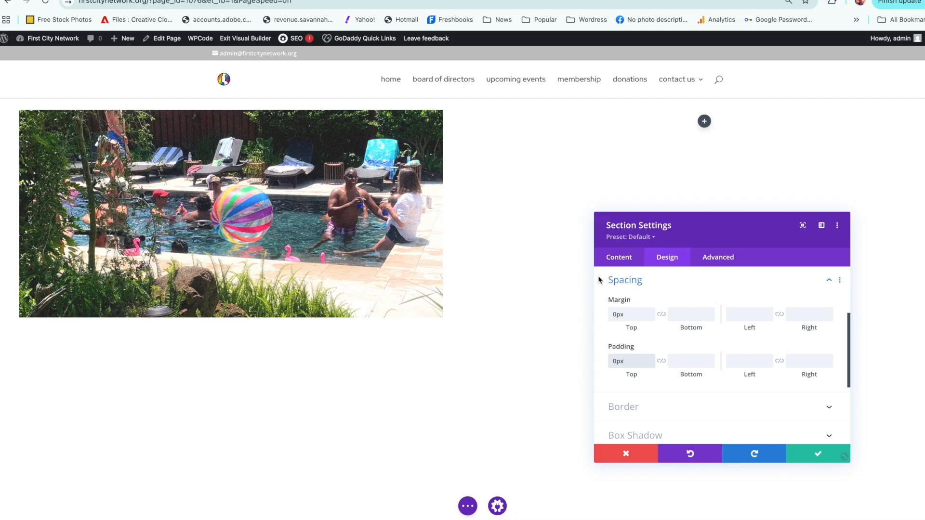
{"action": "left_click", "coordinate": [825, 453]}
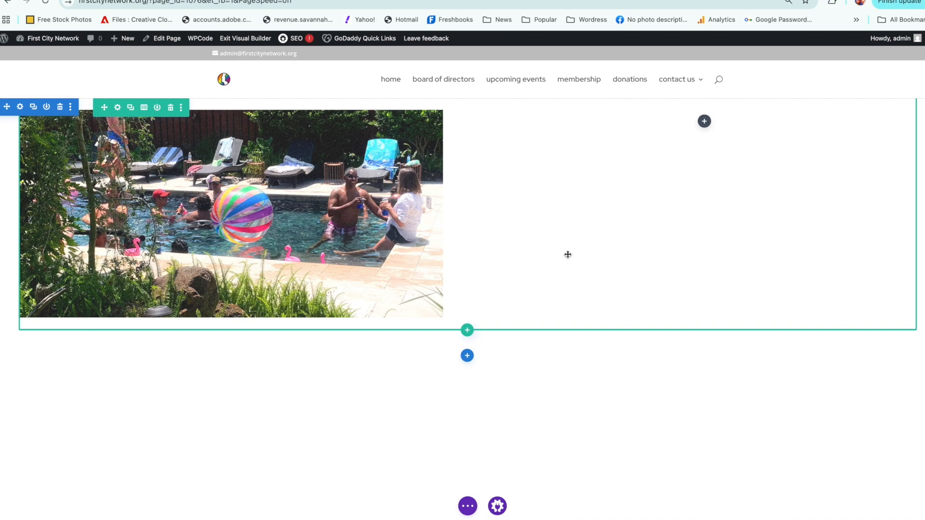
Step: Set the section's background color to dark purple #3c0047 and collapse the background options
{"action": "left_click", "coordinate": [20, 107]}
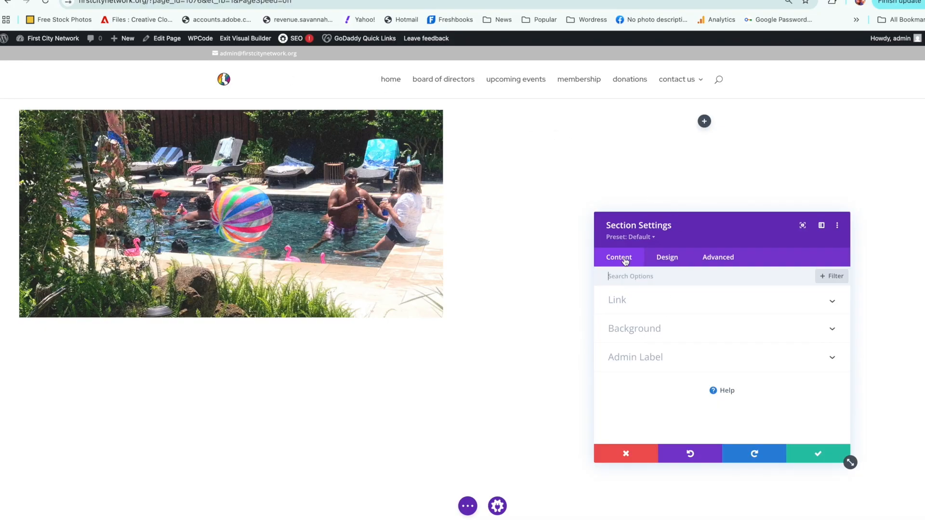
{"action": "left_click", "coordinate": [646, 327]}
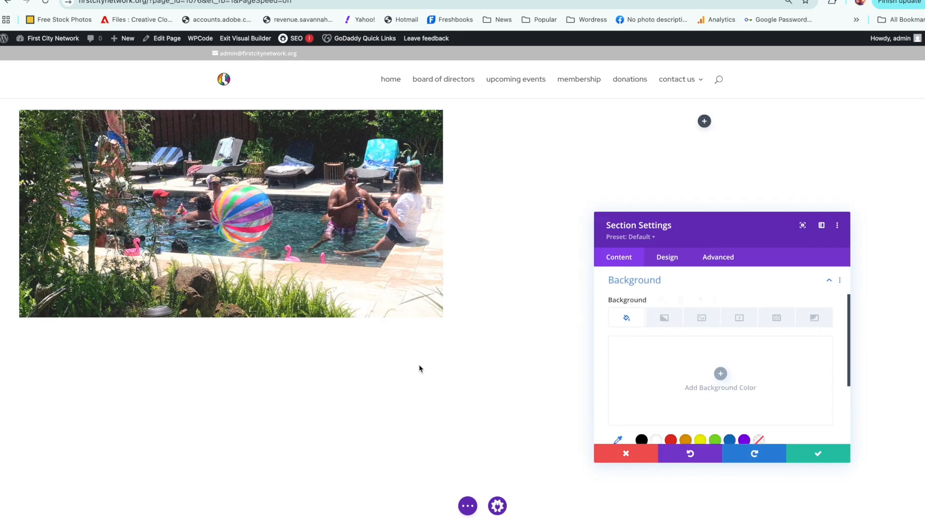
{"action": "left_click_drag", "start_coordinate": [849, 333], "coordinate": [848, 351]}
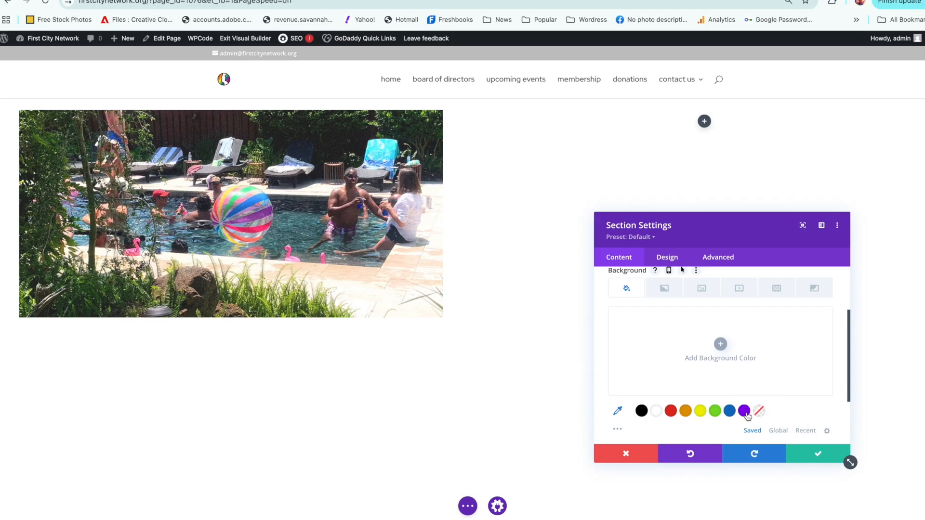
{"action": "left_click", "coordinate": [719, 345]}
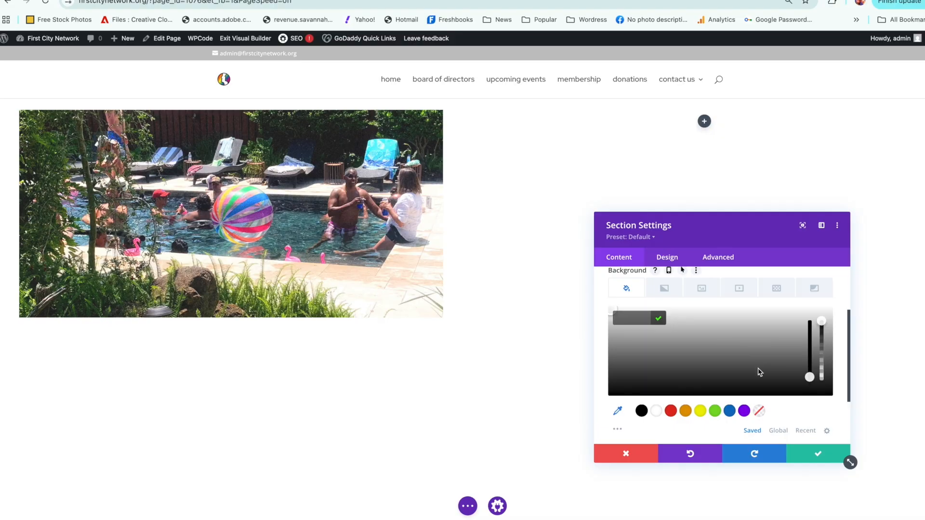
{"action": "left_click", "coordinate": [736, 357]}
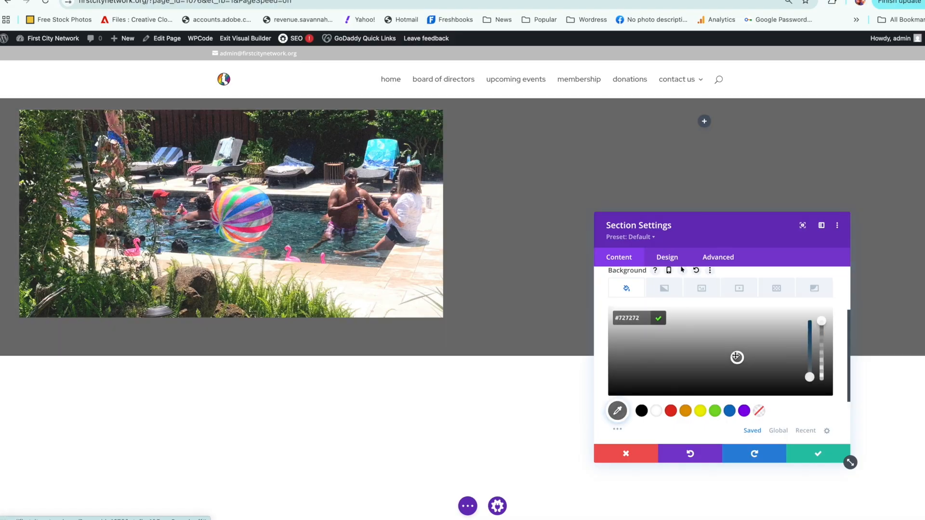
{"action": "left_click", "coordinate": [744, 410]}
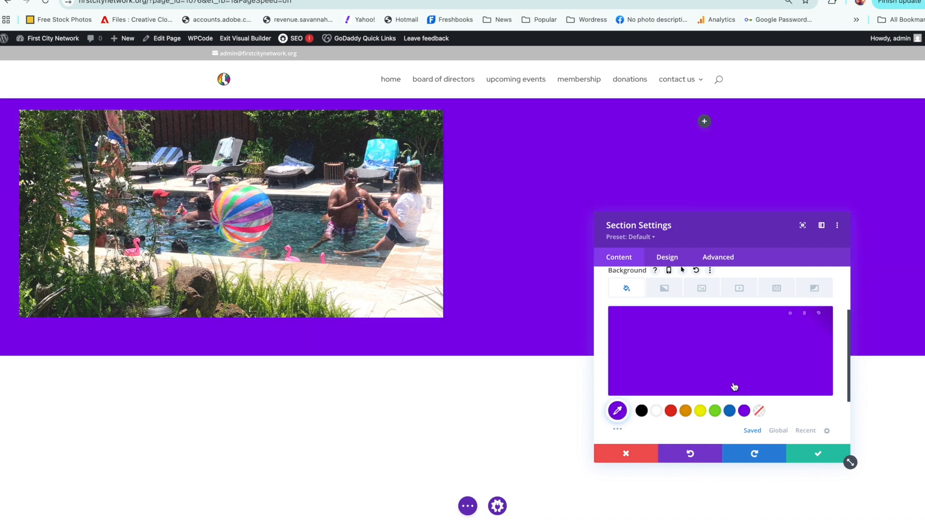
{"action": "left_click", "coordinate": [732, 364]}
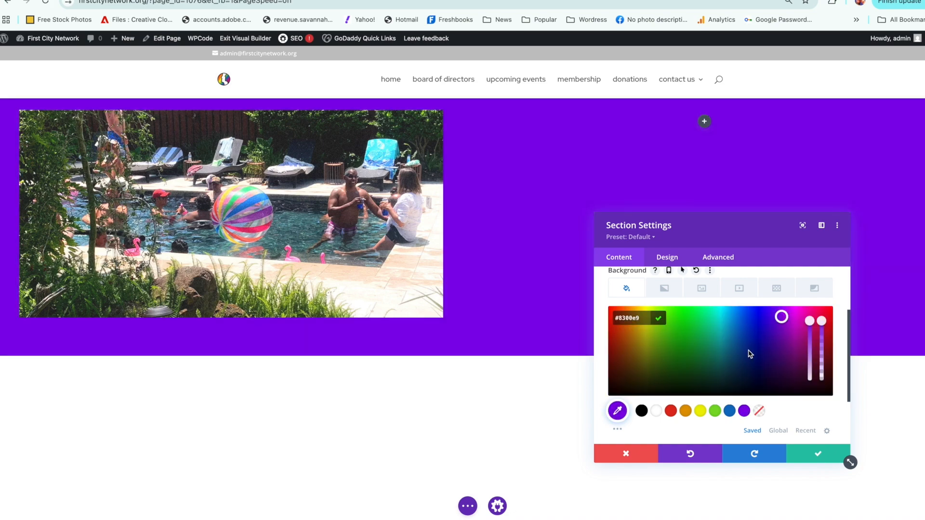
{"action": "left_click", "coordinate": [791, 359]}
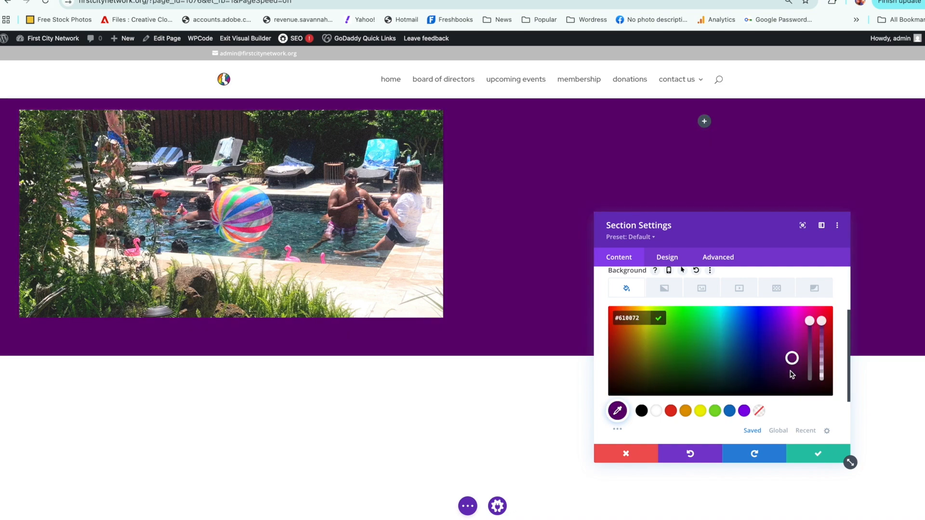
{"action": "left_click", "coordinate": [792, 372]}
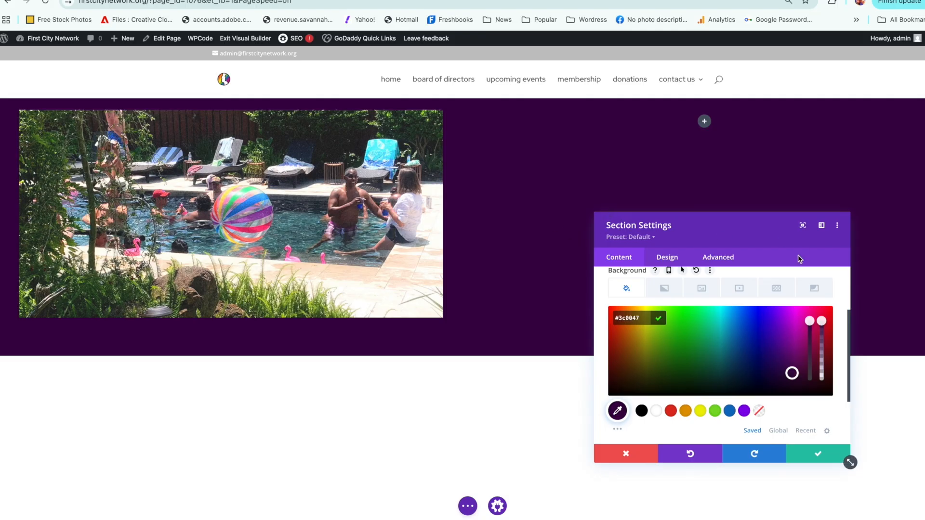
{"action": "left_click_drag", "start_coordinate": [849, 316], "coordinate": [845, 254]}
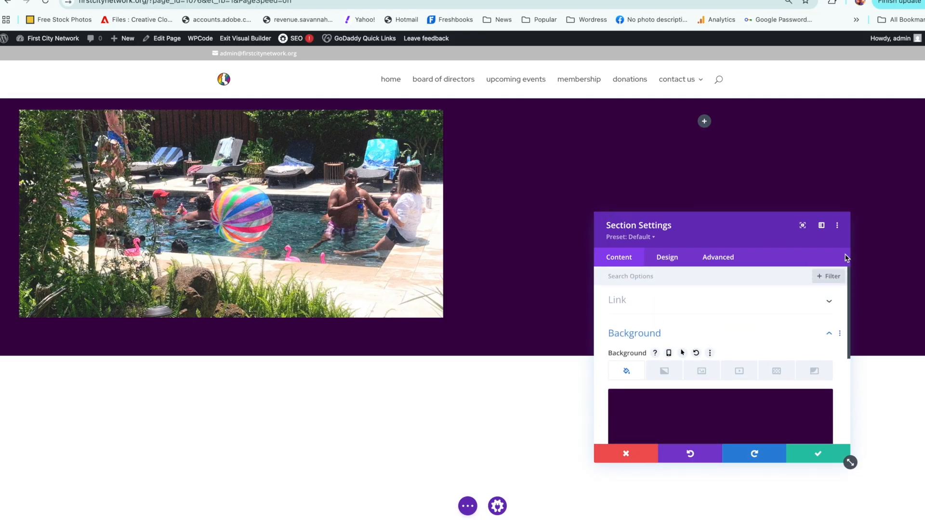
{"action": "left_click", "coordinate": [830, 333]}
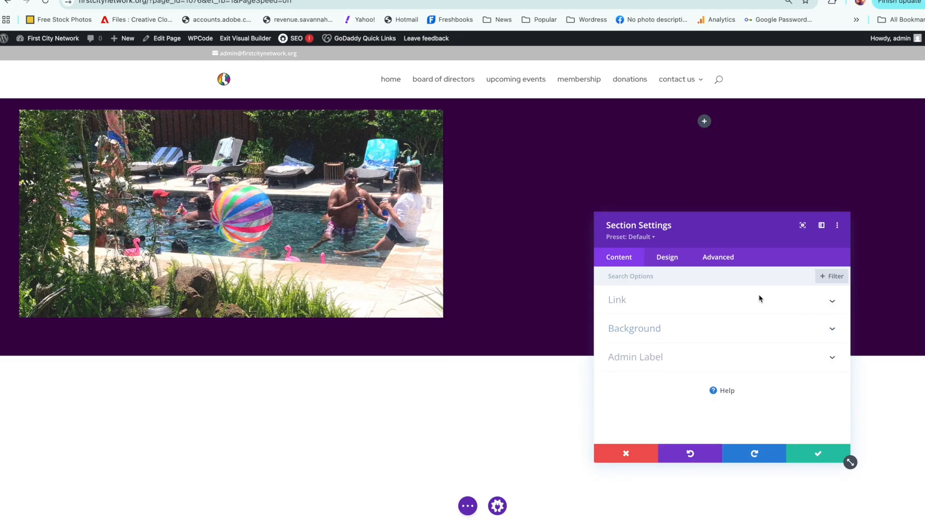
Step: Set both the section's bottom margin and bottom padding to 0px and save the section settings
{"action": "left_click", "coordinate": [662, 261]}
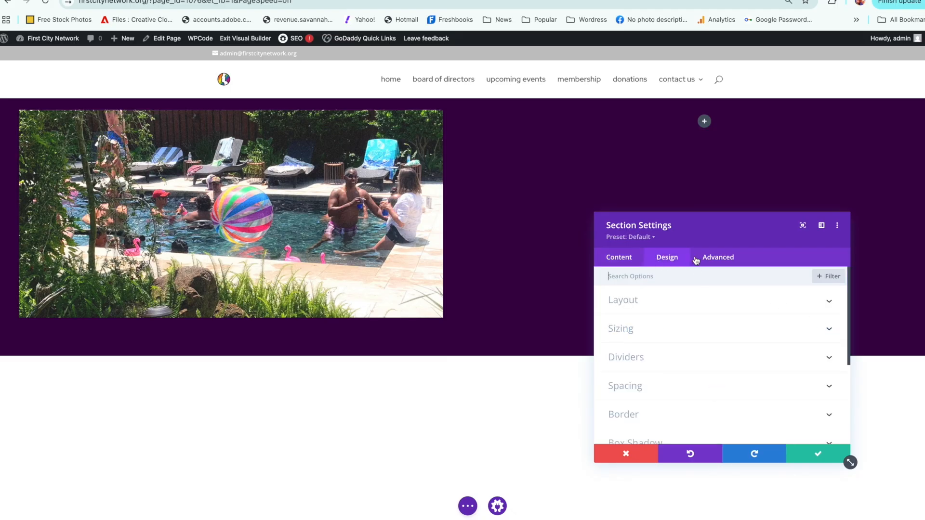
{"action": "left_click", "coordinate": [725, 384]}
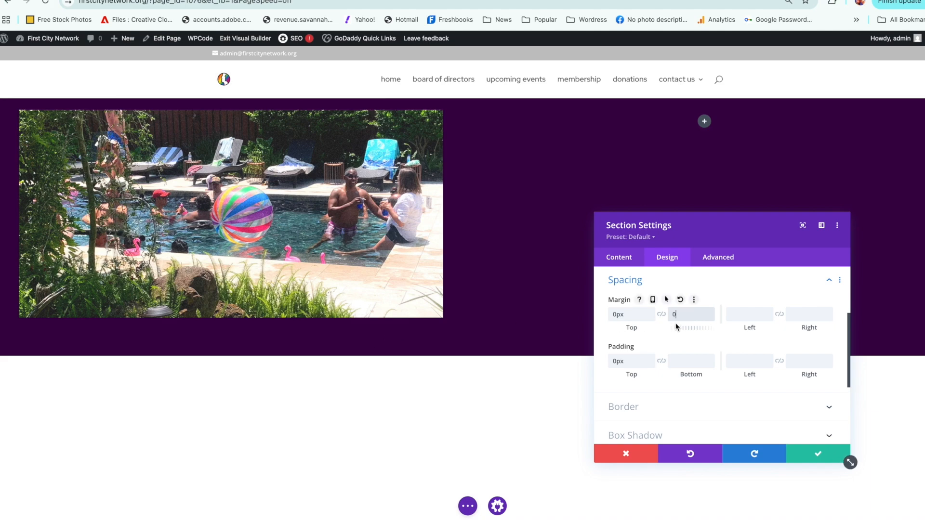
{"action": "left_click", "coordinate": [678, 362]}
{"action": "type", "text": "0px"}
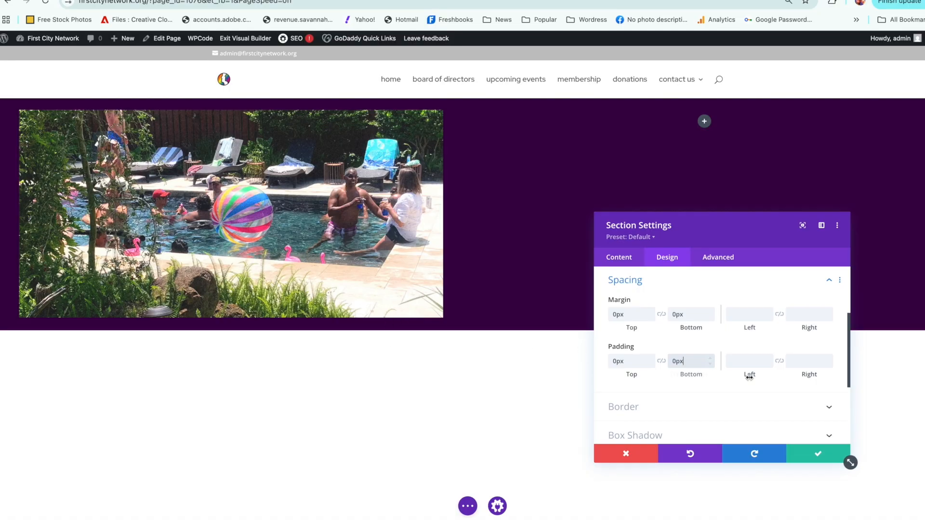
{"action": "left_click", "coordinate": [812, 453]}
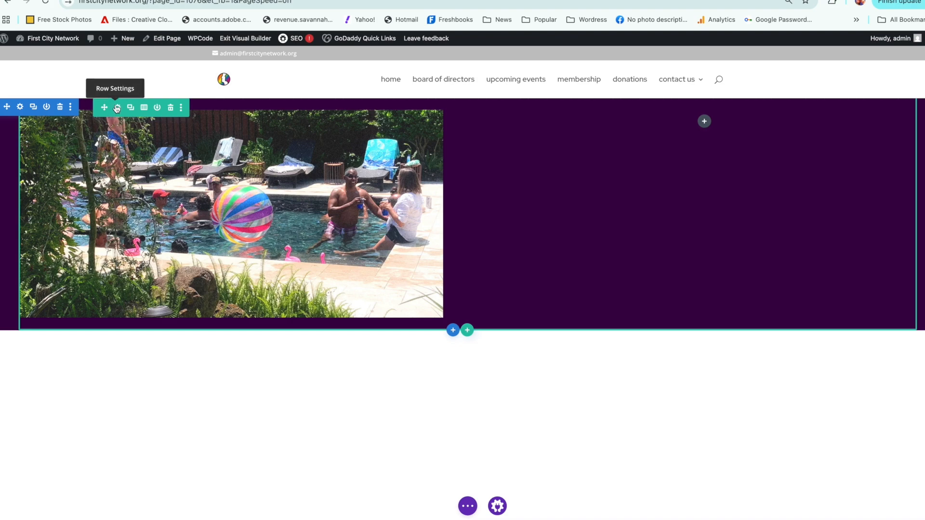
Step: Set the row's top padding to 0px and link the bottom padding to the same value
{"action": "left_click", "coordinate": [116, 108]}
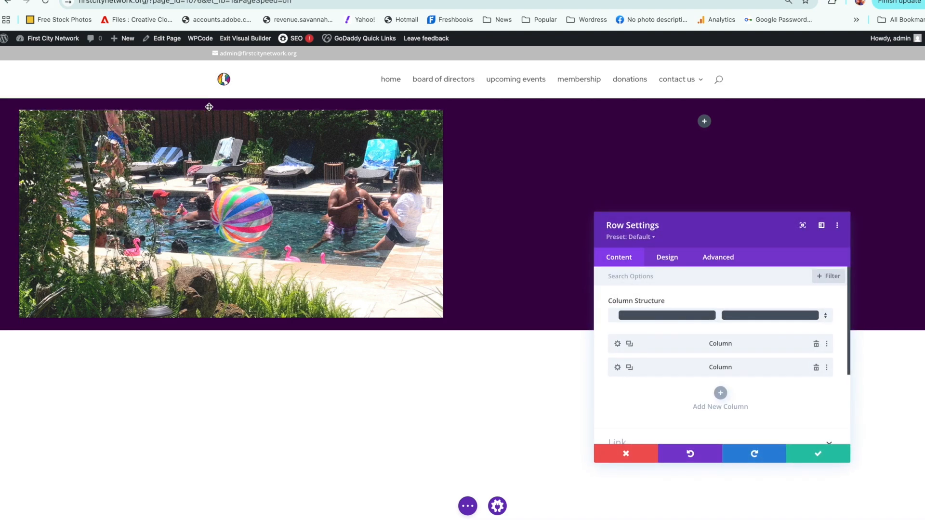
{"action": "left_click", "coordinate": [672, 258]}
{"action": "left_click", "coordinate": [666, 321]}
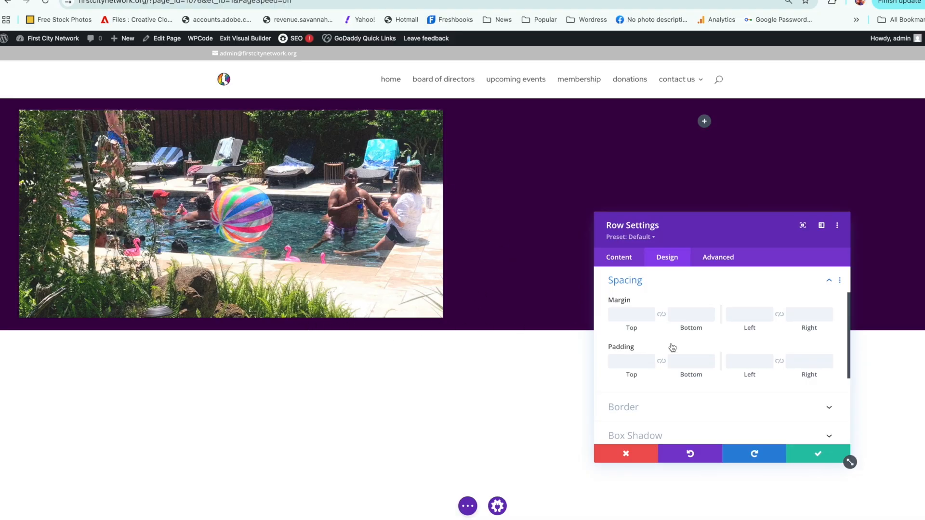
{"action": "left_click", "coordinate": [627, 363]}
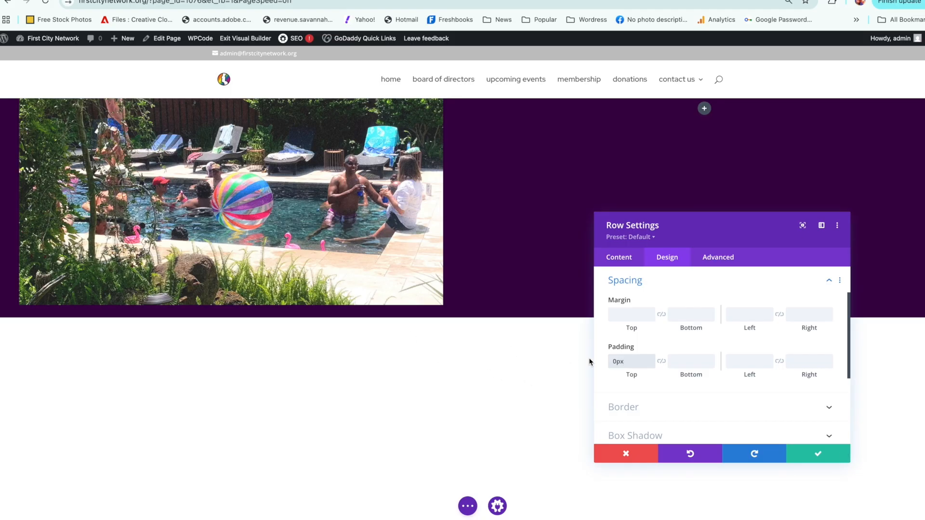
{"action": "left_click", "coordinate": [661, 361]}
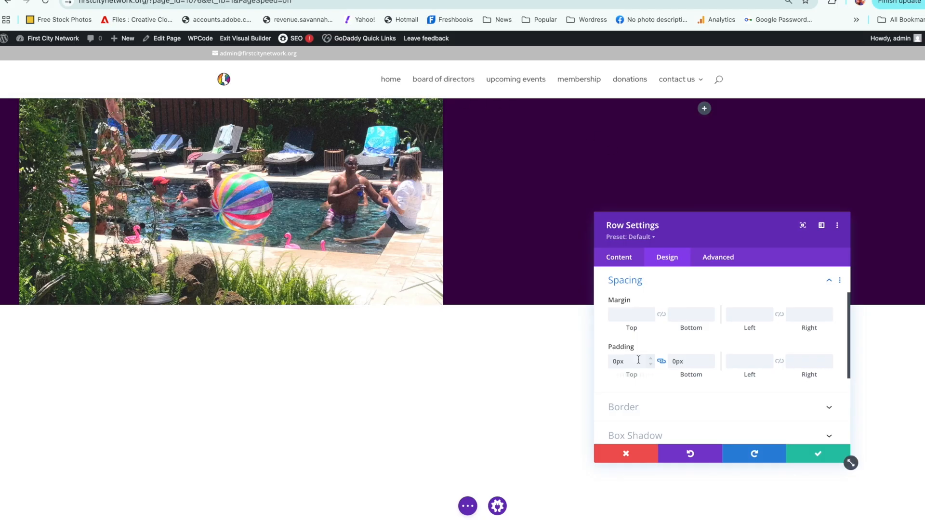
Step: Try a 30px top margin on the row, clear it again, and save the row settings
{"action": "left_click", "coordinate": [634, 316]}
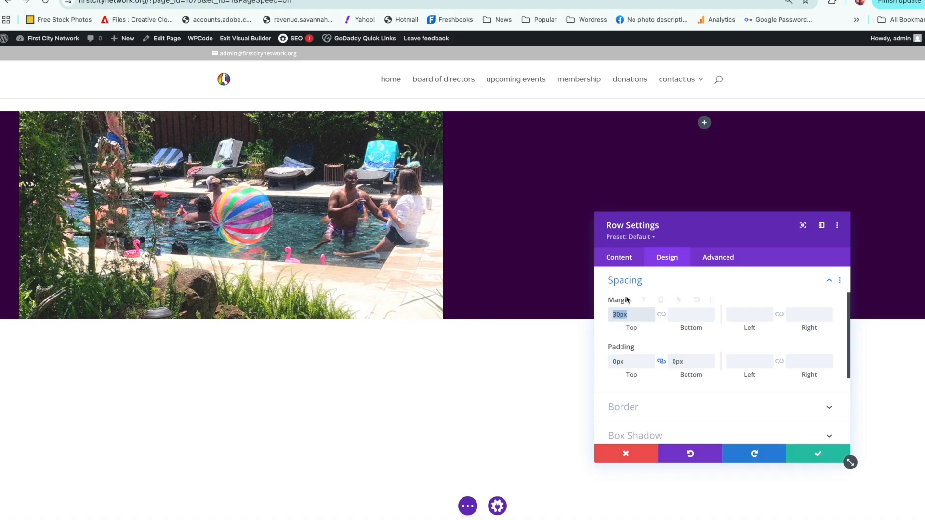
{"action": "key", "text": "BackSpace"}
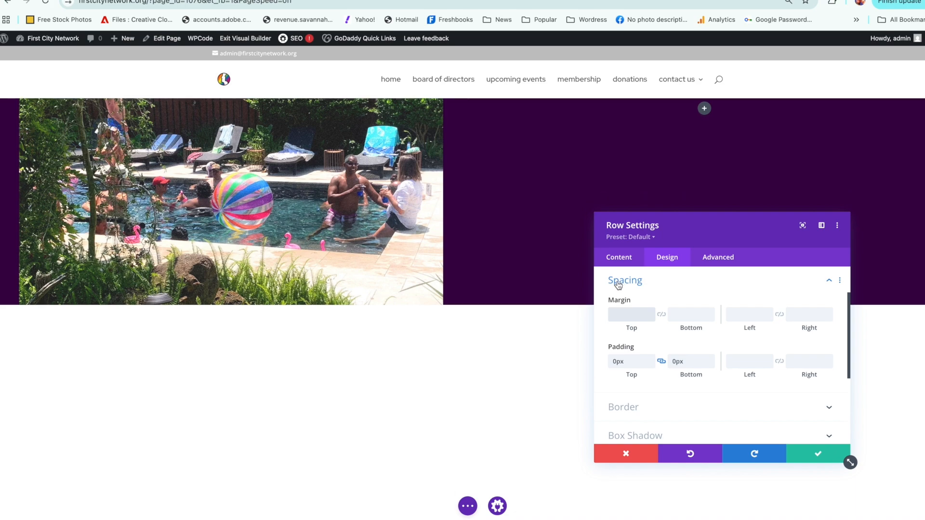
{"action": "left_click", "coordinate": [804, 455]}
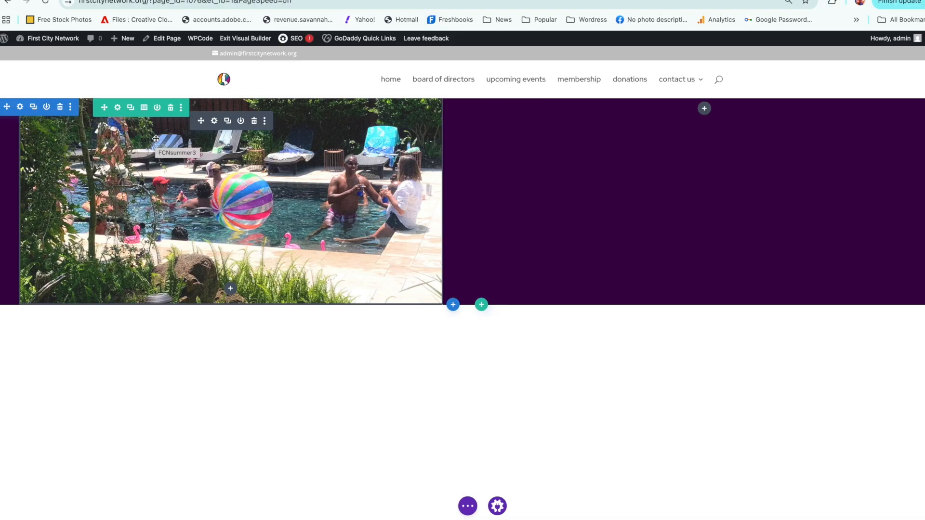
Step: Set the section's top margin to 30px and save the section settings
{"action": "left_click", "coordinate": [20, 109]}
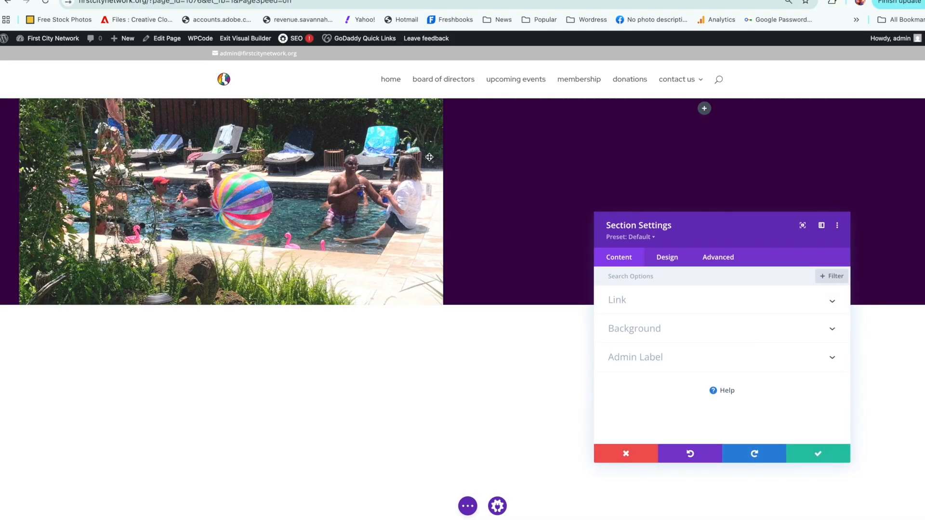
{"action": "left_click", "coordinate": [668, 258]}
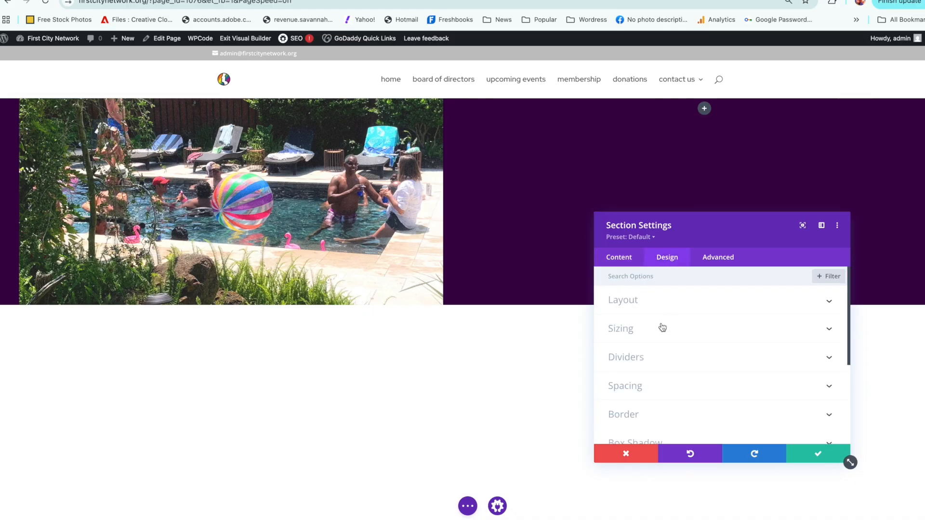
{"action": "left_click", "coordinate": [648, 386]}
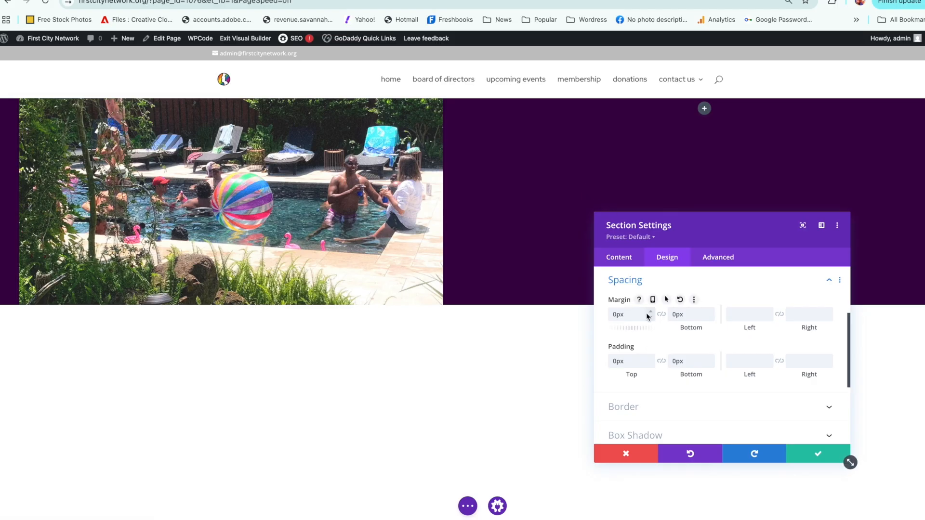
{"action": "left_click", "coordinate": [616, 314]}
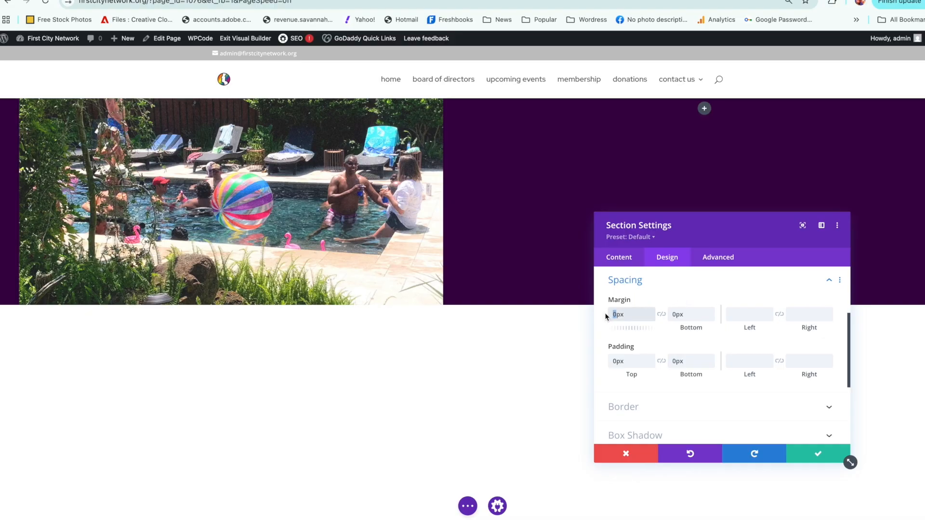
{"action": "type", "text": "30"}
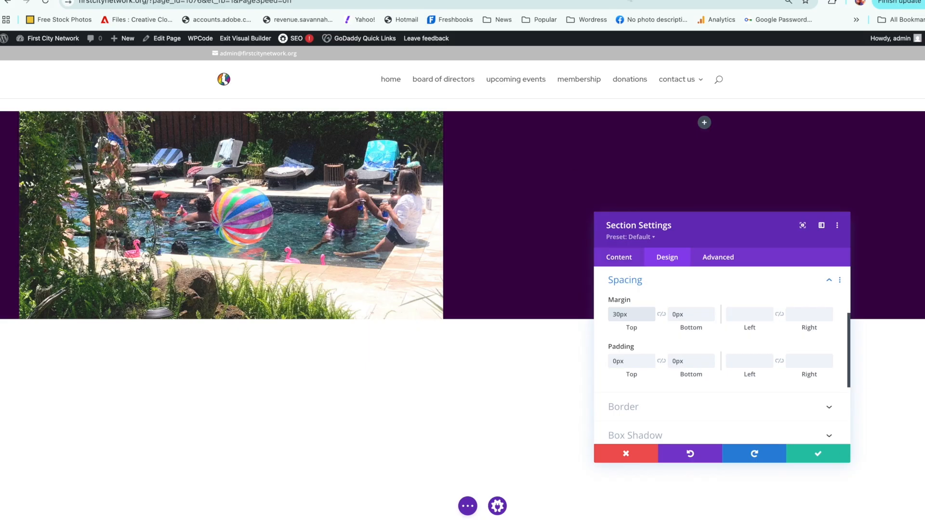
{"action": "mouse_move", "coordinate": [701, 83]}
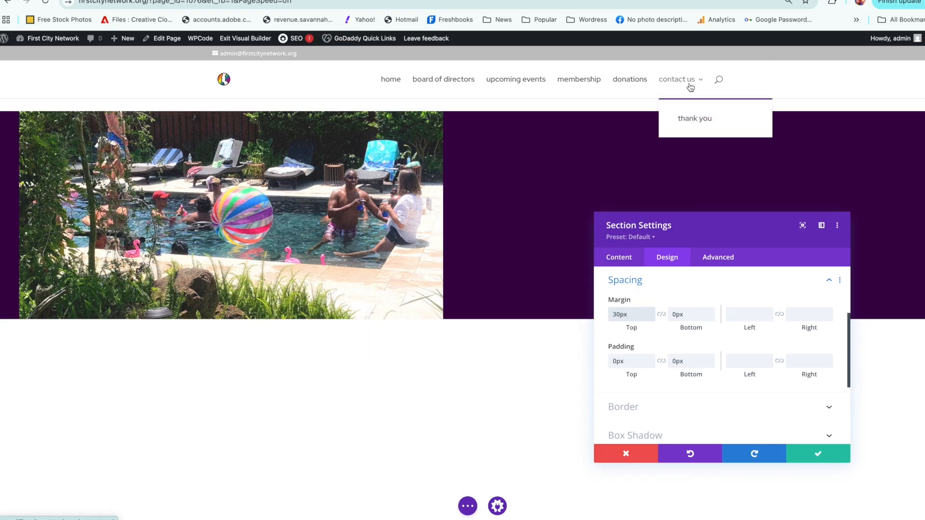
{"action": "left_click", "coordinate": [811, 455]}
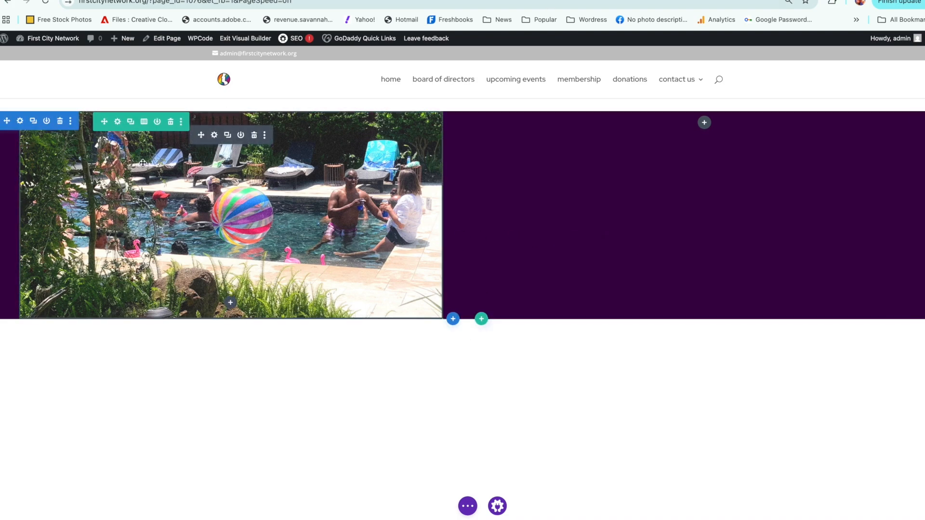
Step: Try the row at 100% width in its sizing options and reduce the width to 49%
{"action": "left_click", "coordinate": [117, 122]}
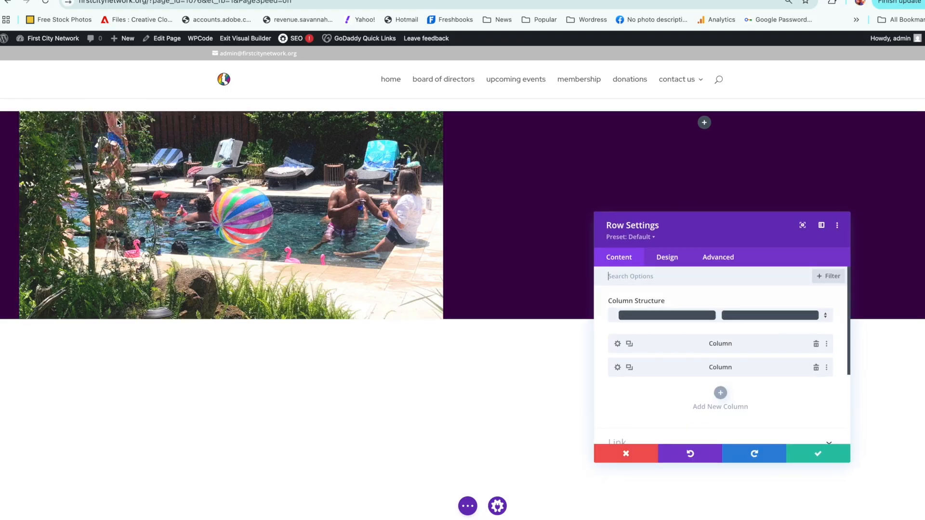
{"action": "left_click", "coordinate": [664, 264]}
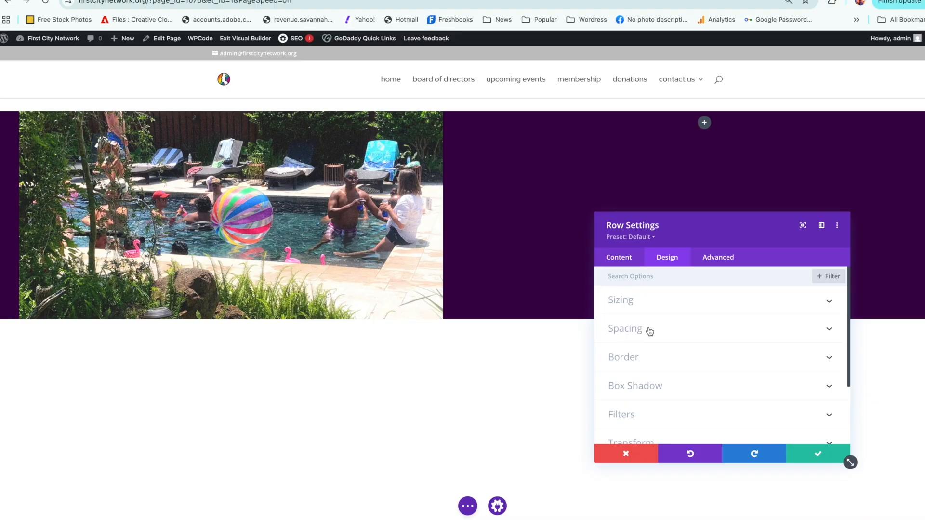
{"action": "left_click", "coordinate": [652, 303]}
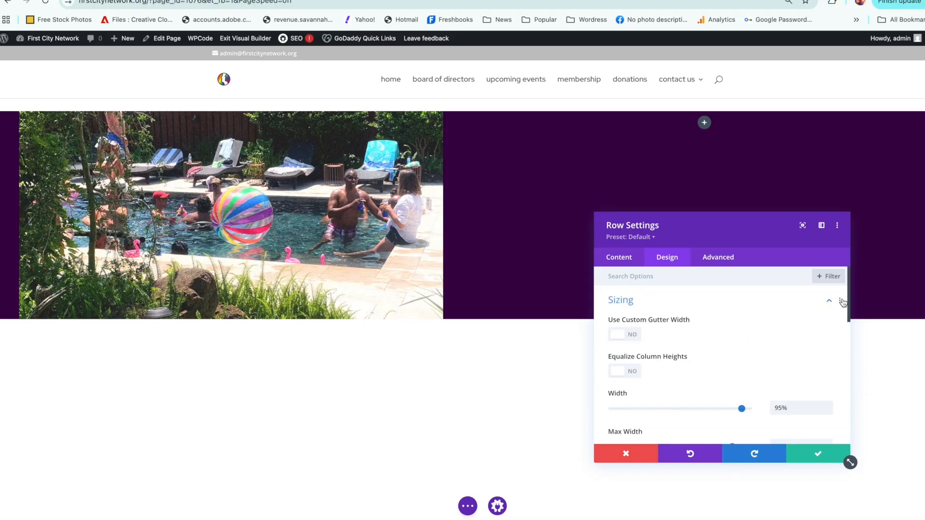
{"action": "scroll", "coordinate": [795, 323], "scroll_direction": "down", "scroll_amount": 2}
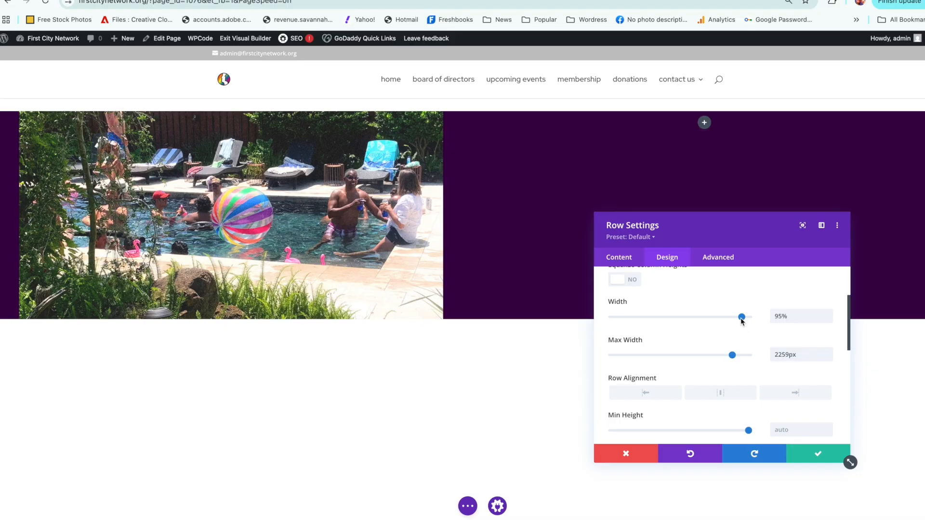
{"action": "left_click_drag", "start_coordinate": [741, 320], "coordinate": [754, 320]}
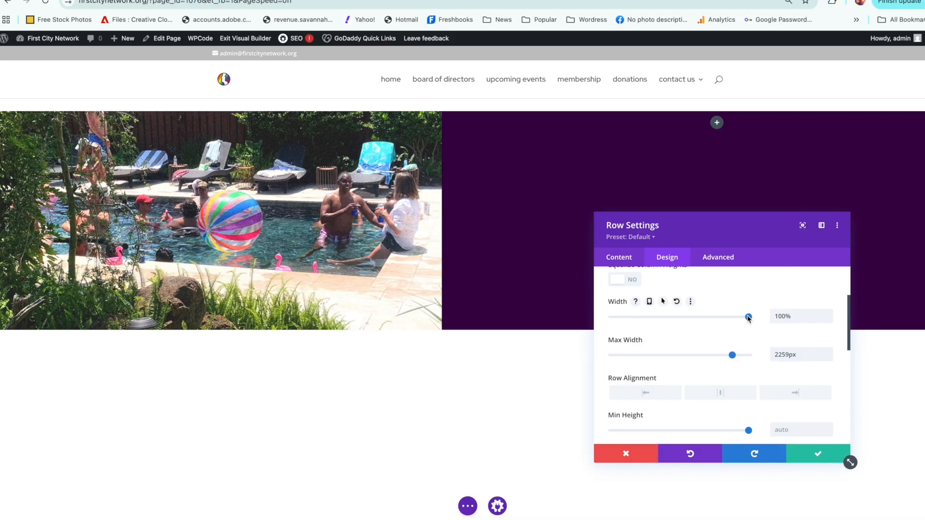
{"action": "left_click_drag", "start_coordinate": [748, 318], "coordinate": [679, 311]}
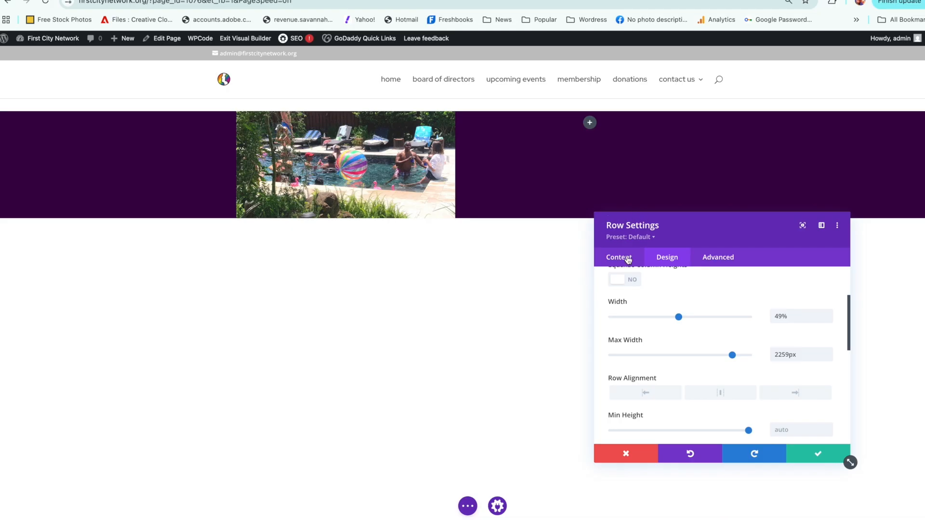
Step: Set the row's width to 100% and try the center and left row alignment options
{"action": "left_click_drag", "start_coordinate": [678, 317], "coordinate": [748, 316]}
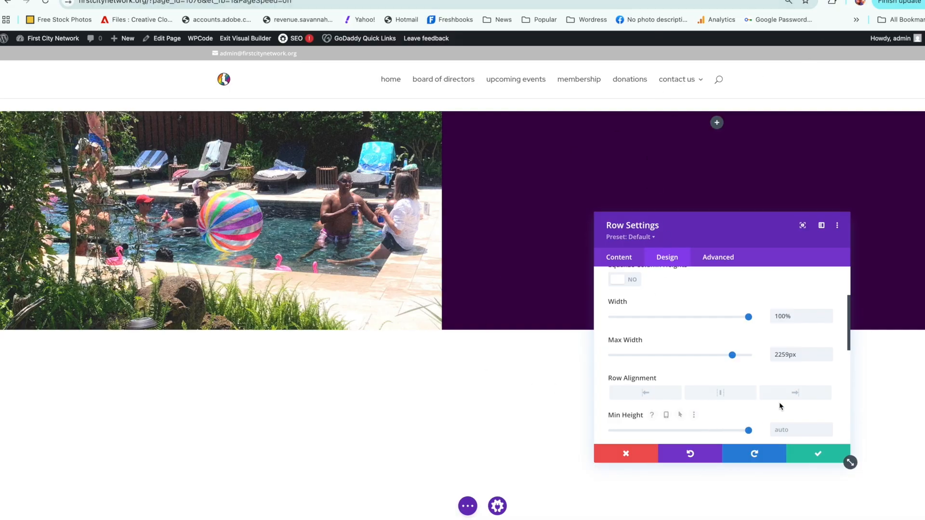
{"action": "left_click_drag", "start_coordinate": [849, 334], "coordinate": [843, 355]}
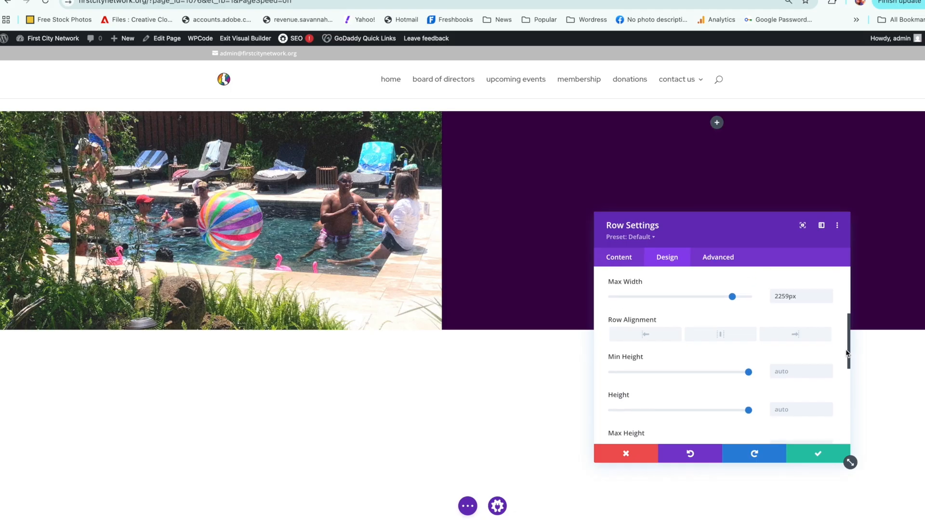
{"action": "left_click", "coordinate": [719, 340]}
{"action": "left_click", "coordinate": [661, 340]}
{"action": "left_click_drag", "start_coordinate": [848, 363], "coordinate": [794, 275]}
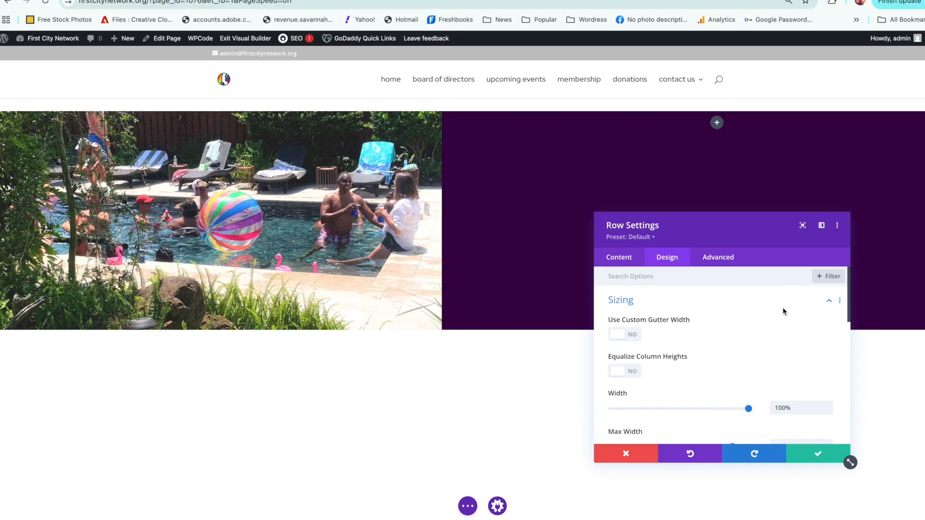
Step: Apply a Fade animation to the row and set its duration to 1150ms
{"action": "scroll", "coordinate": [783, 311], "scroll_direction": "down", "scroll_amount": 2}
{"action": "scroll", "coordinate": [780, 330], "scroll_direction": "up", "scroll_amount": 3}
{"action": "left_click_drag", "start_coordinate": [848, 298], "coordinate": [830, 430]}
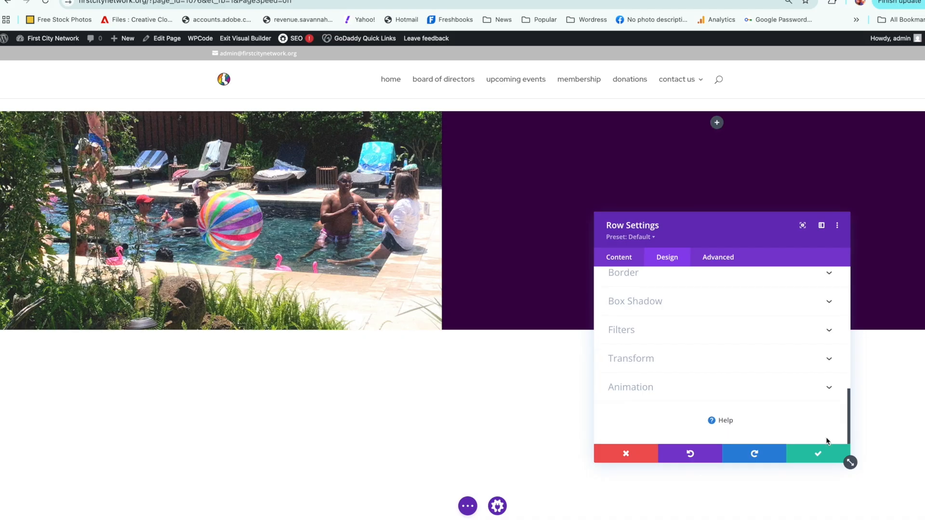
{"action": "left_click", "coordinate": [648, 387]}
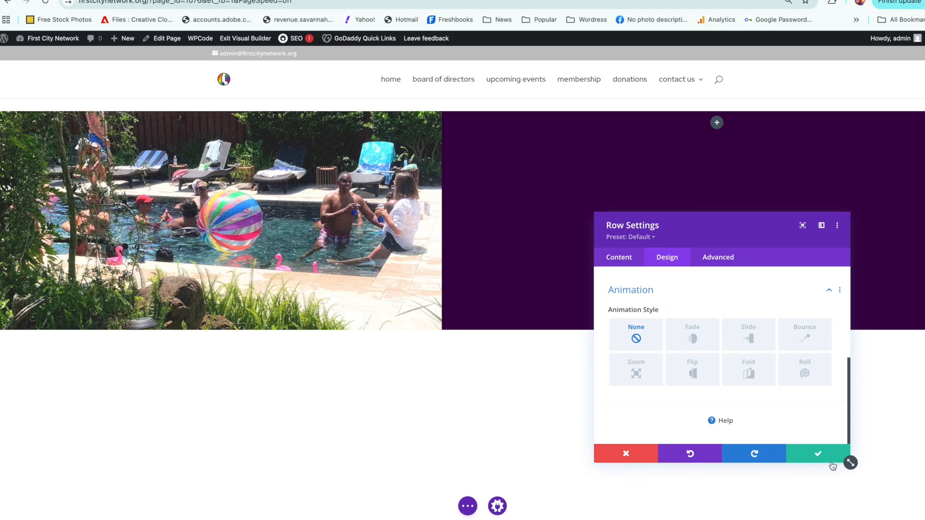
{"action": "left_click", "coordinate": [693, 338]}
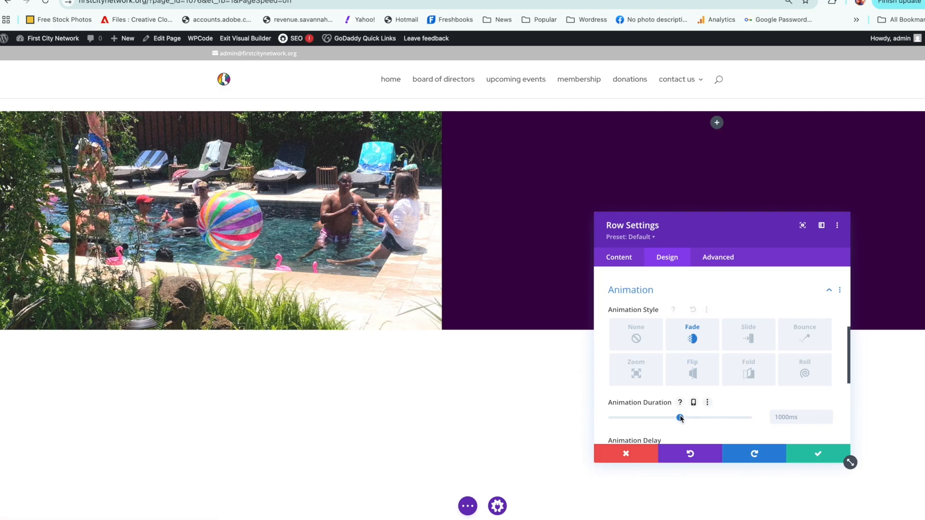
{"action": "left_click_drag", "start_coordinate": [680, 418], "coordinate": [691, 418]}
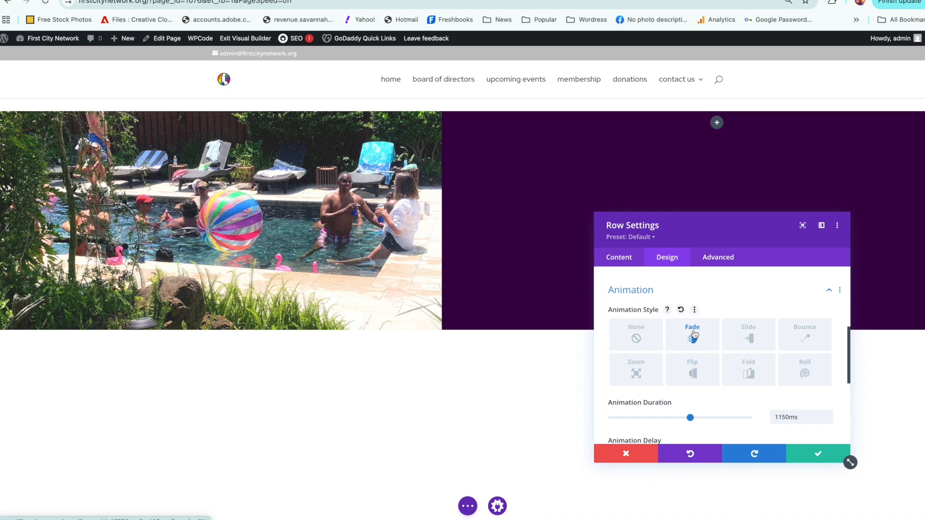
Step: Try the Slide, Bounce, Zoom, Flip, Fold and Roll animation styles on the row and return to Fade
{"action": "left_click", "coordinate": [745, 335]}
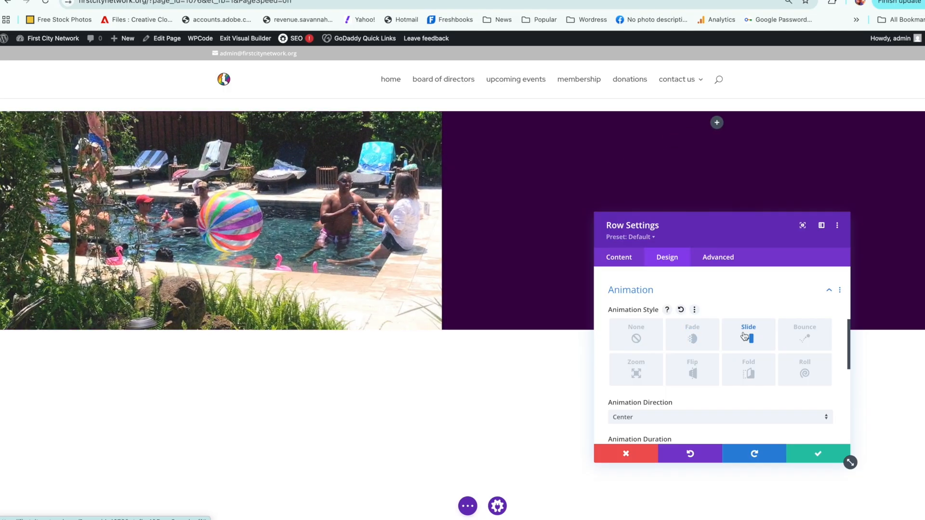
{"action": "left_click", "coordinate": [805, 347]}
{"action": "left_click", "coordinate": [641, 384]}
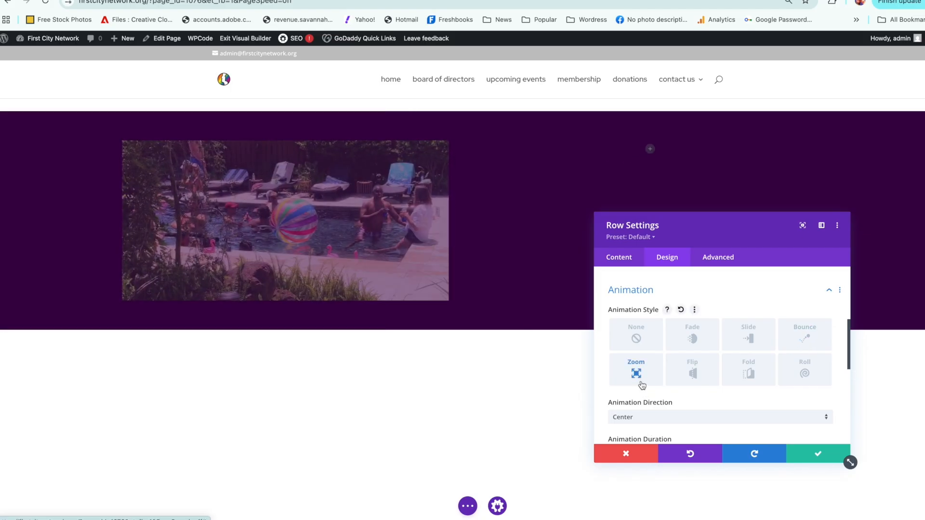
{"action": "left_click", "coordinate": [692, 375]}
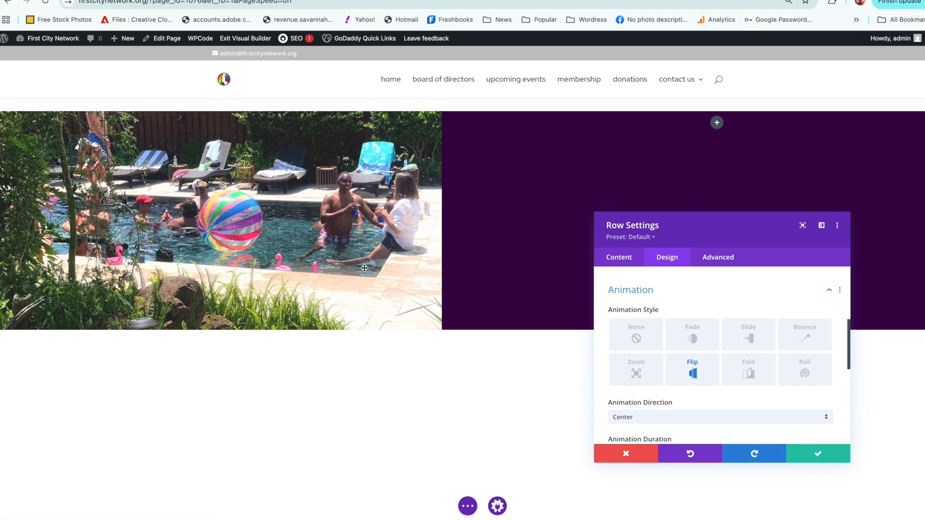
{"action": "left_click", "coordinate": [748, 374]}
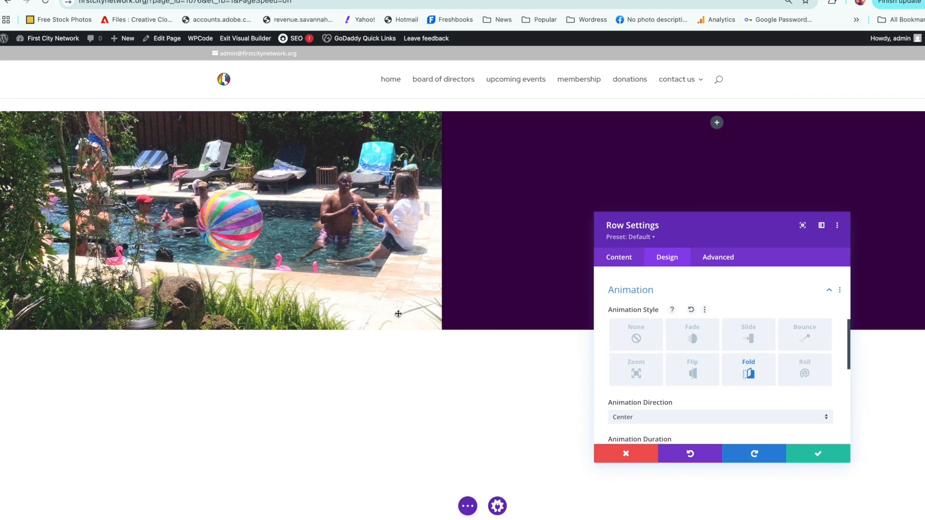
{"action": "left_click", "coordinate": [796, 374]}
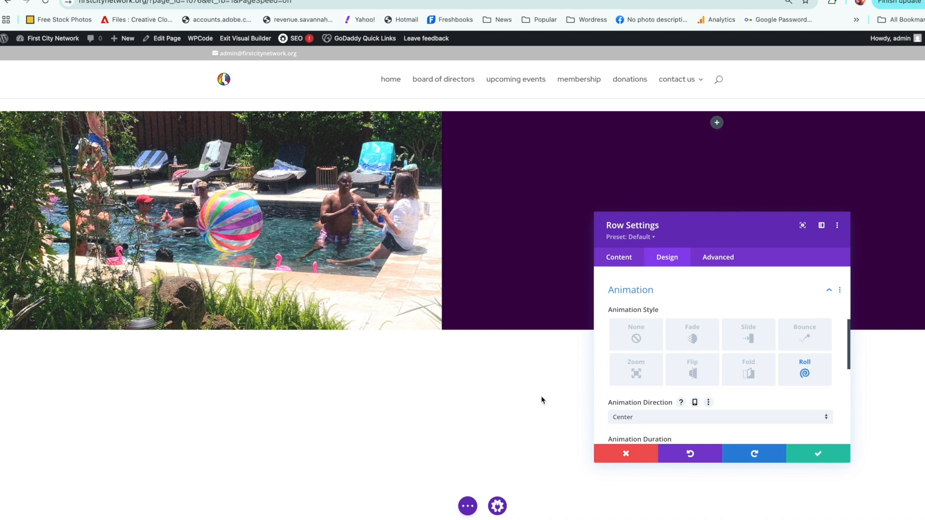
{"action": "left_click", "coordinate": [692, 341]}
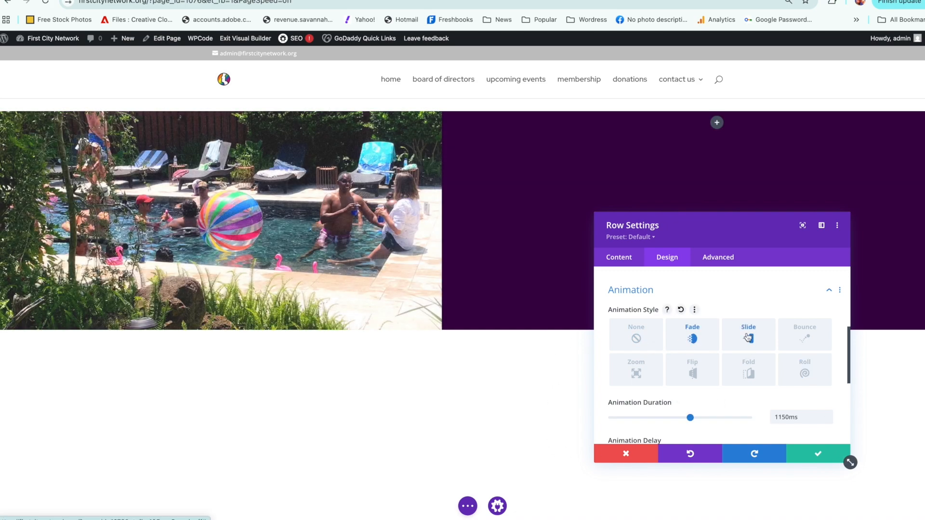
Step: Preview the row's animation styles from Slide through Roll once more, choose Fade, and save the row settings
{"action": "left_click", "coordinate": [748, 337]}
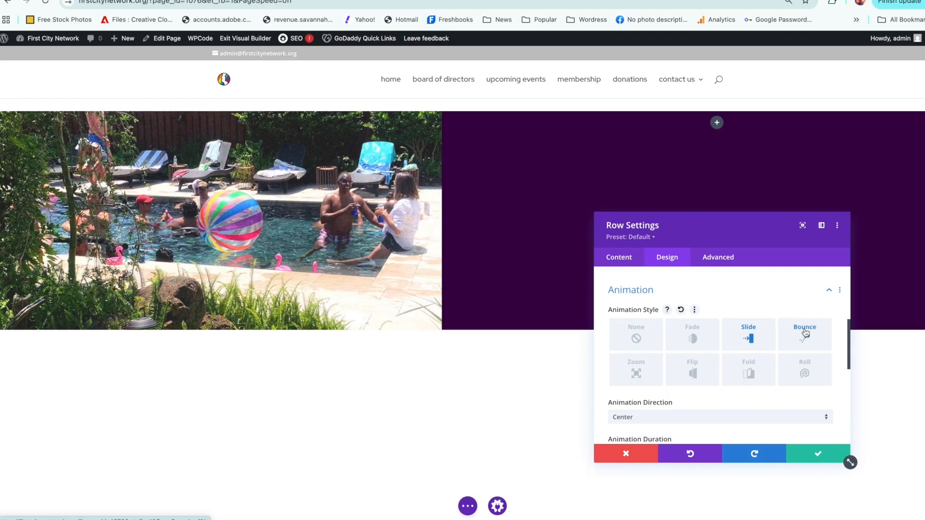
{"action": "left_click", "coordinate": [805, 333]}
{"action": "left_click", "coordinate": [655, 375]}
{"action": "left_click", "coordinate": [684, 375]}
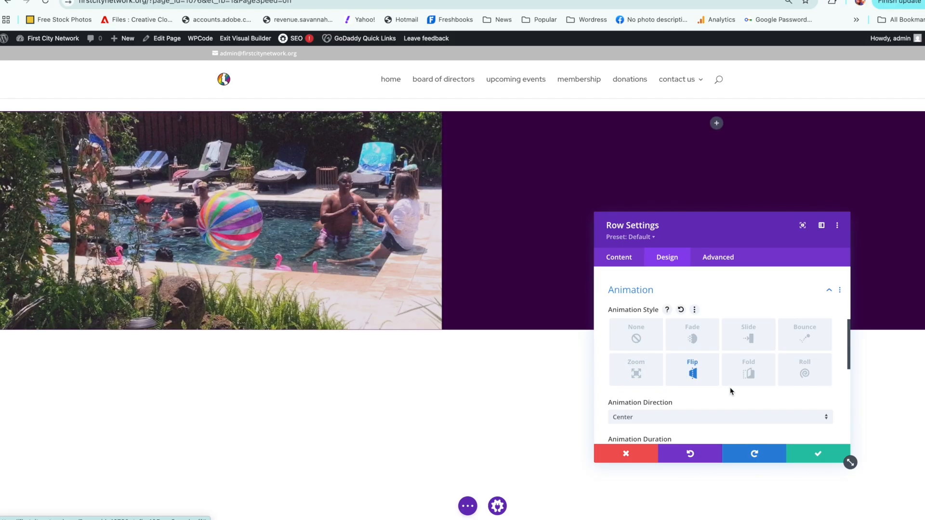
{"action": "left_click", "coordinate": [742, 378]}
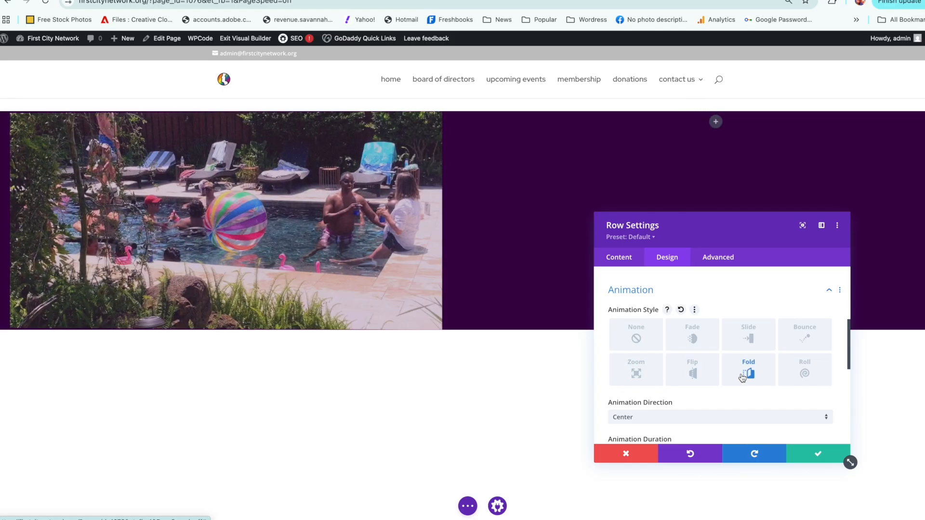
{"action": "left_click", "coordinate": [804, 370]}
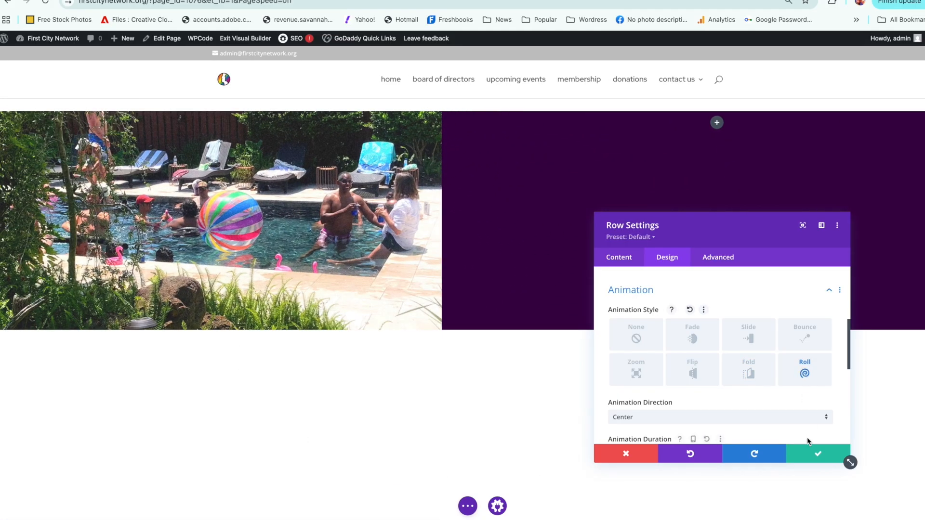
{"action": "left_click", "coordinate": [689, 338]}
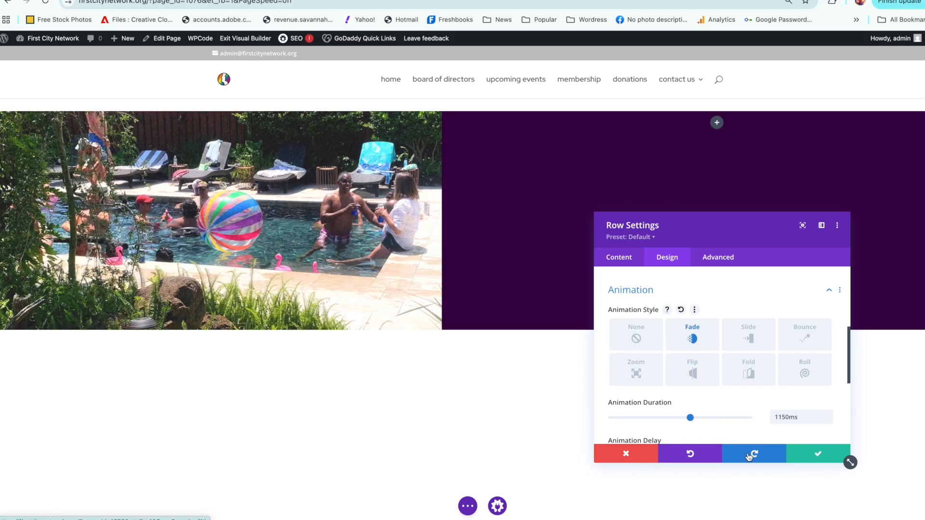
{"action": "left_click", "coordinate": [812, 457]}
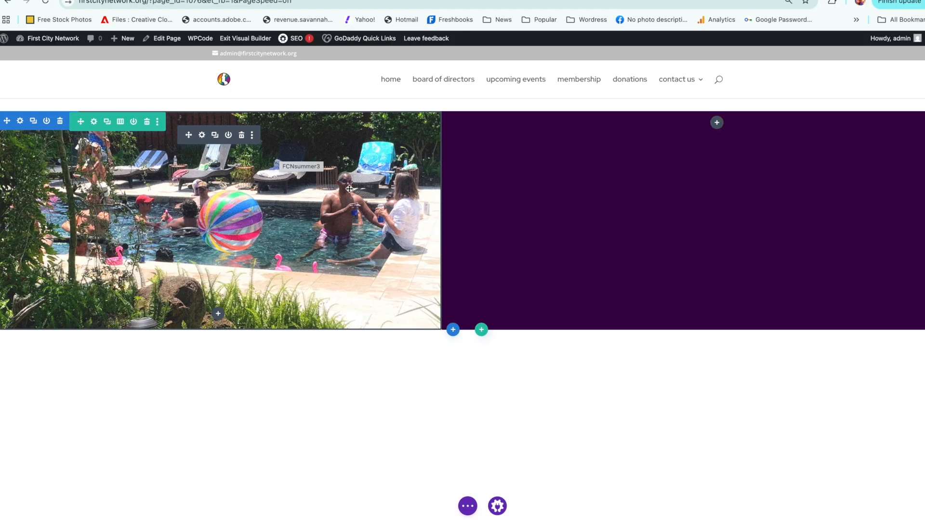
Step: Search the modules for "Text" and insert a Text module in the empty column beside the image
{"action": "left_click", "coordinate": [716, 122]}
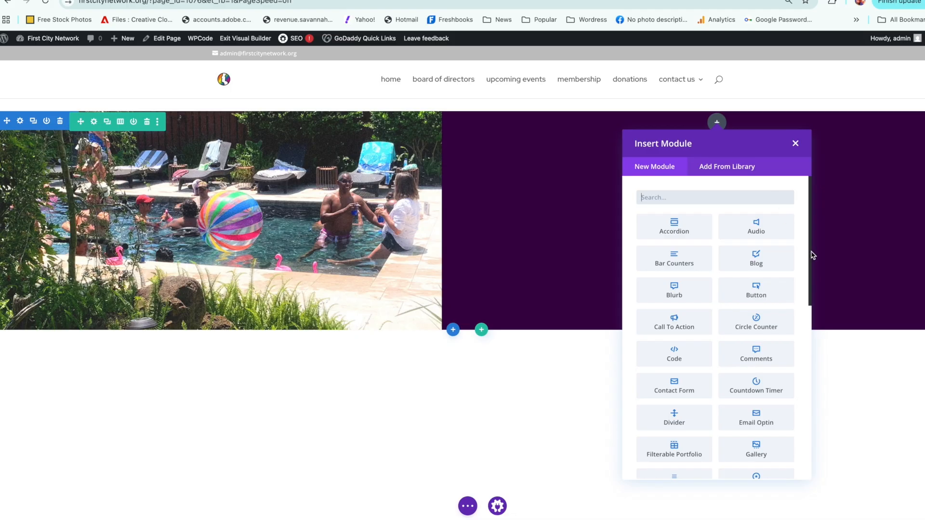
{"action": "mouse_move", "coordinate": [809, 258]}
{"action": "left_mouse_down"}
{"action": "mouse_move", "coordinate": [815, 443]}
{"action": "mouse_move", "coordinate": [805, 254]}
{"action": "left_mouse_up"}
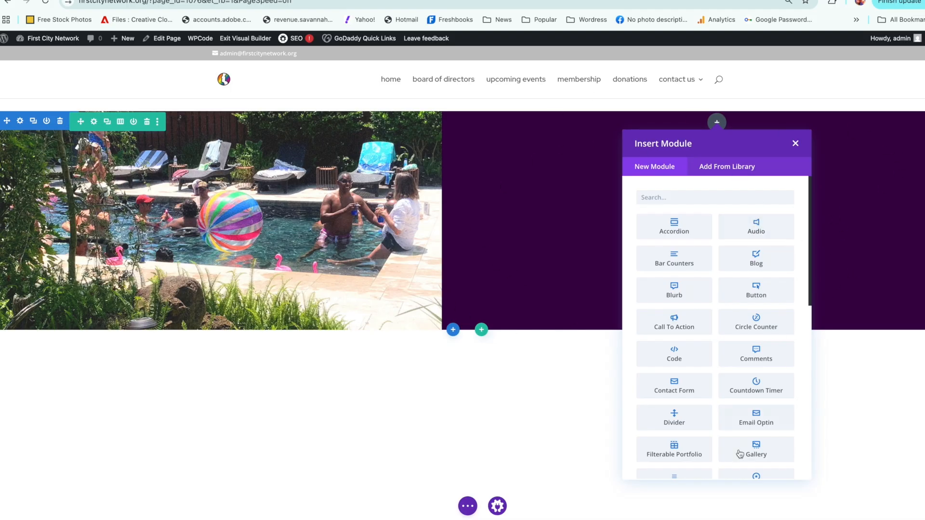
{"action": "left_click_drag", "start_coordinate": [809, 289], "coordinate": [809, 177]}
{"action": "left_click", "coordinate": [702, 201]}
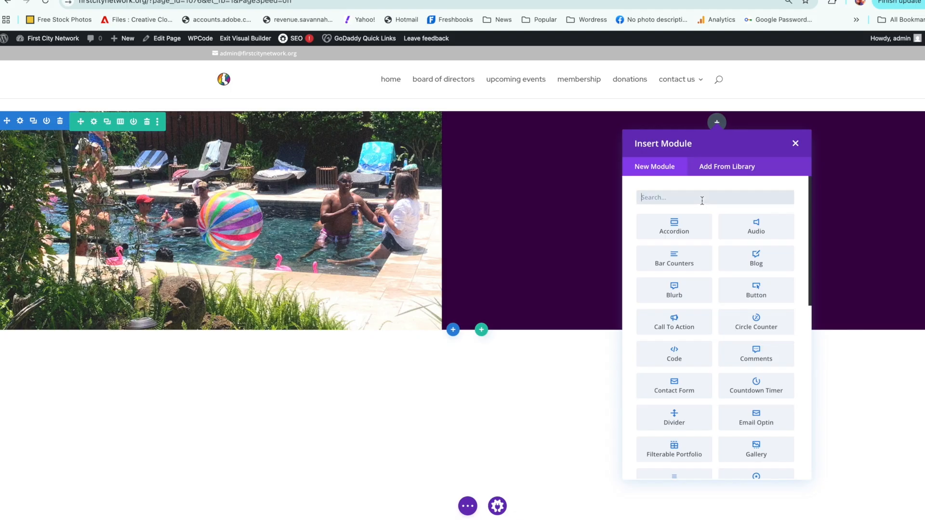
{"action": "type", "text": "Text"}
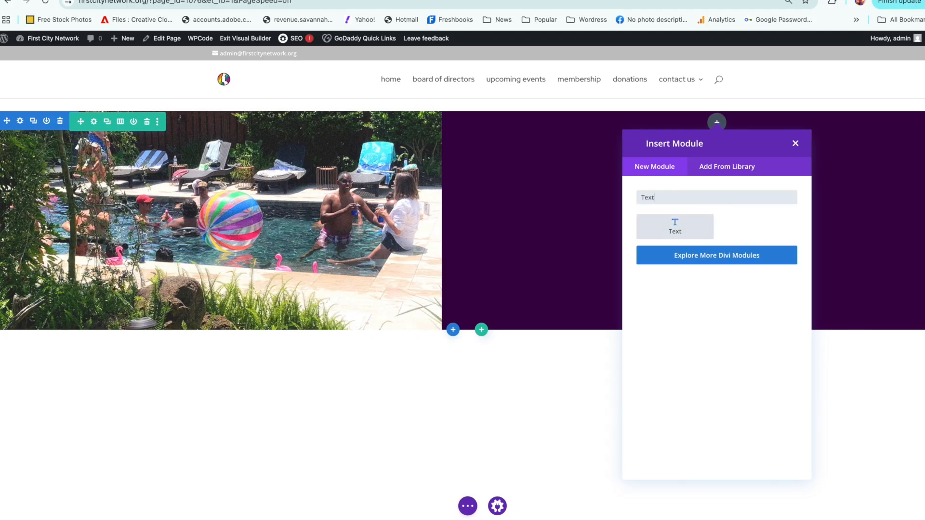
{"action": "left_click", "coordinate": [704, 235]}
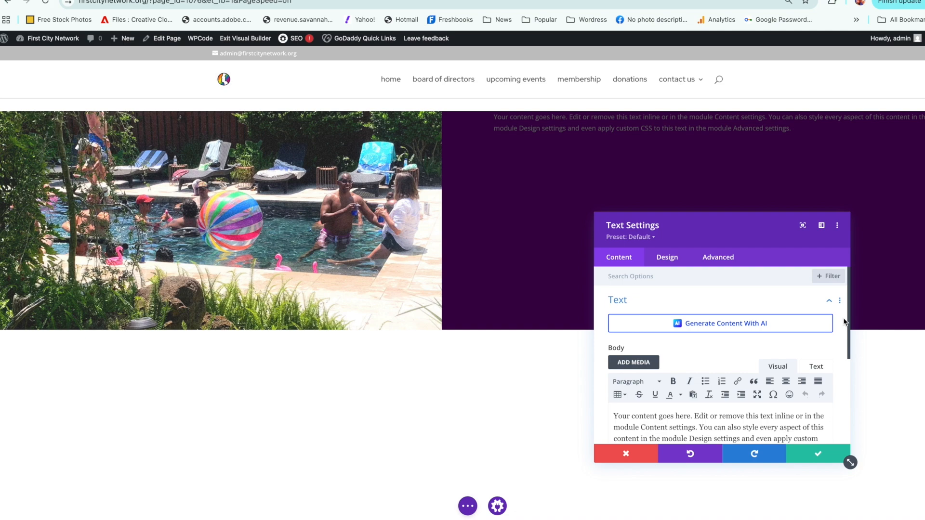
Step: Look over the text module's body content and design categories, enlarging the settings window to show the whole placeholder text
{"action": "scroll", "coordinate": [843, 328], "scroll_direction": "down", "scroll_amount": 2}
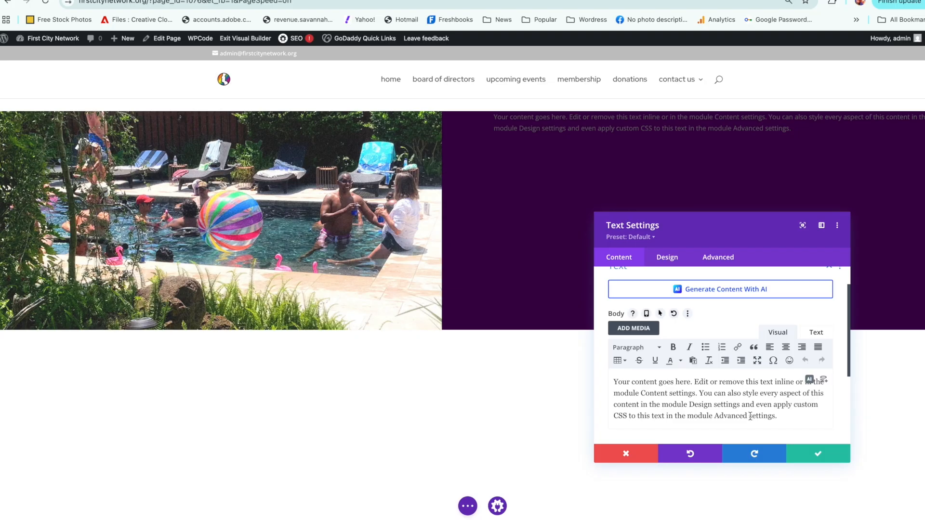
{"action": "left_click", "coordinate": [674, 261]}
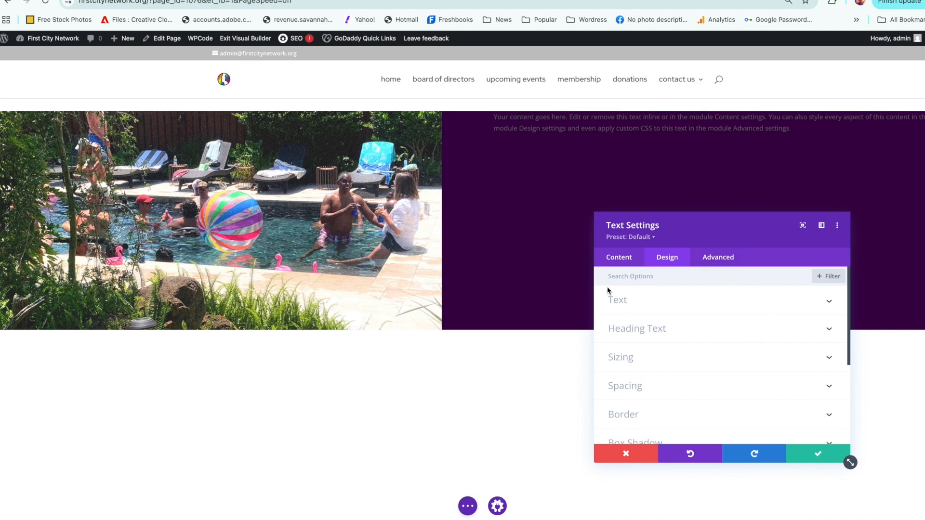
{"action": "left_click", "coordinate": [620, 259]}
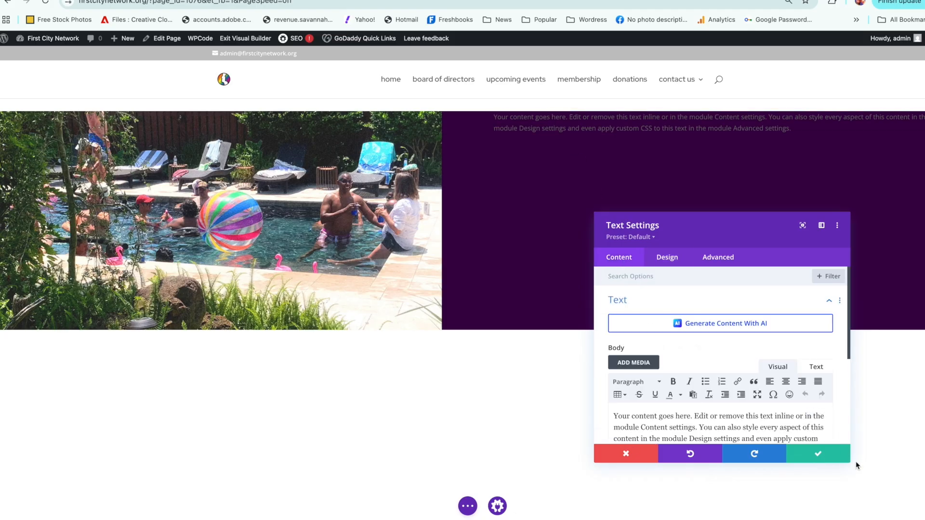
{"action": "left_click_drag", "start_coordinate": [847, 460], "coordinate": [875, 516]}
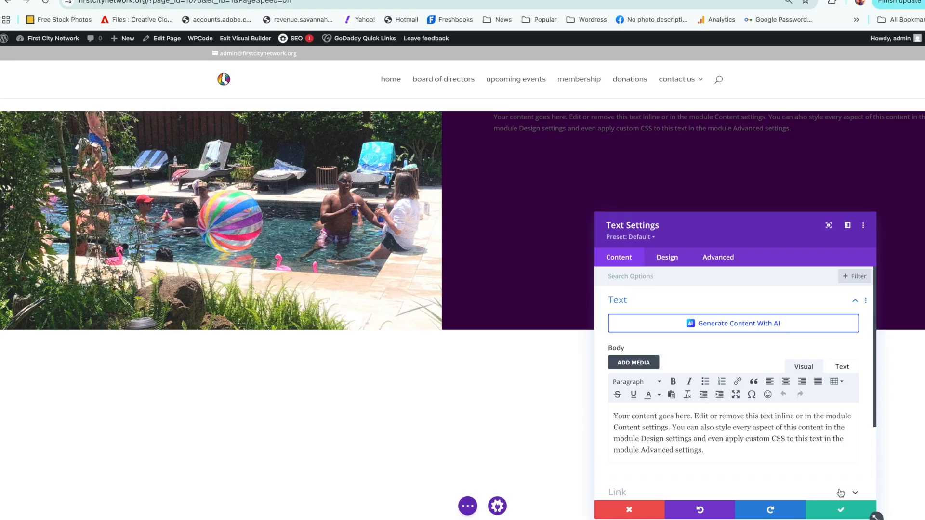
{"action": "left_click_drag", "start_coordinate": [727, 457], "coordinate": [613, 414]}
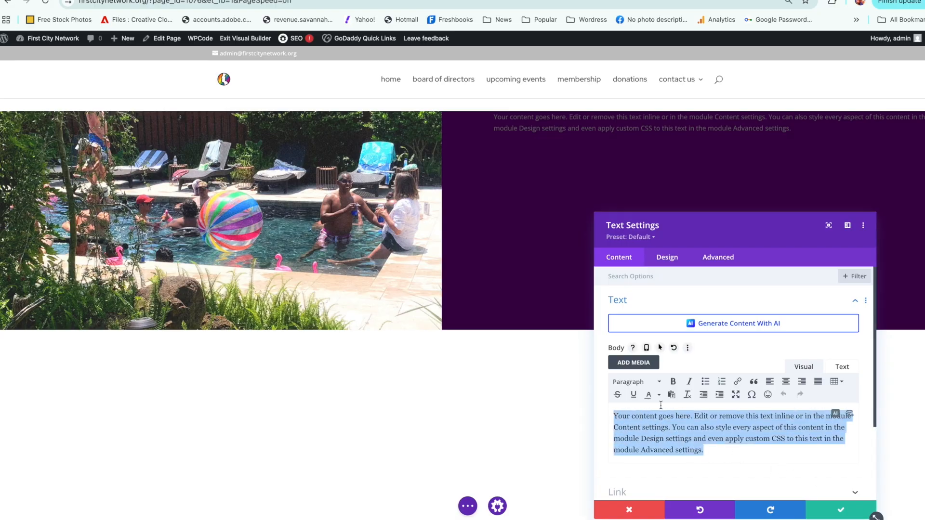
{"action": "left_click", "coordinate": [735, 451]}
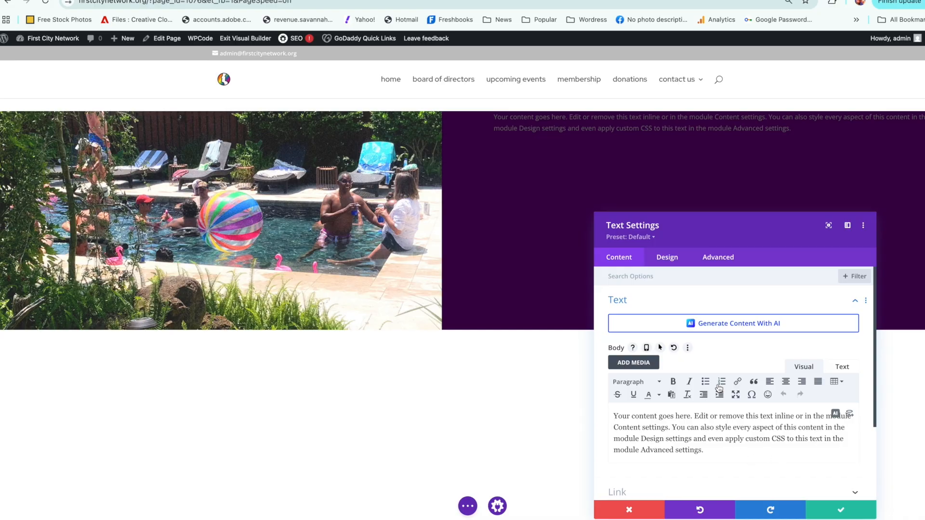
Step: Set the module's text color to white and text size to 16px, and move the settings window higher
{"action": "left_click", "coordinate": [667, 258]}
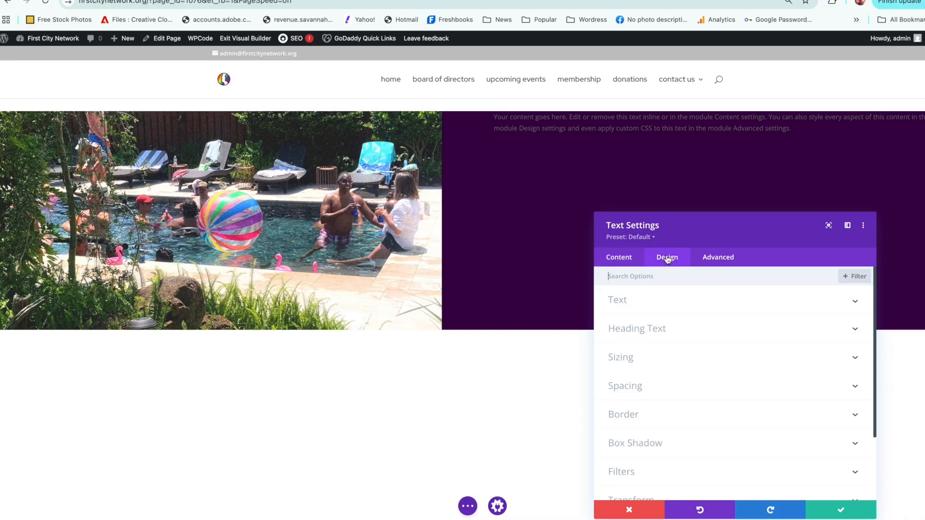
{"action": "left_click", "coordinate": [665, 301]}
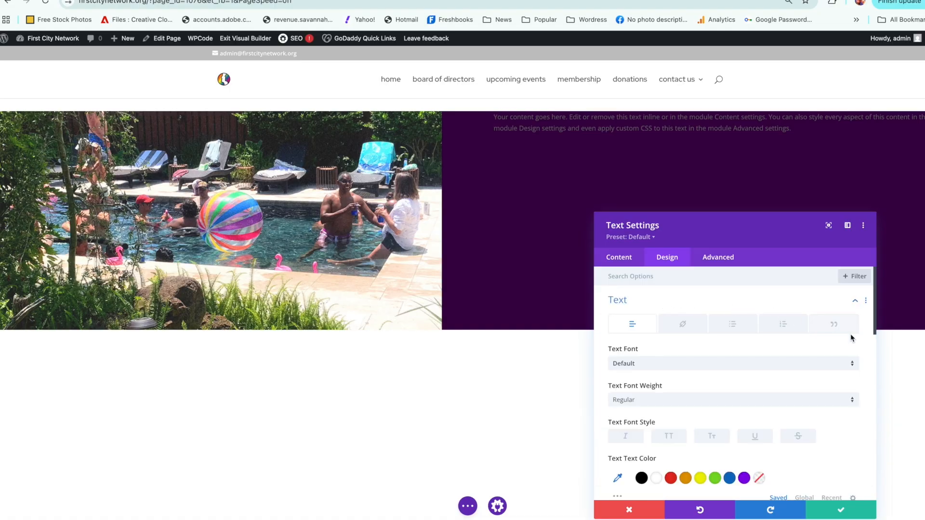
{"action": "left_click_drag", "start_coordinate": [874, 309], "coordinate": [857, 354]}
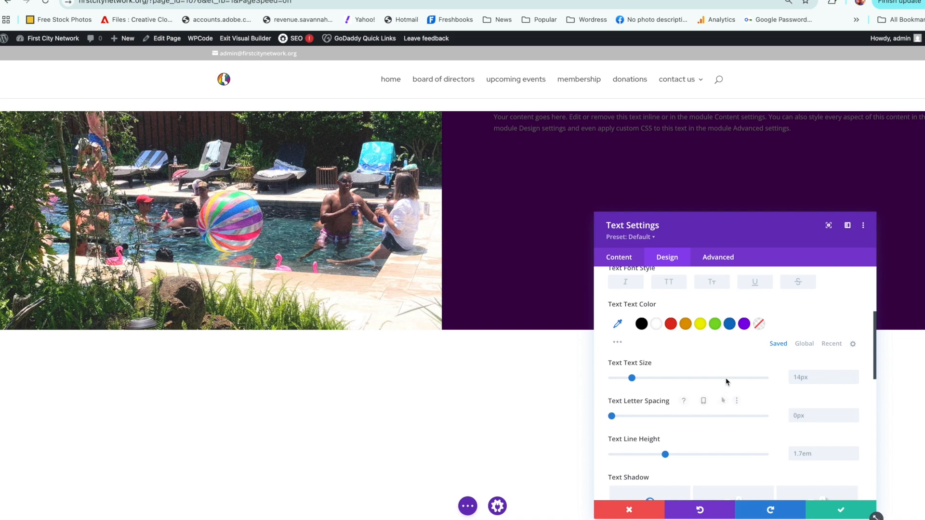
{"action": "left_click", "coordinate": [657, 325]}
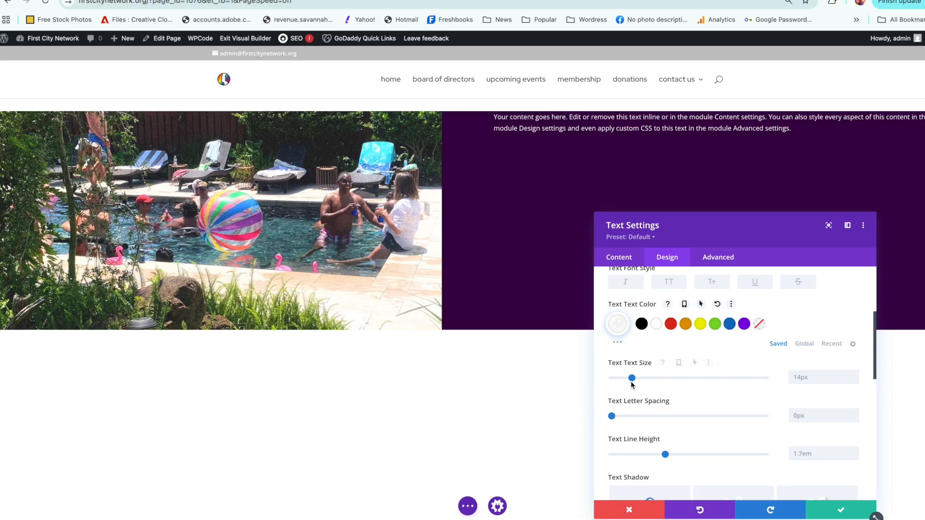
{"action": "left_click_drag", "start_coordinate": [632, 380], "coordinate": [635, 381]}
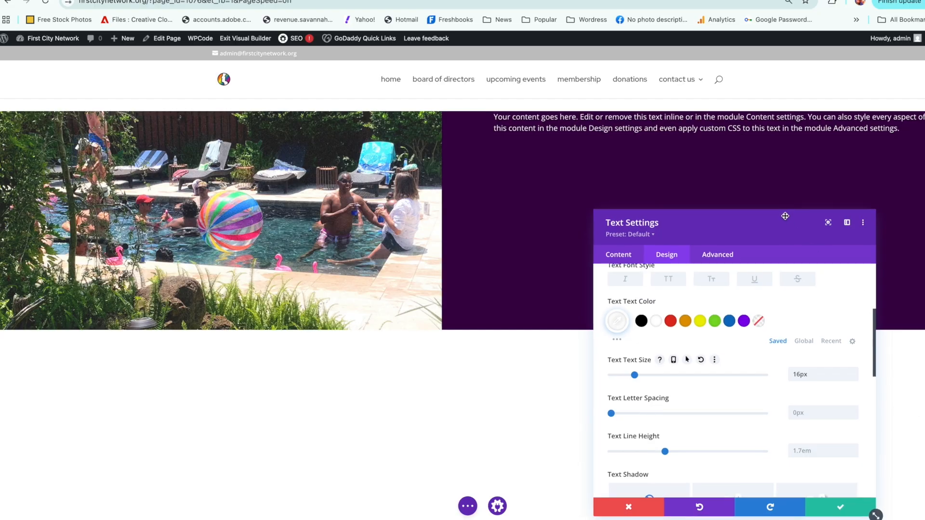
{"action": "left_click_drag", "start_coordinate": [787, 224], "coordinate": [759, 152]}
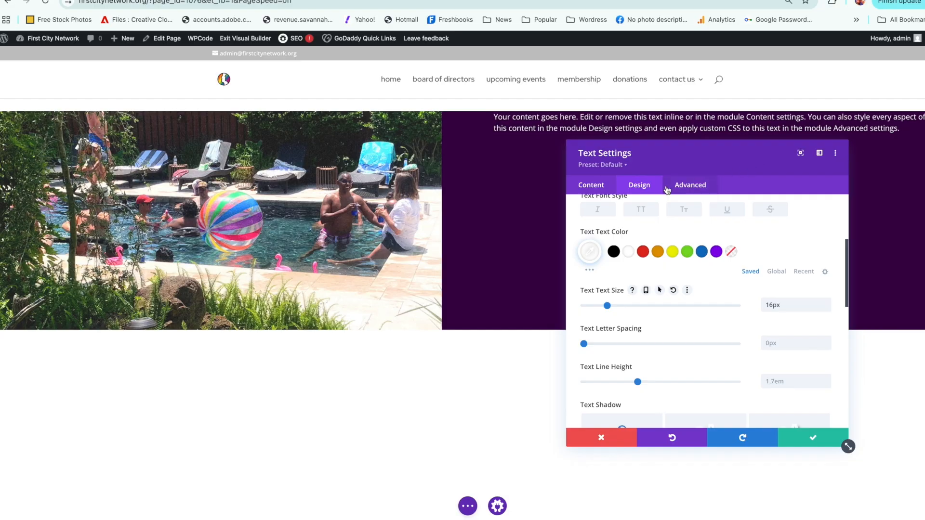
Step: Save the text module's settings
{"action": "left_click", "coordinate": [791, 437]}
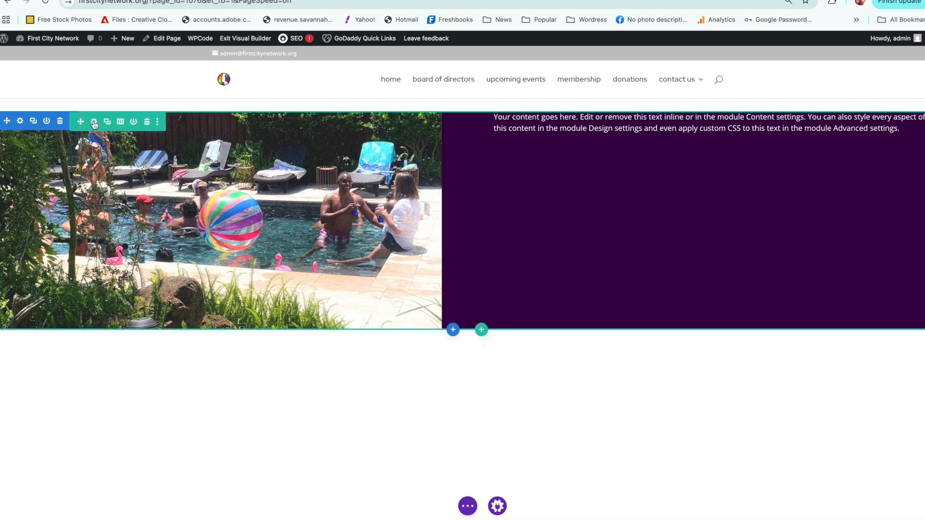
Step: Set the row's top and bottom padding to 30px
{"action": "left_click", "coordinate": [94, 123]}
{"action": "left_click", "coordinate": [635, 189]}
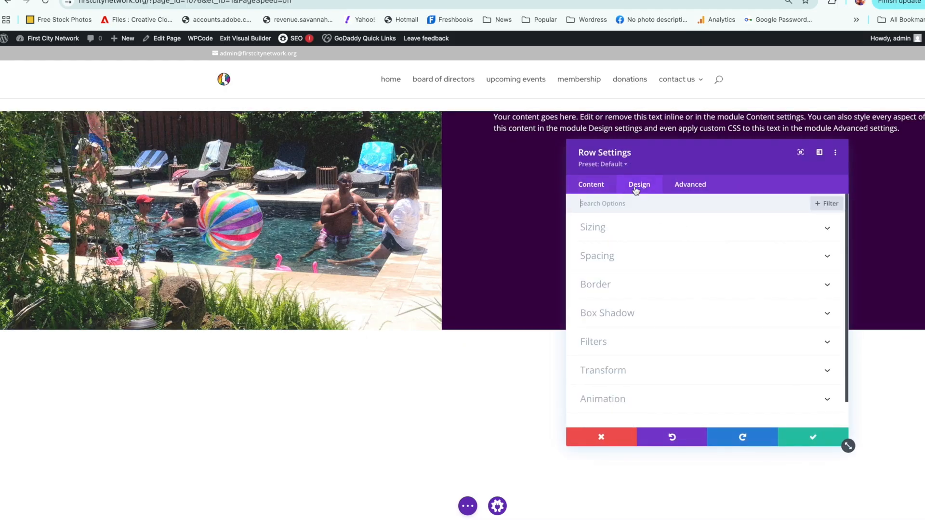
{"action": "left_click", "coordinate": [625, 260]}
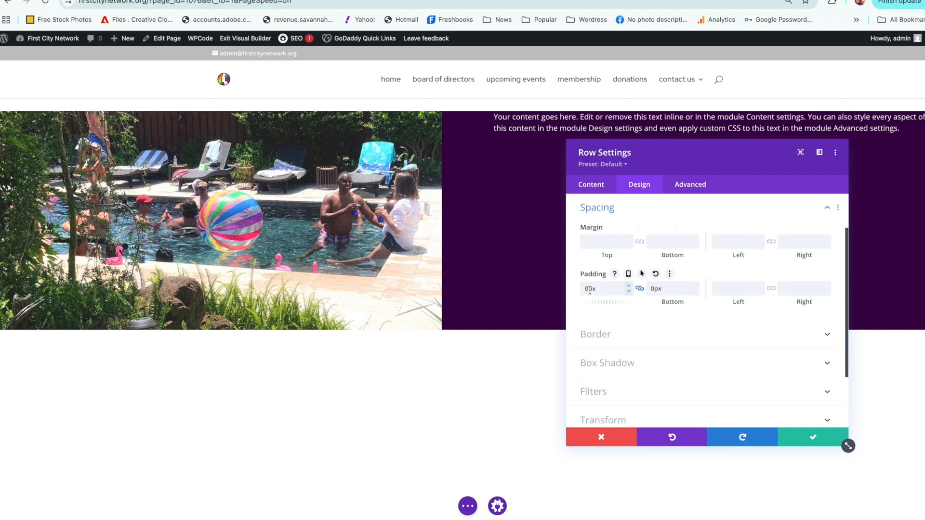
{"action": "type", "text": "3"}
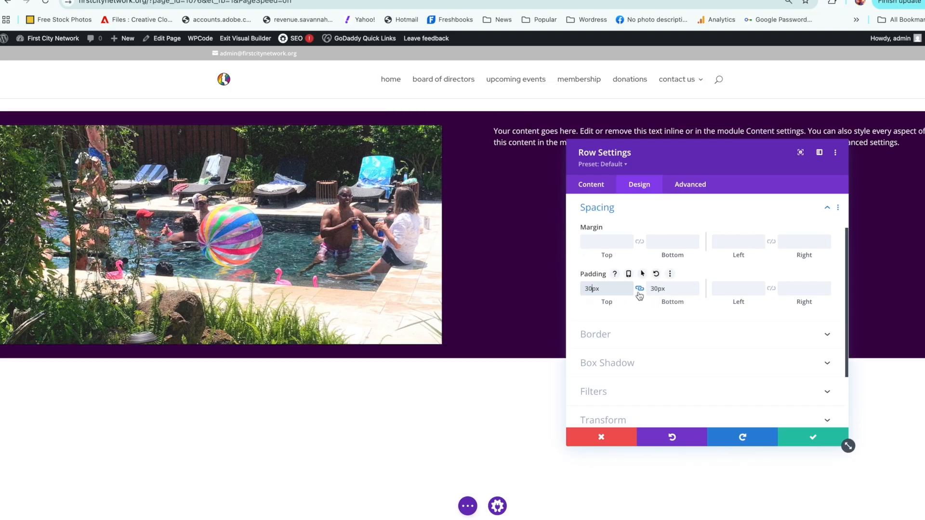
Step: Clear the row's bottom and top padding values and save the row settings
{"action": "double_click", "coordinate": [672, 290]}
{"action": "key", "text": "BackSpace"}
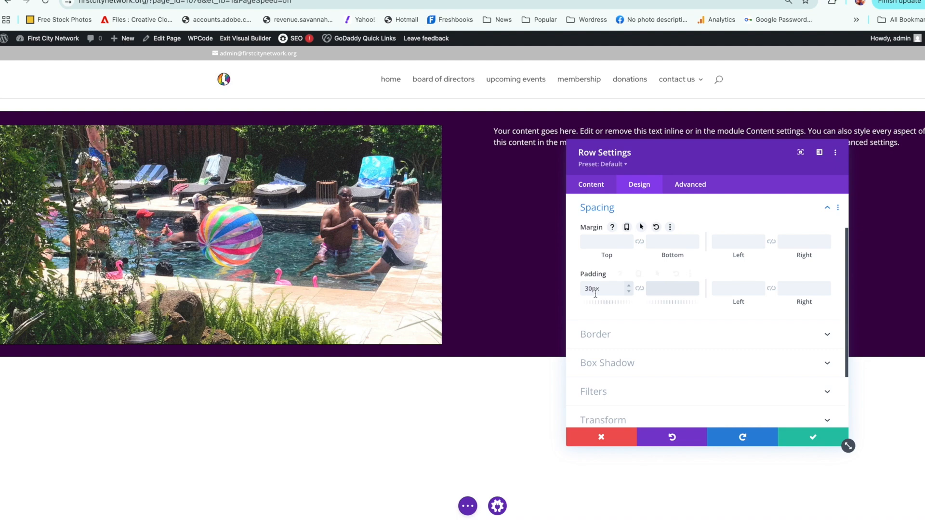
{"action": "left_click", "coordinate": [632, 292]}
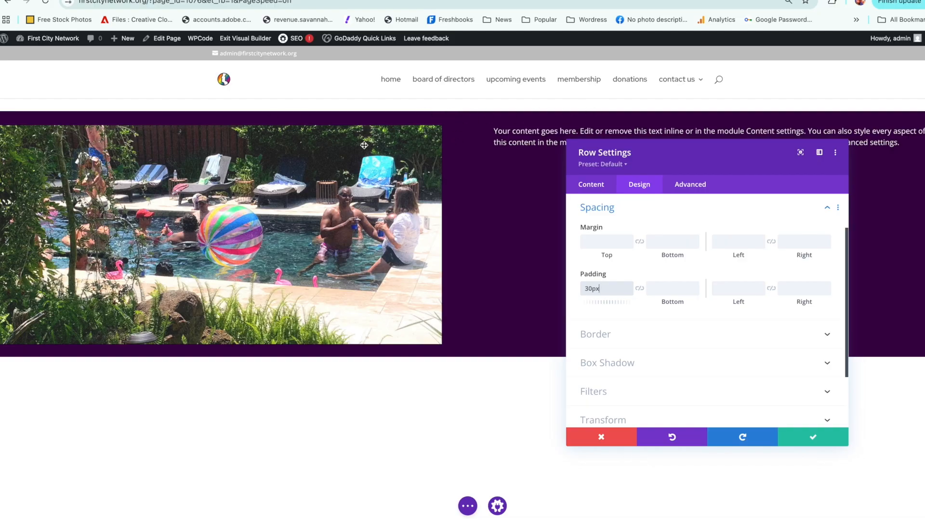
{"action": "double_click", "coordinate": [590, 288]}
{"action": "key", "text": "BackSpace"}
{"action": "left_click", "coordinate": [800, 437]}
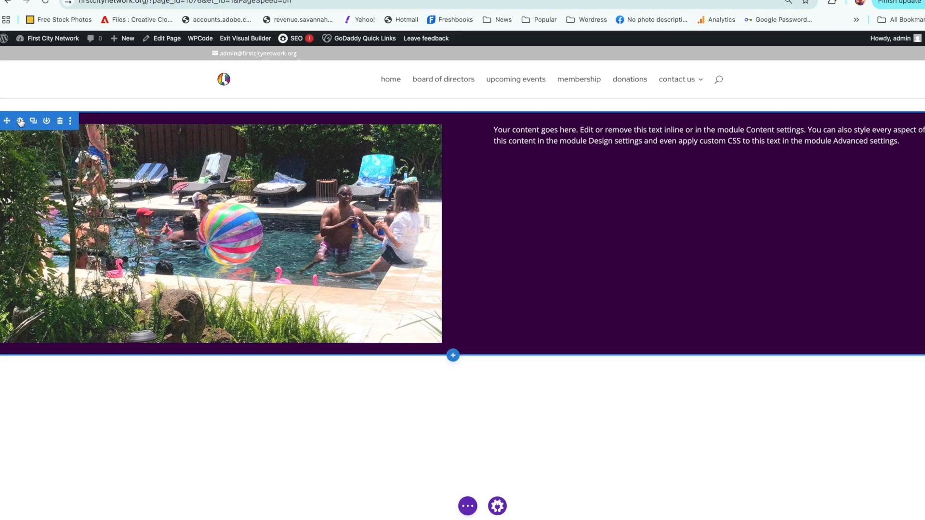
Step: Set the row's top and bottom margin and padding to 0px and save the row settings
{"action": "left_click", "coordinate": [94, 122]}
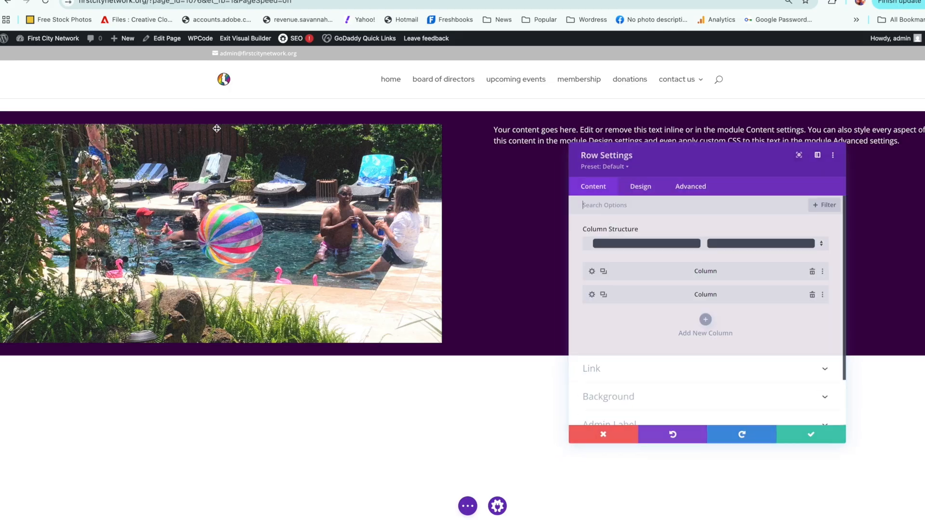
{"action": "left_click", "coordinate": [640, 185]}
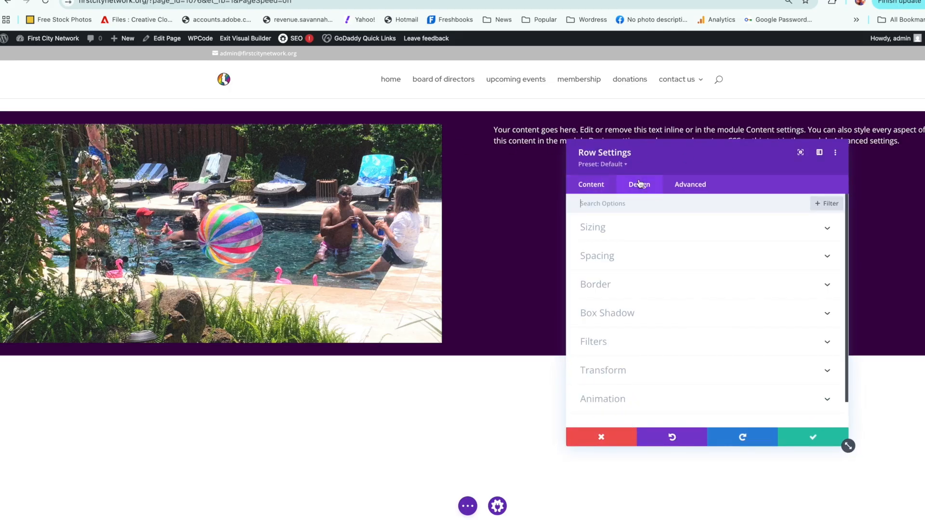
{"action": "left_click", "coordinate": [640, 256]}
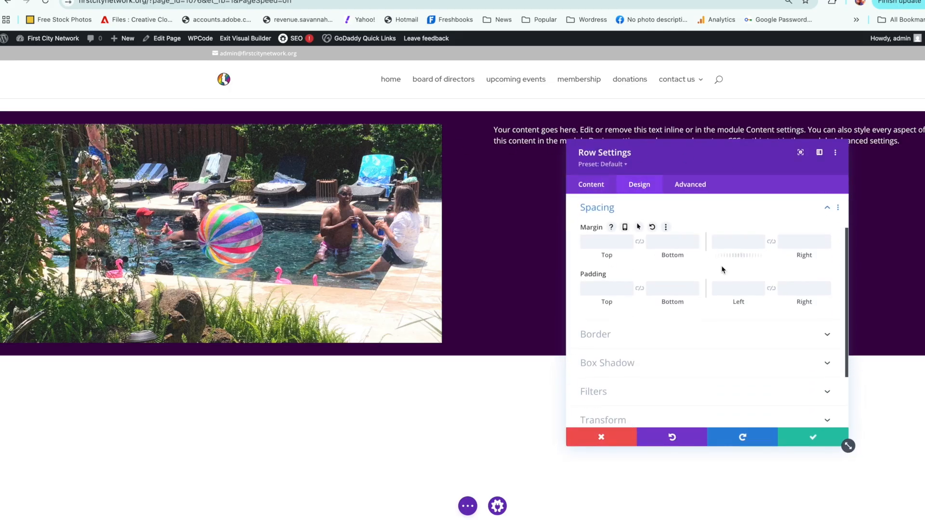
{"action": "left_click", "coordinate": [602, 243]}
{"action": "type", "text": "0"}
{"action": "left_click", "coordinate": [606, 289]}
{"action": "type", "text": "0"}
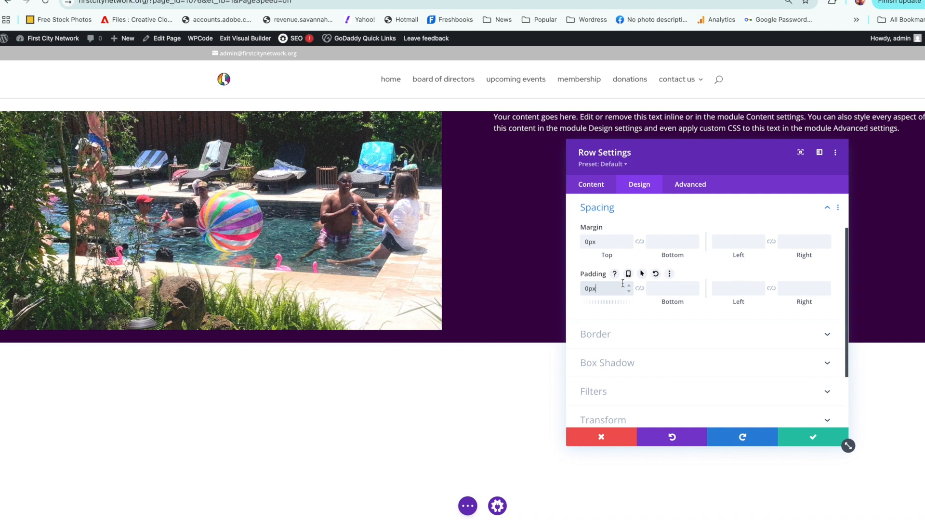
{"action": "left_click", "coordinate": [673, 290]}
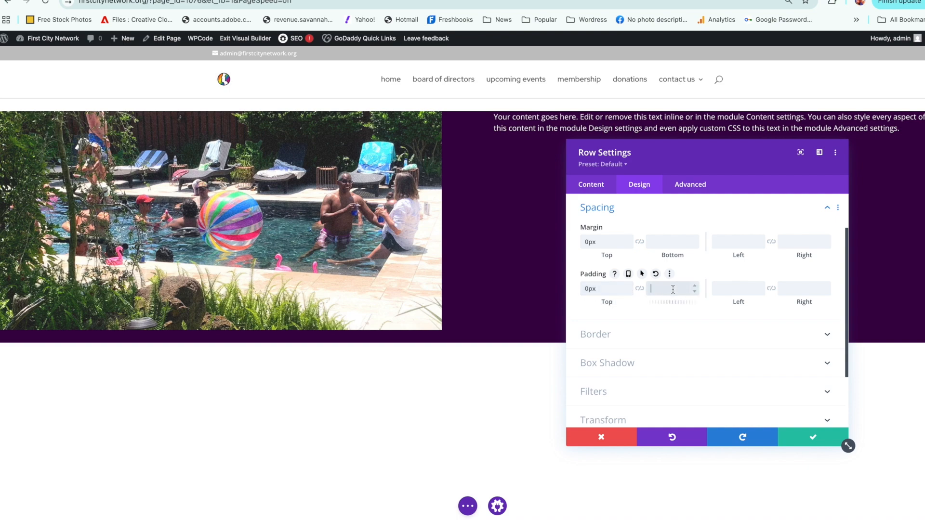
{"action": "left_click", "coordinate": [660, 242]}
{"action": "type", "text": "0"}
{"action": "left_click", "coordinate": [662, 289]}
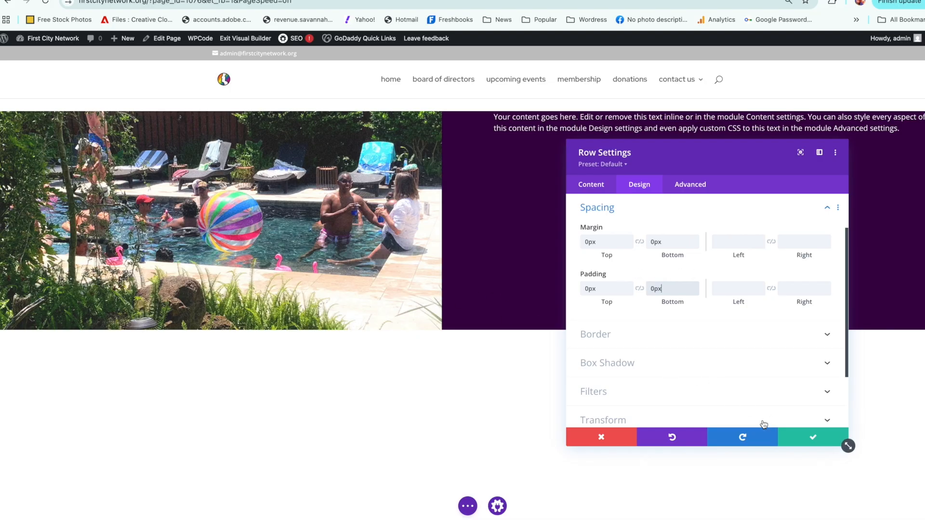
{"action": "left_click", "coordinate": [789, 437]}
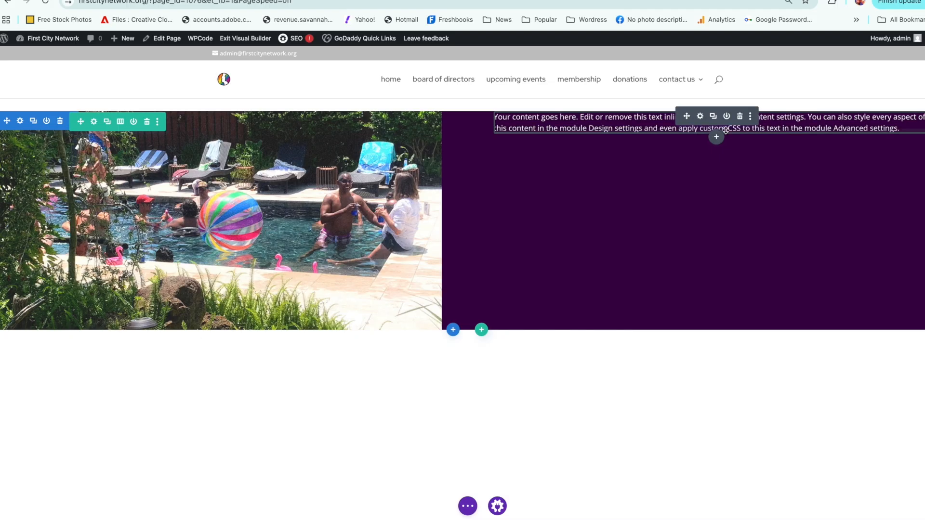
Step: Try a 90px top margin on the text module and replace it with a top padding of 90px
{"action": "left_click", "coordinate": [700, 117]}
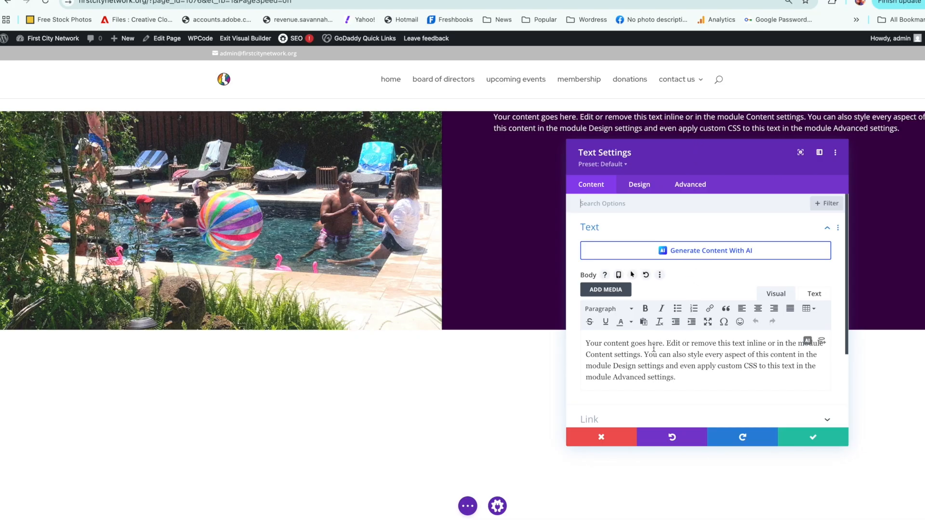
{"action": "left_click", "coordinate": [635, 186]}
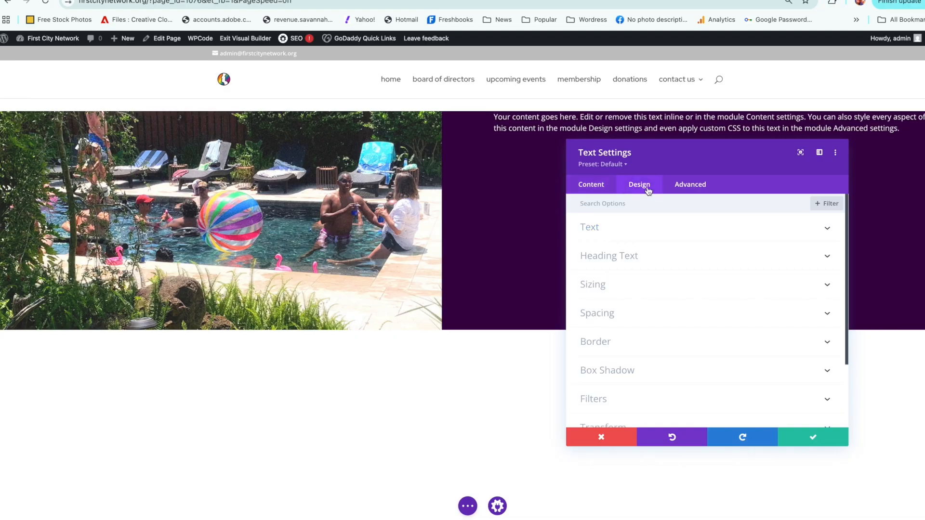
{"action": "left_click", "coordinate": [657, 318]}
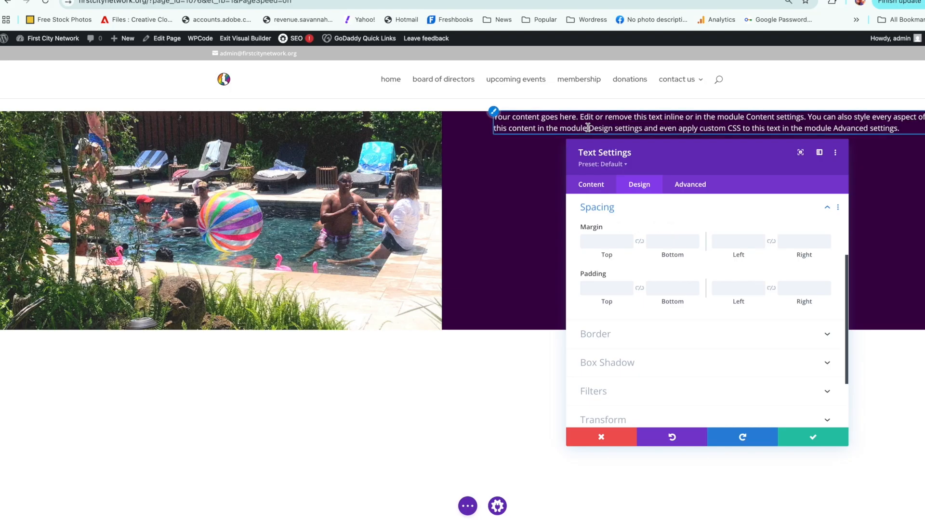
{"action": "left_click", "coordinate": [602, 242]}
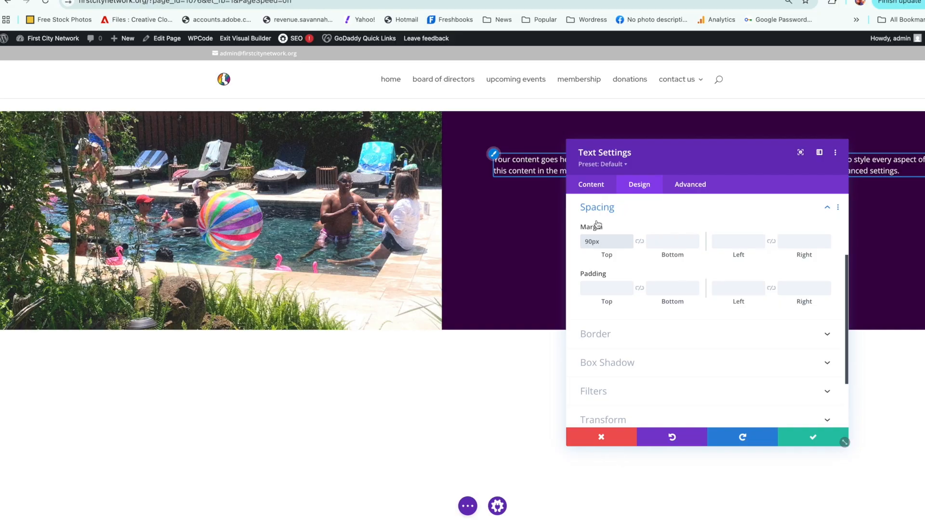
{"action": "left_click_drag", "start_coordinate": [614, 241], "coordinate": [584, 217]}
{"action": "key", "text": "BackSpace"}
{"action": "left_click", "coordinate": [597, 288]}
{"action": "type", "text": "90"}
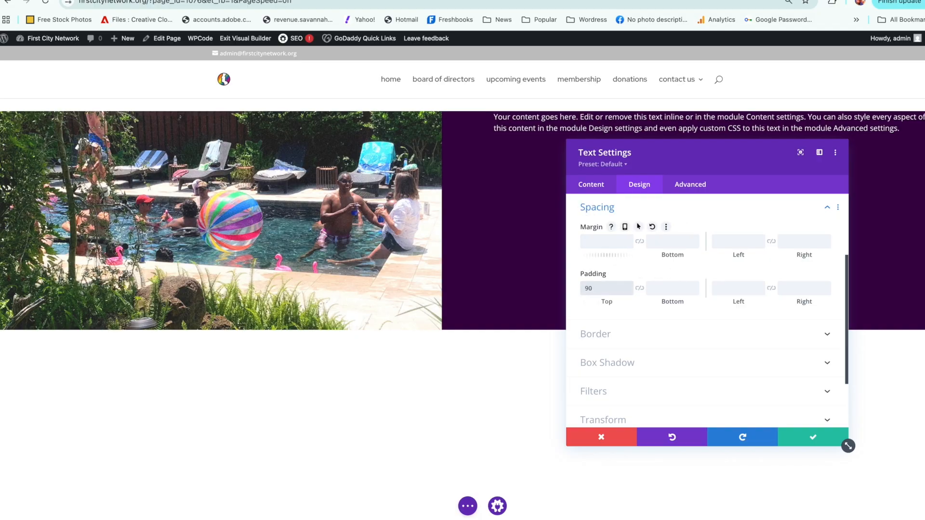
{"action": "type", "text": "px"}
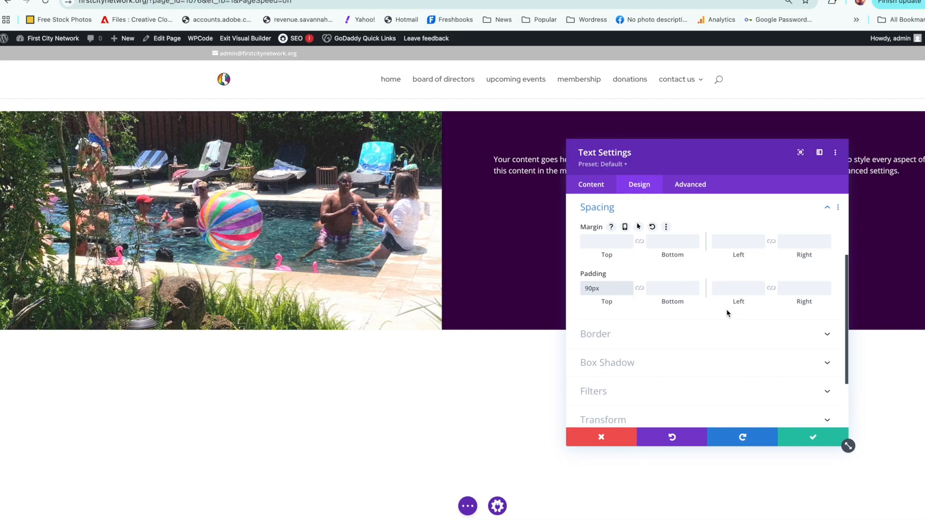
Step: Move the settings window clear of the text, set the text module's right padding to 120px, and save the module
{"action": "left_click_drag", "start_coordinate": [666, 162], "coordinate": [624, 270]}
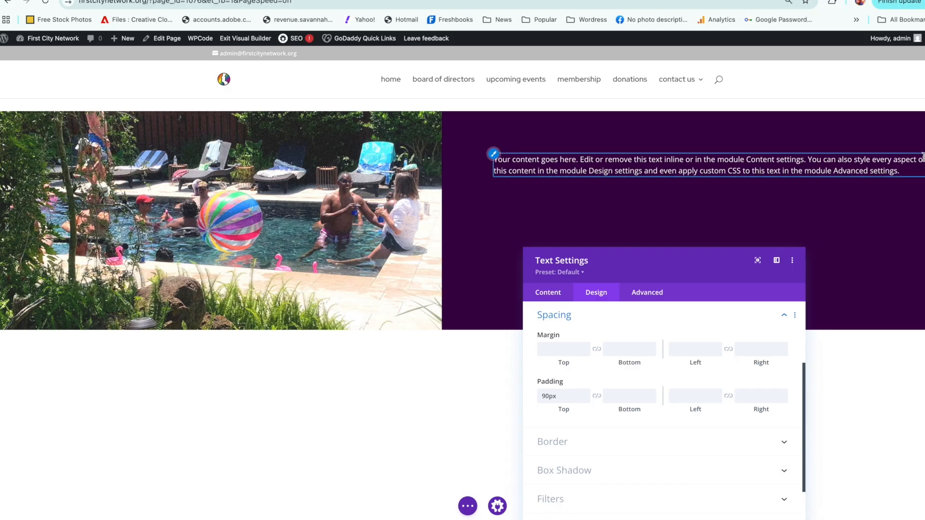
{"action": "left_click_drag", "start_coordinate": [740, 259], "coordinate": [751, 154]}
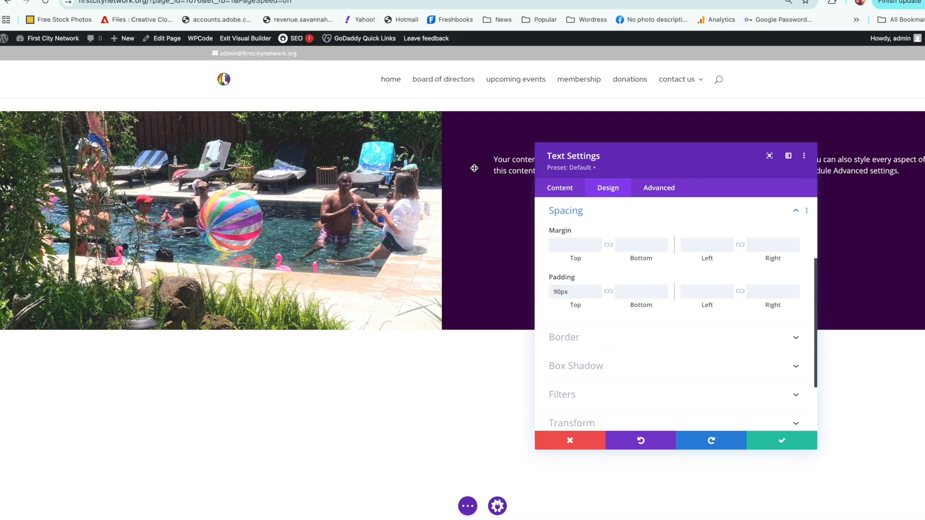
{"action": "left_click_drag", "start_coordinate": [735, 162], "coordinate": [405, 179]}
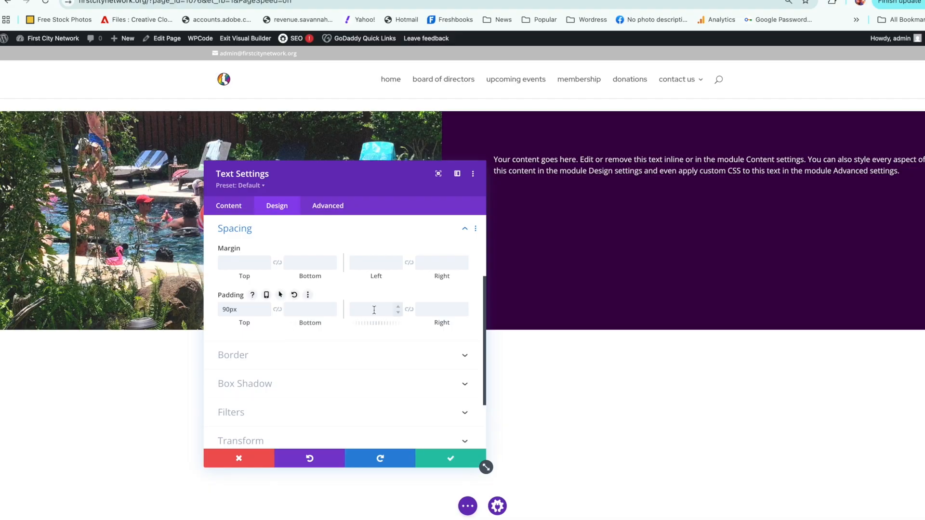
{"action": "left_click", "coordinate": [440, 311]}
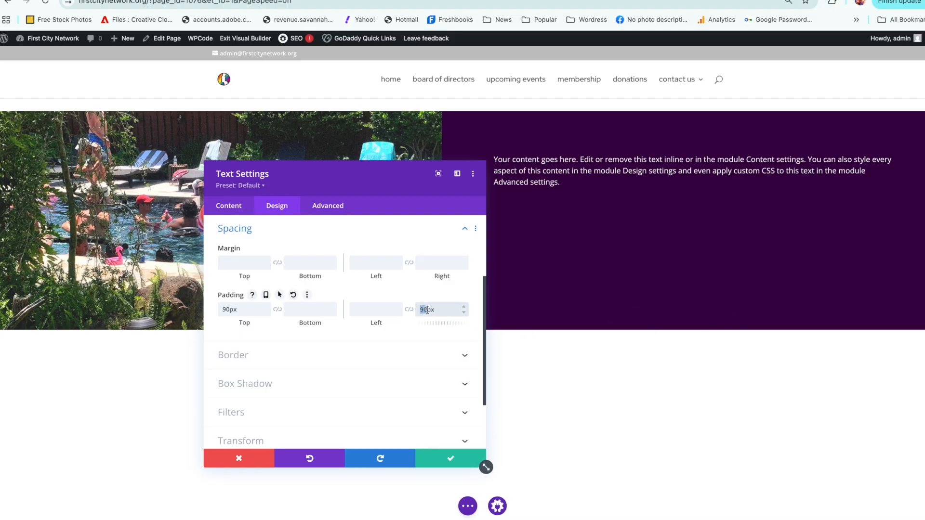
{"action": "type", "text": "120"}
{"action": "left_click_drag", "start_coordinate": [398, 190], "coordinate": [776, 195]}
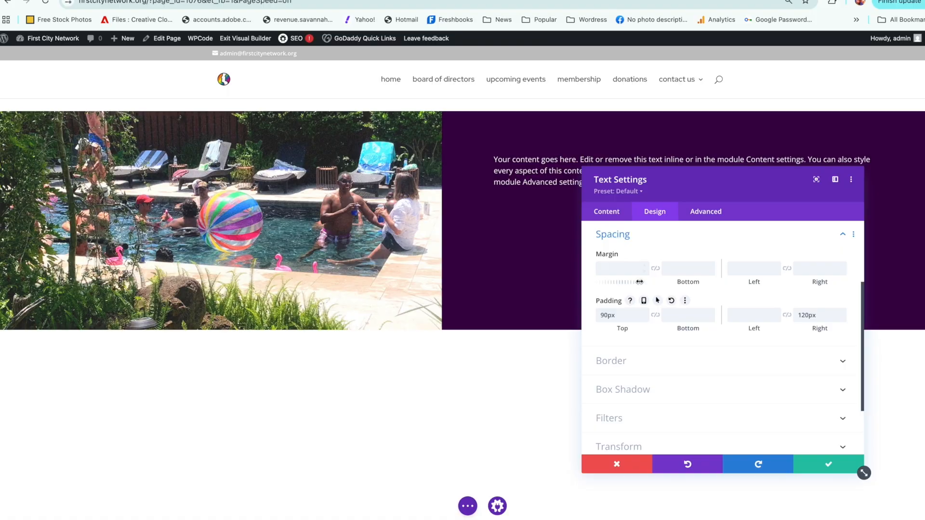
{"action": "left_click", "coordinate": [803, 467]}
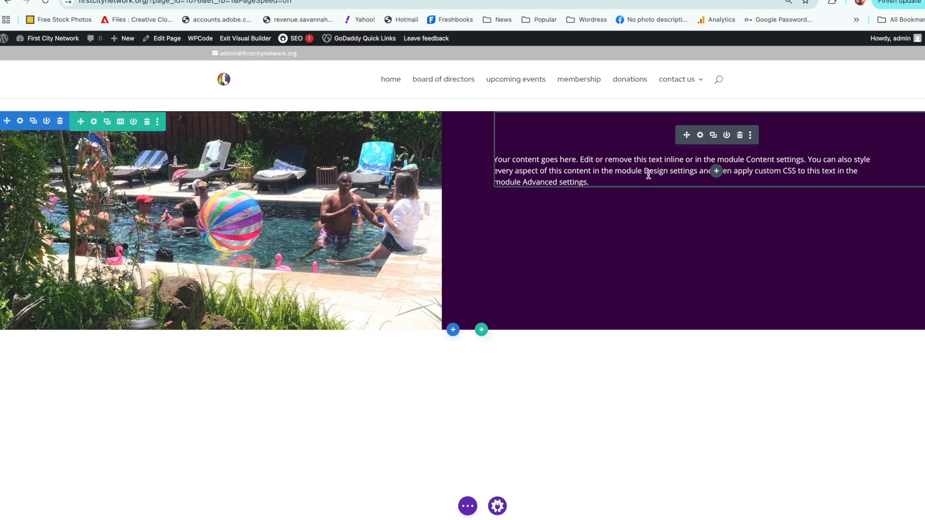
Step: Add the line "THIS IS HOW YOU ADD A HEADER" above the placeholder paragraph in the text module's body
{"action": "left_click", "coordinate": [700, 136]}
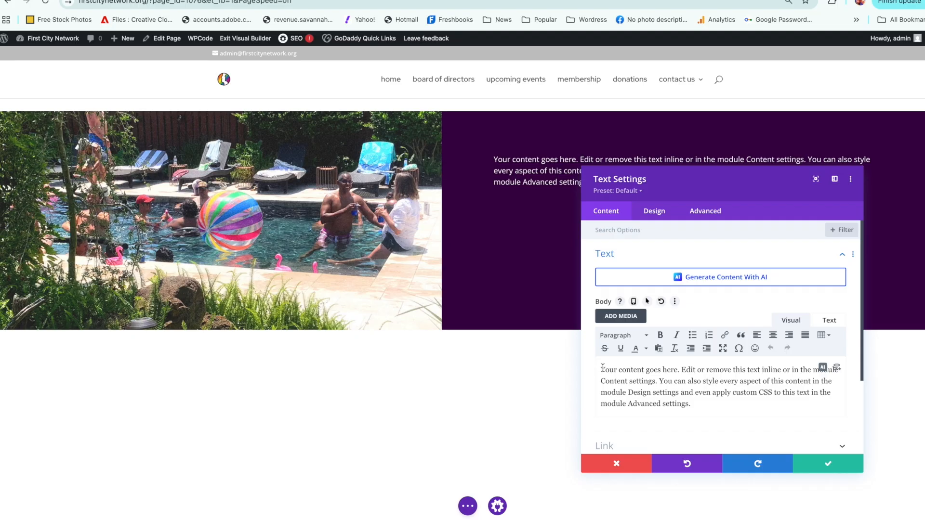
{"action": "key", "text": "Return"}
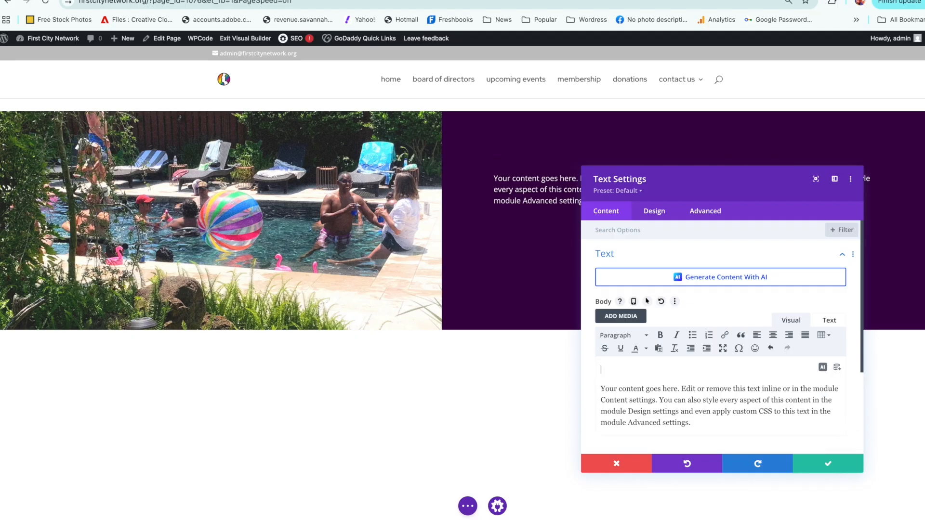
{"action": "type", "text": "THIS IS HOW YOU ADD"}
{"action": "type", "text": "A"}
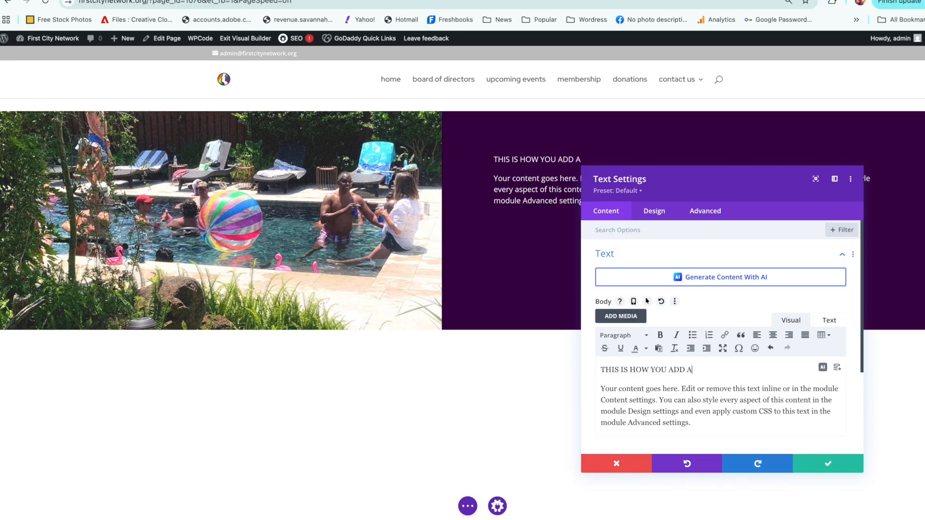
{"action": "type", "text": " HEADER"}
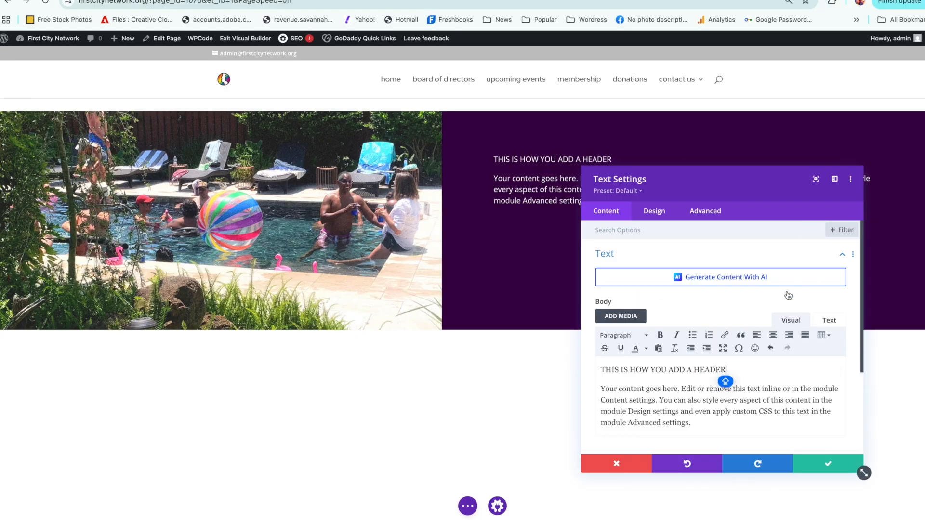
Step: Format the "THIS IS HOW YOU ADD A HEADER" line as Heading 1
{"action": "left_click", "coordinate": [666, 369]}
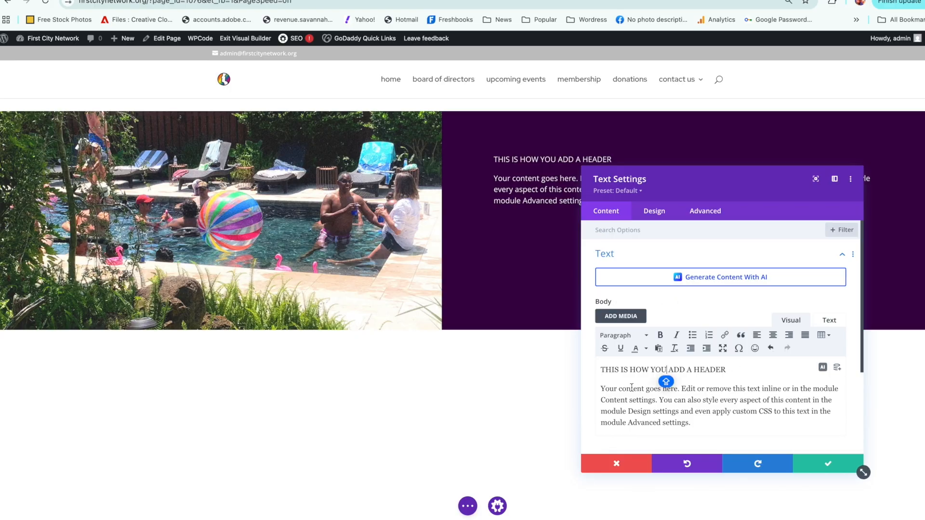
{"action": "left_click", "coordinate": [726, 369]}
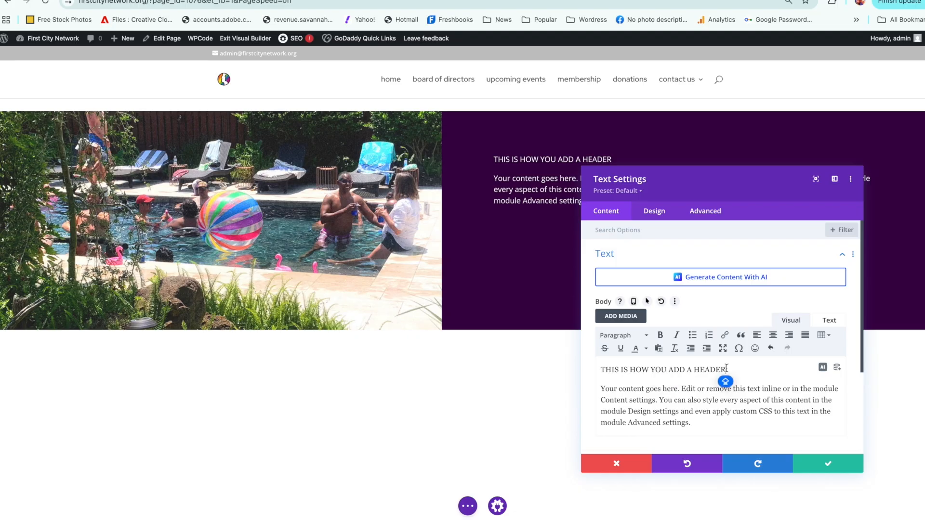
{"action": "left_click", "coordinate": [597, 371], "text": "shift"}
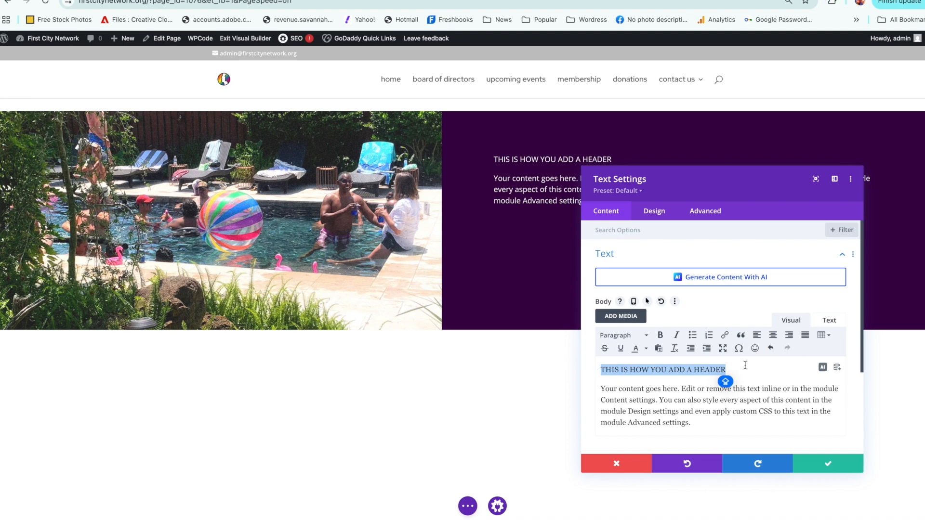
{"action": "left_click", "coordinate": [647, 337]}
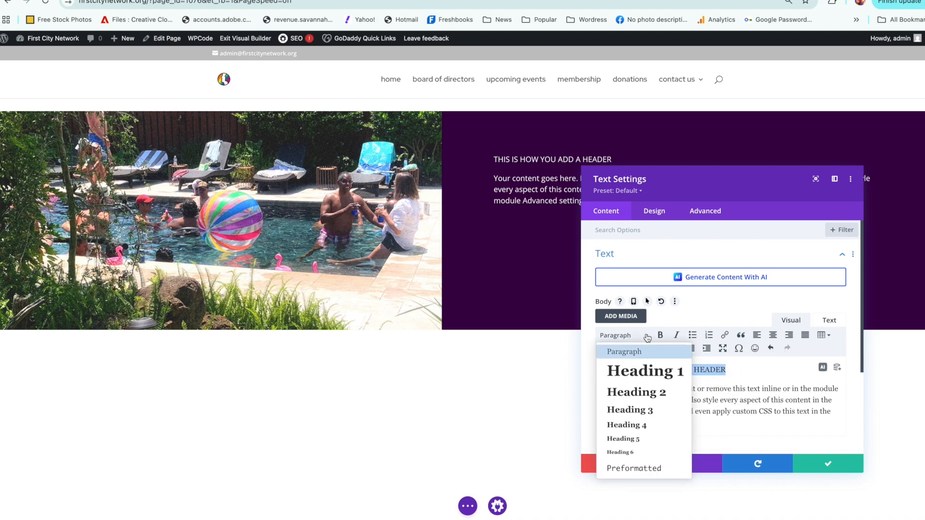
{"action": "left_click", "coordinate": [646, 371]}
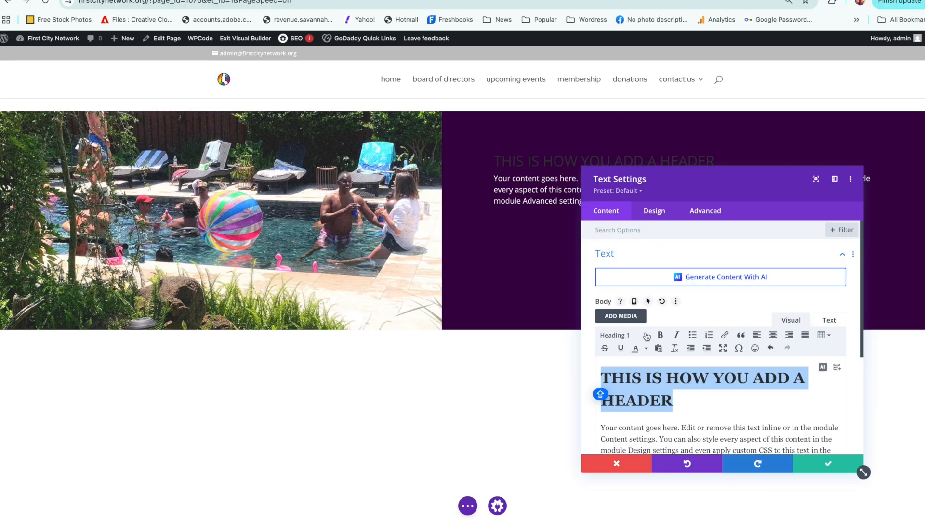
Step: Try Heading 2, Heading 3 and Heading 4 on the "THIS IS HOW YOU ADD A HEADER" line and return it to Heading 1
{"action": "left_click", "coordinate": [646, 336]}
{"action": "left_click", "coordinate": [646, 392]}
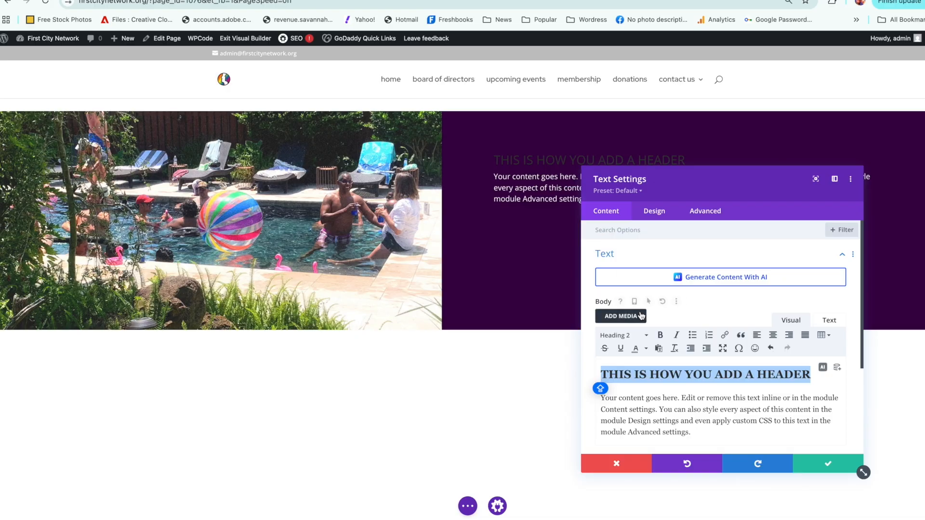
{"action": "left_click", "coordinate": [643, 337]}
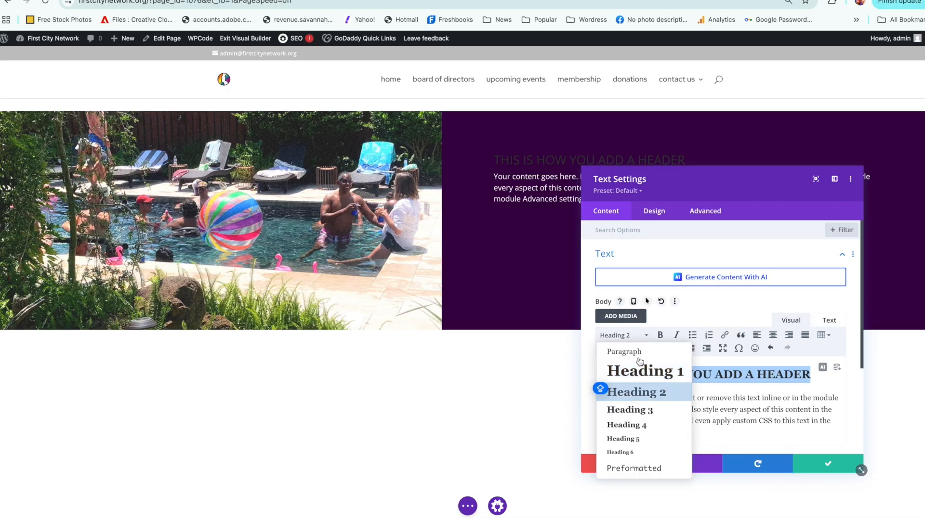
{"action": "left_click", "coordinate": [631, 405]}
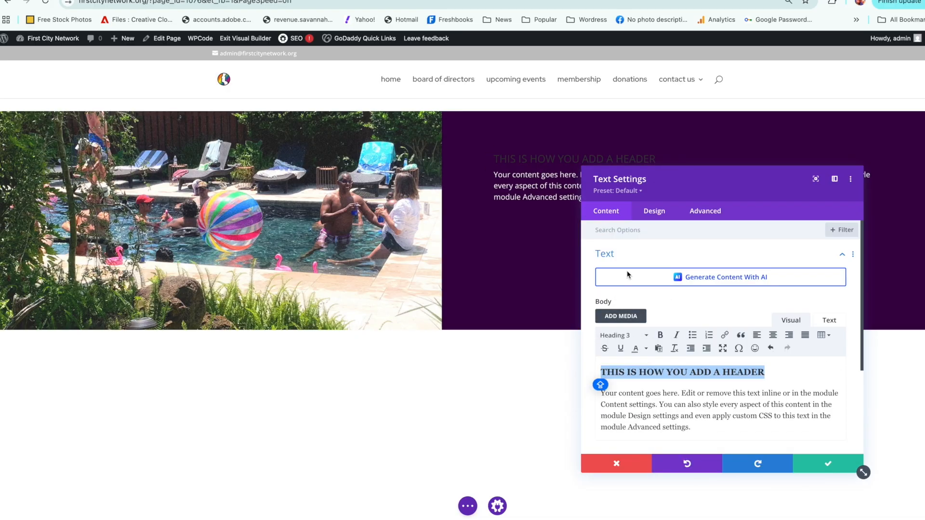
{"action": "left_click", "coordinate": [640, 337]}
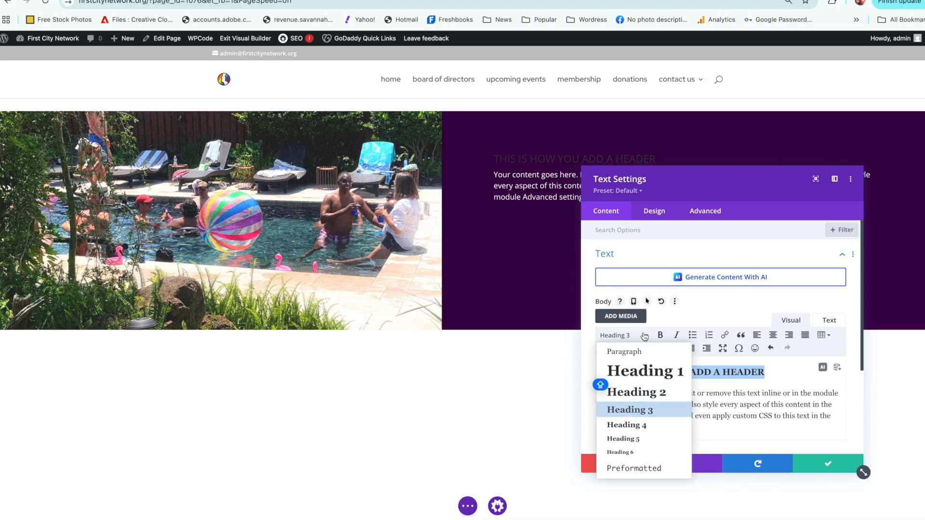
{"action": "left_click", "coordinate": [623, 425]}
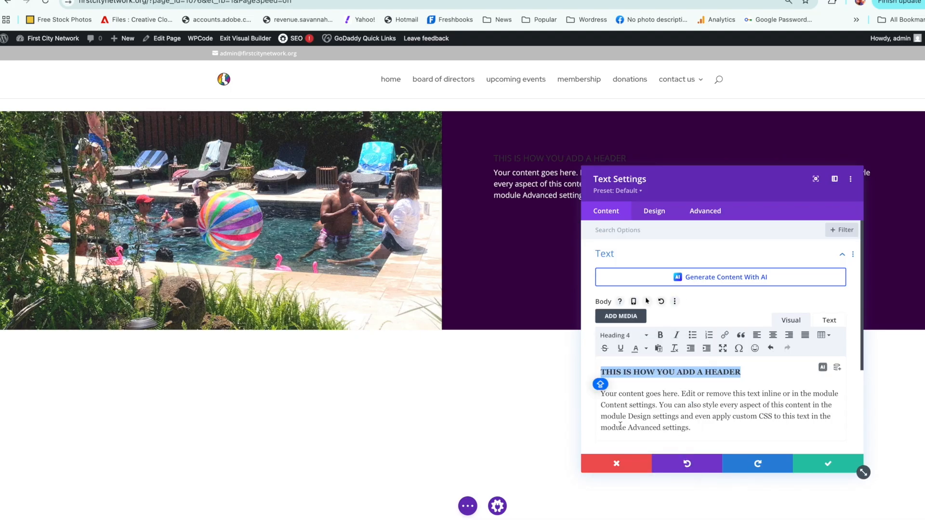
{"action": "left_click", "coordinate": [650, 336]}
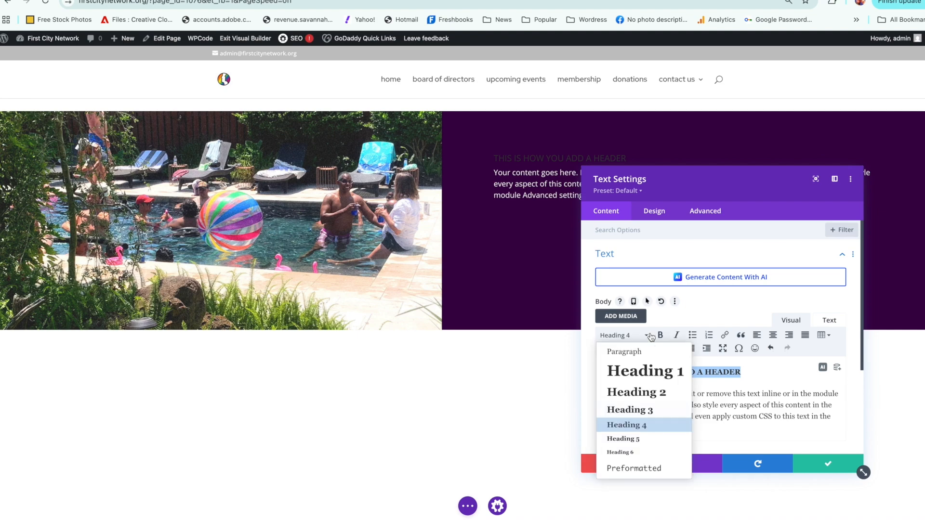
{"action": "left_click", "coordinate": [638, 370]}
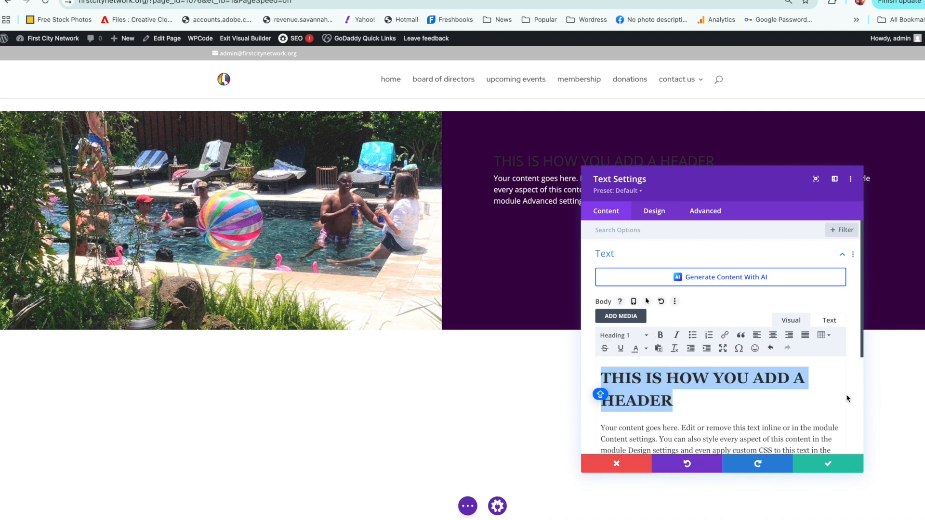
{"action": "left_click", "coordinate": [800, 403]}
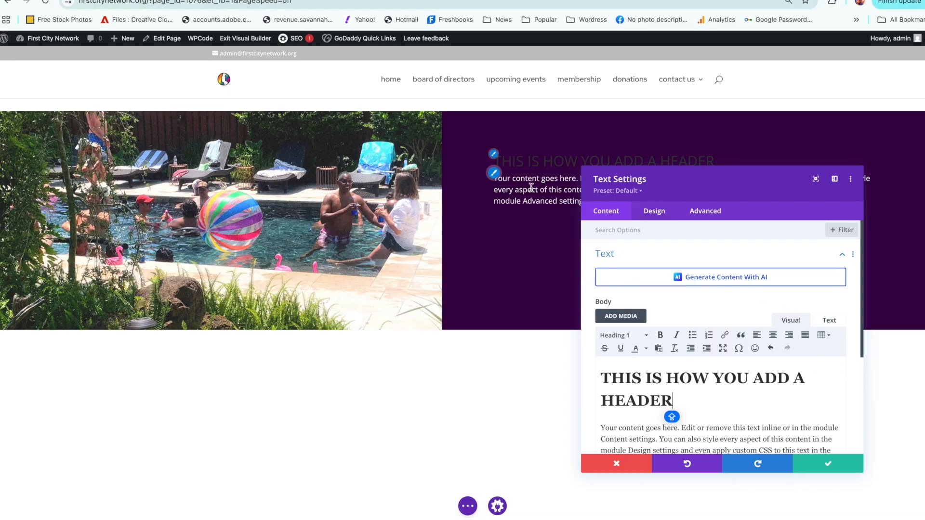
Step: Try yellow and blue as the text module's H1 heading color, and replace them with the custom turquoise #0bedc7
{"action": "left_click", "coordinate": [660, 215]}
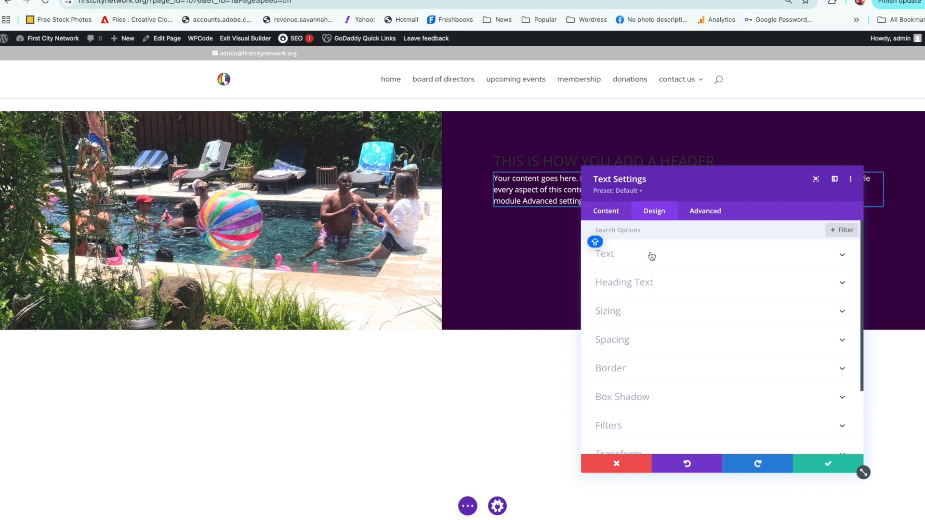
{"action": "left_click", "coordinate": [653, 283]}
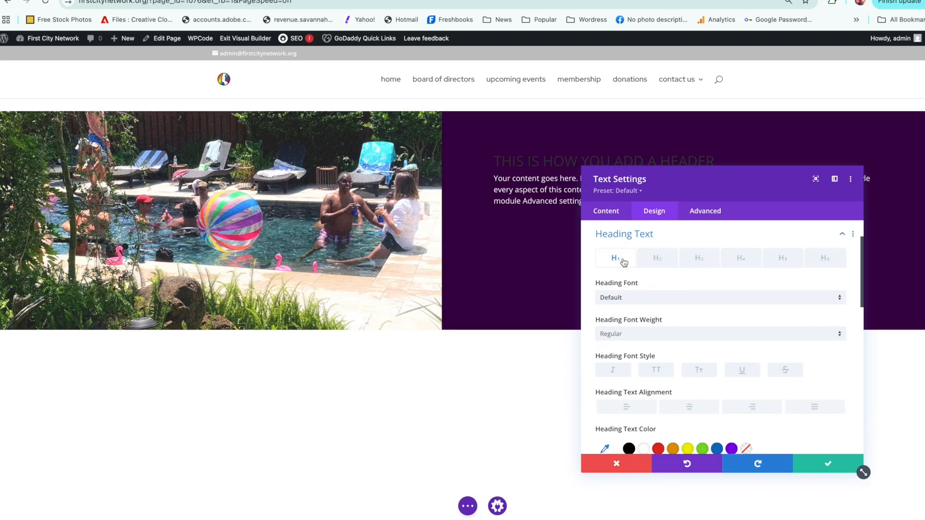
{"action": "scroll", "coordinate": [858, 317], "scroll_direction": "down", "scroll_amount": 3}
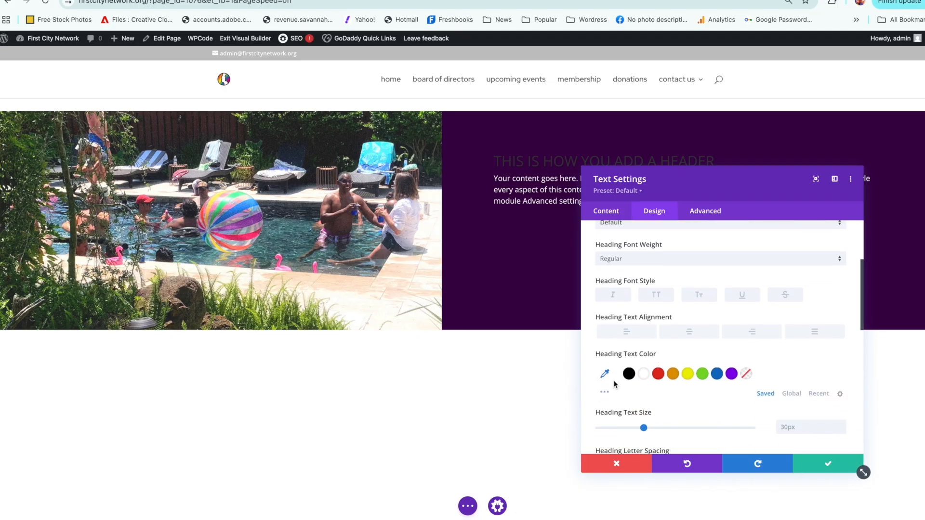
{"action": "left_click", "coordinate": [687, 374]}
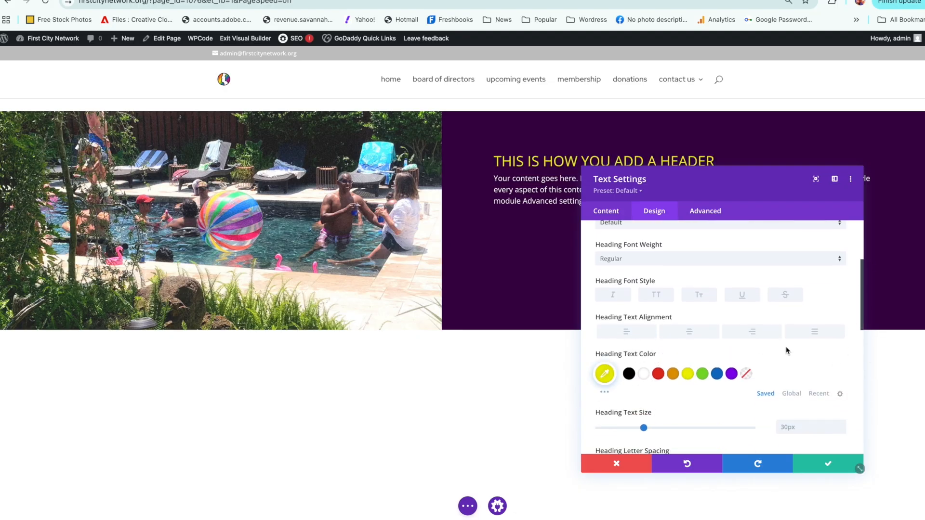
{"action": "left_click", "coordinate": [718, 374]}
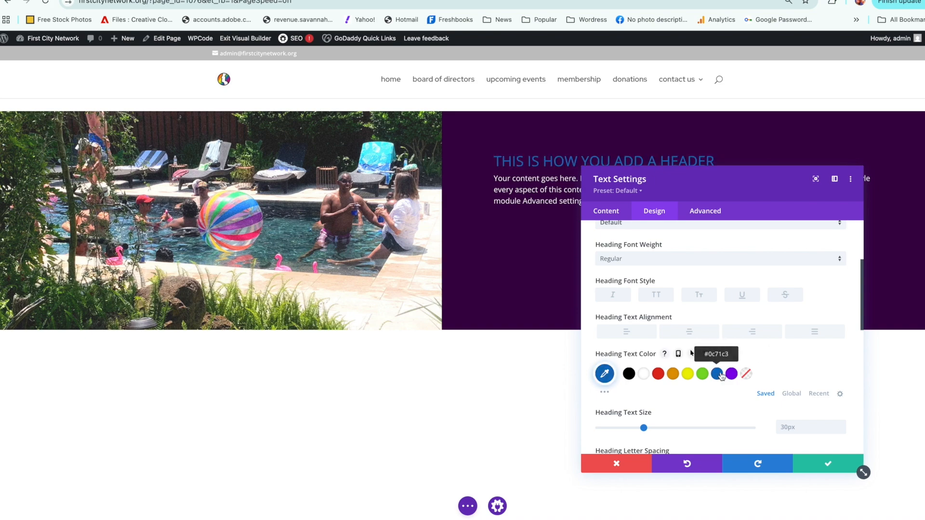
{"action": "left_click", "coordinate": [606, 375]}
{"action": "left_click", "coordinate": [726, 389]}
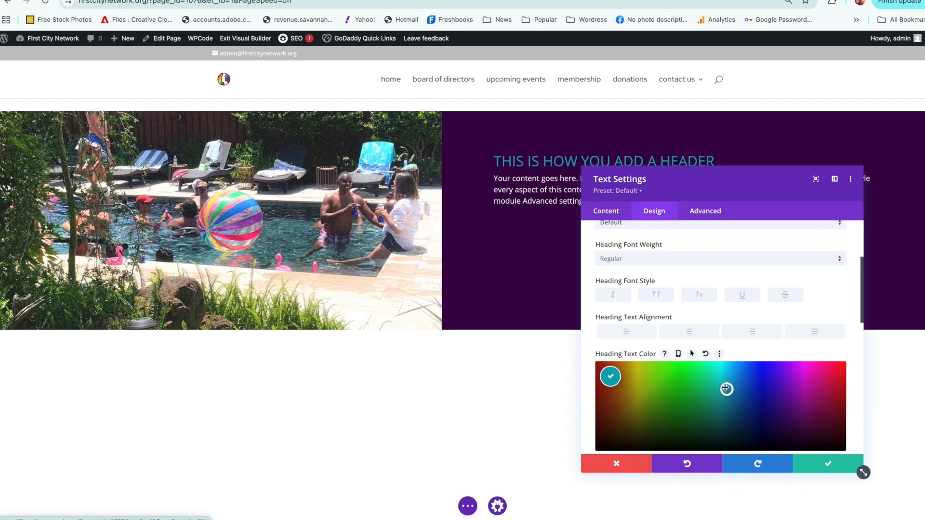
{"action": "left_click", "coordinate": [715, 379]}
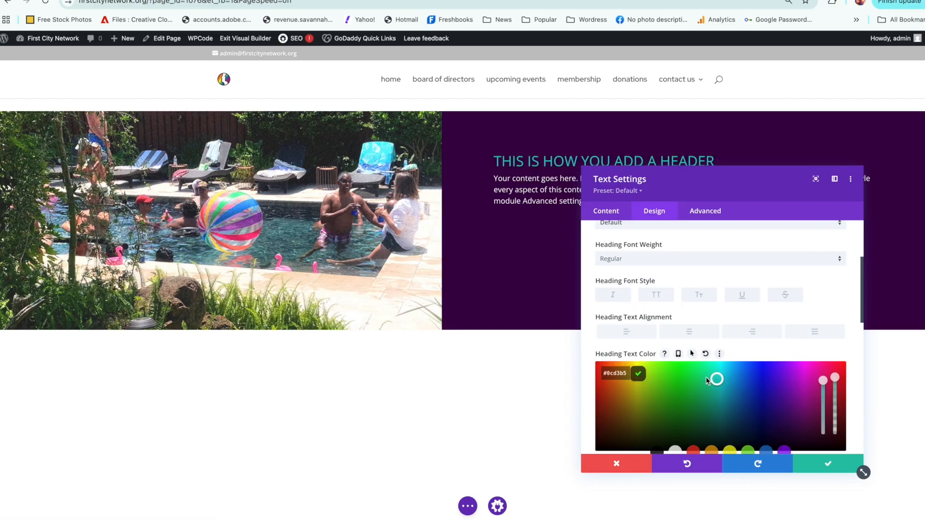
{"action": "left_click", "coordinate": [711, 401]}
{"action": "mouse_move", "coordinate": [711, 401]}
{"action": "left_mouse_down"}
{"action": "mouse_move", "coordinate": [727, 384]}
{"action": "mouse_move", "coordinate": [715, 369]}
{"action": "left_mouse_up"}
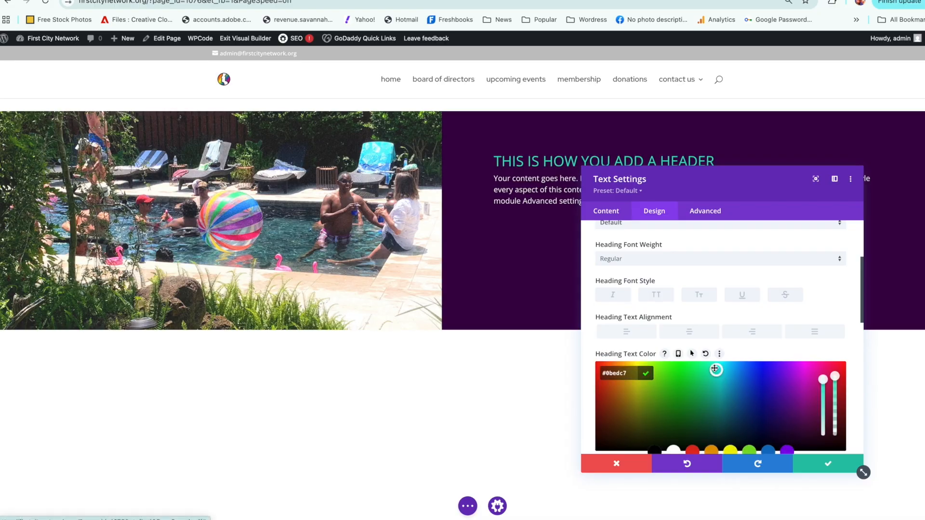
Step: Try 50% opacity and a paler saturation on the heading color, then settle on the fully opaque, fully saturated turquoise #00edc5
{"action": "right_click", "coordinate": [835, 413]}
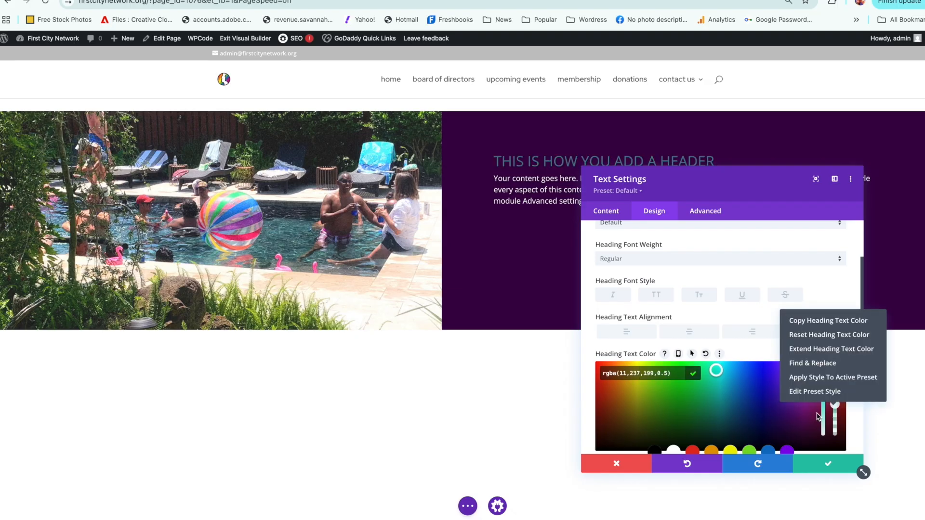
{"action": "left_click", "coordinate": [833, 407]}
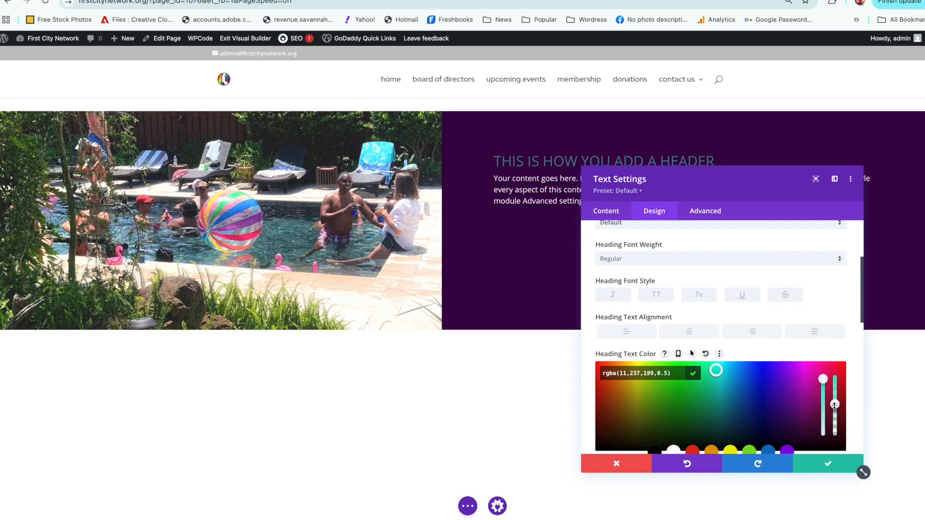
{"action": "left_click_drag", "start_coordinate": [834, 405], "coordinate": [835, 374]}
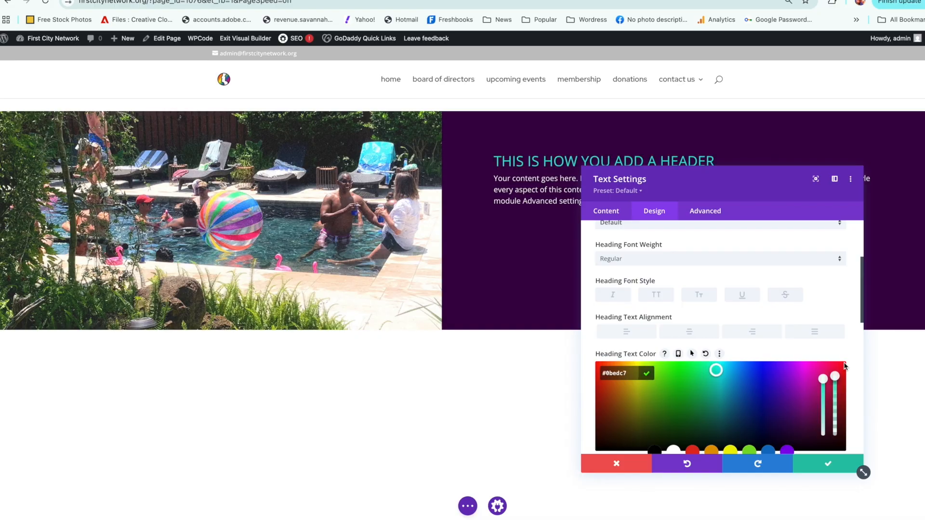
{"action": "left_click", "coordinate": [823, 417]}
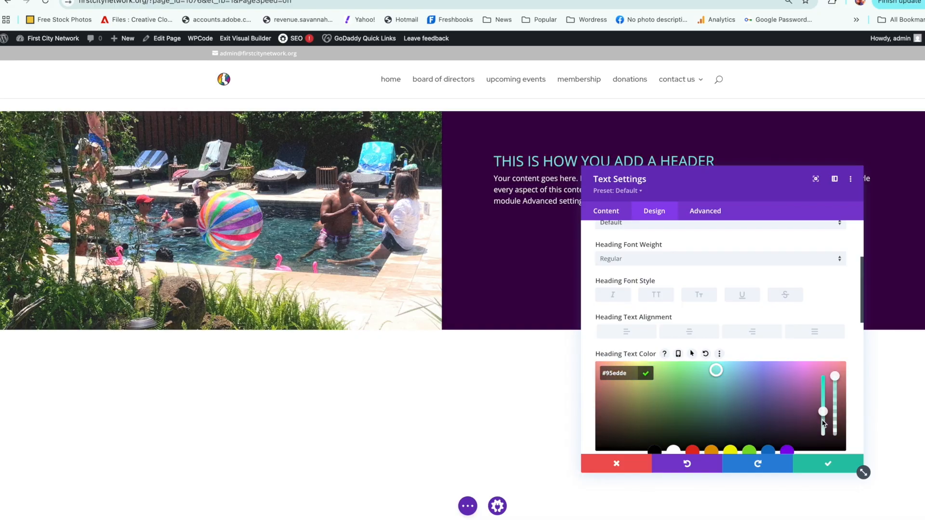
{"action": "left_click_drag", "start_coordinate": [822, 411], "coordinate": [822, 376]}
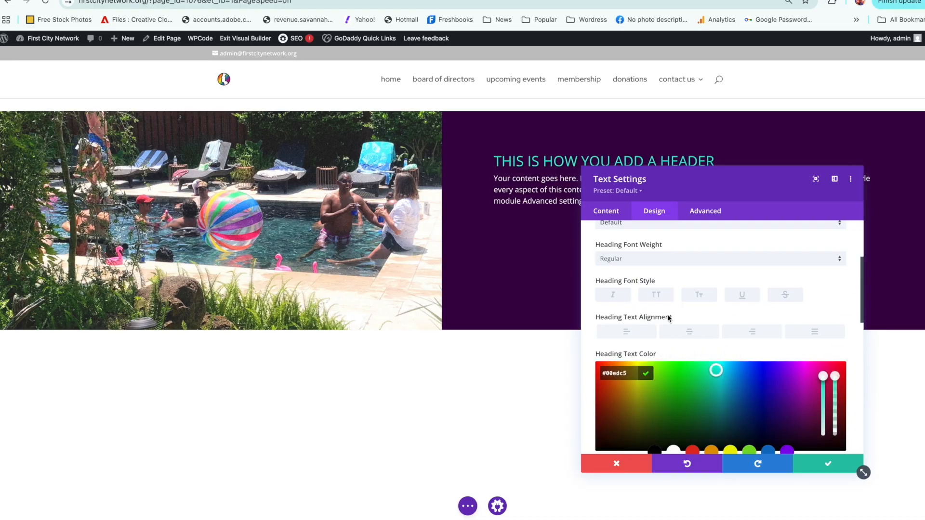
Step: Try centering the H1 heading and return it to its default left alignment
{"action": "left_click", "coordinate": [702, 333]}
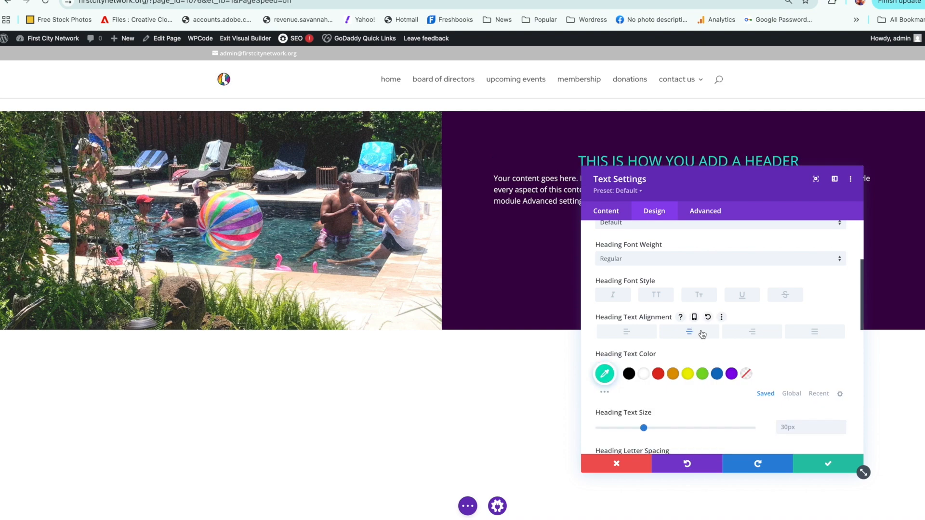
{"action": "left_click_drag", "start_coordinate": [742, 182], "coordinate": [620, 197]}
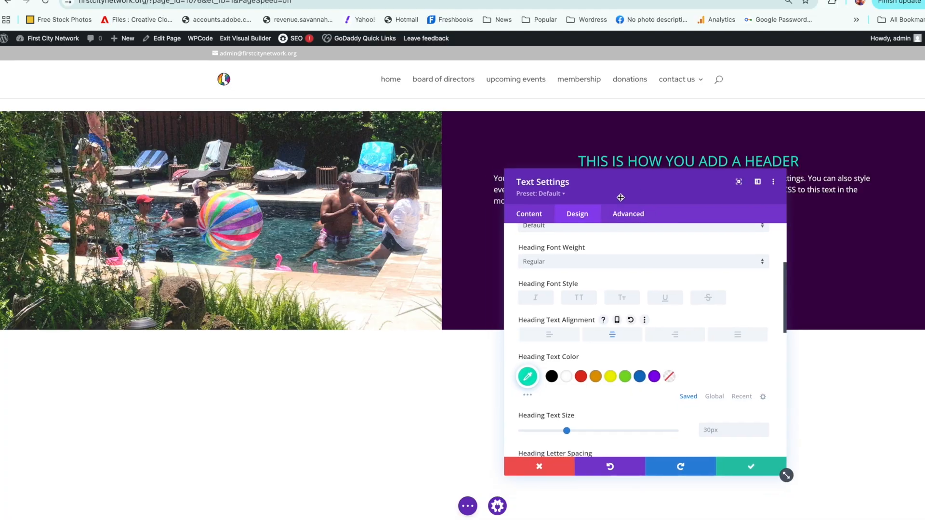
{"action": "left_click", "coordinate": [550, 335]}
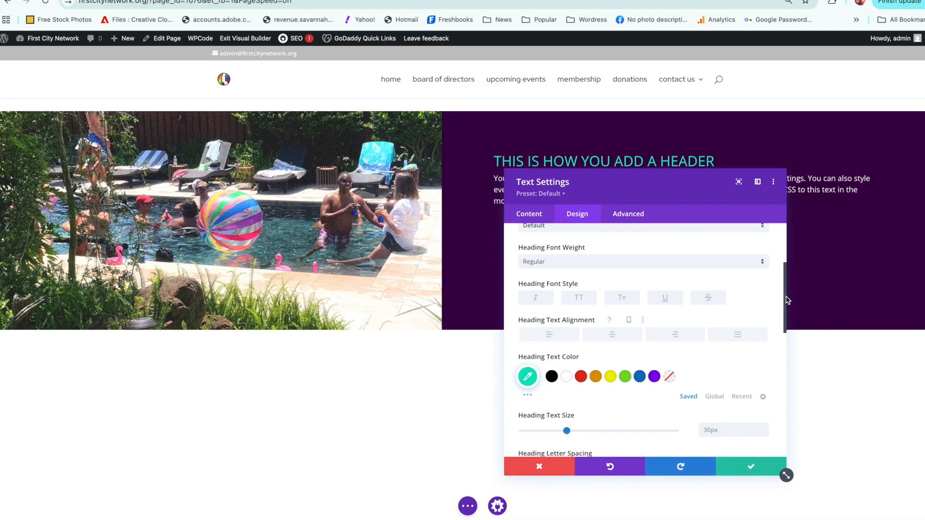
Step: Move the settings window clear of the text, try a heading letter spacing of 12px, and return it to 0px
{"action": "left_click_drag", "start_coordinate": [784, 303], "coordinate": [769, 339]}
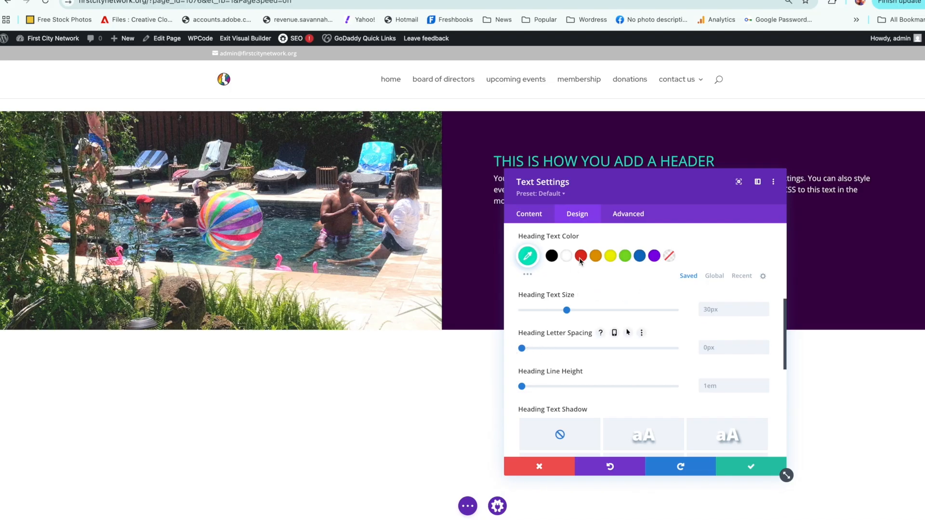
{"action": "left_click_drag", "start_coordinate": [607, 188], "coordinate": [301, 176]}
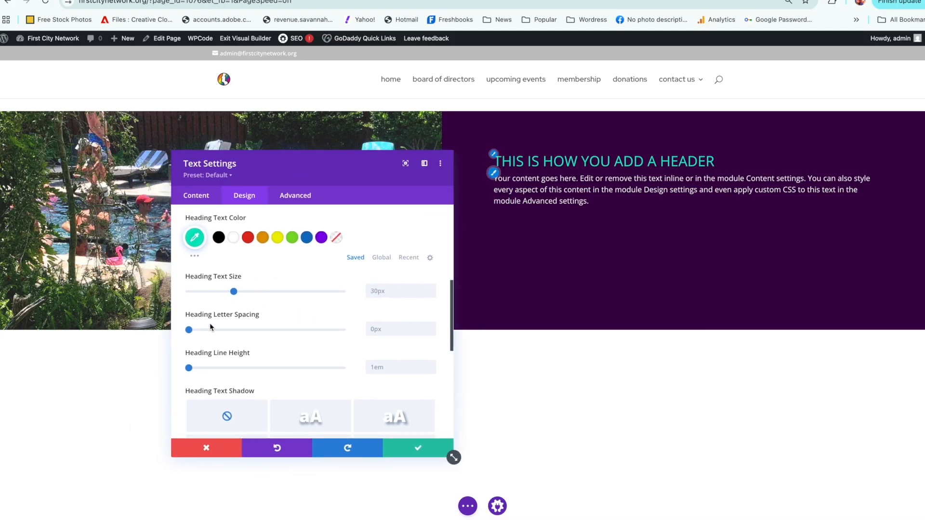
{"action": "left_click_drag", "start_coordinate": [188, 331], "coordinate": [208, 332]}
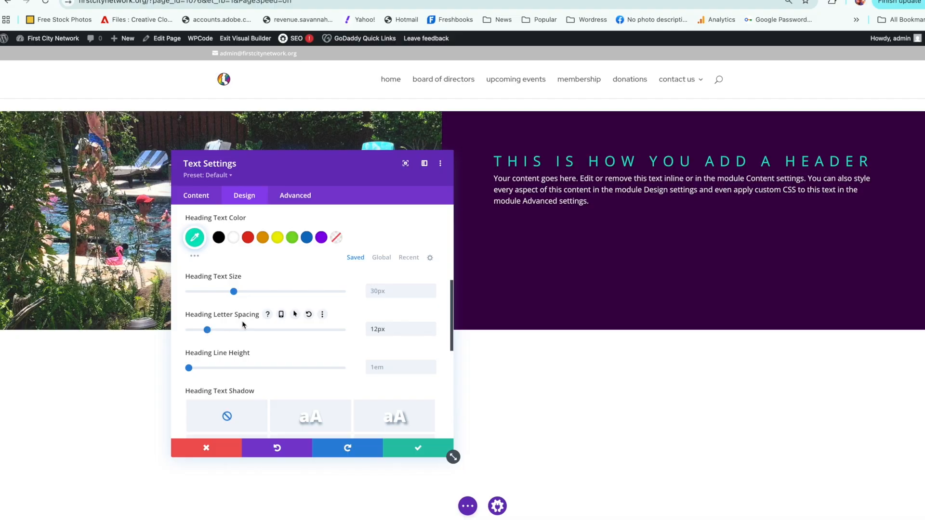
{"action": "left_click_drag", "start_coordinate": [207, 331], "coordinate": [181, 332]}
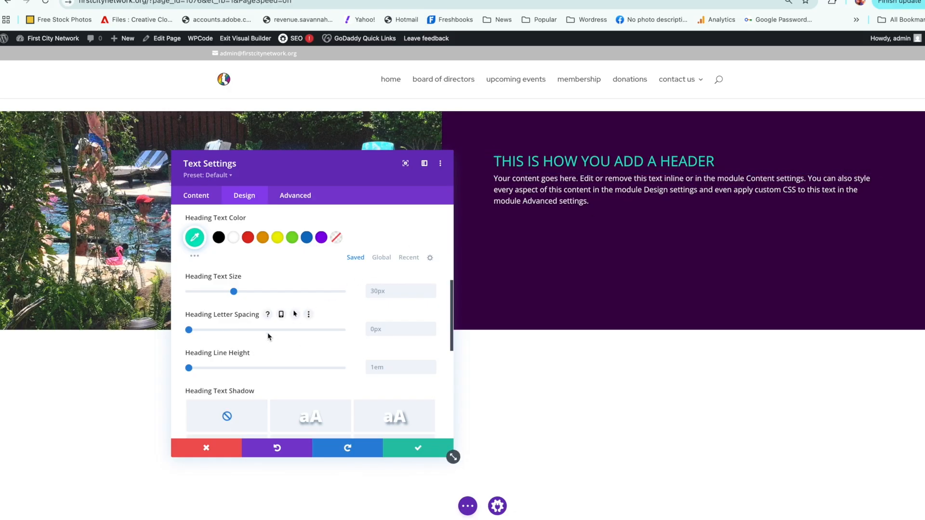
Step: Try raising the H1 heading's line height to 1.9em
{"action": "left_click", "coordinate": [432, 365]}
{"action": "left_click", "coordinate": [432, 366]}
{"action": "left_click", "coordinate": [432, 366]}
{"action": "left_click", "coordinate": [432, 366]}
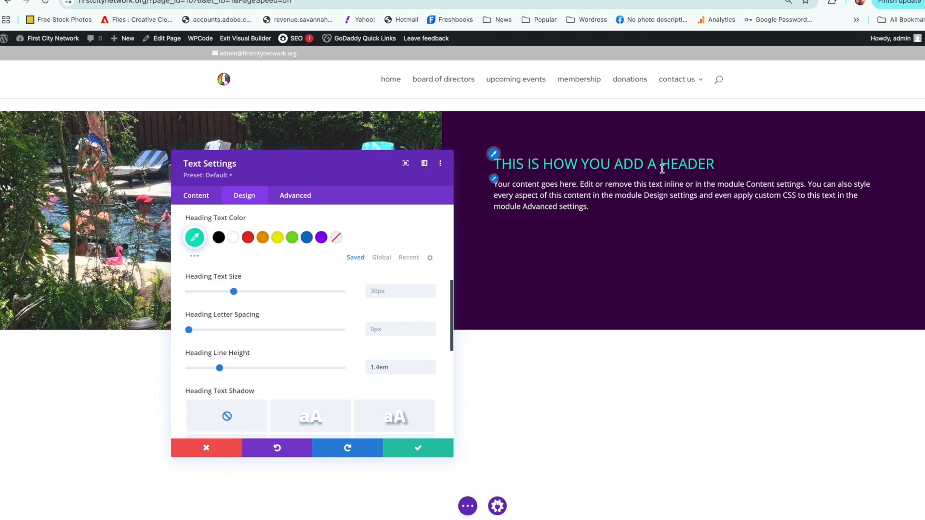
{"action": "left_click", "coordinate": [432, 365]}
{"action": "left_click", "coordinate": [432, 365]}
{"action": "left_click", "coordinate": [432, 365]}
{"action": "left_click", "coordinate": [432, 364]}
{"action": "left_click", "coordinate": [432, 364]}
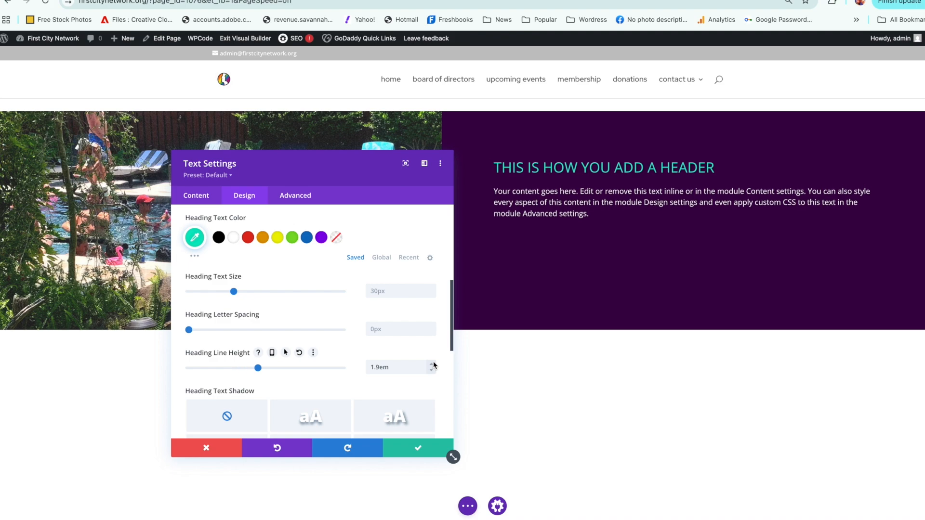
Step: Set the H1 heading's line height to 0.9em and save the text module
{"action": "left_click", "coordinate": [432, 370]}
{"action": "left_click", "coordinate": [432, 370]}
{"action": "left_click", "coordinate": [432, 370]}
{"action": "left_click", "coordinate": [432, 370]}
{"action": "left_click", "coordinate": [432, 370]}
{"action": "left_click", "coordinate": [432, 369]}
{"action": "left_click", "coordinate": [432, 369]}
{"action": "left_click", "coordinate": [432, 370]}
{"action": "left_click", "coordinate": [432, 370]}
{"action": "left_click", "coordinate": [432, 370]}
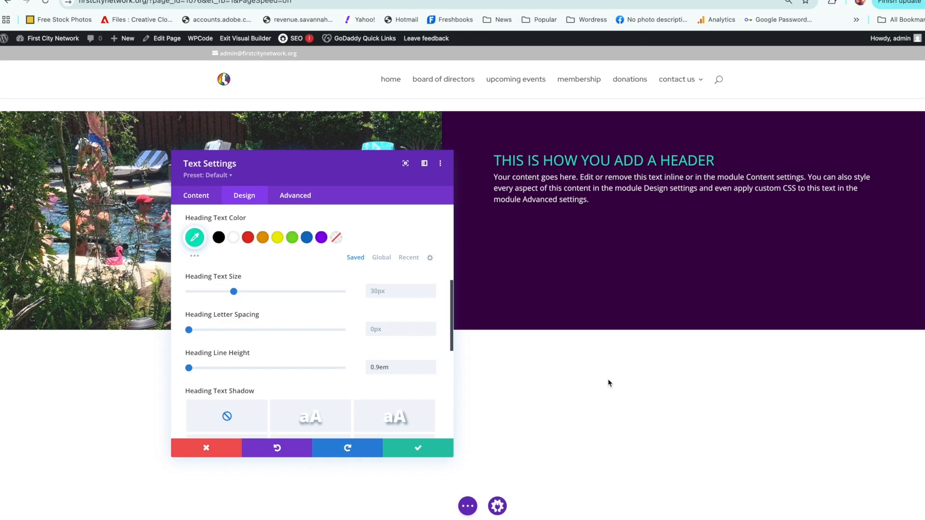
{"action": "left_click", "coordinate": [405, 445]}
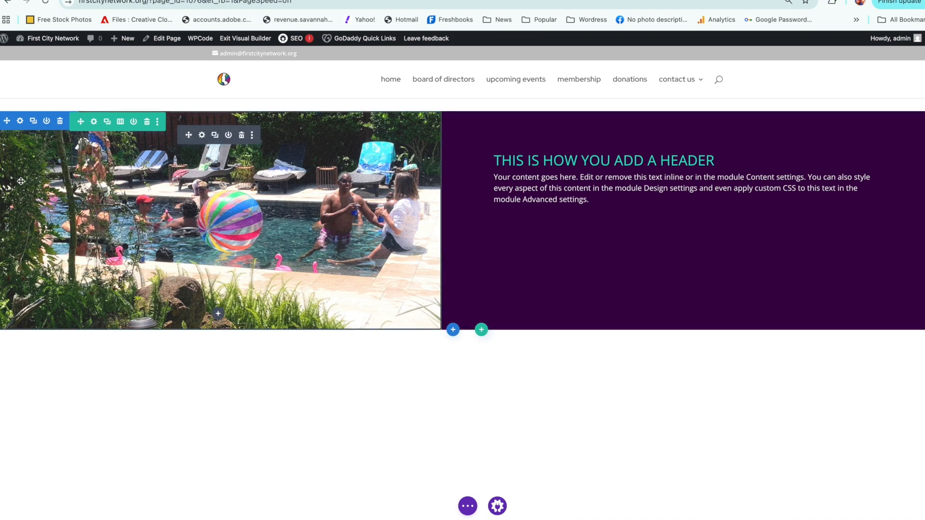
Step: Try 30px of top padding on the section and link the bottom padding to it
{"action": "left_click", "coordinate": [20, 122]}
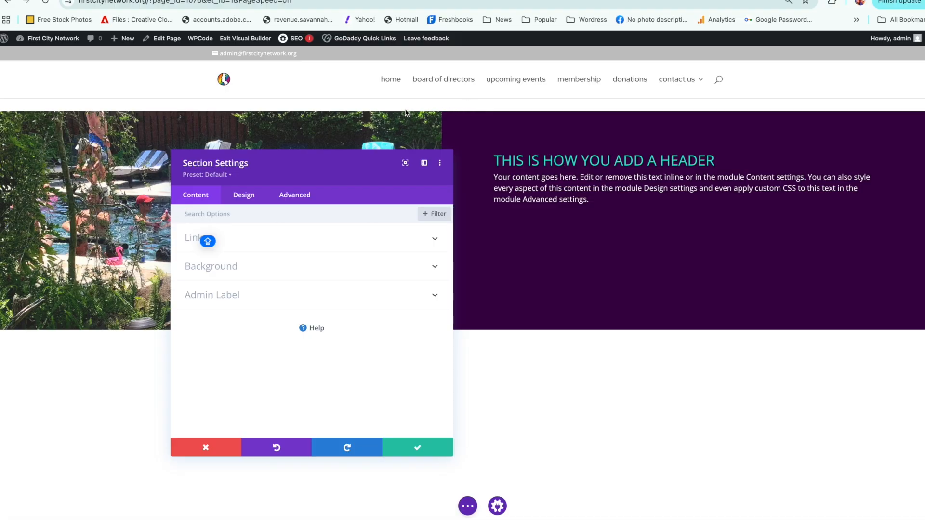
{"action": "left_click", "coordinate": [251, 198]}
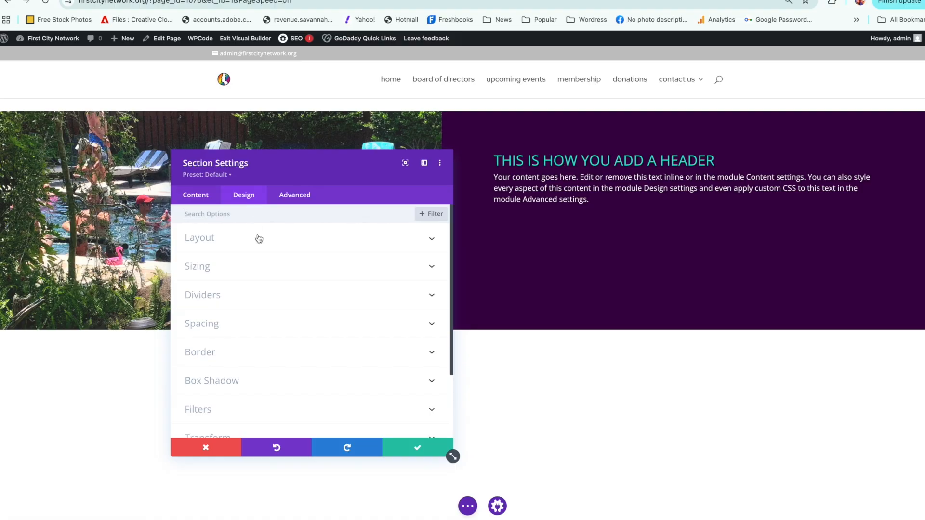
{"action": "left_click", "coordinate": [254, 330]}
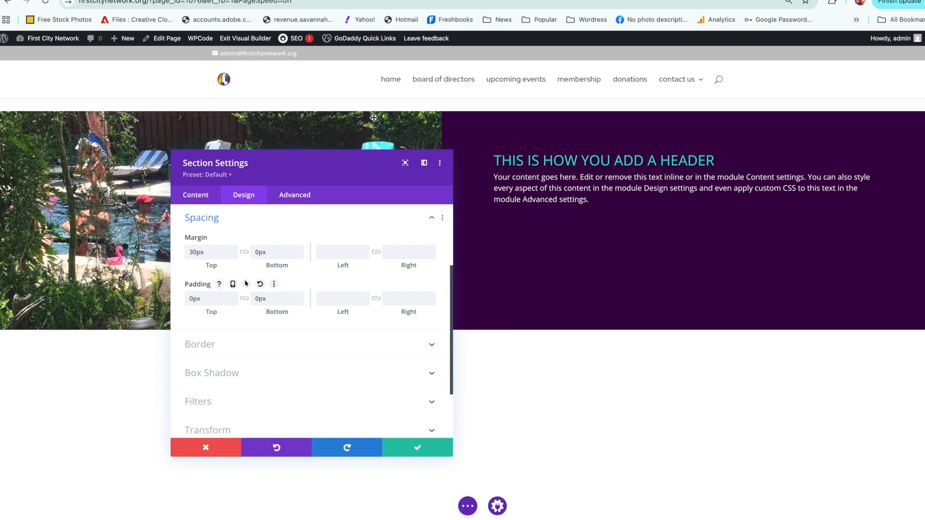
{"action": "left_click", "coordinate": [194, 299]}
{"action": "key", "text": "BackSpace"}
{"action": "type", "text": "3"}
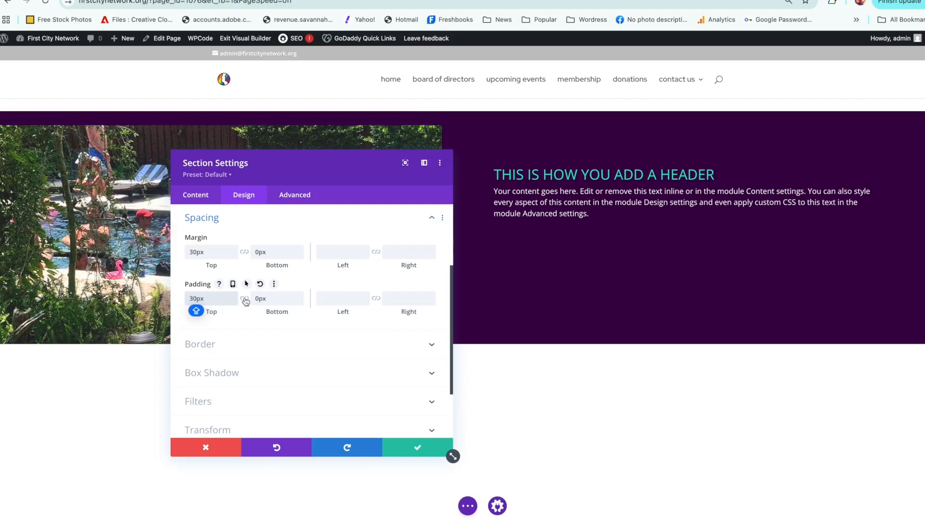
{"action": "left_click_drag", "start_coordinate": [304, 177], "coordinate": [750, 197]}
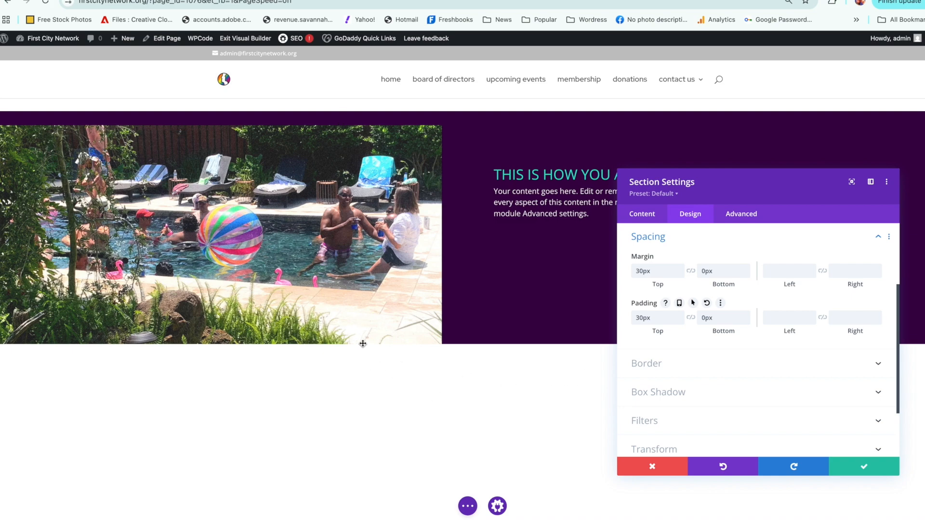
{"action": "left_click", "coordinate": [691, 318]}
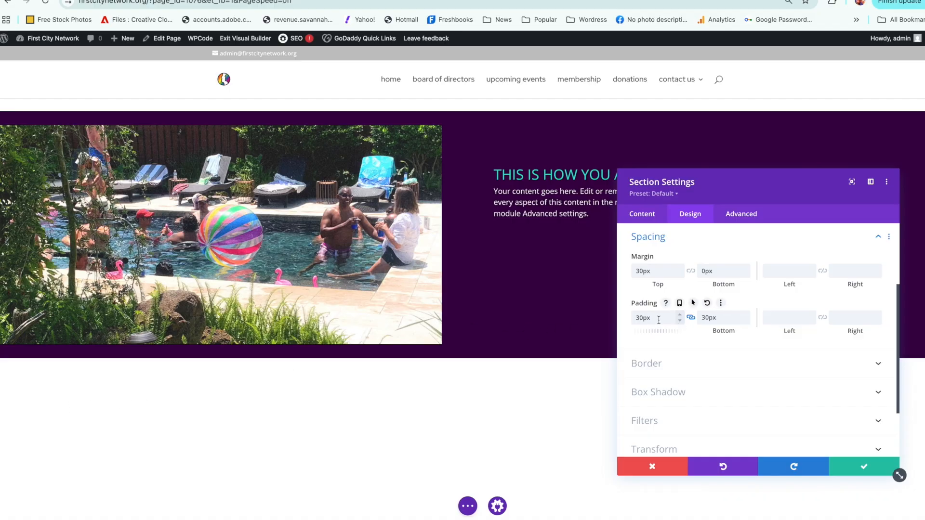
Step: Unlink the section's top and bottom padding, return both to 0px, and save the section
{"action": "left_click_drag", "start_coordinate": [653, 318], "coordinate": [615, 316]}
{"action": "key", "text": "BackSpace"}
{"action": "left_click", "coordinate": [708, 317]}
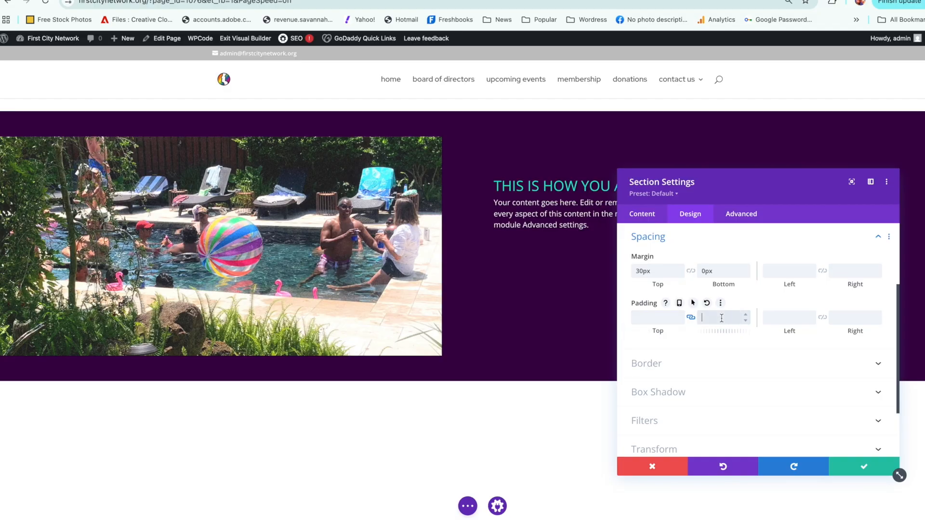
{"action": "left_click", "coordinate": [691, 319]}
{"action": "left_click", "coordinate": [718, 318]}
{"action": "type", "text": "0"}
{"action": "left_click", "coordinate": [657, 320]}
{"action": "type", "text": "0"}
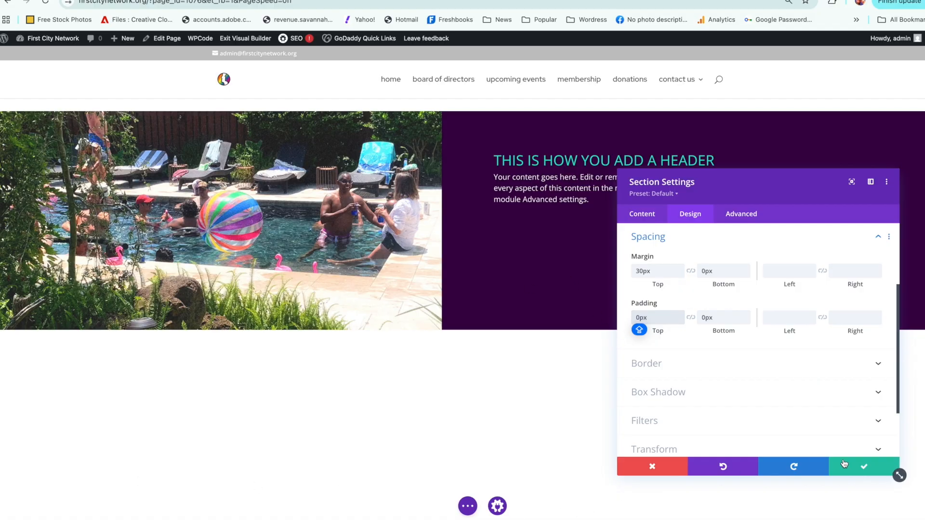
{"action": "left_click", "coordinate": [843, 464]}
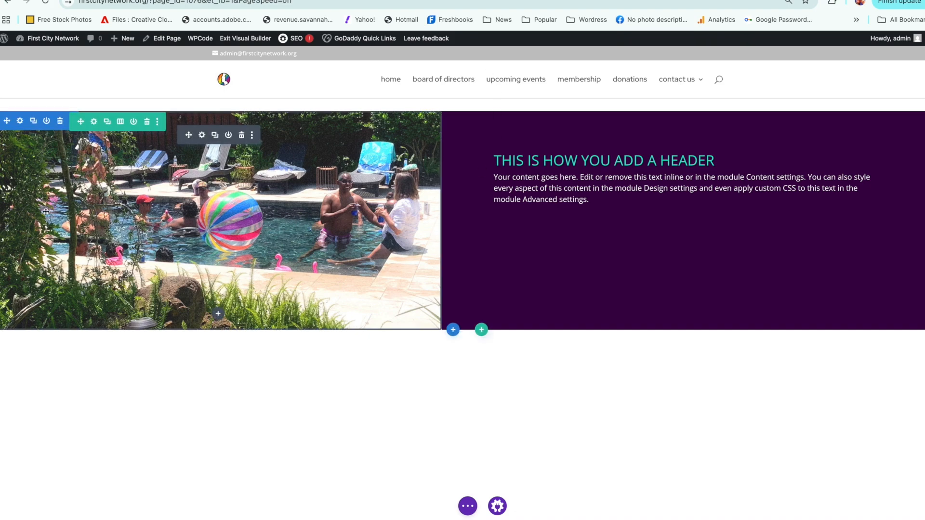
Step: Try 19px of top padding on the two-column row and link the bottom padding to it
{"action": "left_click", "coordinate": [94, 122]}
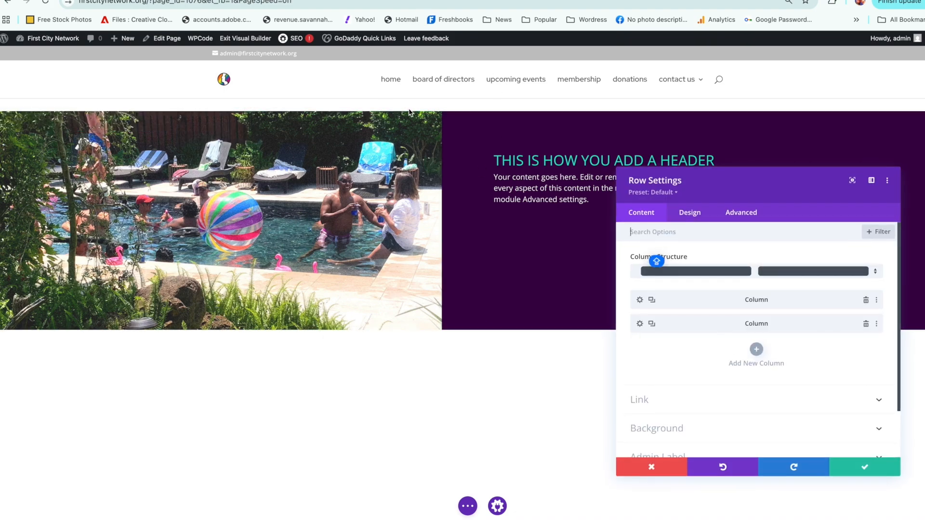
{"action": "left_click", "coordinate": [703, 215]}
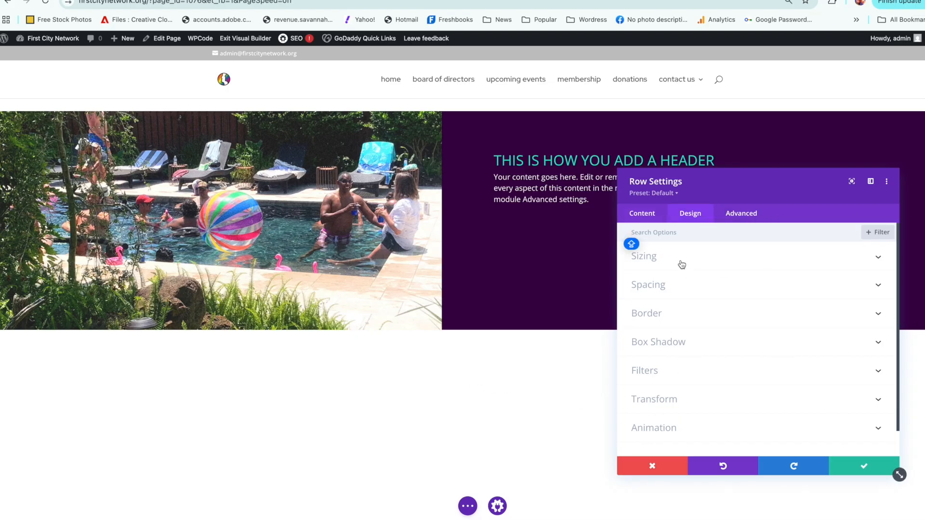
{"action": "left_click", "coordinate": [672, 286]}
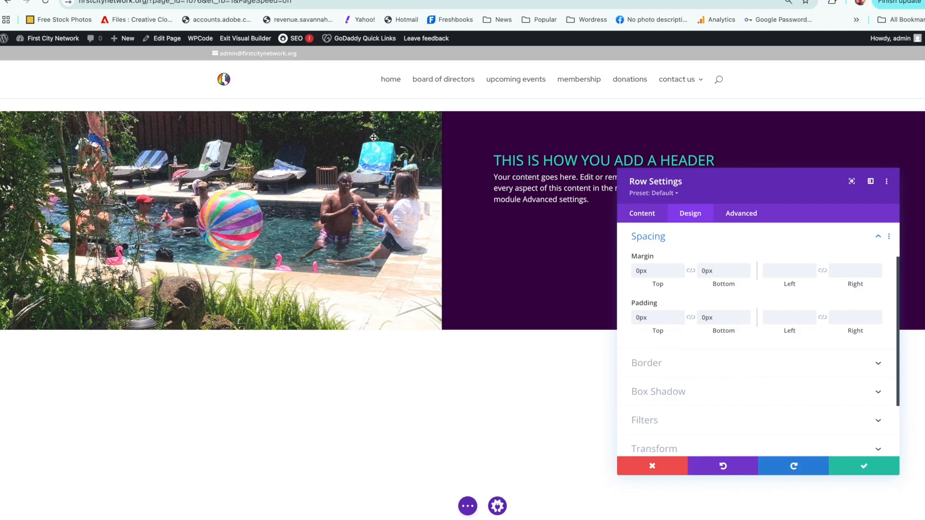
{"action": "left_click", "coordinate": [679, 314]}
{"action": "left_click", "coordinate": [679, 314]}
{"action": "left_click", "coordinate": [679, 315]}
{"action": "left_click", "coordinate": [679, 315]}
{"action": "left_click", "coordinate": [679, 314]}
{"action": "left_click", "coordinate": [679, 314]}
{"action": "left_click", "coordinate": [679, 315]}
{"action": "left_click", "coordinate": [679, 314]}
{"action": "left_click", "coordinate": [679, 314]}
{"action": "left_click", "coordinate": [678, 313]}
{"action": "left_click", "coordinate": [678, 313]}
{"action": "left_click", "coordinate": [678, 313]}
{"action": "left_click", "coordinate": [678, 313]}
{"action": "left_click", "coordinate": [678, 313]}
{"action": "left_click", "coordinate": [678, 313]}
{"action": "left_click", "coordinate": [678, 313]}
{"action": "left_click", "coordinate": [680, 321]}
{"action": "left_click", "coordinate": [680, 320]}
{"action": "left_click", "coordinate": [680, 321]}
{"action": "left_click", "coordinate": [679, 314]}
{"action": "left_click", "coordinate": [679, 314]}
{"action": "left_click", "coordinate": [679, 314]}
{"action": "left_click", "coordinate": [679, 314]}
{"action": "left_click", "coordinate": [679, 314]}
{"action": "left_click", "coordinate": [679, 314]}
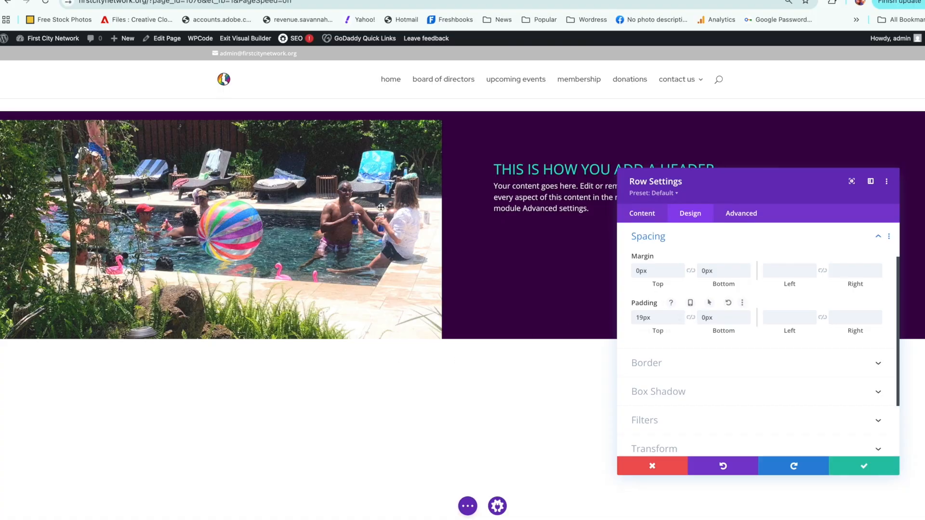
{"action": "left_click", "coordinate": [690, 318]}
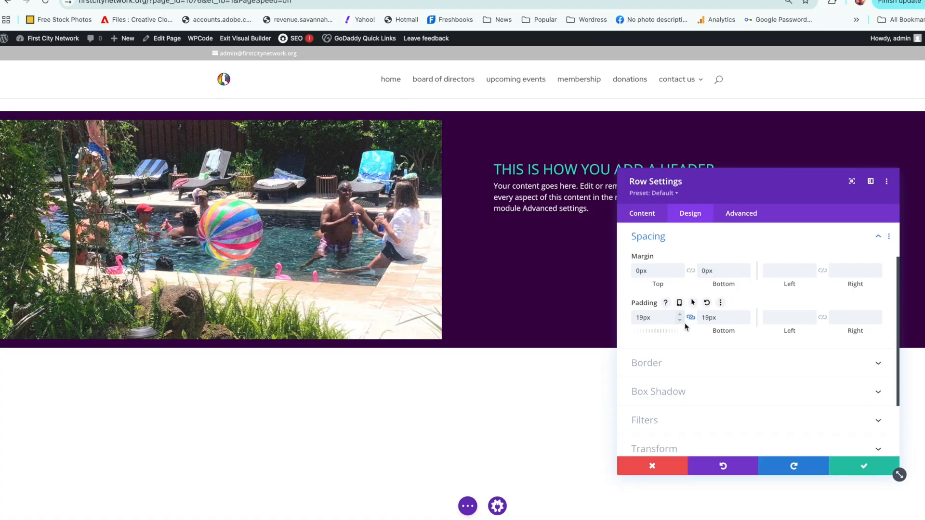
Step: Return the row's linked top and bottom padding to 0px and save the row
{"action": "double_click", "coordinate": [659, 318]}
{"action": "type", "text": "0"}
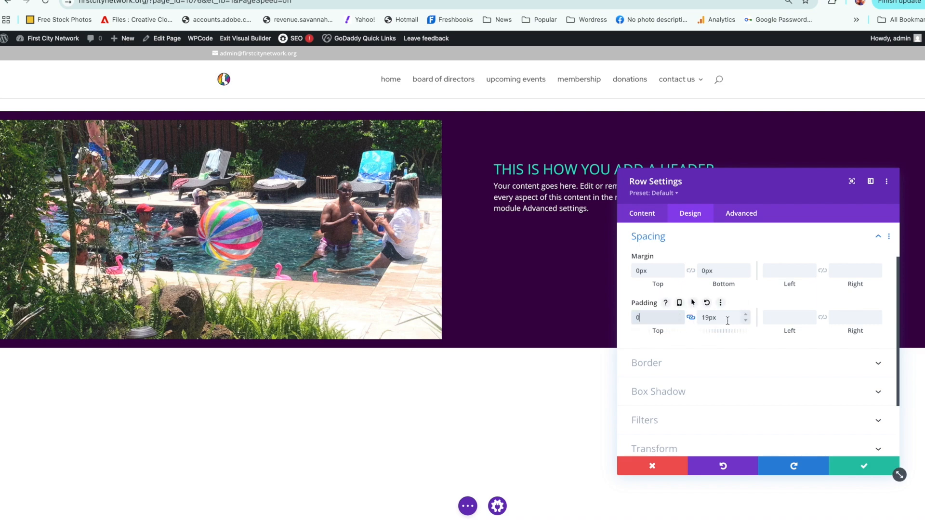
{"action": "left_click", "coordinate": [742, 316]}
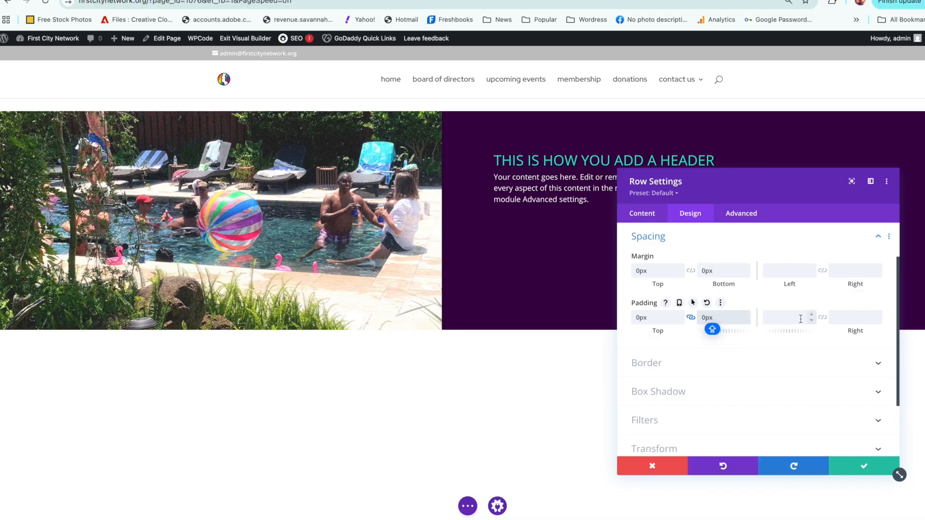
{"action": "left_click", "coordinate": [838, 463]}
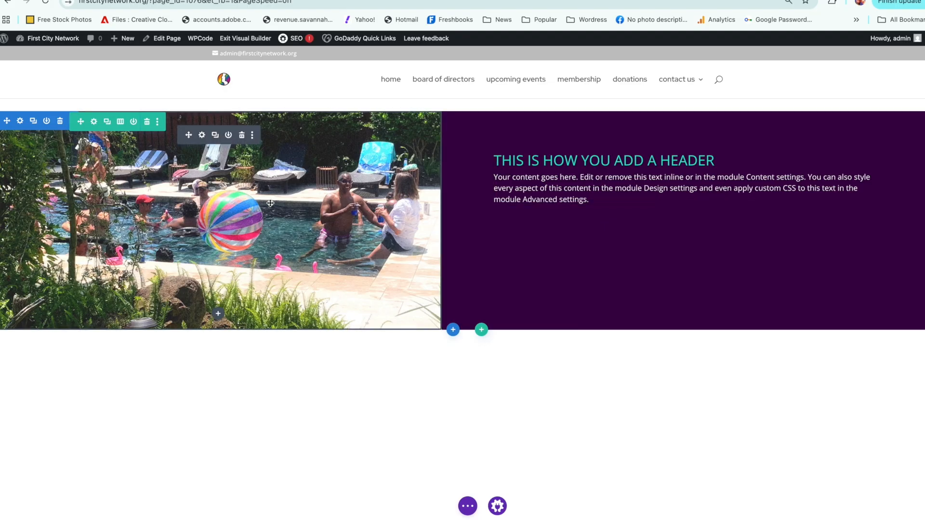
Step: Reduce the row's width to 93% and its max width to 2166px, and save the row
{"action": "left_click", "coordinate": [94, 122]}
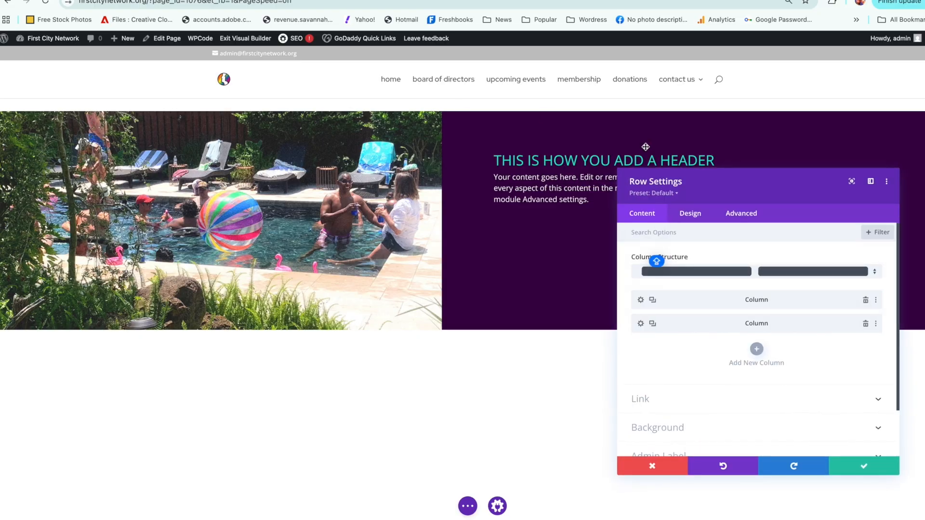
{"action": "left_click", "coordinate": [701, 216]}
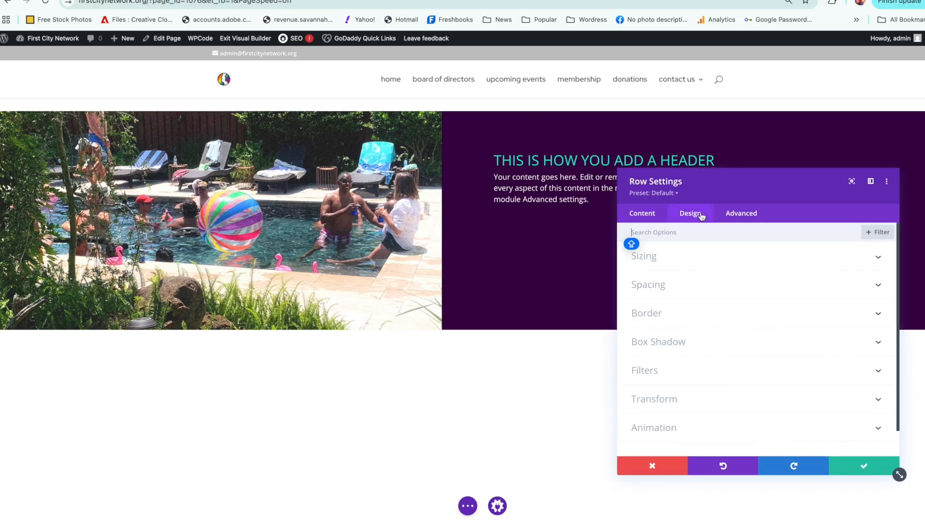
{"action": "left_click", "coordinate": [680, 257]}
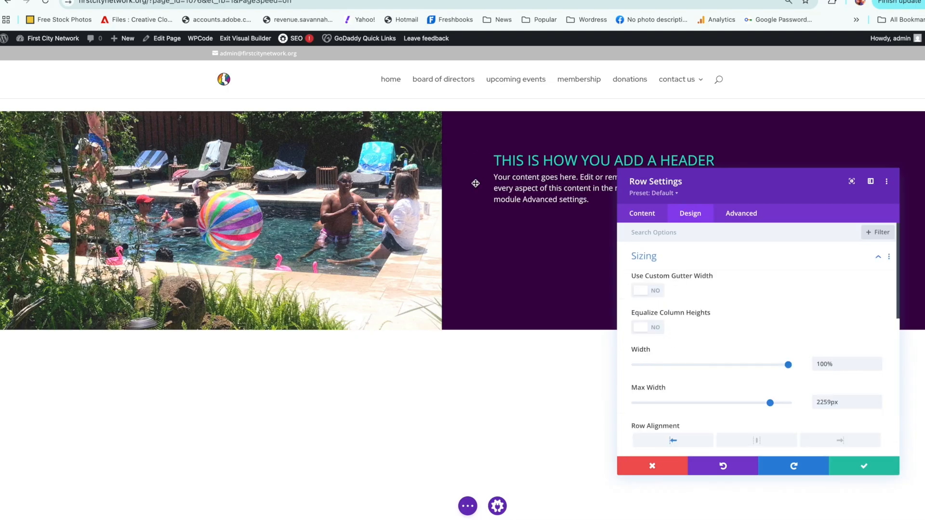
{"action": "mouse_move", "coordinate": [787, 366]}
{"action": "left_mouse_down"}
{"action": "mouse_move", "coordinate": [771, 365]}
{"action": "mouse_move", "coordinate": [782, 365]}
{"action": "left_mouse_up"}
{"action": "left_click_drag", "start_coordinate": [770, 402], "coordinate": [764, 404]}
{"action": "left_click_drag", "start_coordinate": [780, 365], "coordinate": [777, 365]}
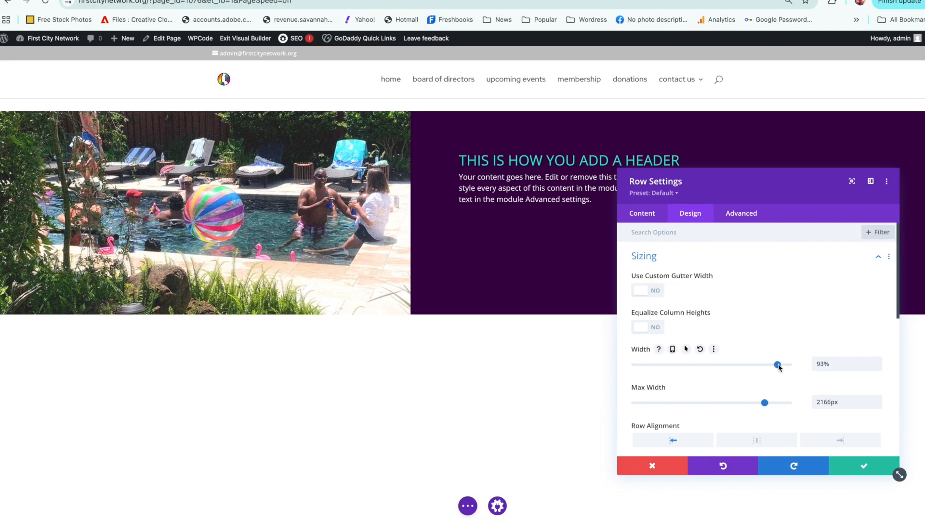
{"action": "left_click", "coordinate": [859, 466]}
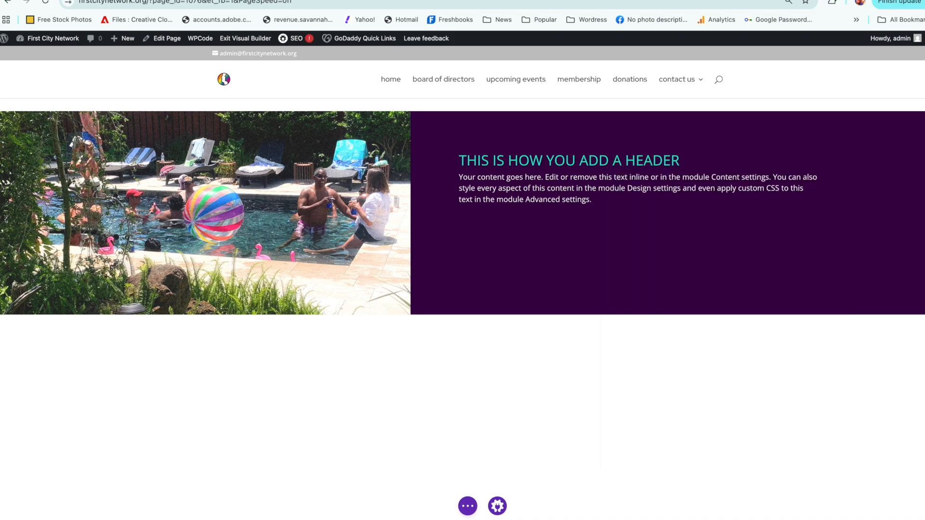
Step: Set the section's top padding to 30px and link the bottom padding to match
{"action": "mouse_move", "coordinate": [19, 123]}
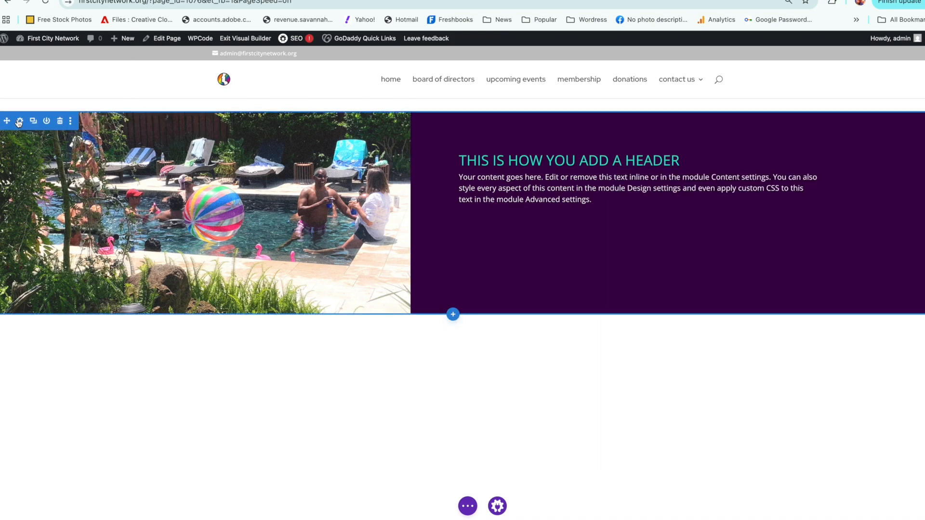
{"action": "left_click", "coordinate": [19, 122]}
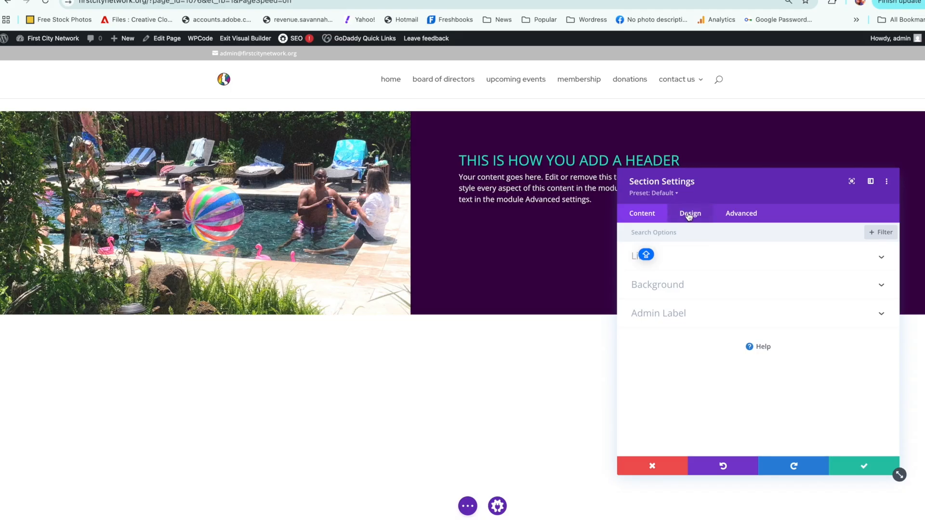
{"action": "left_click", "coordinate": [689, 216]}
{"action": "left_click", "coordinate": [663, 343]}
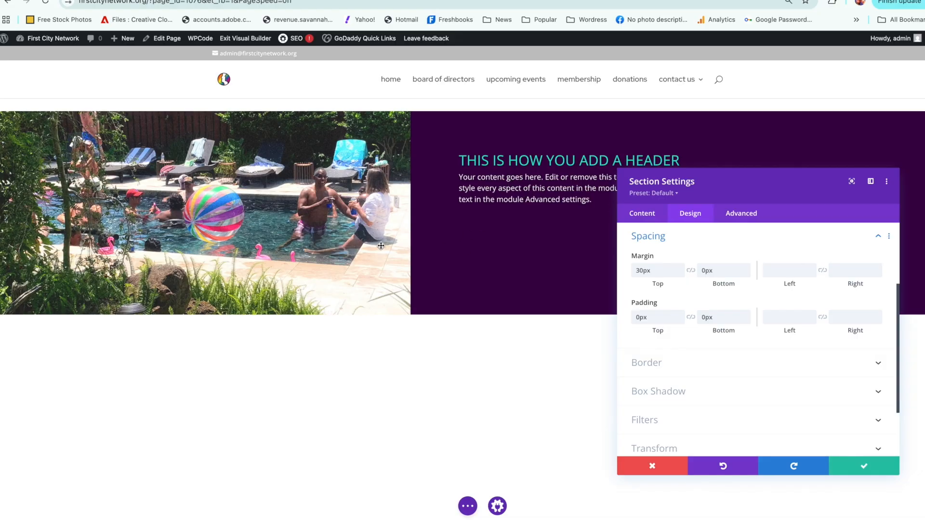
{"action": "left_click", "coordinate": [648, 316]}
{"action": "left_click", "coordinate": [774, 311]}
{"action": "left_click_drag", "start_coordinate": [647, 317], "coordinate": [630, 308]}
{"action": "type", "text": "30px"}
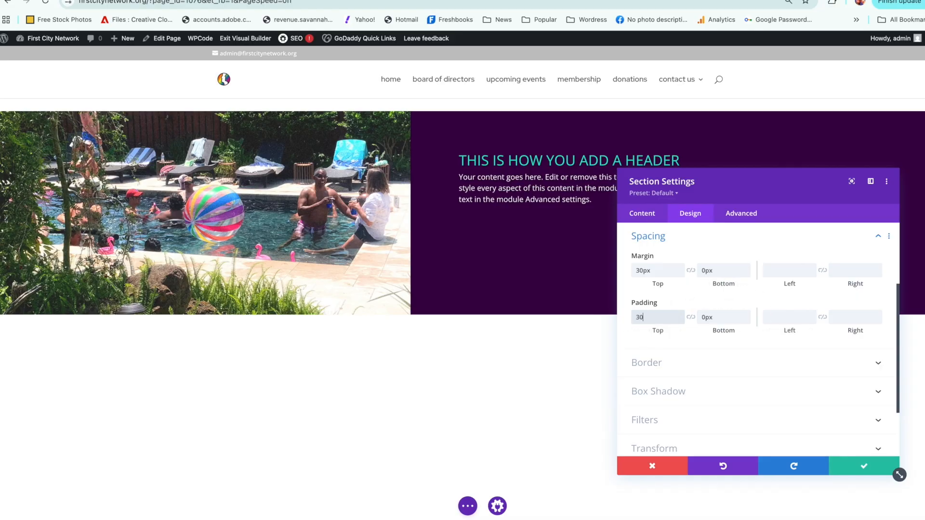
{"action": "left_click", "coordinate": [692, 318]}
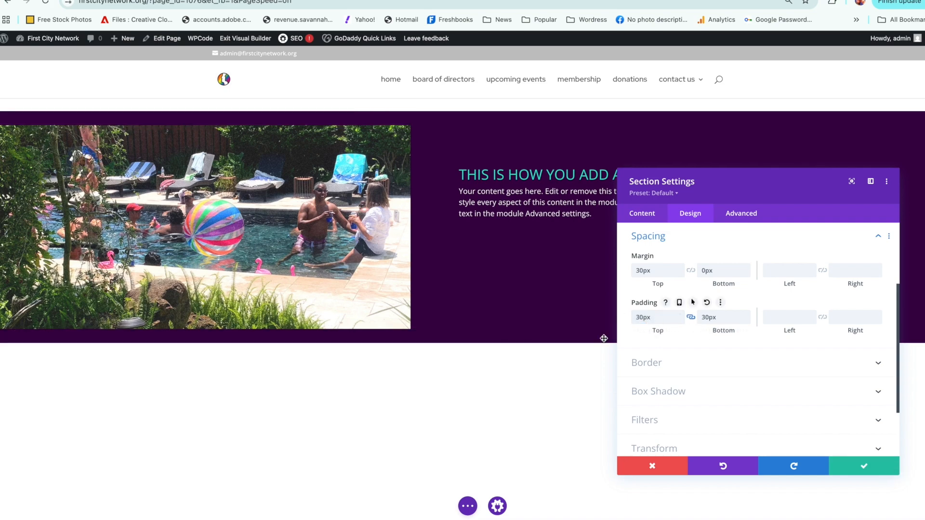
Step: Set the section's left padding to 70px, link the right padding to match, and save the section
{"action": "left_click", "coordinate": [791, 322]}
{"action": "type", "text": "70"}
{"action": "left_click", "coordinate": [822, 317]}
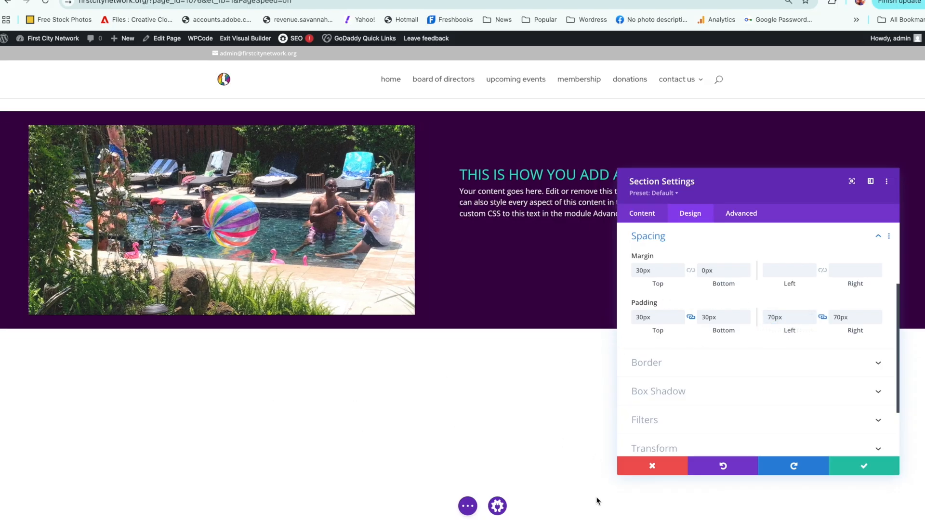
{"action": "left_click", "coordinate": [838, 470]}
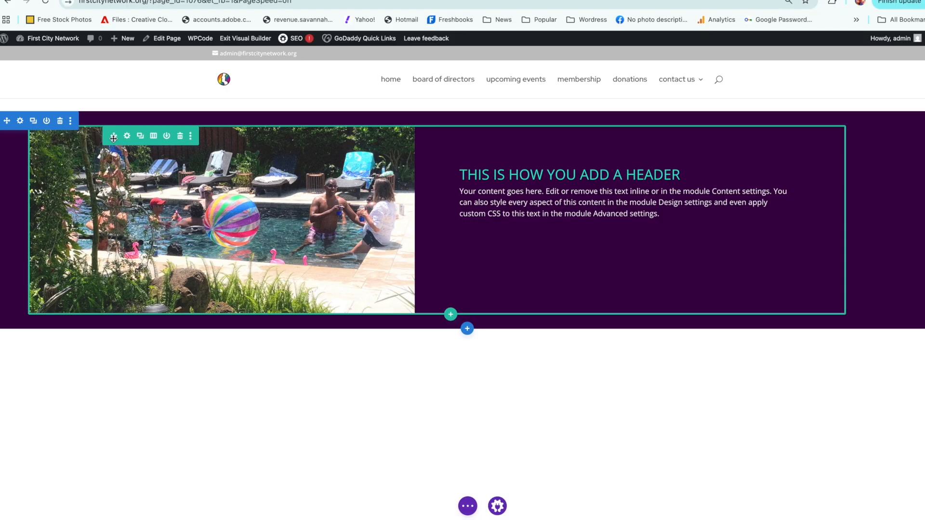
Step: Try background colors #aa00dd and #0e0091 on the section, and settle on dark purple #49006d
{"action": "left_click", "coordinate": [20, 122]}
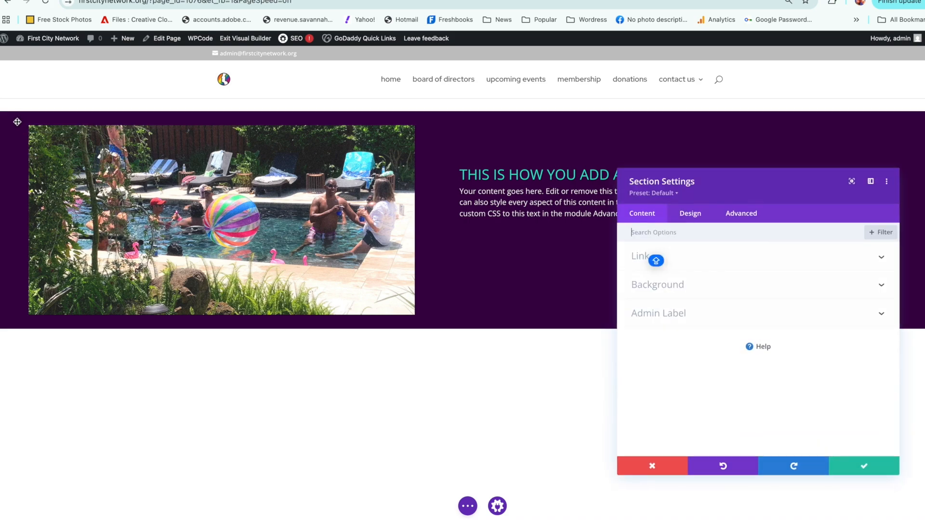
{"action": "left_click", "coordinate": [699, 284]}
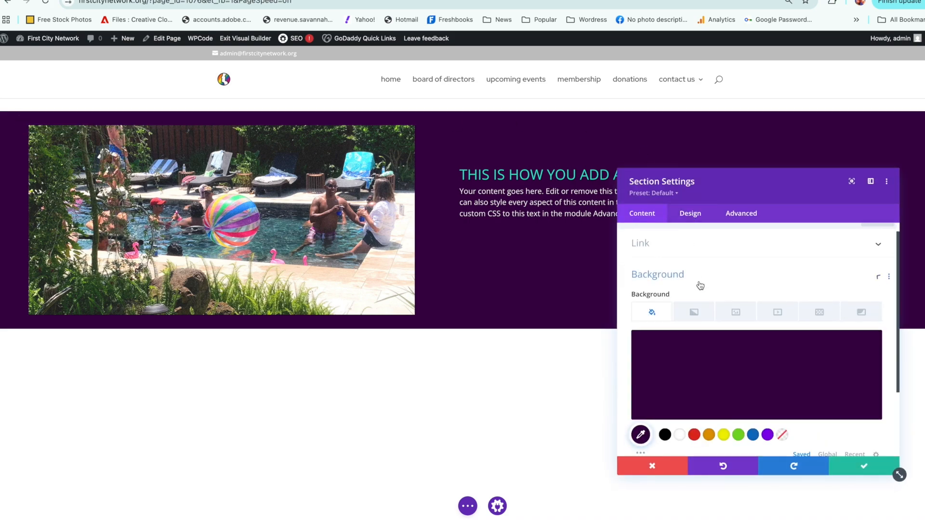
{"action": "left_click", "coordinate": [682, 324]}
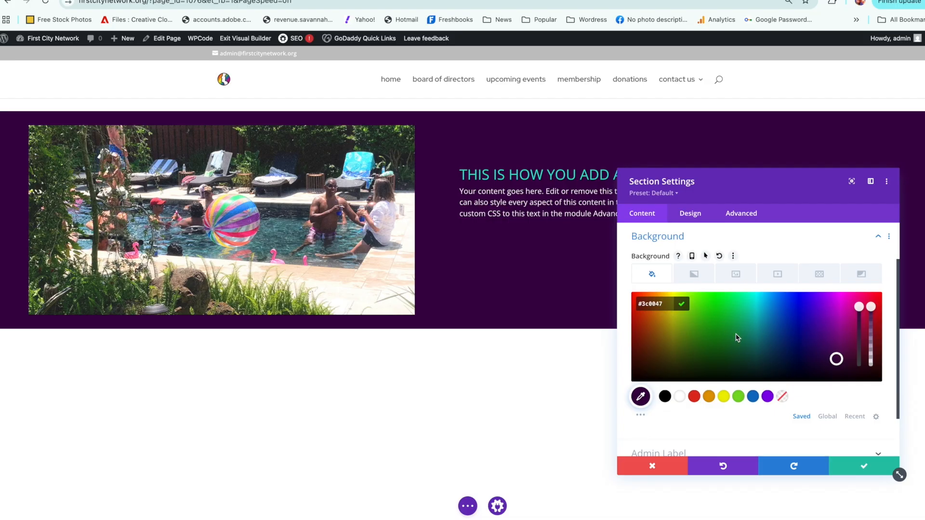
{"action": "left_click", "coordinate": [832, 306]}
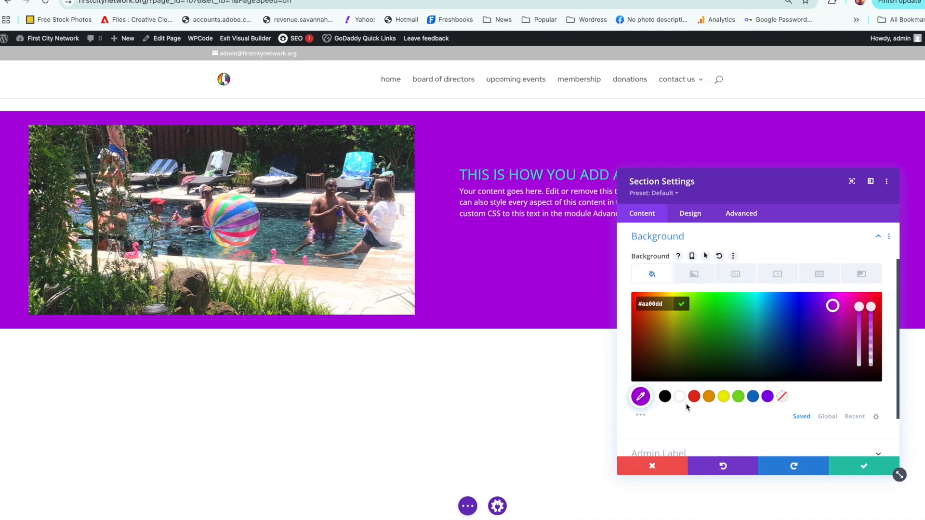
{"action": "left_click", "coordinate": [804, 332]}
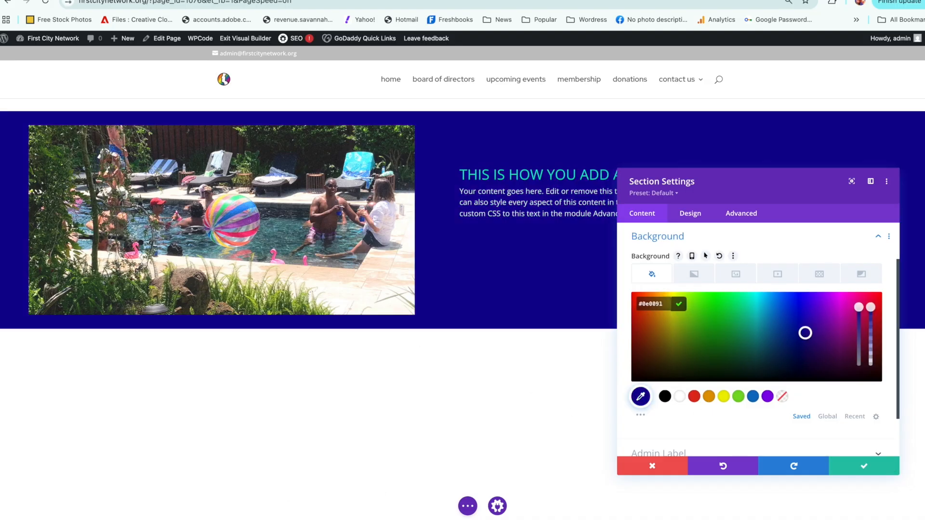
{"action": "left_click", "coordinate": [828, 345]}
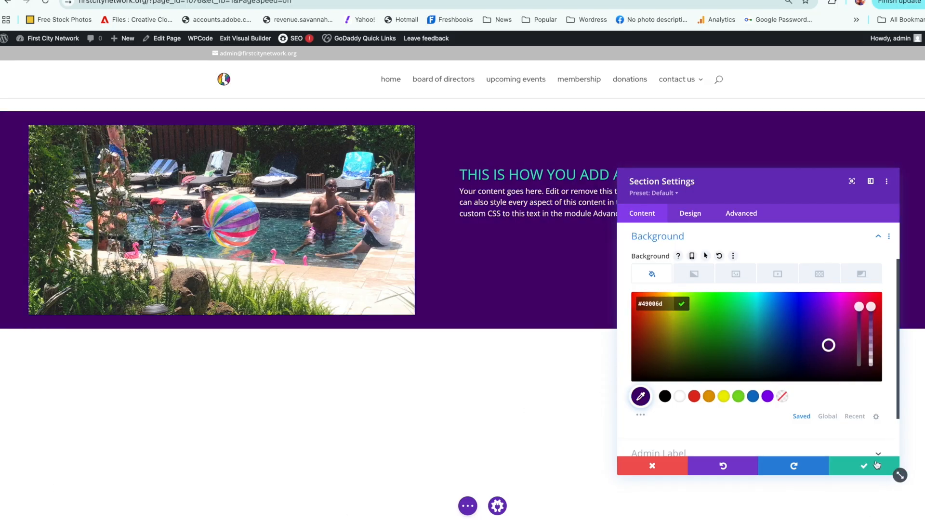
Step: Save the section with its dark purple background
{"action": "left_click", "coordinate": [876, 465]}
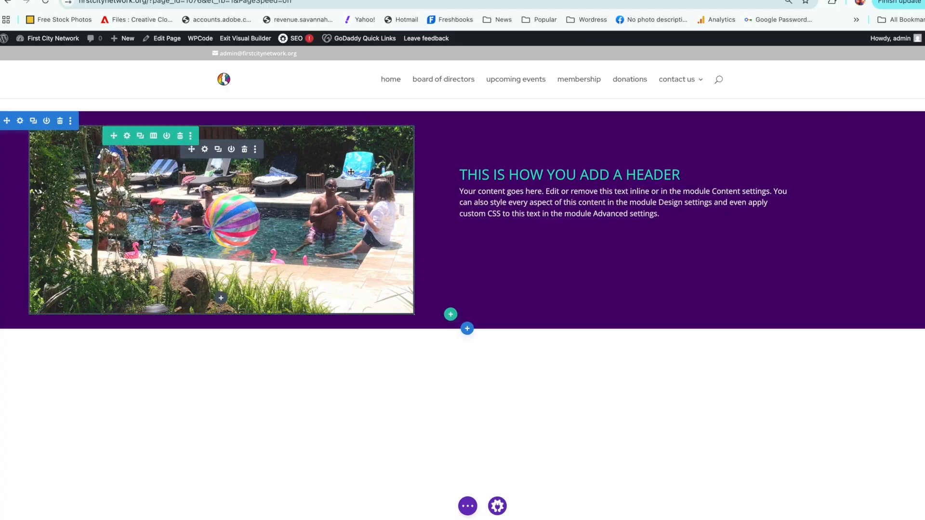
Step: Try a red background color on the row, make it transparent again, and save the row
{"action": "left_click", "coordinate": [125, 137]}
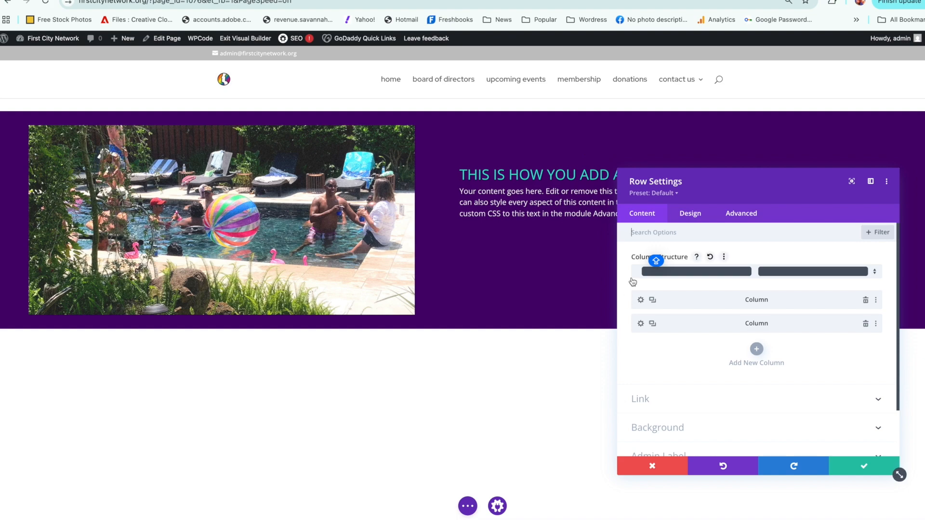
{"action": "left_click", "coordinate": [679, 217]}
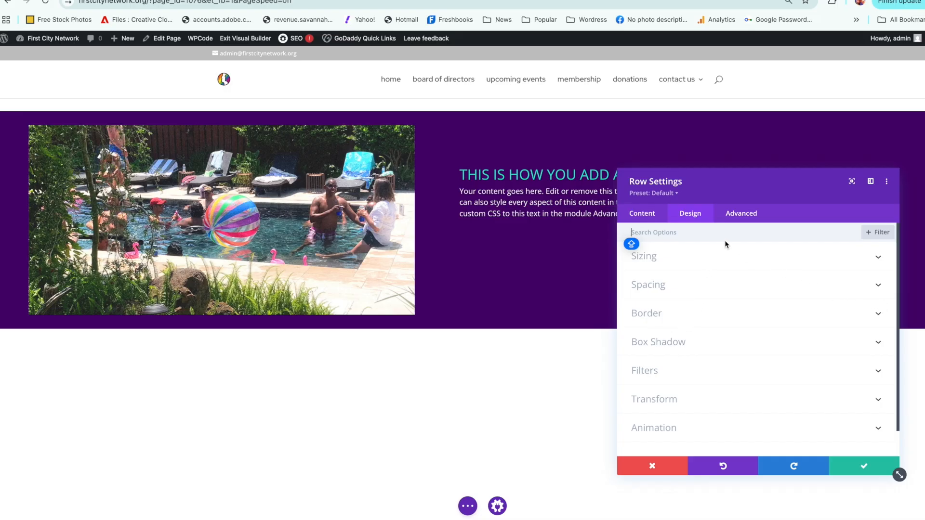
{"action": "left_click", "coordinate": [651, 220]}
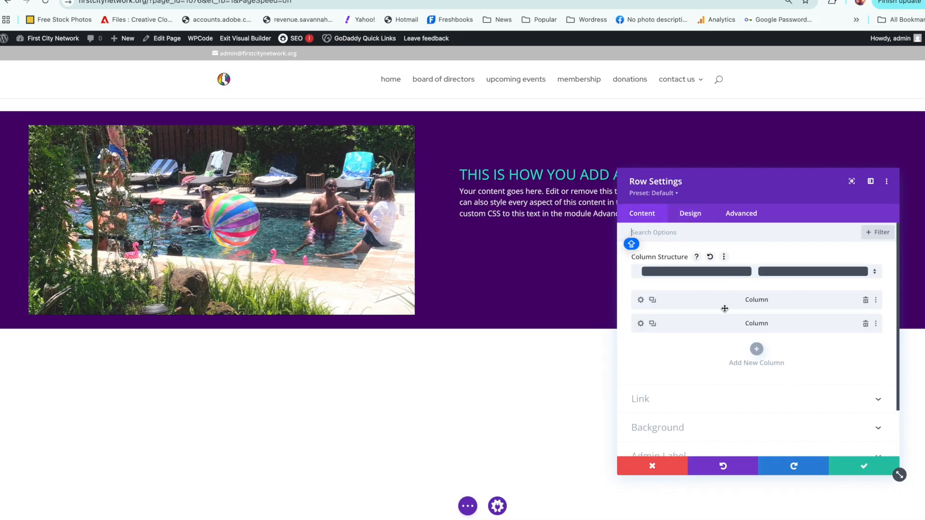
{"action": "left_click", "coordinate": [766, 426]}
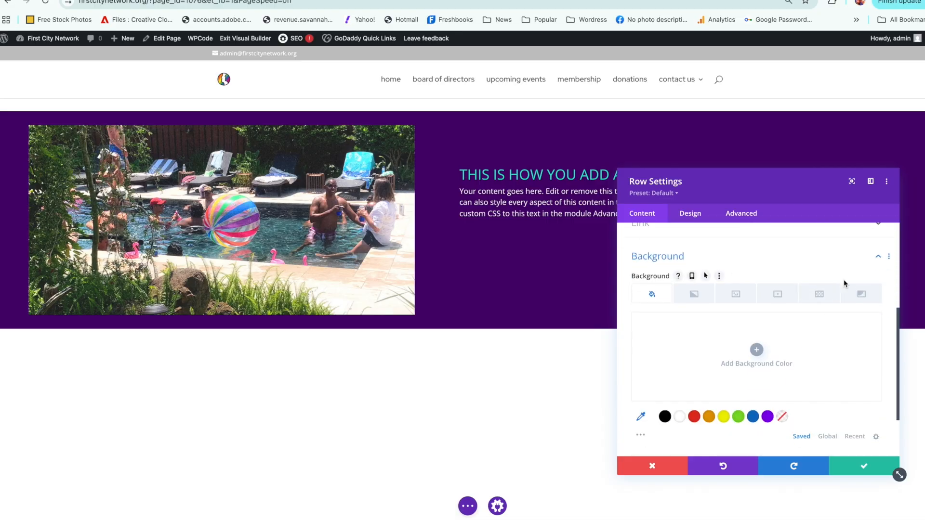
{"action": "left_click", "coordinate": [694, 416]}
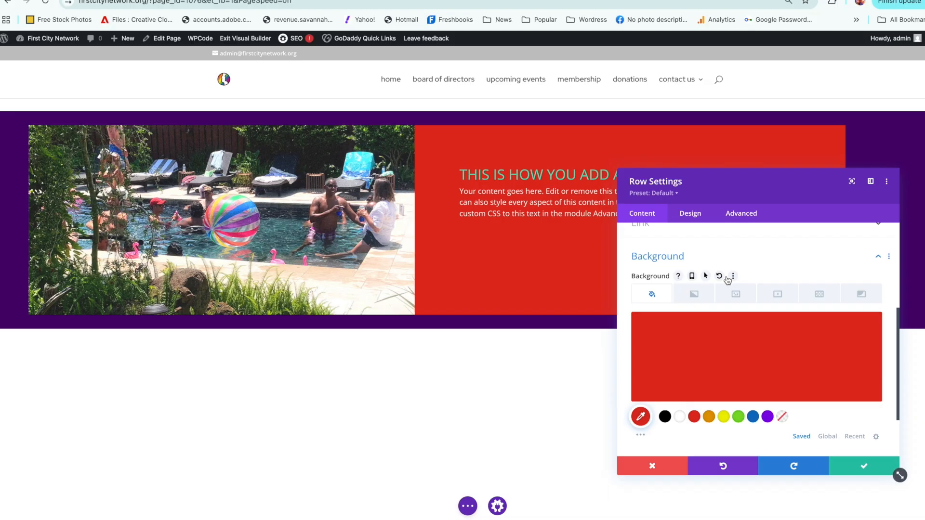
{"action": "left_click", "coordinate": [781, 417]}
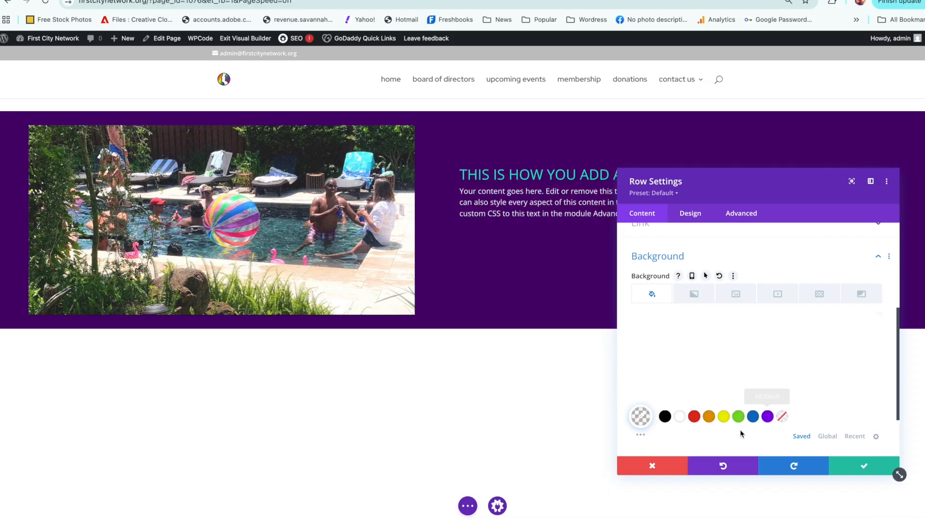
{"action": "left_click", "coordinate": [854, 466]}
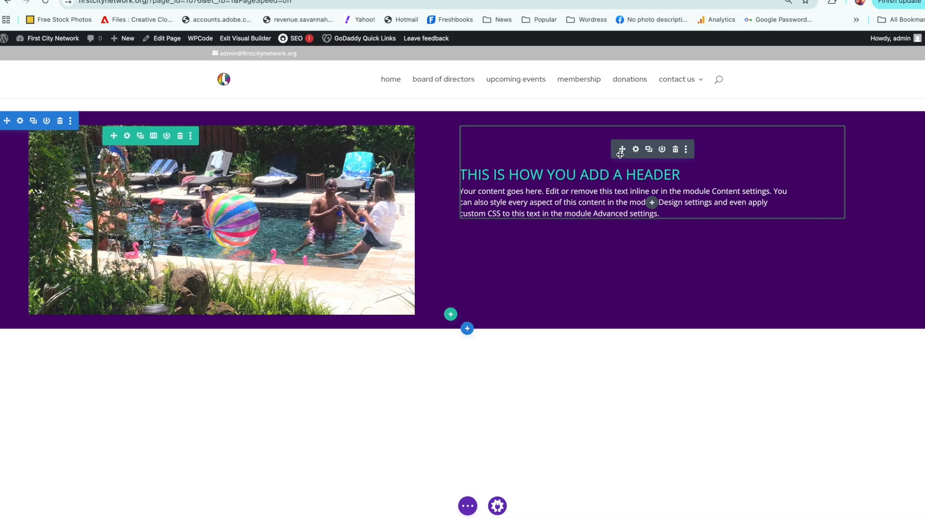
Step: Try an orange background on the text module, change it to blue #0c71c3, and save the module
{"action": "left_click", "coordinate": [635, 149]}
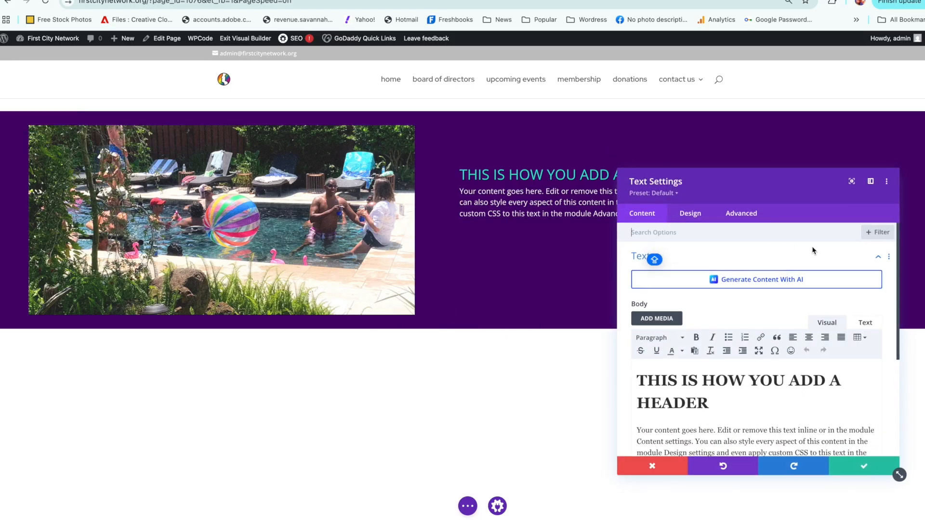
{"action": "left_click", "coordinate": [868, 258]}
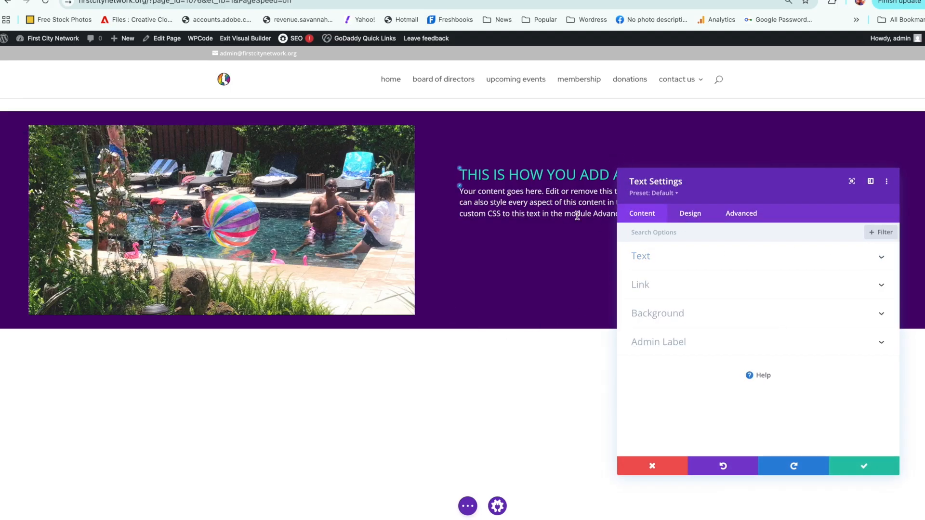
{"action": "left_click", "coordinate": [693, 317]}
{"action": "scroll", "coordinate": [684, 337], "scroll_direction": "down", "scroll_amount": 1}
{"action": "left_click", "coordinate": [709, 396]}
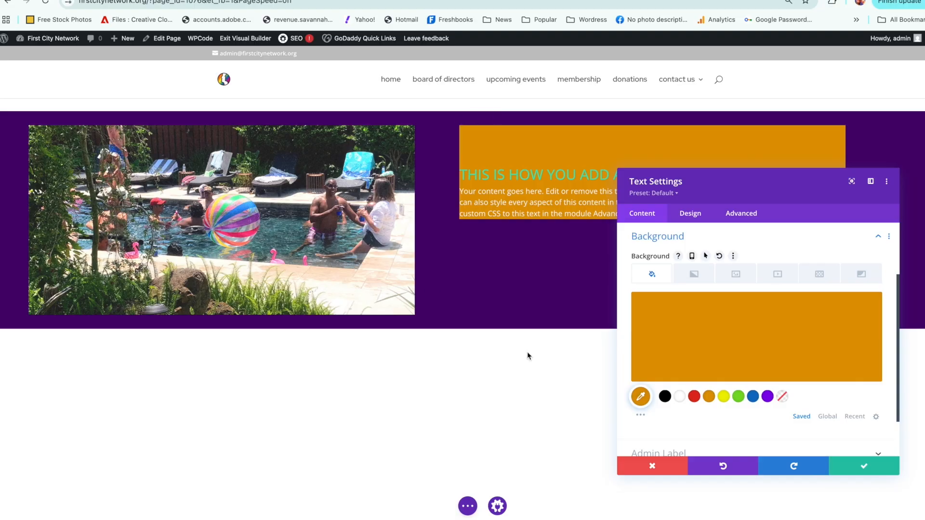
{"action": "left_click", "coordinate": [753, 397]}
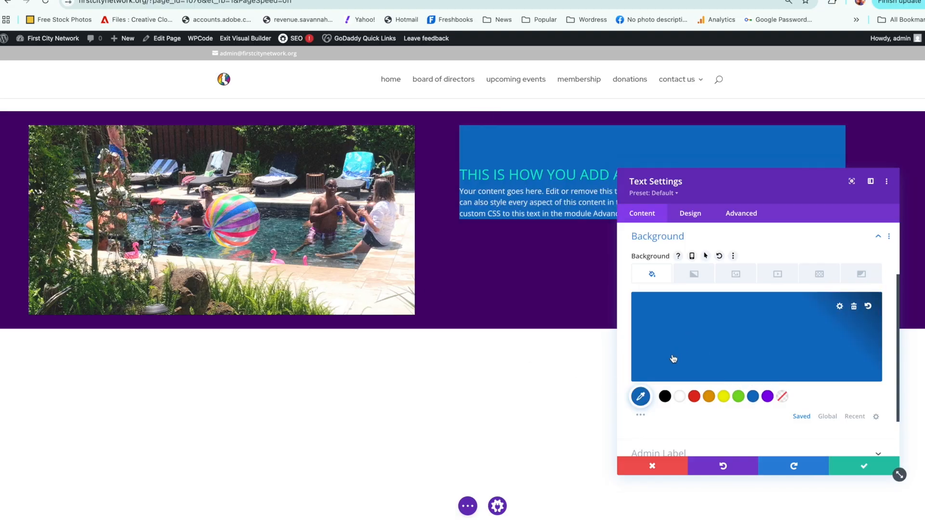
{"action": "left_click", "coordinate": [763, 353]}
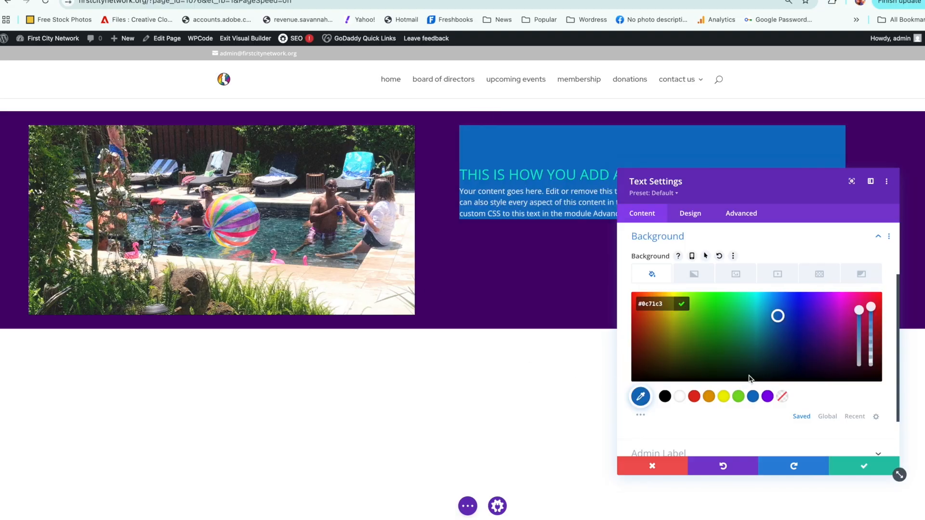
{"action": "left_click", "coordinate": [838, 462]}
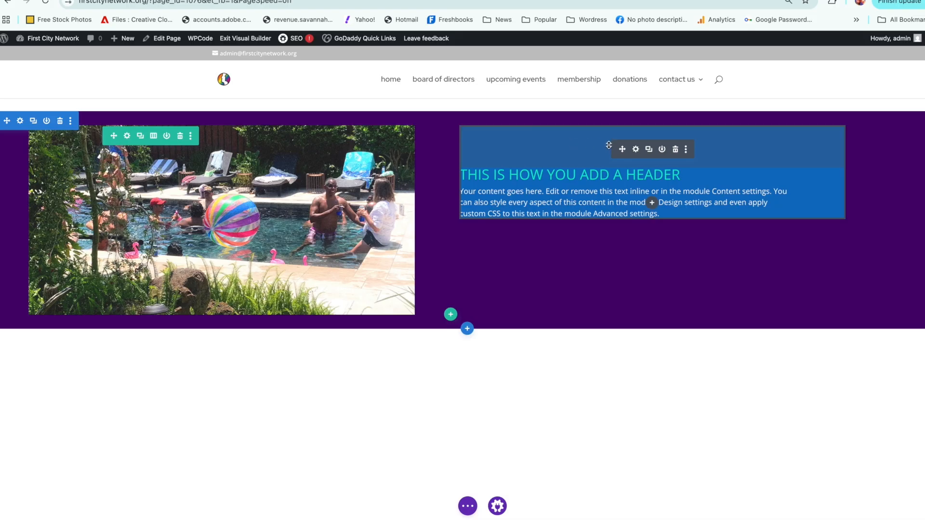
Step: Link the text module's bottom padding to its 90px top padding, and set the left padding to 40px
{"action": "left_click", "coordinate": [635, 150]}
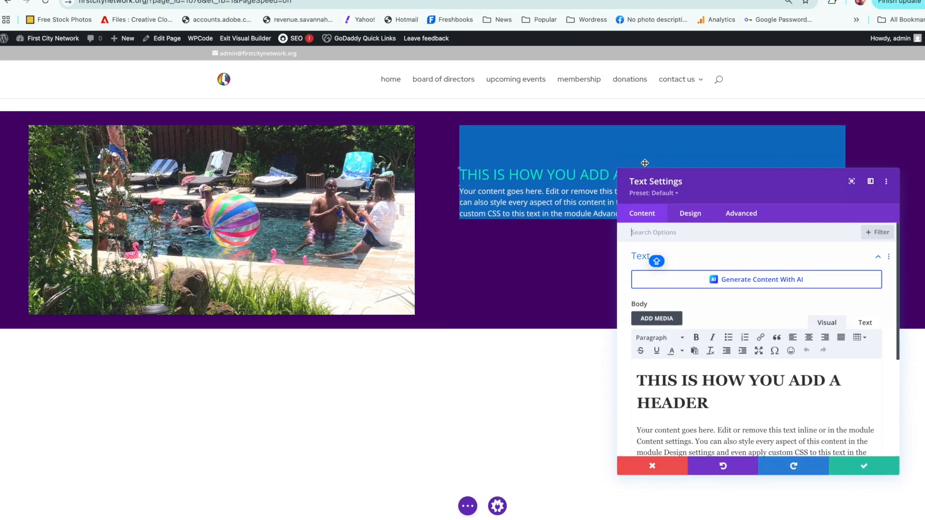
{"action": "left_click", "coordinate": [687, 216]}
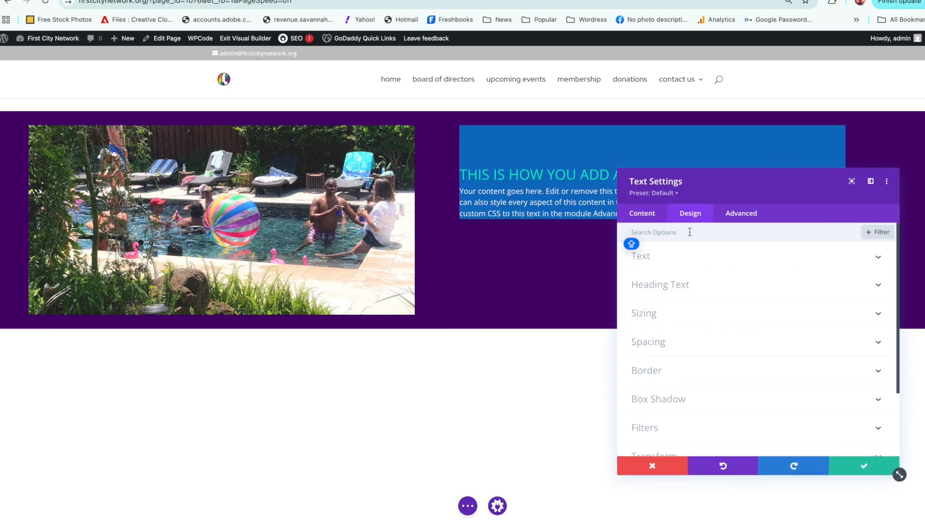
{"action": "left_click", "coordinate": [683, 343]}
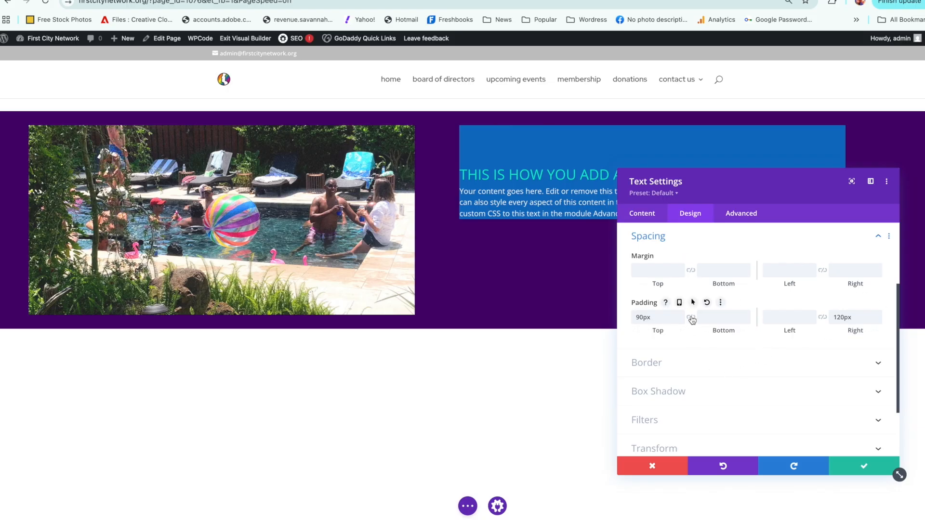
{"action": "left_click", "coordinate": [690, 317]}
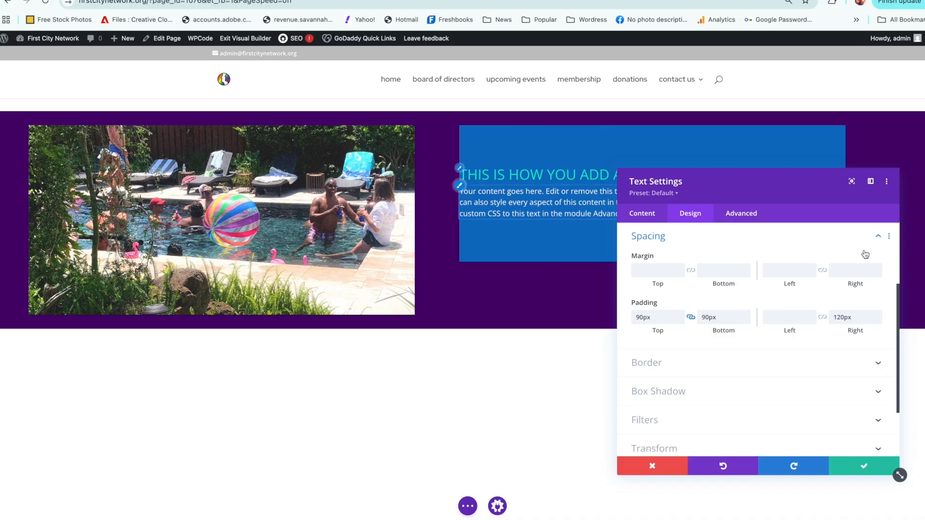
{"action": "left_click", "coordinate": [792, 316]}
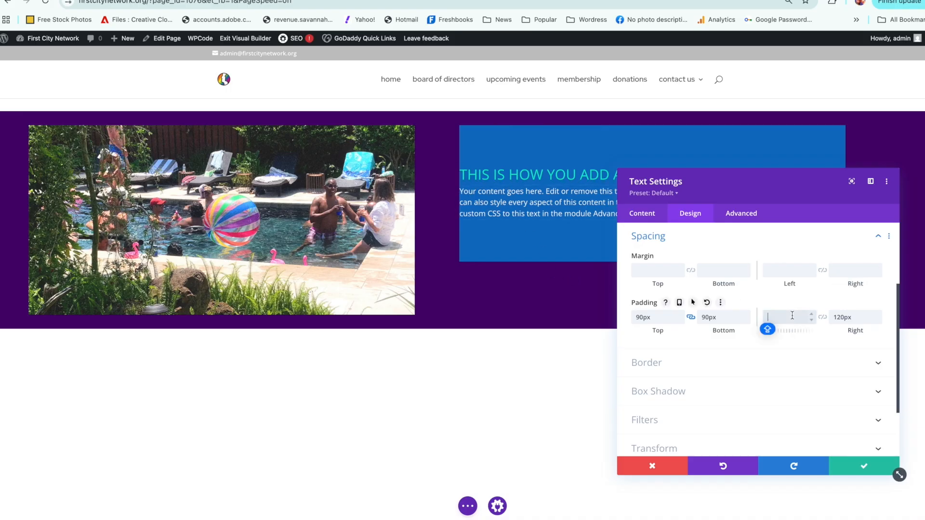
{"action": "type", "text": "40"}
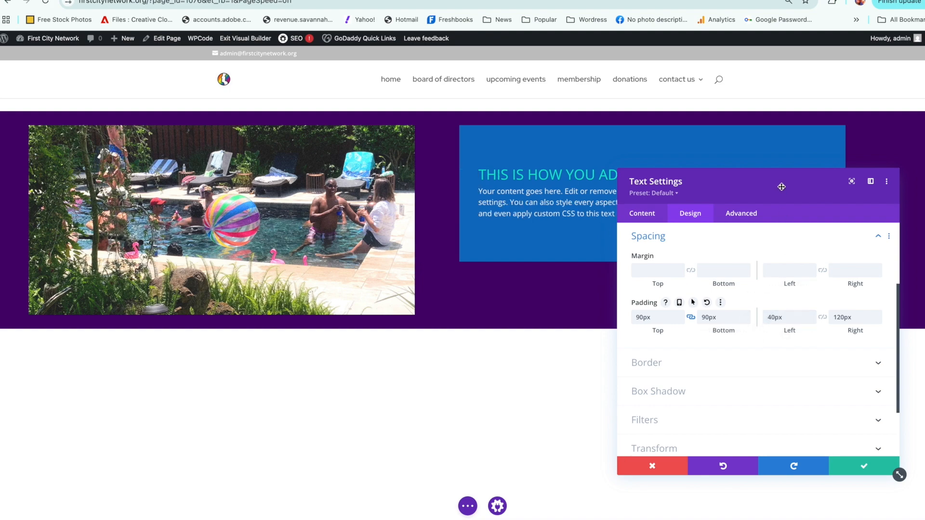
Step: Move the settings window clear of the text block and reduce the text module's right padding to 100px
{"action": "left_click_drag", "start_coordinate": [780, 185], "coordinate": [700, 251]}
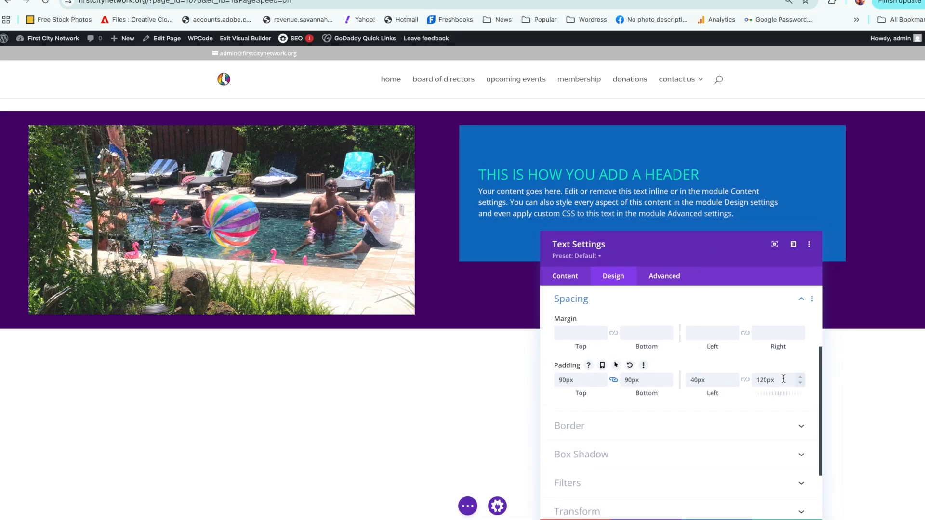
{"action": "left_click", "coordinate": [800, 385]}
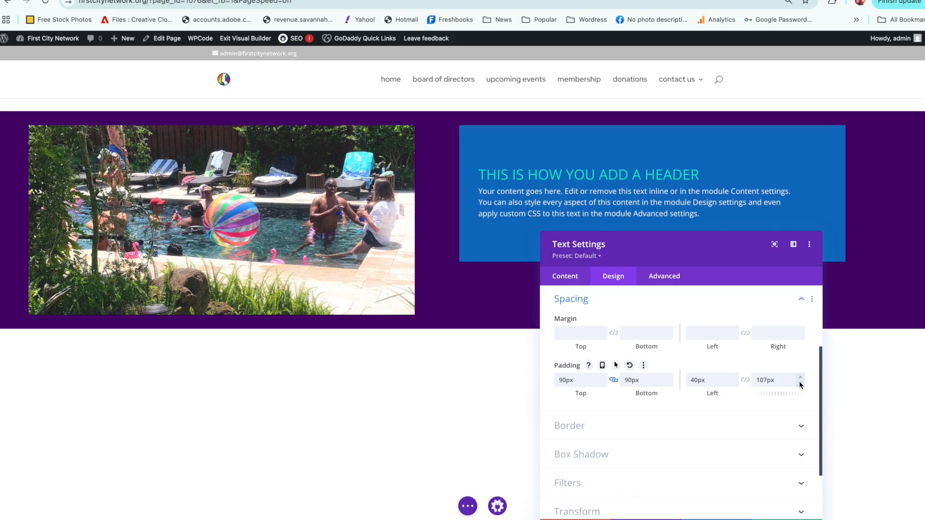
{"action": "left_click", "coordinate": [800, 384]}
{"action": "left_click", "coordinate": [800, 384]}
{"action": "left_click", "coordinate": [800, 377]}
Step: Try a top margin of 80px on the text module, change it to 60px, and save the module
{"action": "left_click_drag", "start_coordinate": [704, 248], "coordinate": [773, 179]}
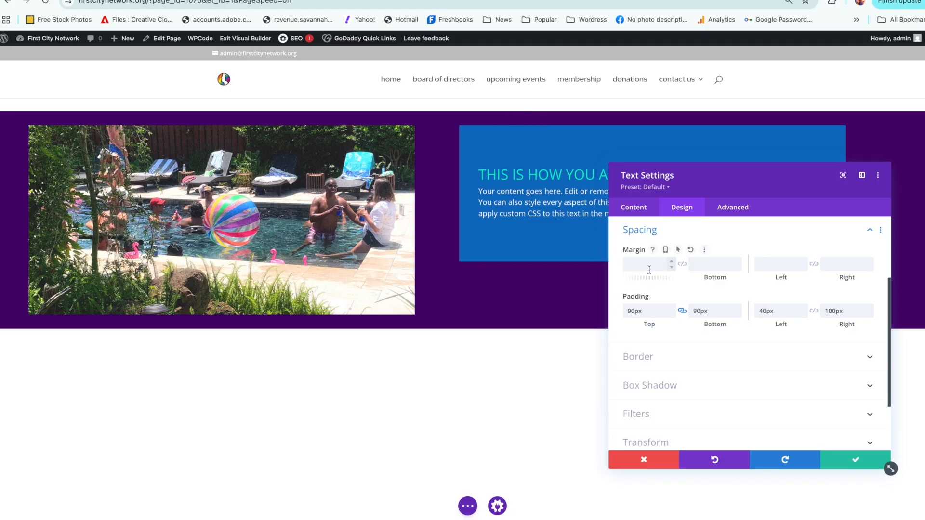
{"action": "type", "text": "80"}
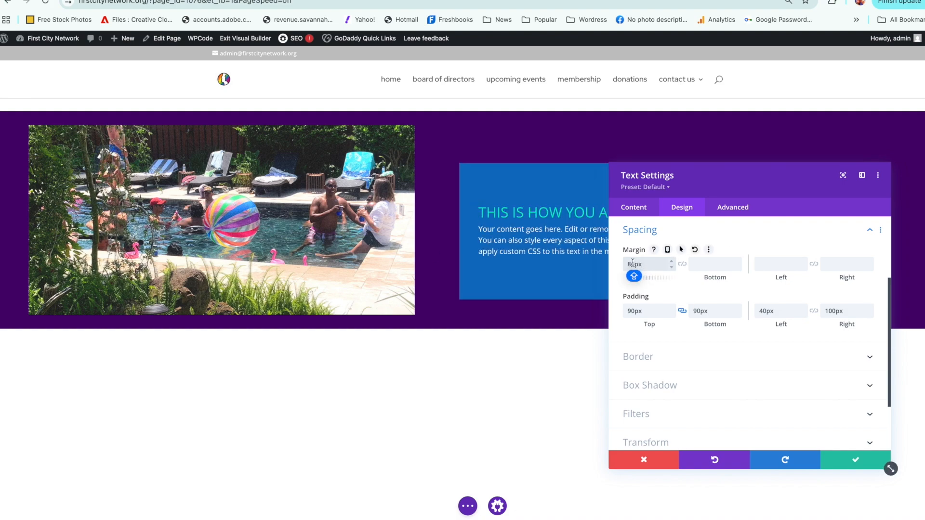
{"action": "left_click_drag", "start_coordinate": [631, 263], "coordinate": [623, 263]}
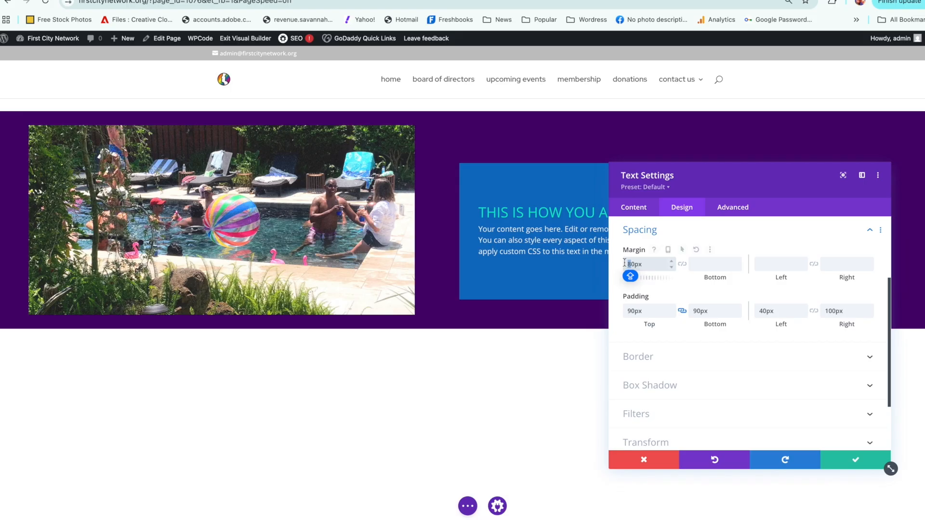
{"action": "type", "text": "6"}
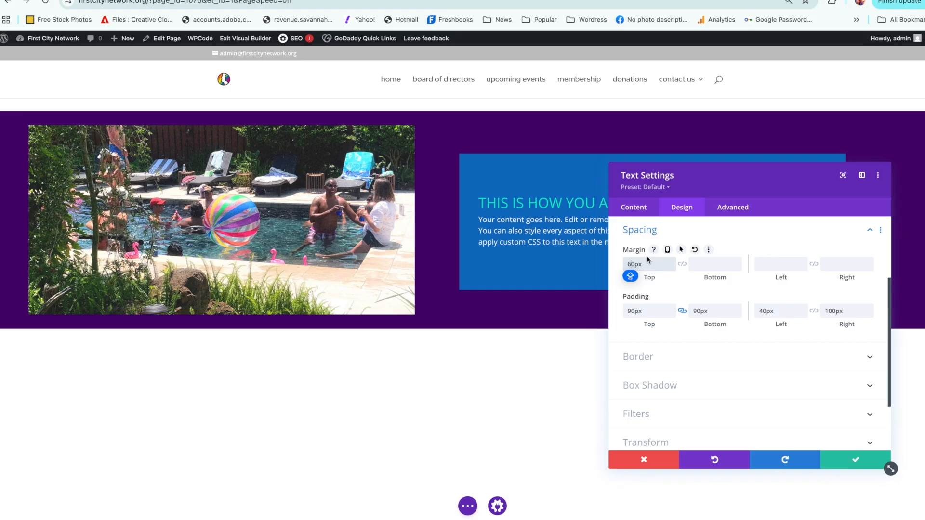
{"action": "left_click", "coordinate": [853, 462]}
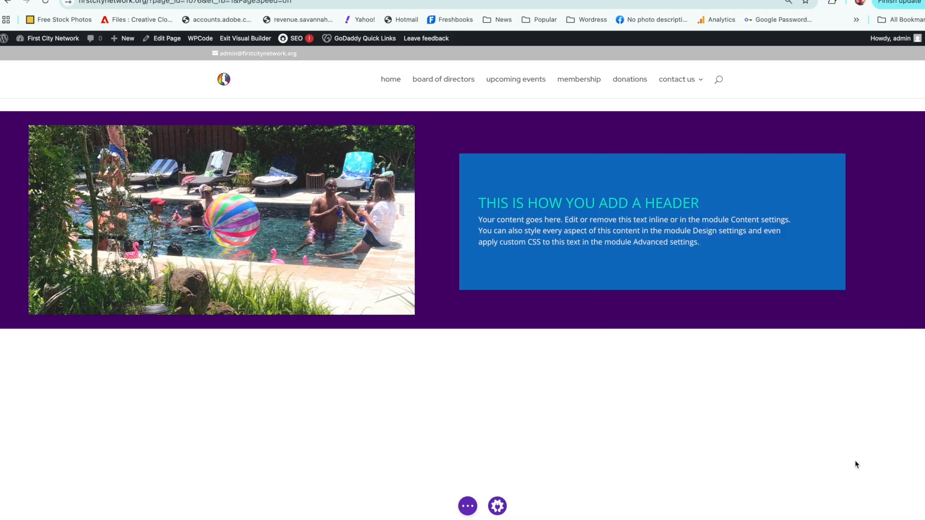
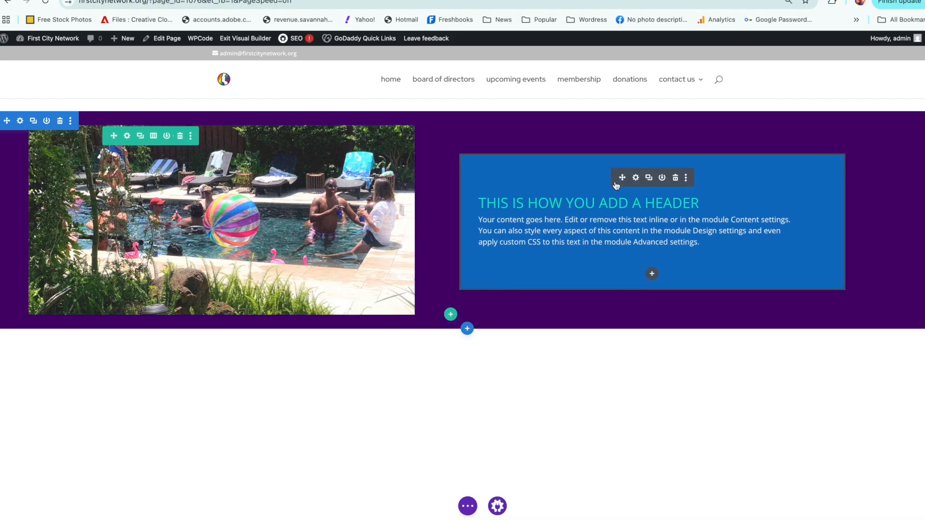
Step: Change the text module's background colour to transparent and save the module
{"action": "left_click", "coordinate": [636, 178]}
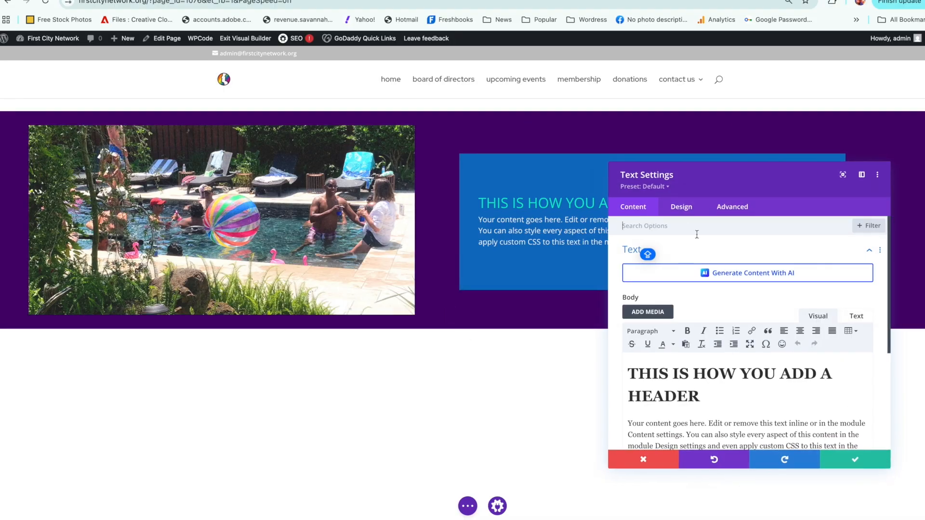
{"action": "left_click", "coordinate": [869, 251]}
{"action": "left_click", "coordinate": [632, 309]}
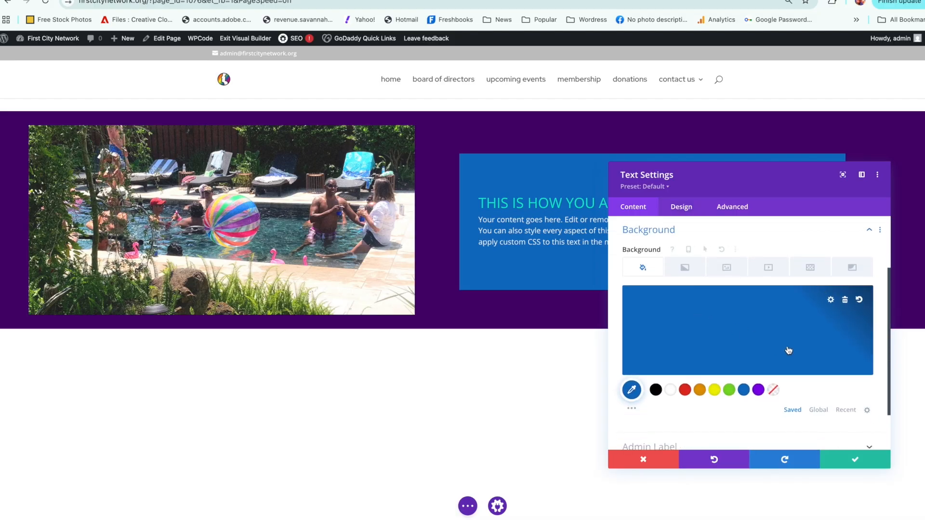
{"action": "left_click", "coordinate": [773, 390]}
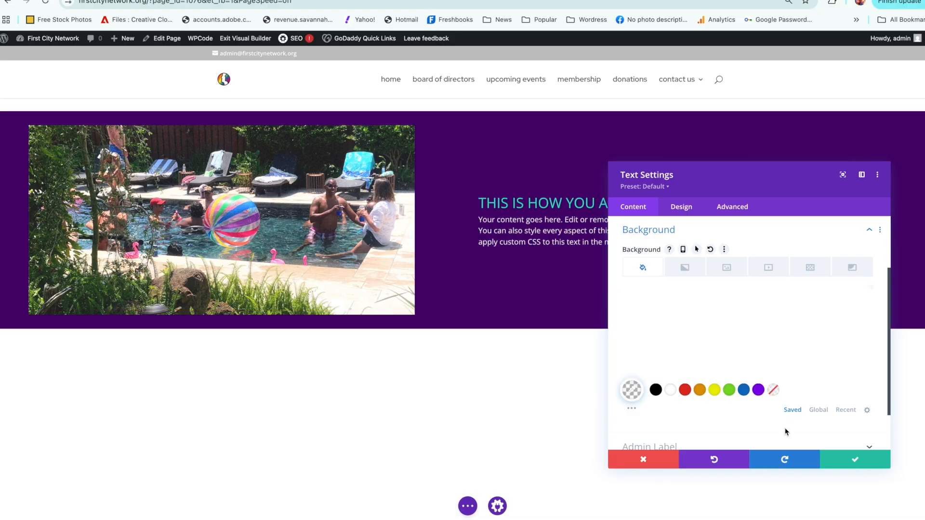
{"action": "left_click", "coordinate": [844, 461]}
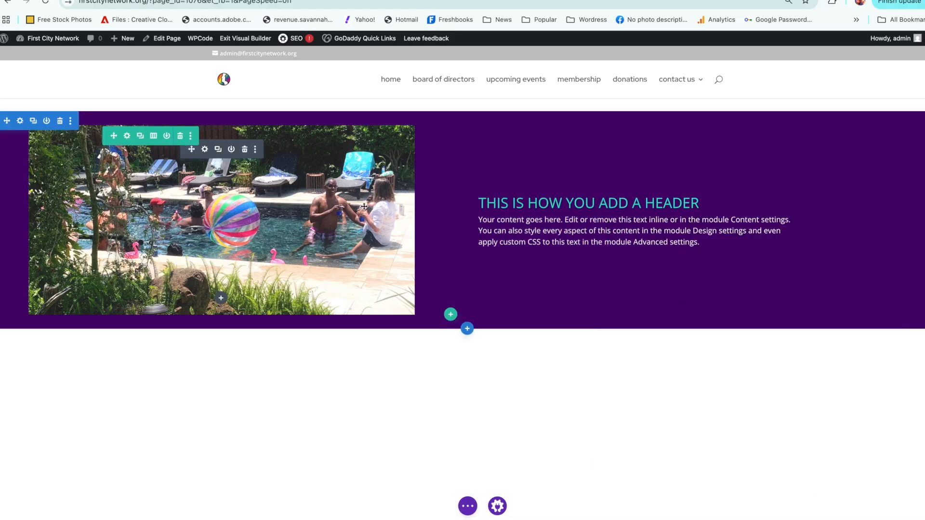
Step: Reduce the dark purple section's linked top and bottom padding to 12px and save the section
{"action": "left_click", "coordinate": [21, 122]}
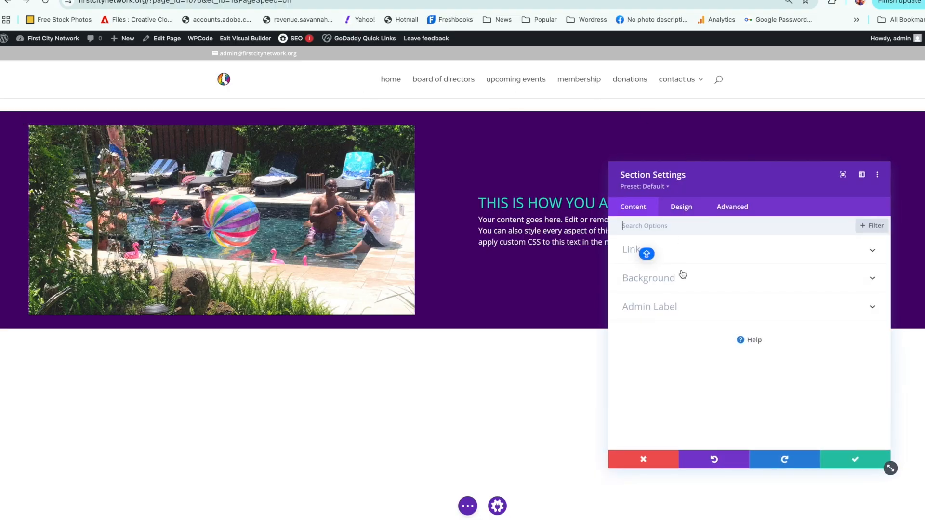
{"action": "left_click", "coordinate": [681, 207]}
{"action": "left_click", "coordinate": [696, 338]}
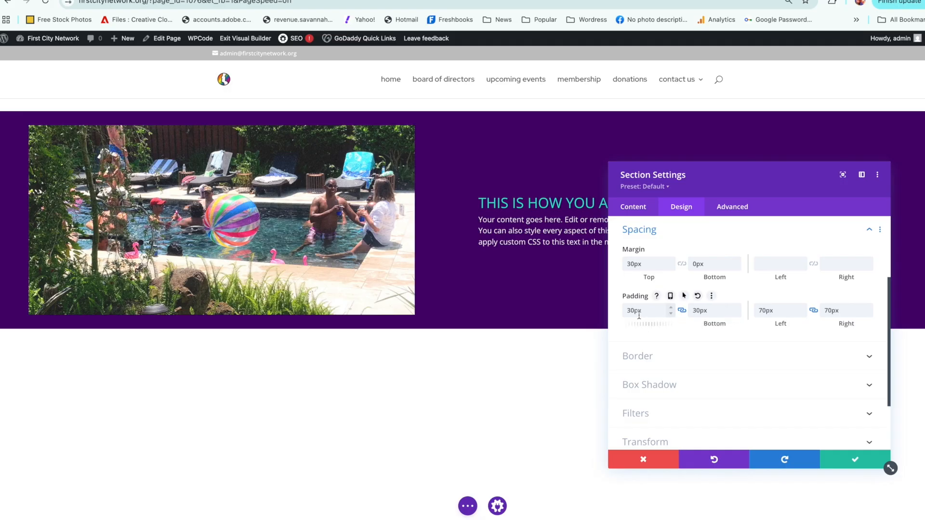
{"action": "left_click", "coordinate": [670, 313]}
{"action": "left_click", "coordinate": [670, 312]}
{"action": "left_click", "coordinate": [671, 312]}
{"action": "left_click", "coordinate": [672, 313]}
{"action": "left_click", "coordinate": [672, 312]}
{"action": "left_click", "coordinate": [672, 313]}
{"action": "left_click", "coordinate": [673, 311]}
{"action": "left_click", "coordinate": [672, 311]}
{"action": "left_click", "coordinate": [673, 312]}
{"action": "left_click", "coordinate": [672, 312]}
{"action": "left_click", "coordinate": [672, 312]}
{"action": "left_click", "coordinate": [673, 312]}
{"action": "left_click", "coordinate": [673, 312]}
{"action": "left_click", "coordinate": [672, 312]}
{"action": "left_click", "coordinate": [673, 313]}
{"action": "left_click", "coordinate": [673, 312]}
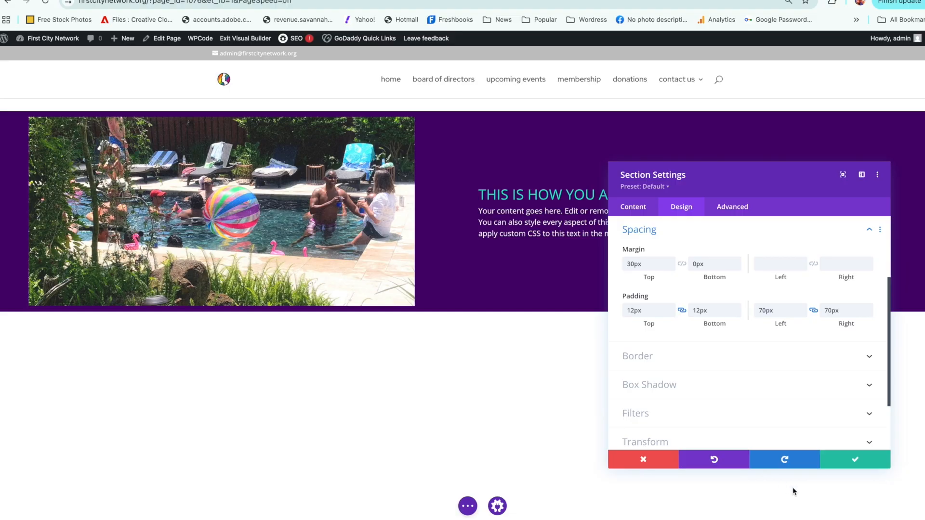
{"action": "left_click", "coordinate": [841, 462]}
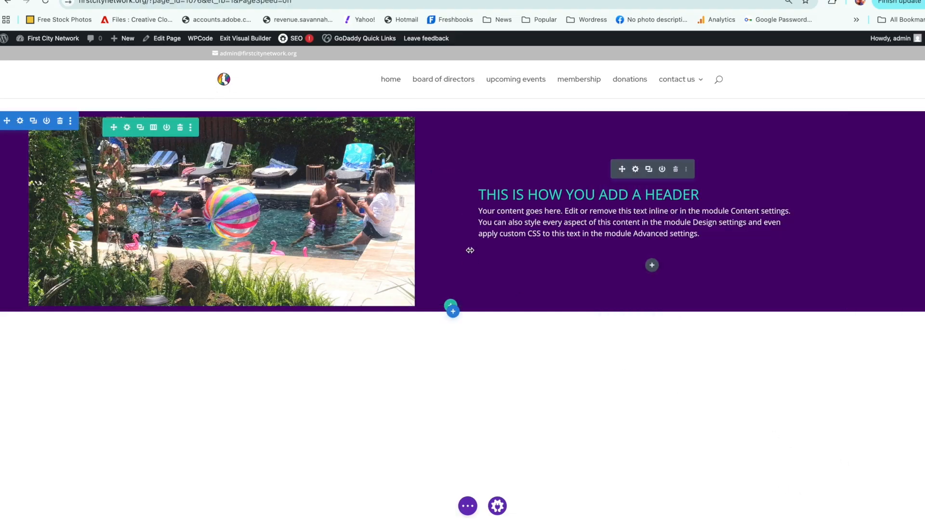
Step: Insert a fullwidth section with a Fullwidth Header module below the dark purple section, keeping its default content
{"action": "left_click", "coordinate": [454, 313]}
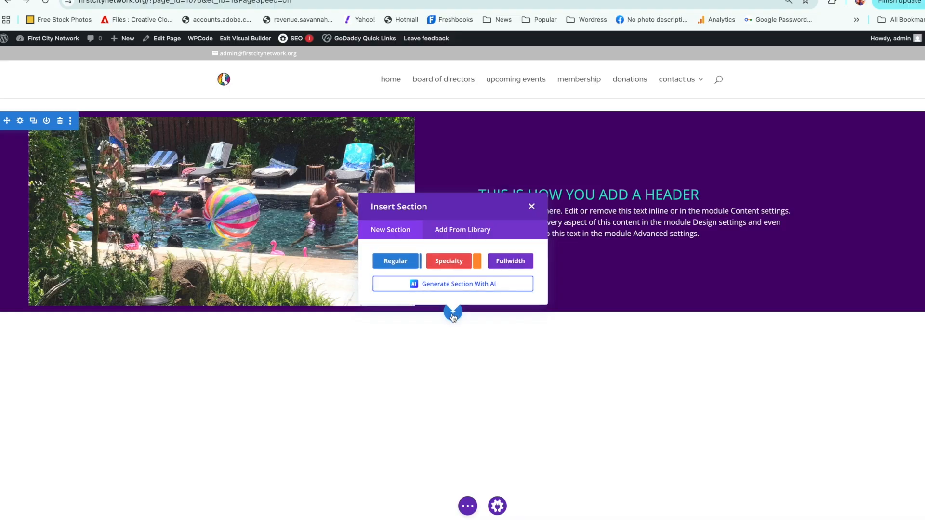
{"action": "left_click", "coordinate": [504, 264]}
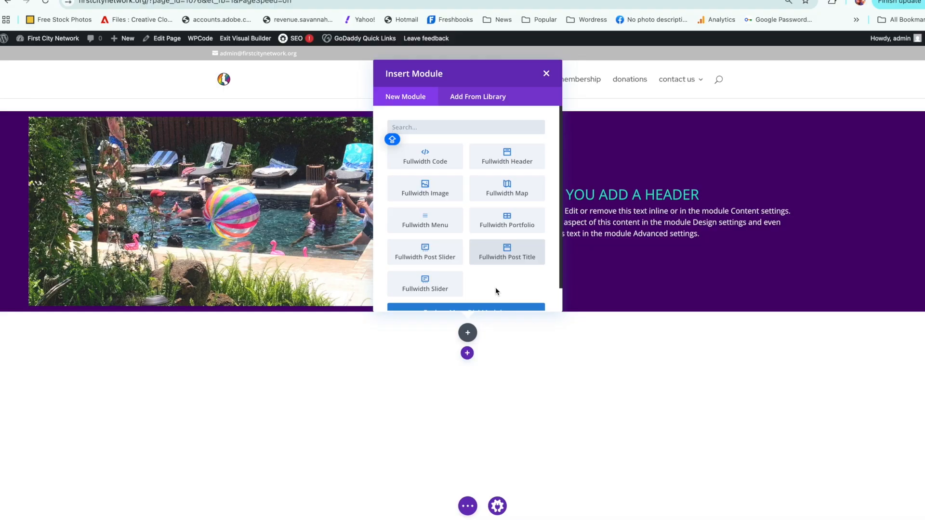
{"action": "left_click", "coordinate": [504, 149]}
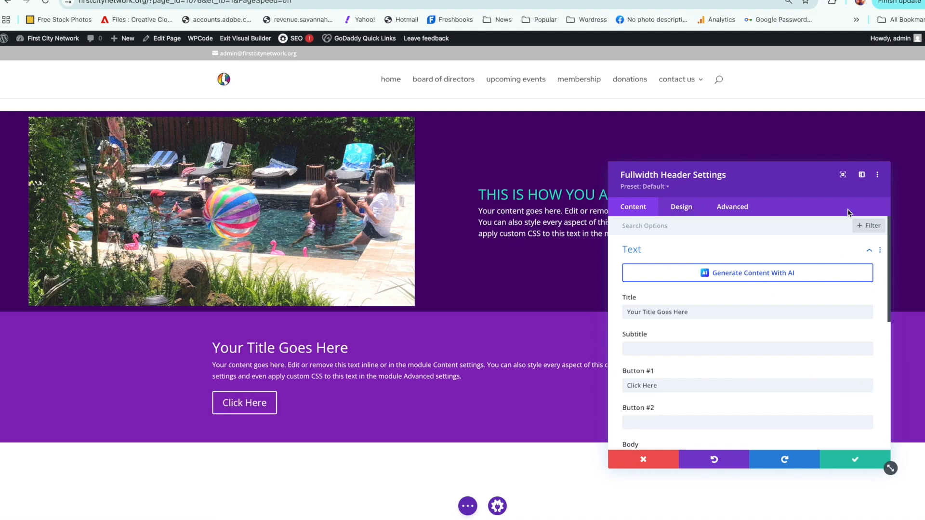
{"action": "left_click", "coordinate": [848, 459]}
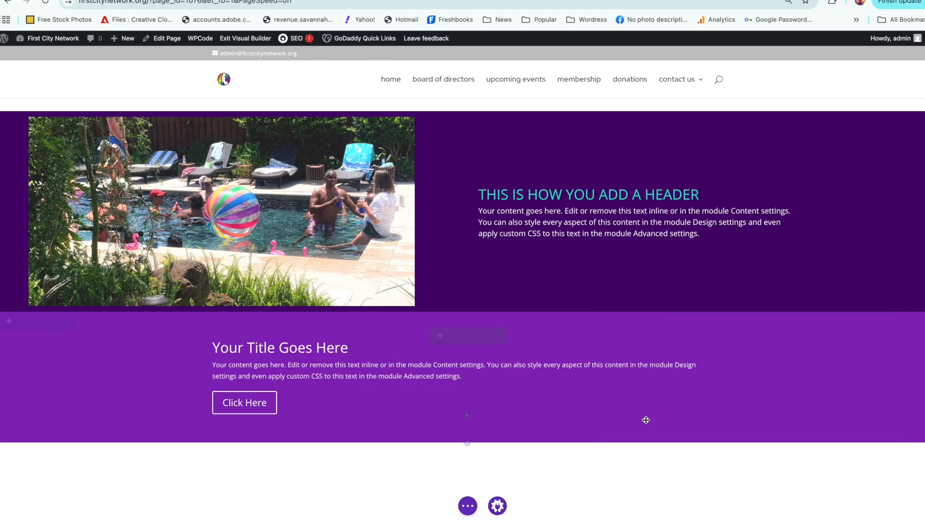
Step: Add a regular section with an empty single-column row below the fullwidth header section, without inserting a module
{"action": "left_click", "coordinate": [467, 442]}
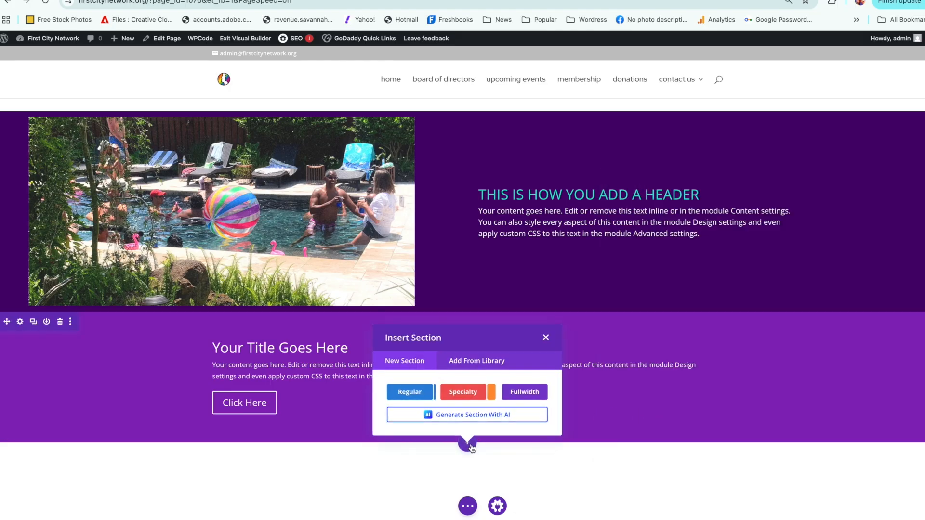
{"action": "left_click", "coordinate": [419, 396]}
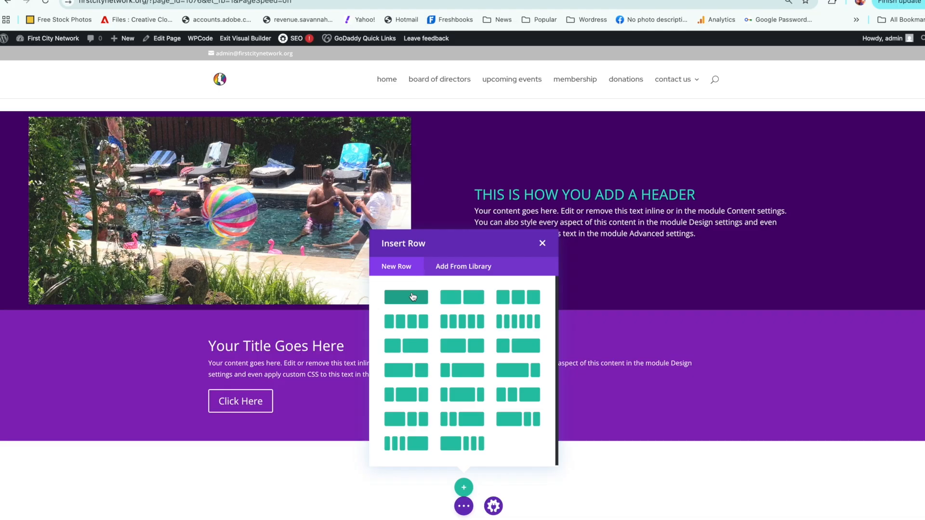
{"action": "left_click", "coordinate": [413, 297]}
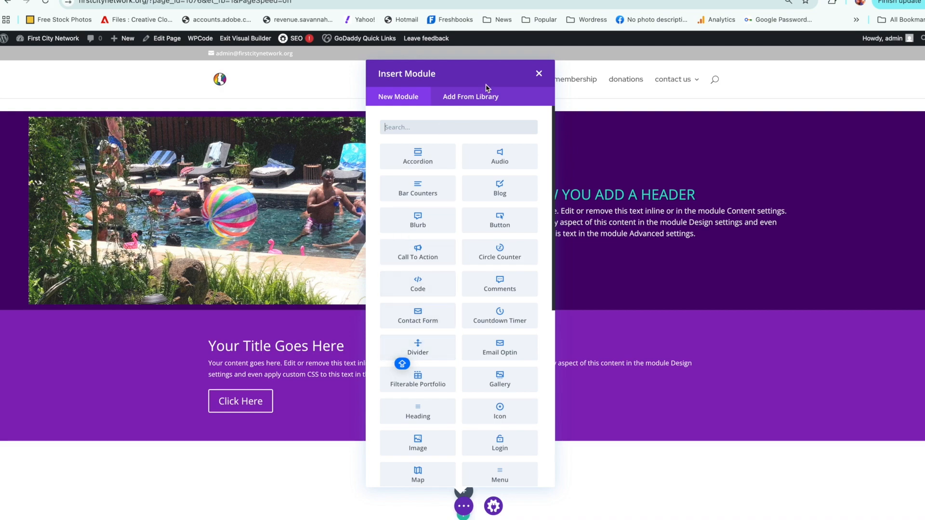
{"action": "left_click", "coordinate": [539, 74]}
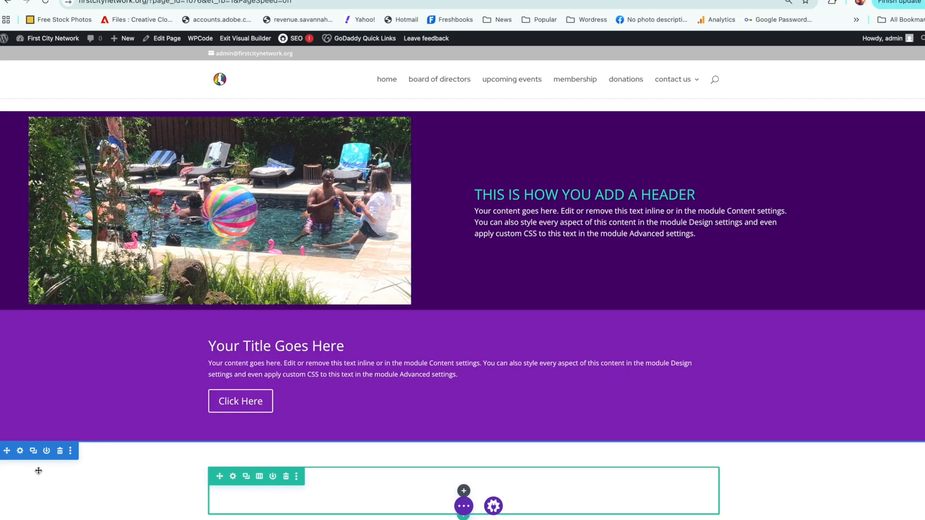
Step: Give the new regular section a muted magenta background of #872076 and save it
{"action": "left_click", "coordinate": [20, 452]}
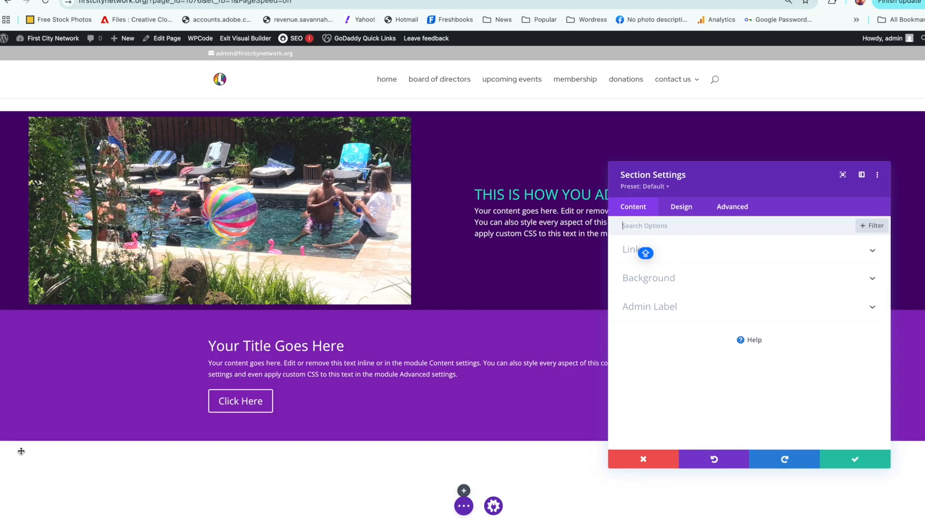
{"action": "left_click", "coordinate": [691, 278]}
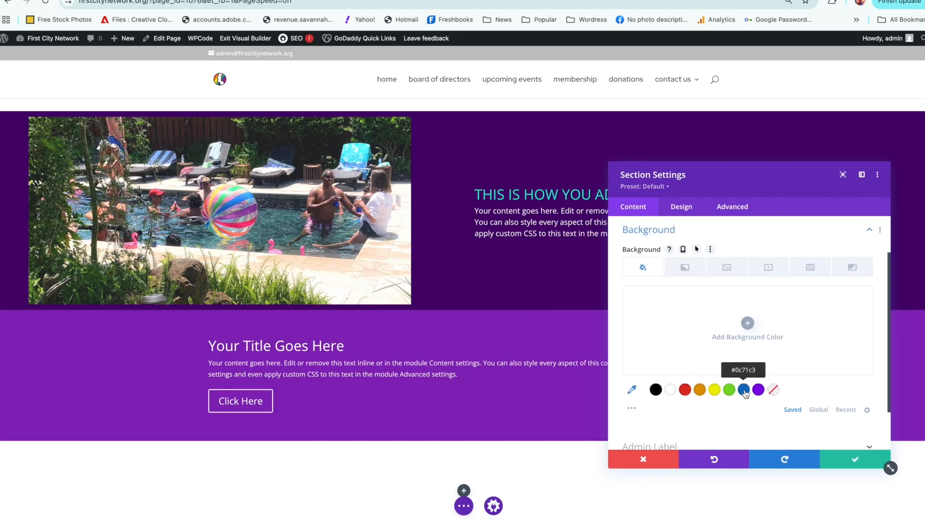
{"action": "left_click", "coordinate": [744, 394]}
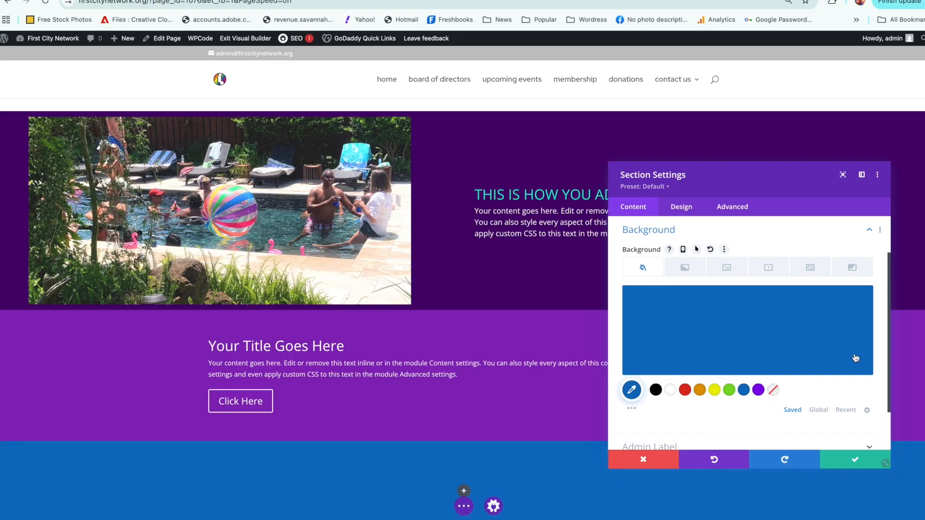
{"action": "left_click", "coordinate": [811, 347]}
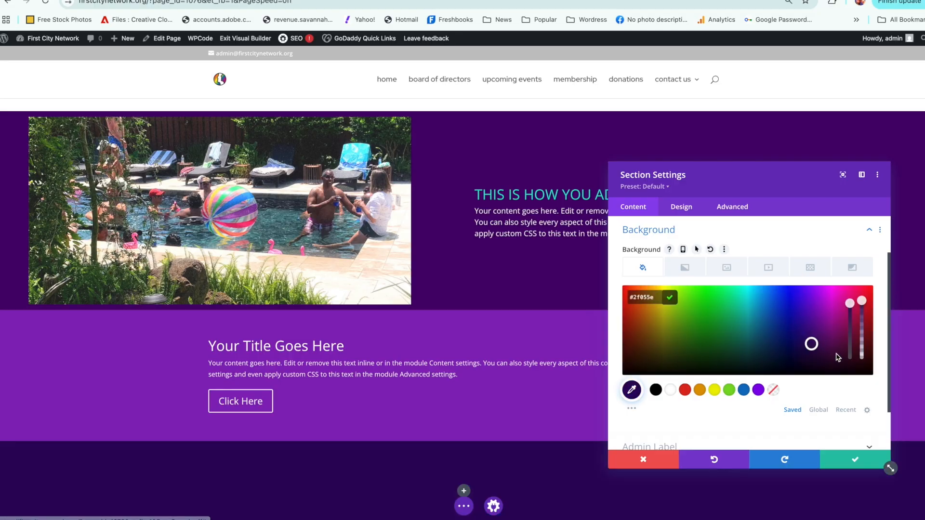
{"action": "left_click", "coordinate": [840, 329]}
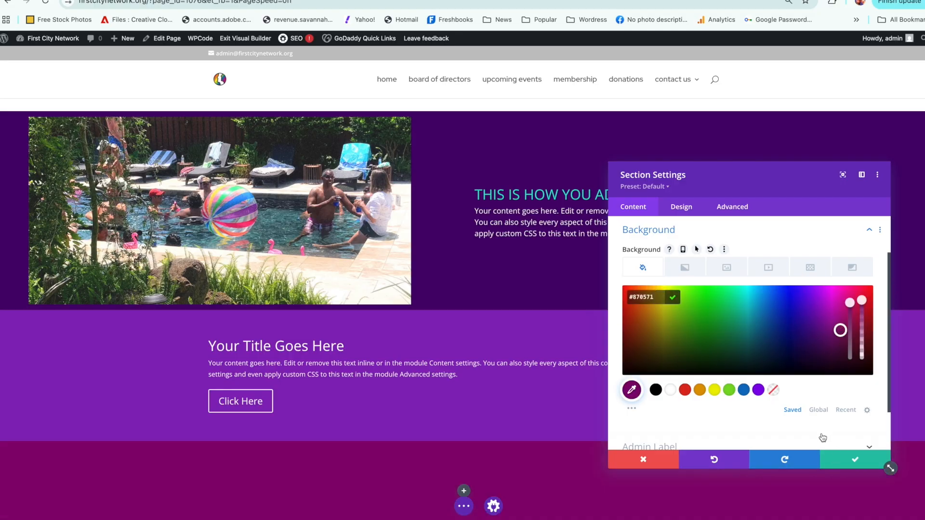
{"action": "left_click", "coordinate": [850, 345]}
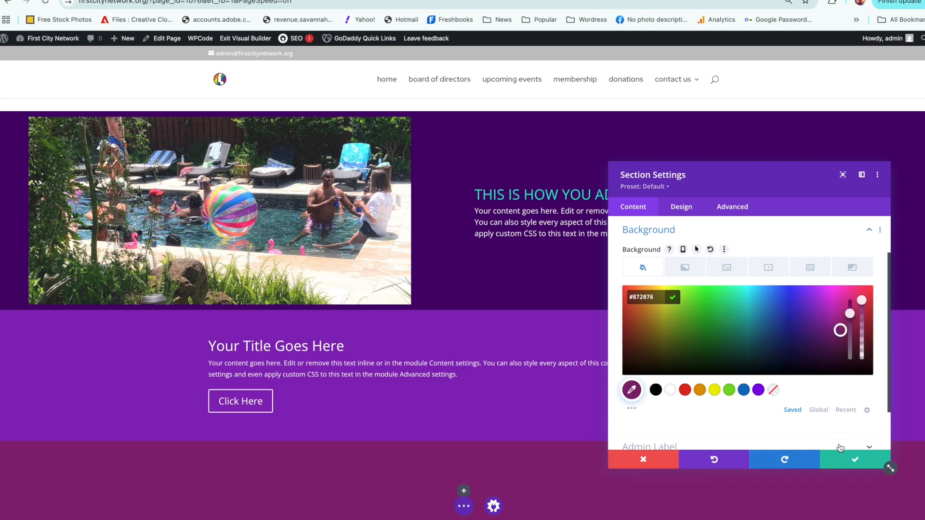
{"action": "left_click", "coordinate": [849, 460]}
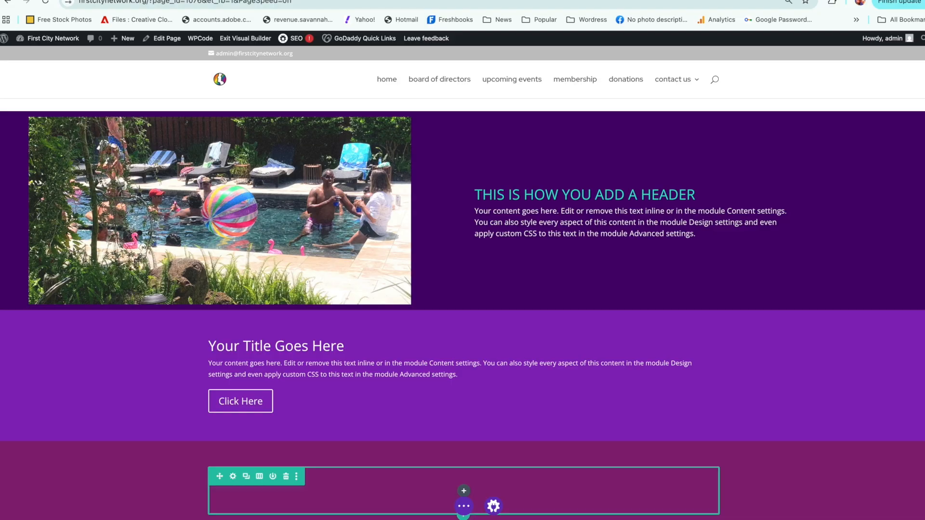
Step: Delete the fullwidth header section and move the magenta section above the dark purple image section
{"action": "scroll", "coordinate": [819, 386], "scroll_direction": "down", "scroll_amount": 1}
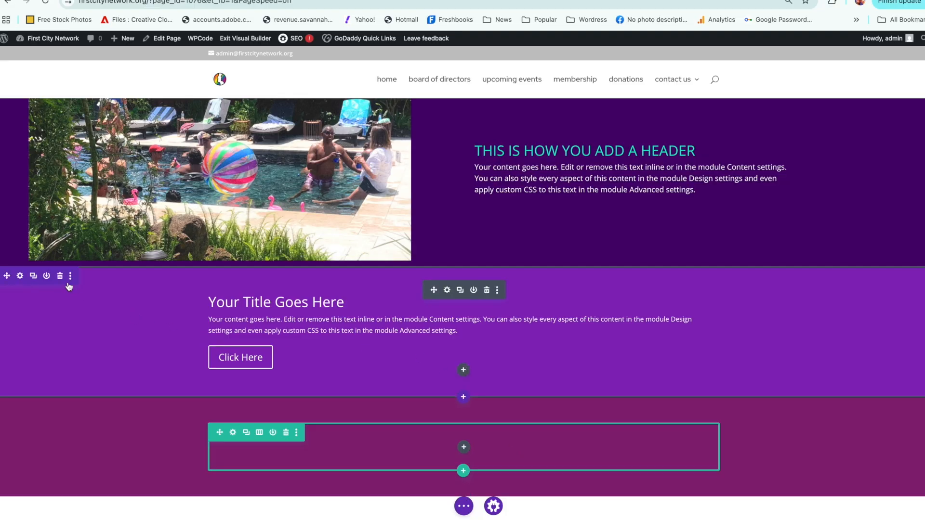
{"action": "left_click", "coordinate": [60, 276]}
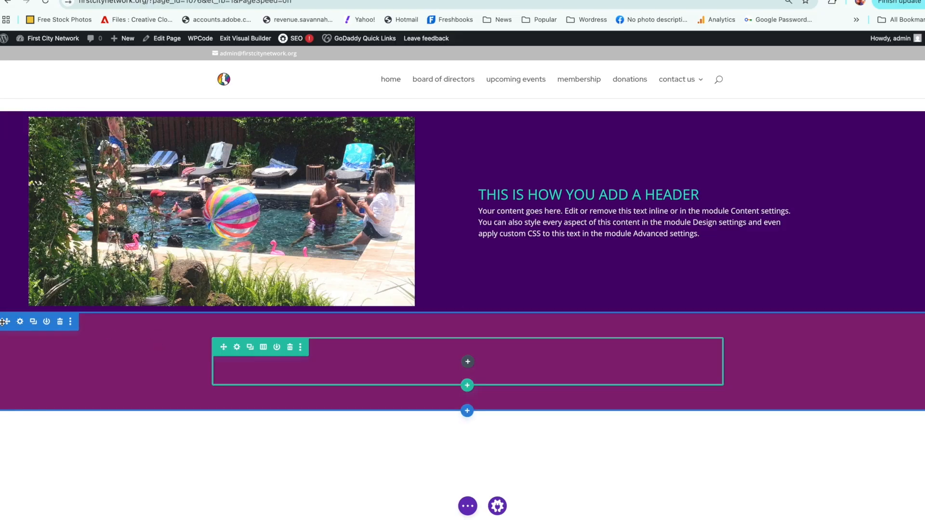
{"action": "left_click_drag", "start_coordinate": [6, 322], "coordinate": [28, 115]}
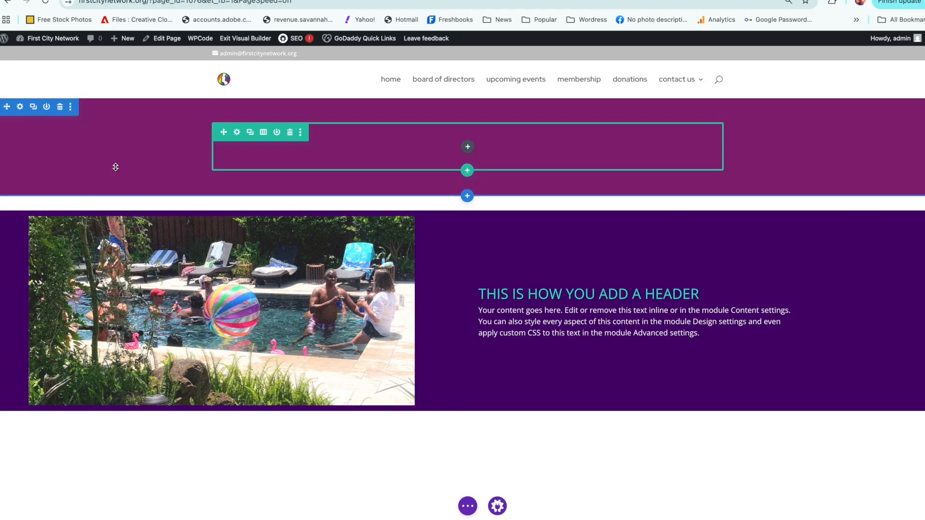
Step: Set the magenta section's top and bottom margin and its top and bottom padding to 0px, and save it
{"action": "left_click", "coordinate": [20, 107]}
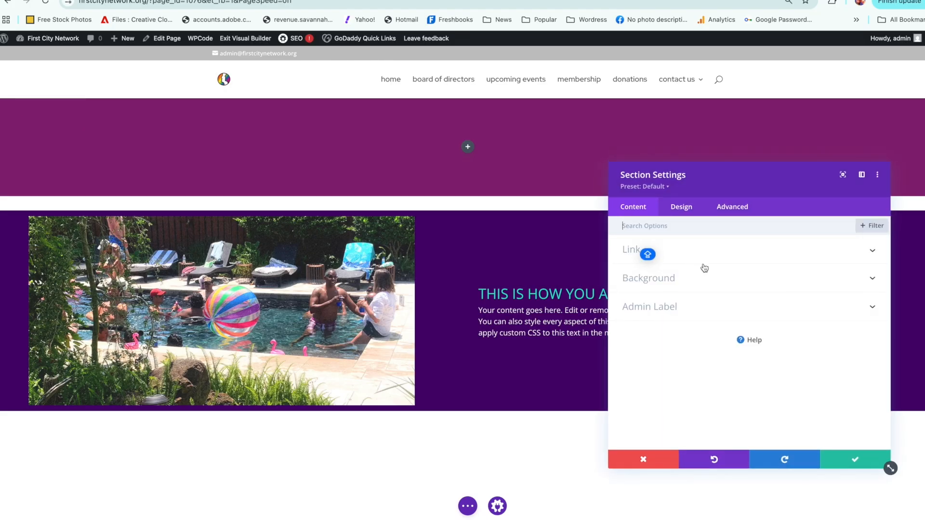
{"action": "left_click", "coordinate": [680, 208]}
{"action": "left_click", "coordinate": [669, 335]}
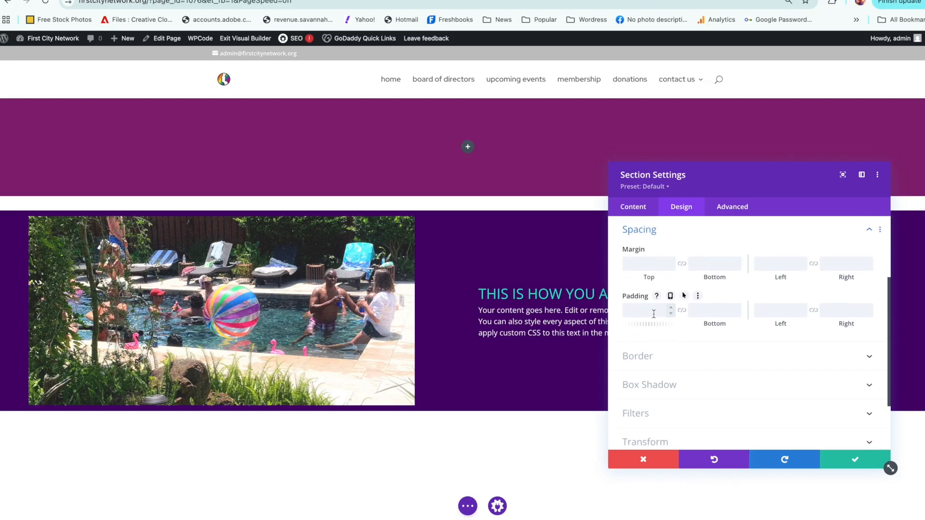
{"action": "left_click", "coordinate": [650, 264]}
{"action": "left_click", "coordinate": [710, 264]}
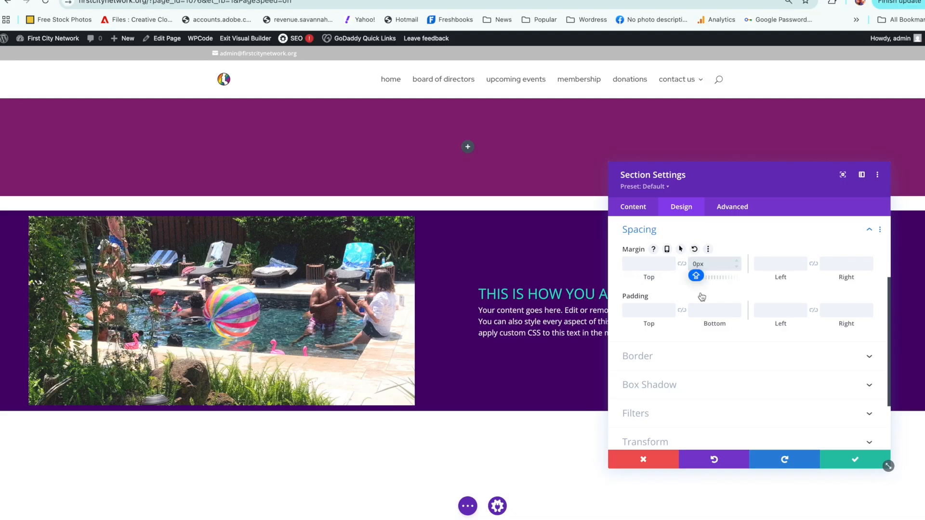
{"action": "left_click", "coordinate": [715, 312]}
{"action": "type", "text": "0"}
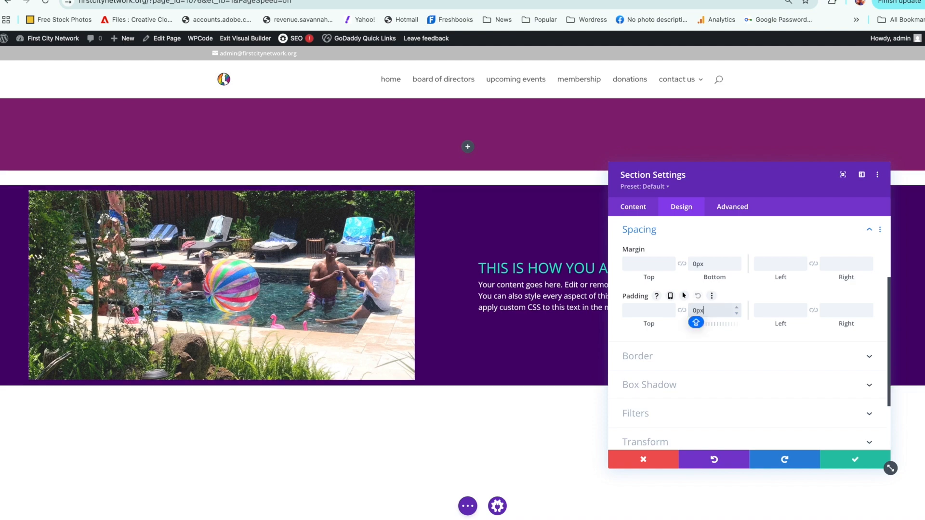
{"action": "left_click", "coordinate": [510, 162]}
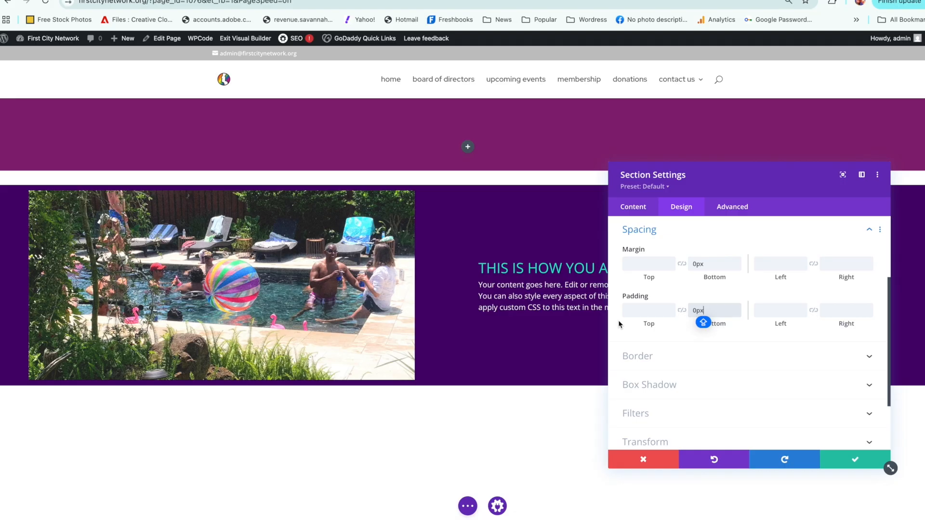
{"action": "left_click", "coordinate": [633, 310]}
{"action": "type", "text": "0"}
{"action": "left_click", "coordinate": [645, 263]}
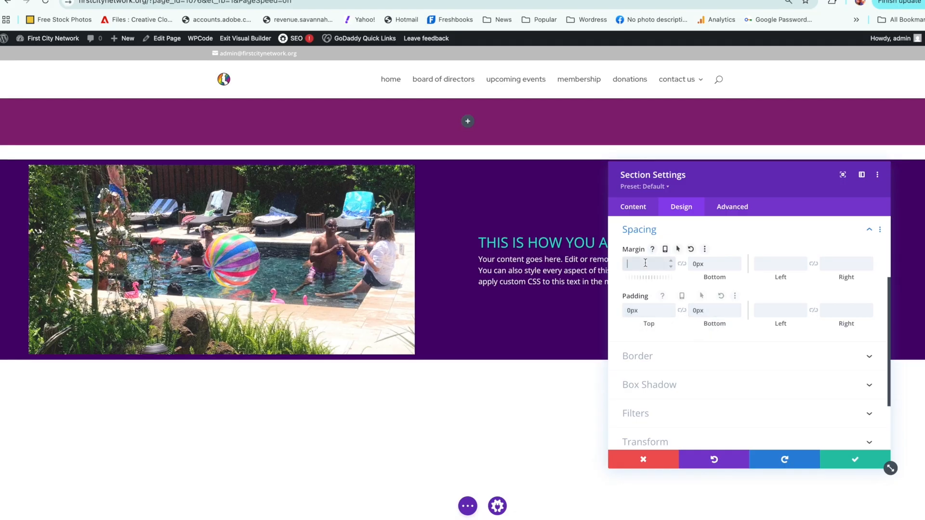
{"action": "type", "text": "0"}
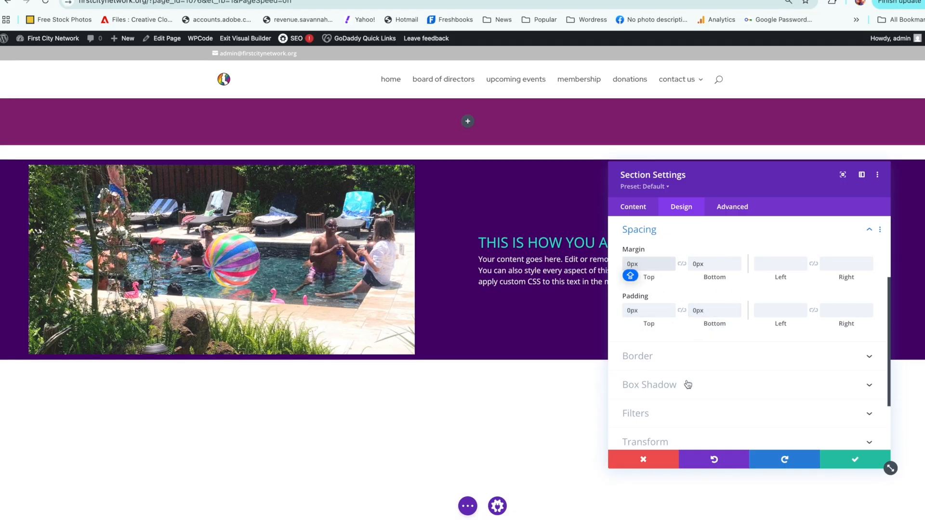
{"action": "left_click", "coordinate": [826, 455]}
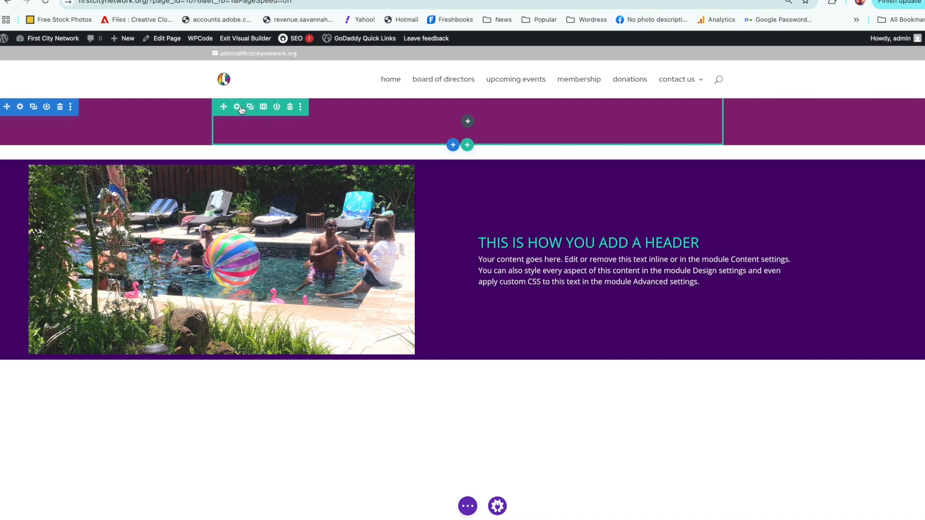
Step: Set the magenta section's top and bottom padding to 70px and save it
{"action": "left_click", "coordinate": [20, 106]}
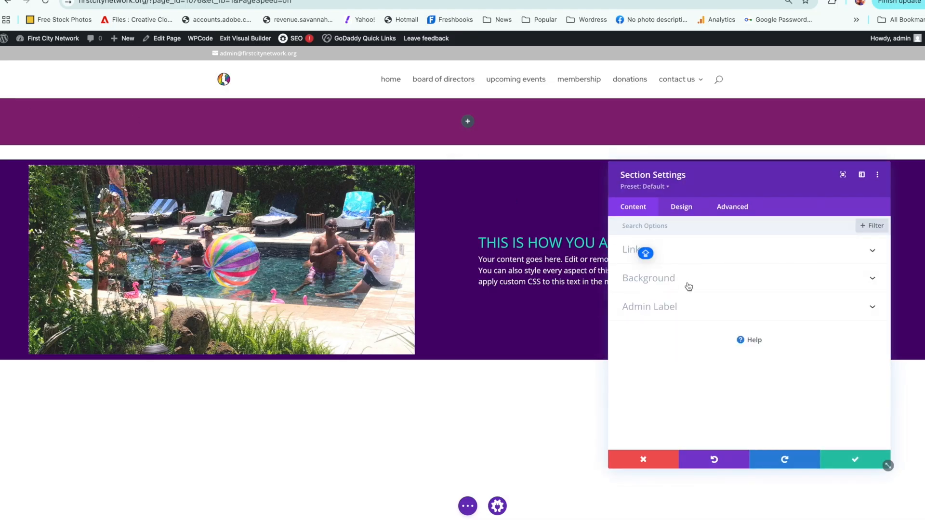
{"action": "left_click", "coordinate": [692, 213]}
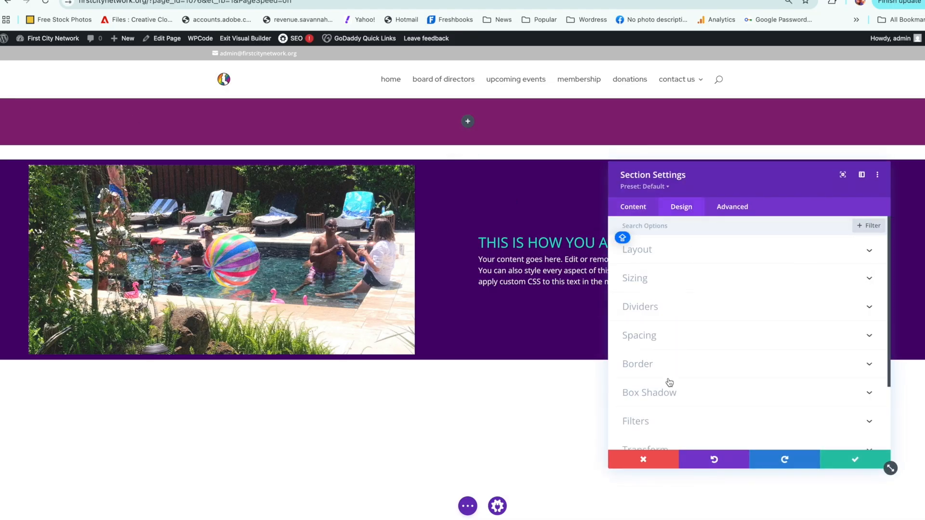
{"action": "left_click", "coordinate": [676, 339]}
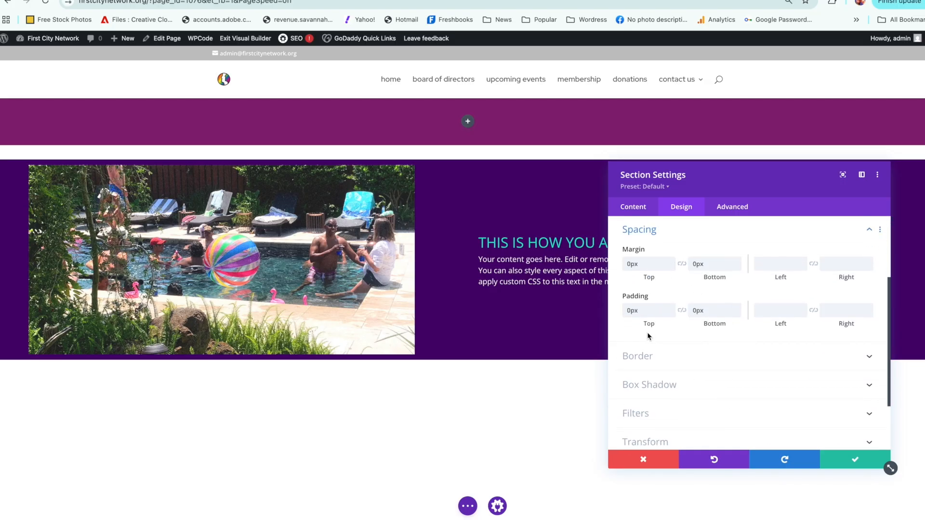
{"action": "left_click", "coordinate": [634, 311]}
{"action": "type", "text": "70px"}
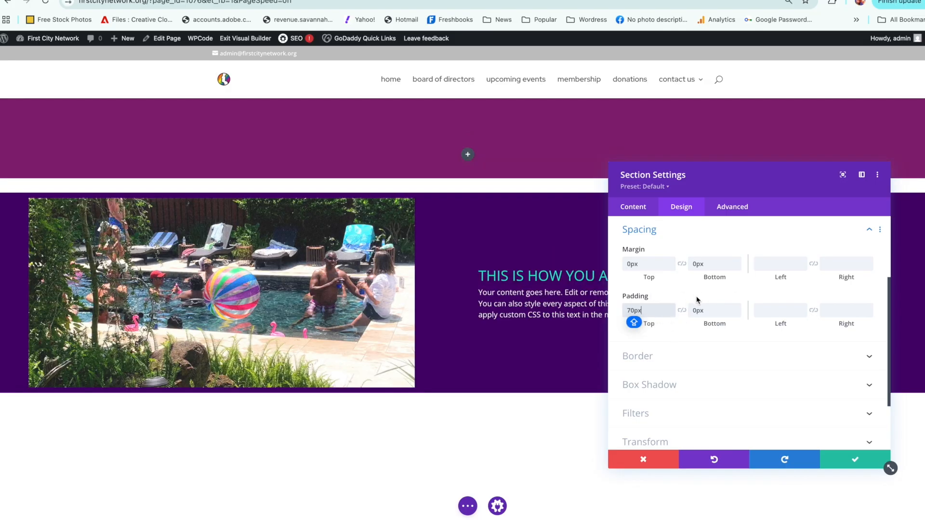
{"action": "left_click", "coordinate": [682, 311]}
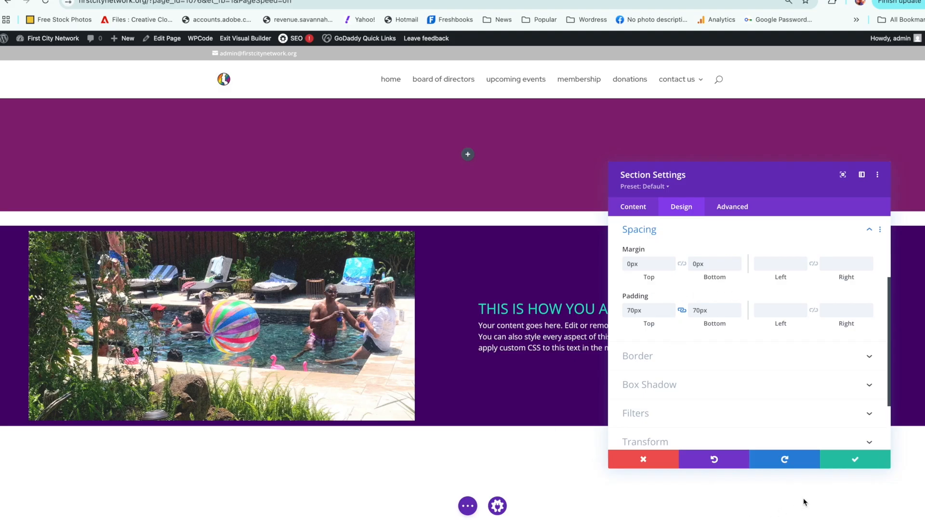
{"action": "left_click", "coordinate": [847, 466]}
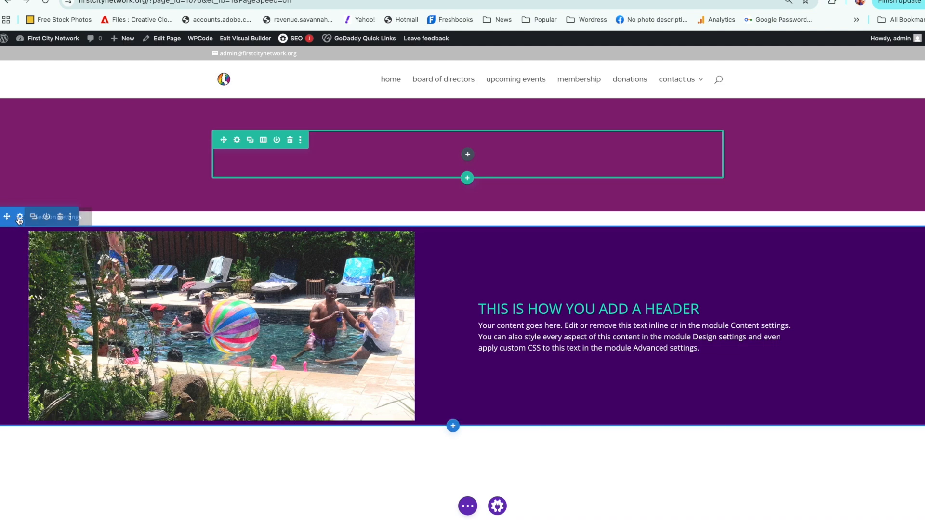
Step: Set the dark purple image section's top margin to 0px and save it
{"action": "left_click", "coordinate": [20, 217]}
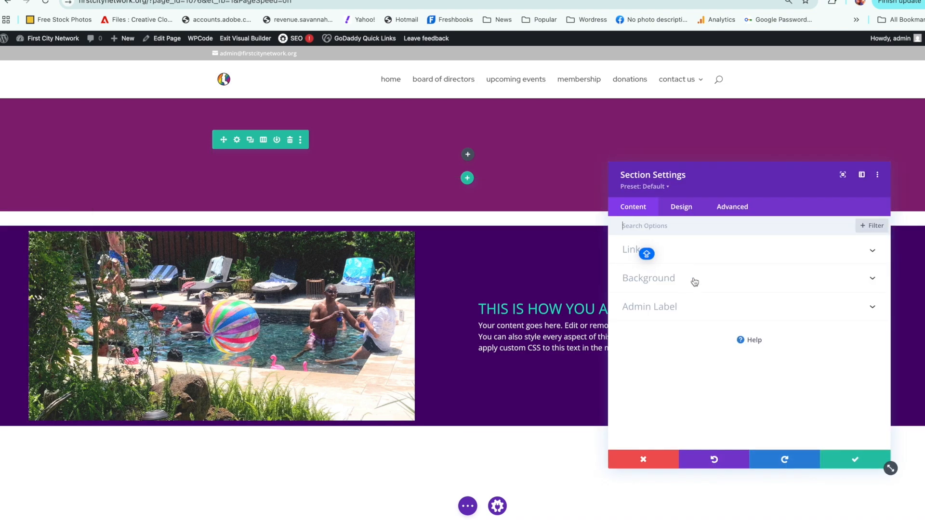
{"action": "left_click", "coordinate": [684, 211]}
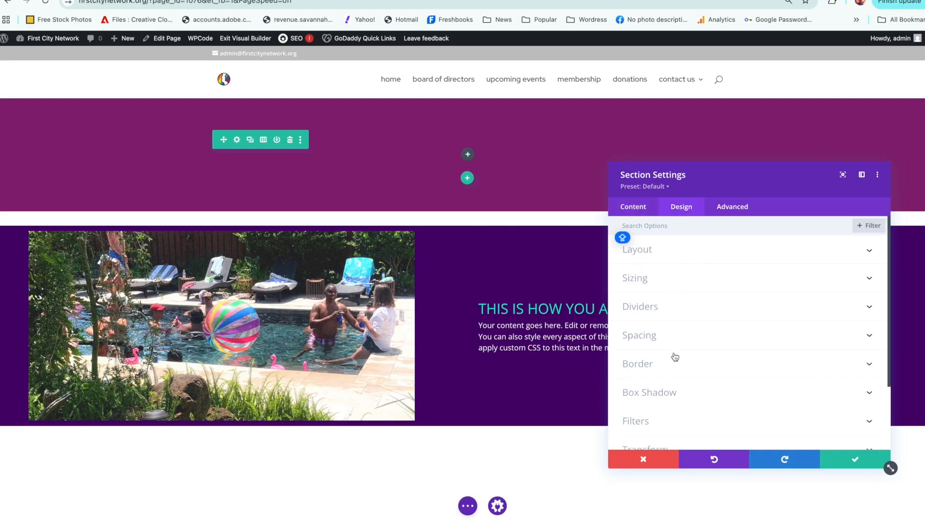
{"action": "left_click", "coordinate": [674, 337]}
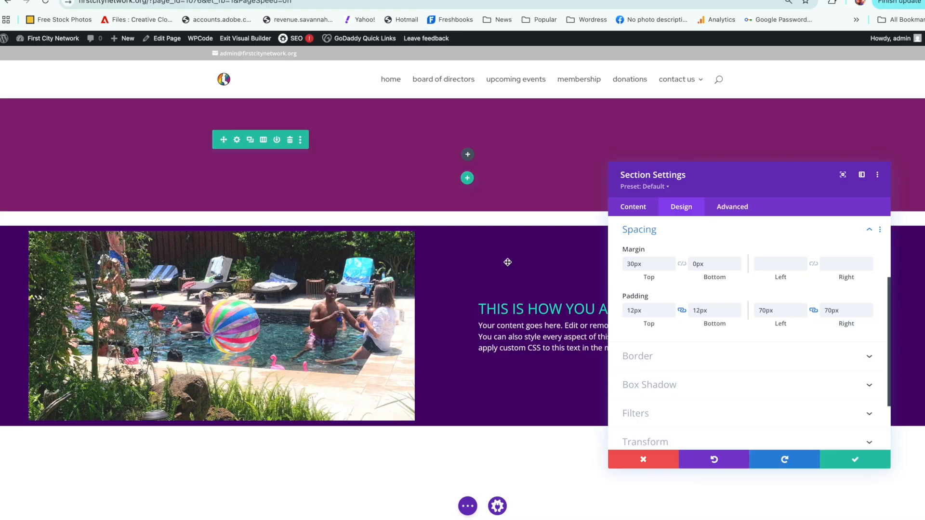
{"action": "double_click", "coordinate": [652, 264]}
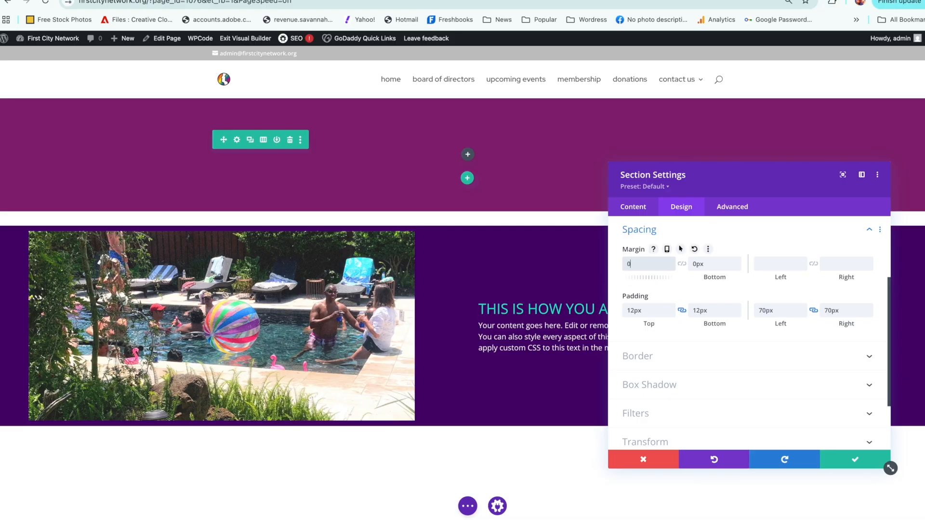
{"action": "type", "text": "0"}
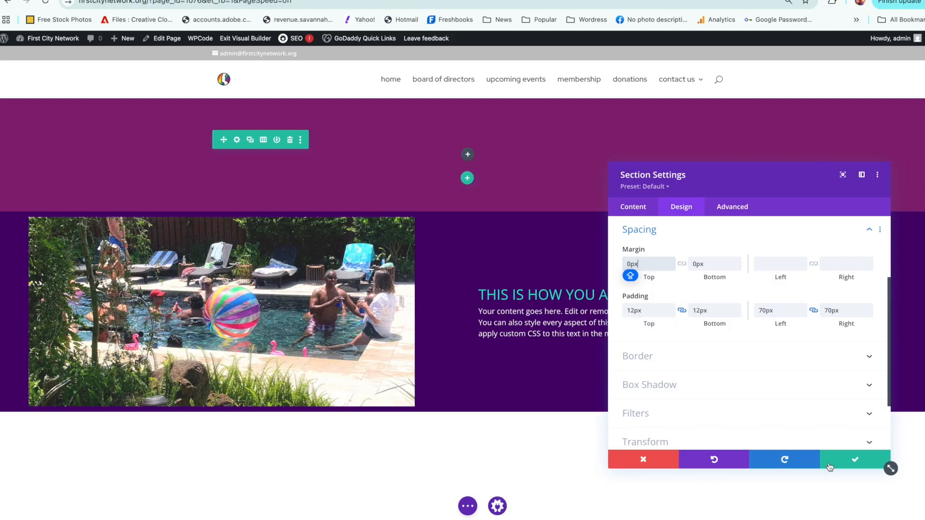
{"action": "left_click", "coordinate": [849, 461]}
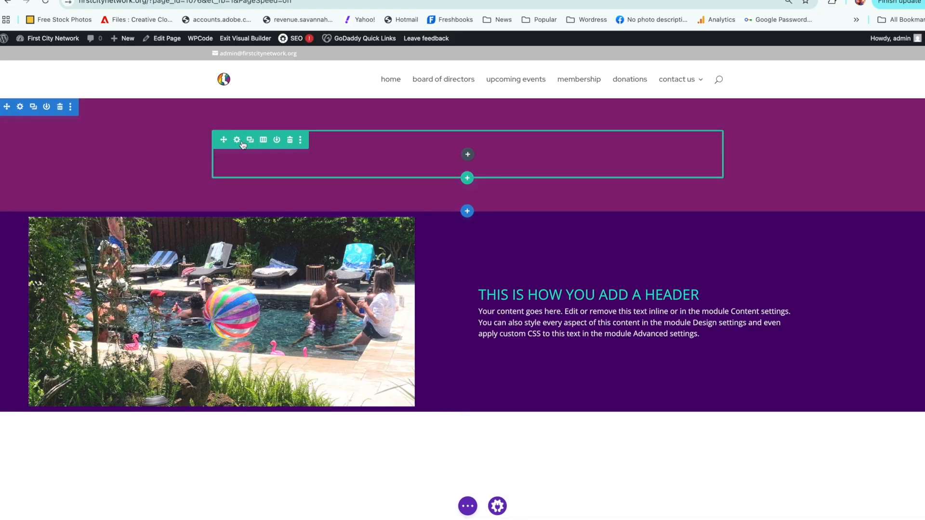
Step: Increase both the width and the maximum width of the row in the magenta section, and save it
{"action": "left_click", "coordinate": [237, 140]}
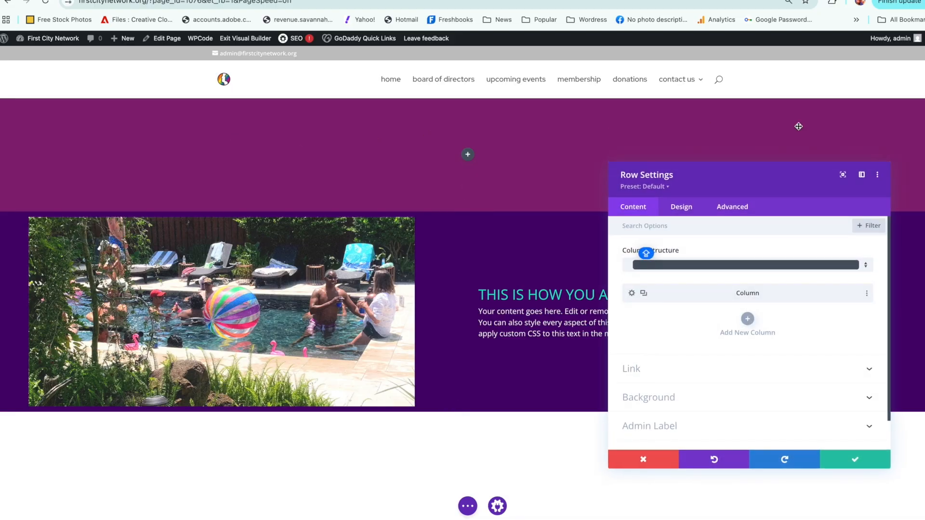
{"action": "left_click", "coordinate": [687, 214]}
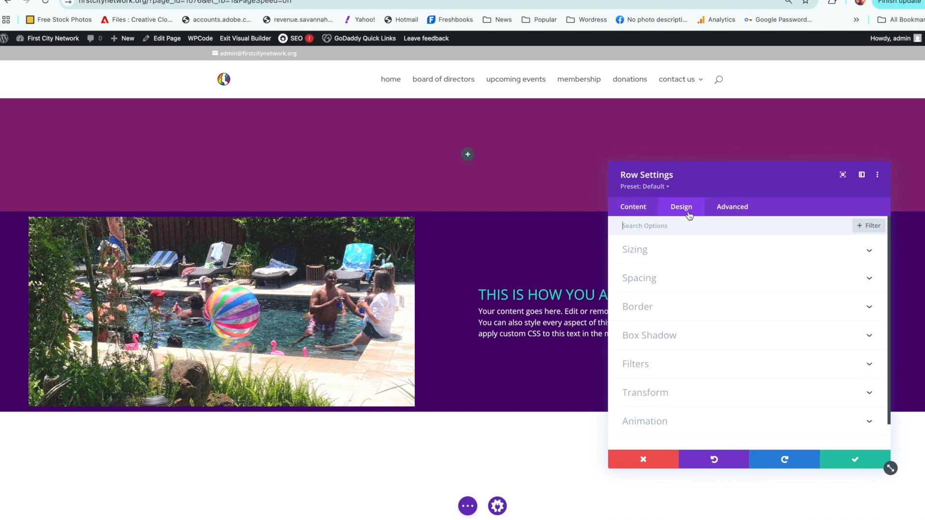
{"action": "left_click", "coordinate": [674, 251]}
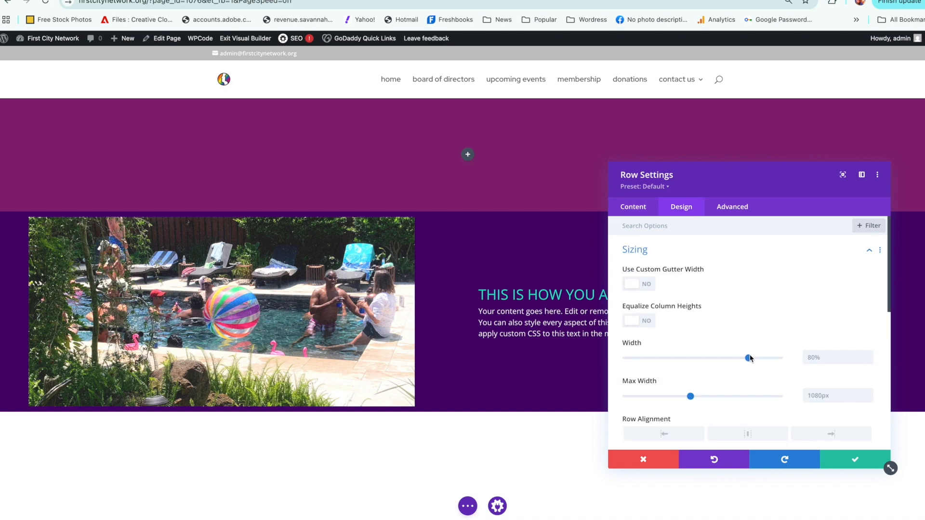
{"action": "left_click_drag", "start_coordinate": [749, 358], "coordinate": [767, 358]}
{"action": "left_click_drag", "start_coordinate": [690, 396], "coordinate": [715, 396]}
{"action": "left_click", "coordinate": [829, 462]}
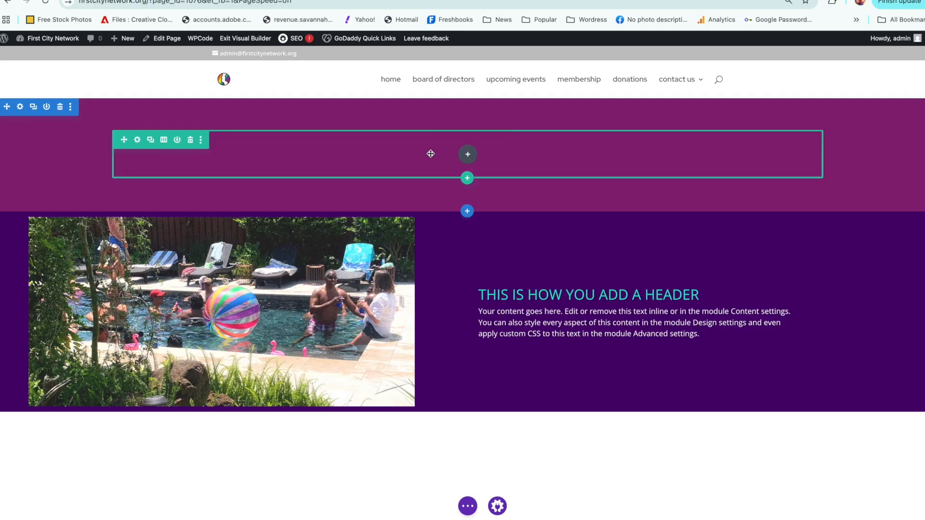
{"action": "left_click", "coordinate": [137, 141]}
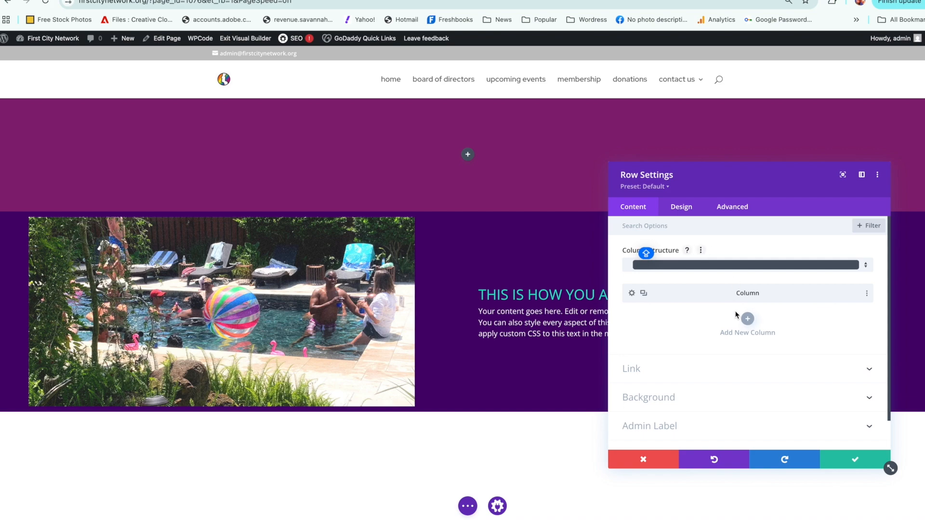
{"action": "left_click", "coordinate": [745, 321]}
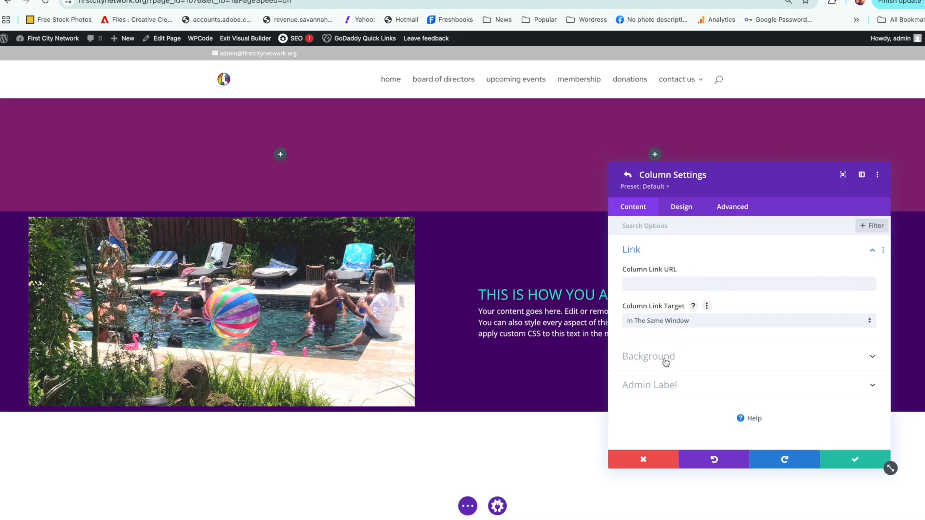
{"action": "left_click", "coordinate": [637, 459]}
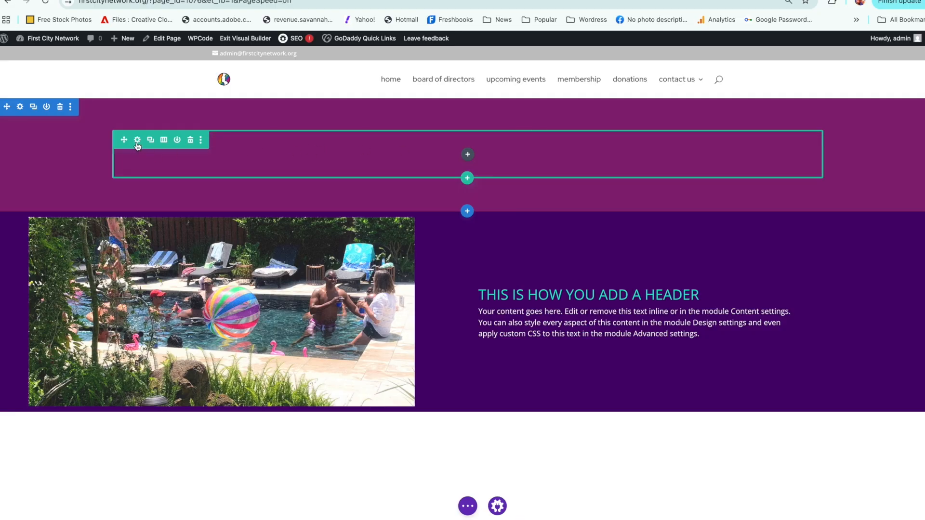
Step: Insert a Text module into the empty row of the magenta section
{"action": "left_click", "coordinate": [466, 155]}
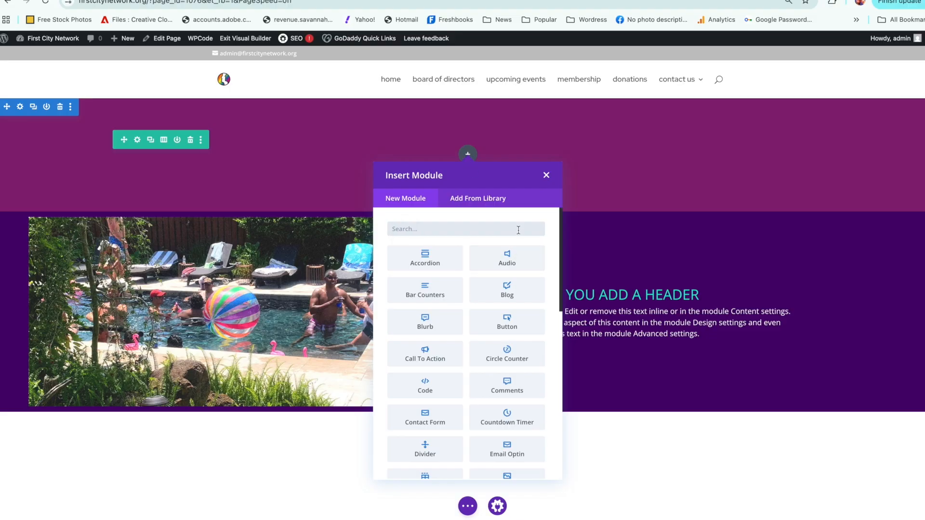
{"action": "type", "text": "TE"}
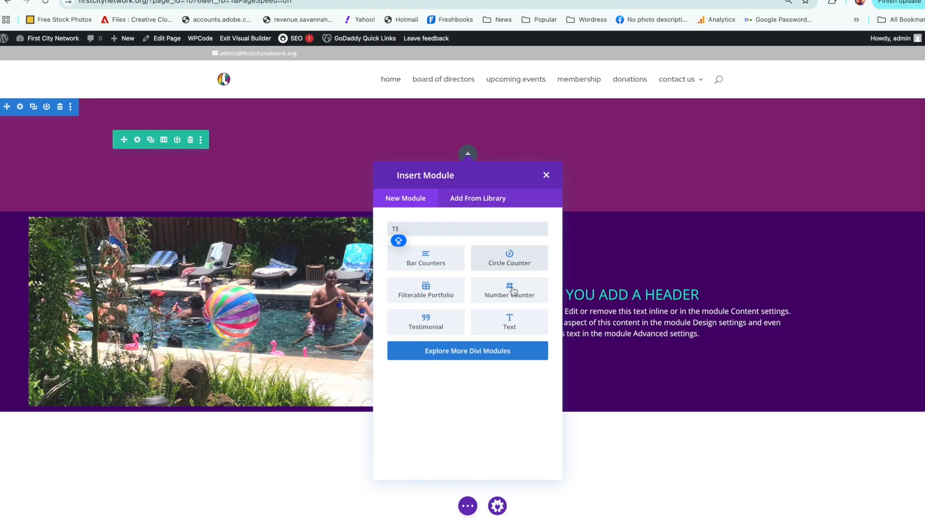
{"action": "left_click", "coordinate": [510, 318]}
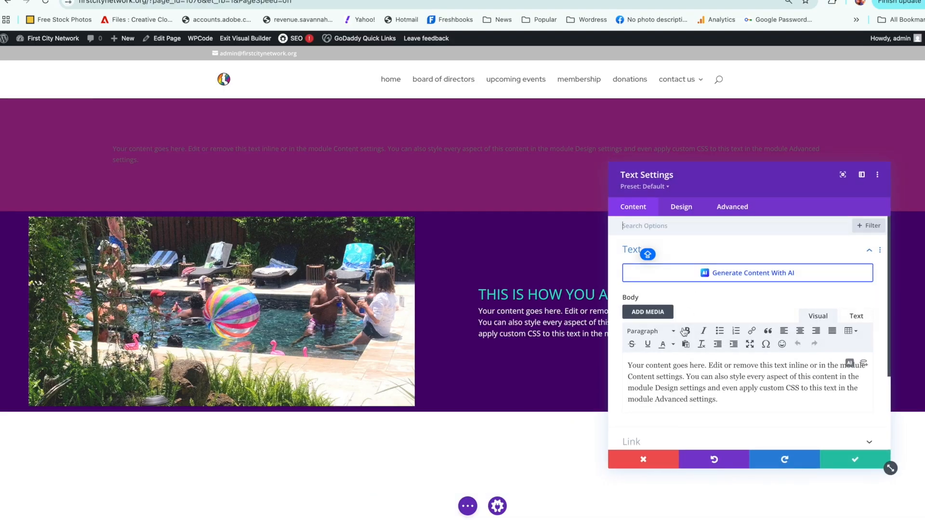
{"action": "left_click_drag", "start_coordinate": [725, 399], "coordinate": [628, 363]}
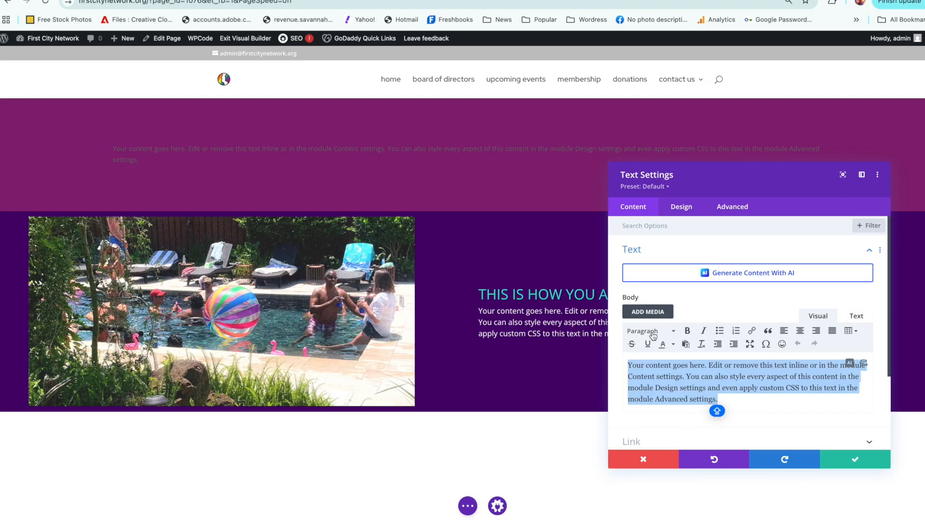
{"action": "left_click", "coordinate": [693, 211]}
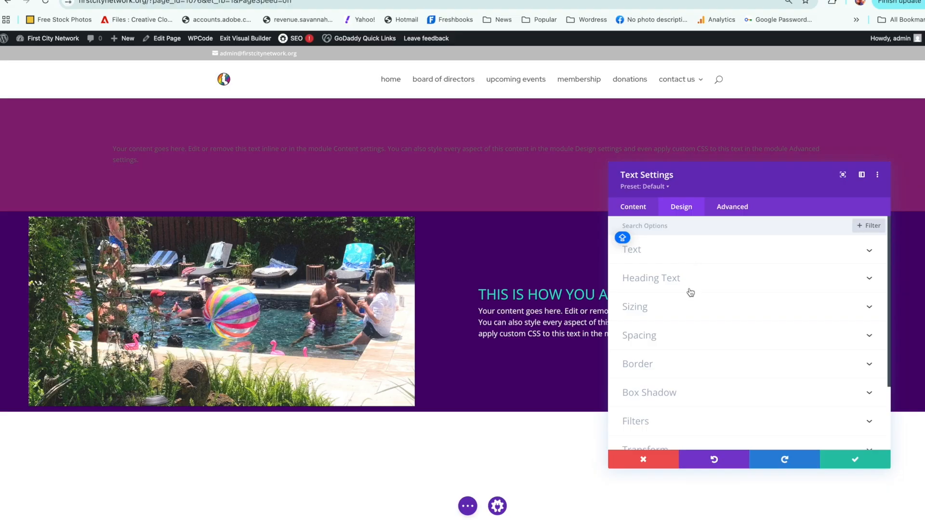
{"action": "left_click", "coordinate": [657, 259]}
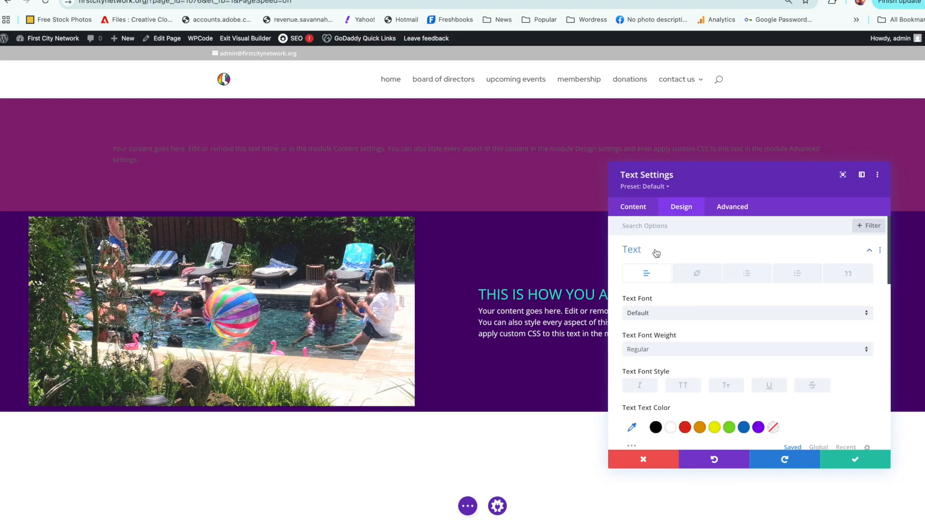
{"action": "left_click", "coordinate": [635, 211]}
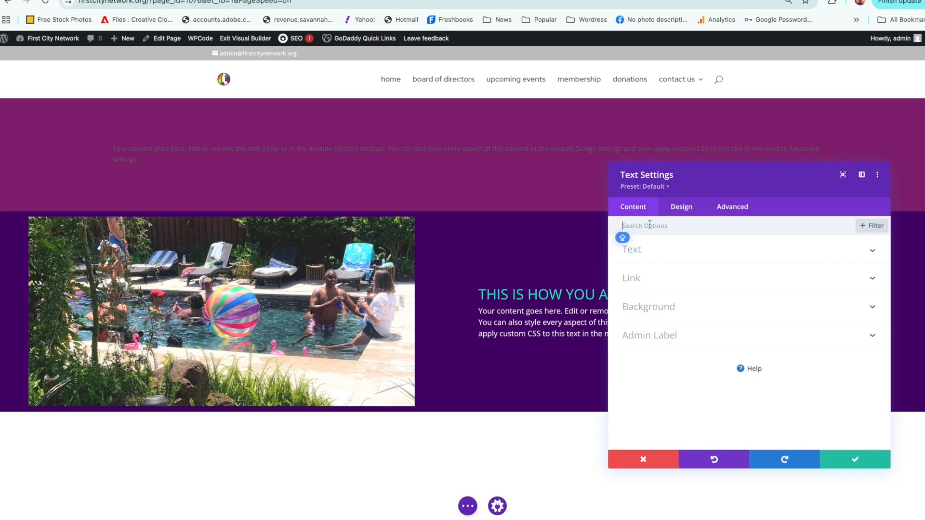
Step: Replace the new text module's placeholder body with "this is your biggee header"
{"action": "left_click", "coordinate": [678, 258]}
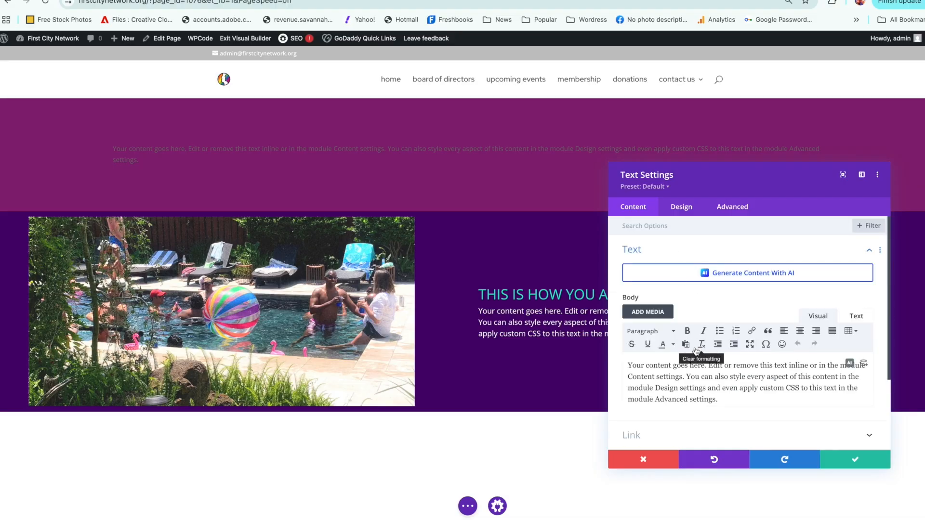
{"action": "left_click_drag", "start_coordinate": [707, 365], "coordinate": [729, 408]}
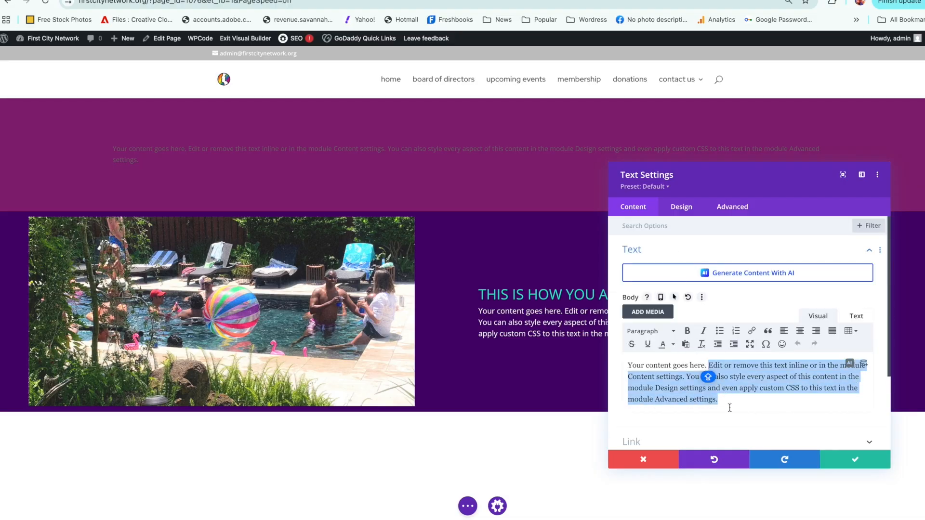
{"action": "key", "text": "BackSpace"}
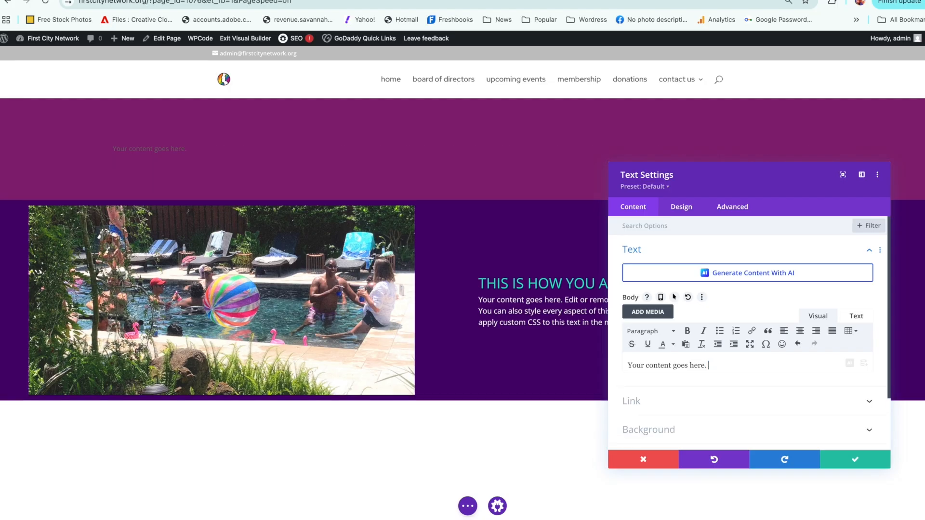
{"action": "left_click_drag", "start_coordinate": [721, 366], "coordinate": [621, 370]}
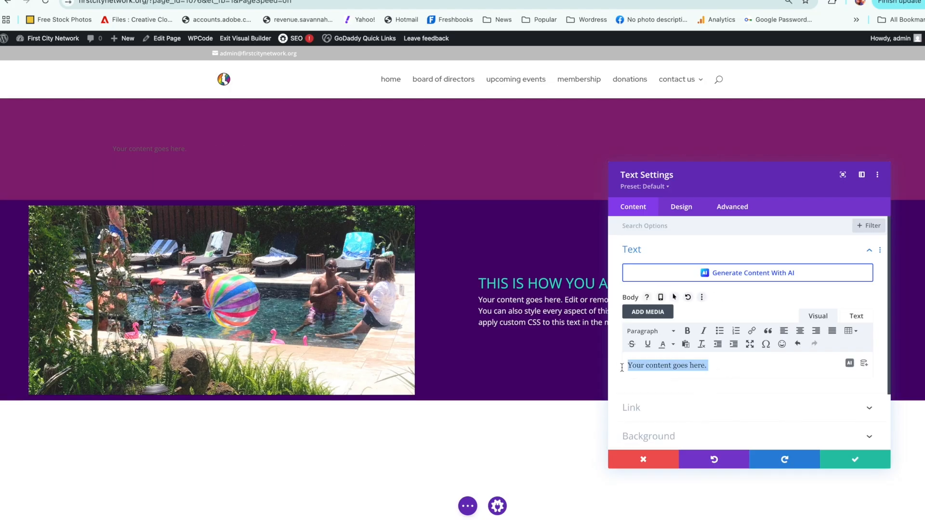
{"action": "type", "text": "this is your"}
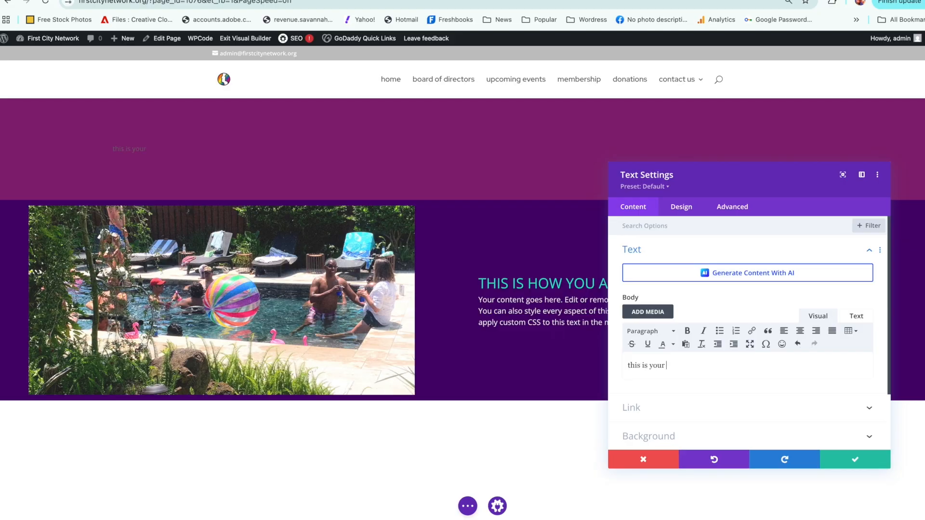
{"action": "type", "text": " biggee header"}
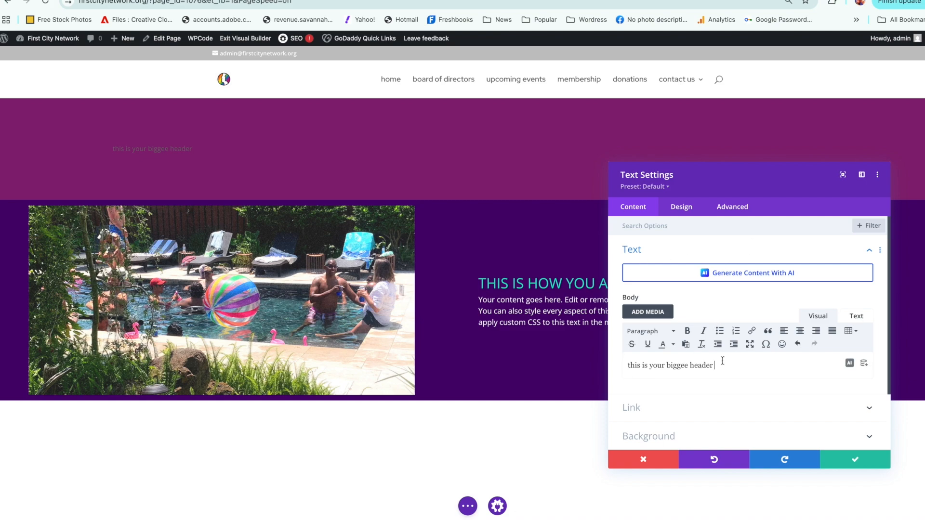
Step: Format the whole line "this is your biggee header" as Heading 1
{"action": "left_click_drag", "start_coordinate": [718, 363], "coordinate": [627, 365]}
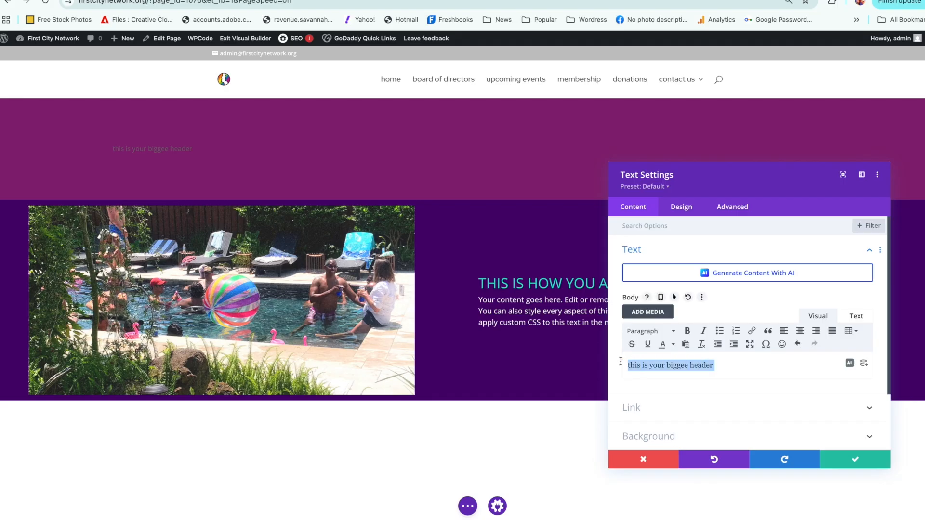
{"action": "left_click", "coordinate": [653, 333]}
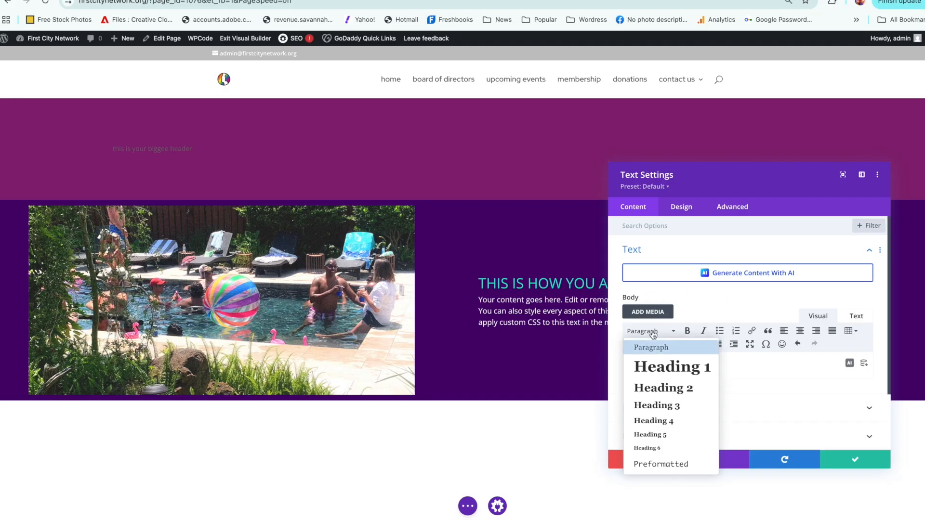
{"action": "left_click", "coordinate": [661, 366]}
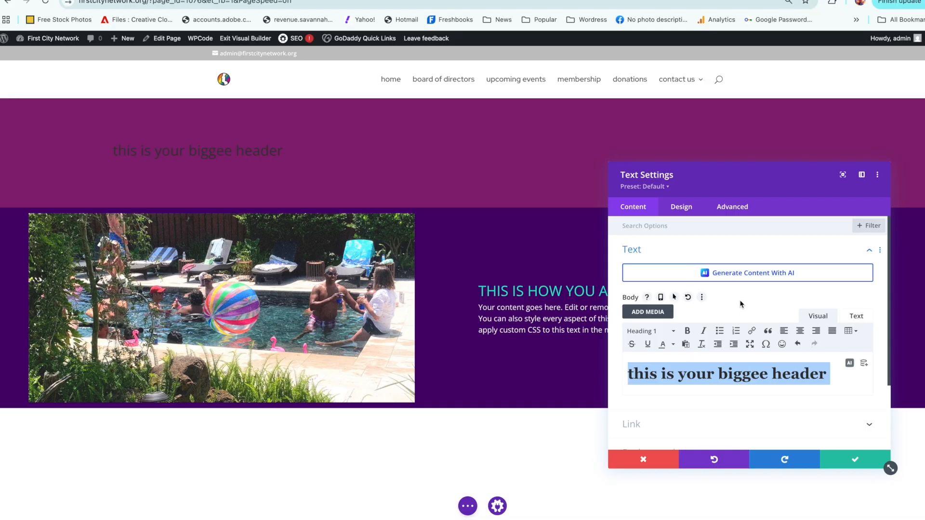
Step: Set the H1 heading text color of the "this is your biggee header" module to white
{"action": "left_click", "coordinate": [690, 211]}
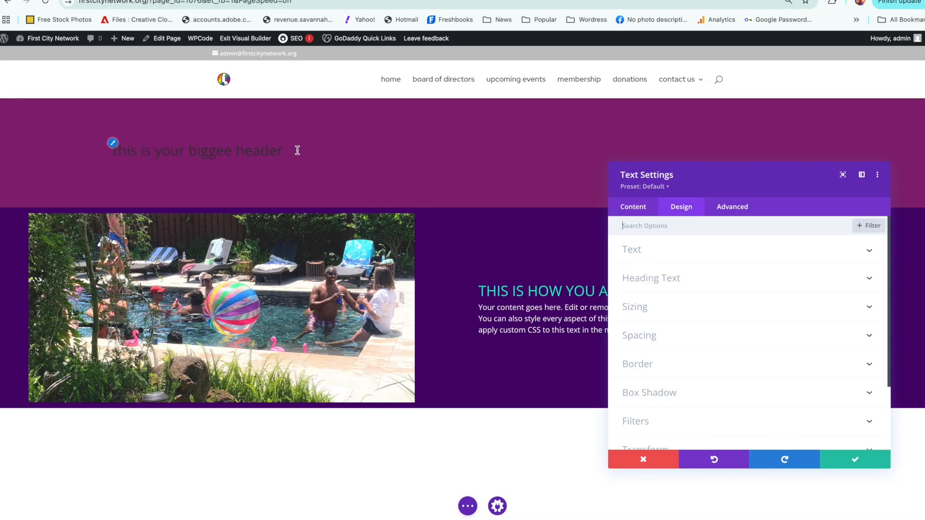
{"action": "left_click", "coordinate": [667, 282]}
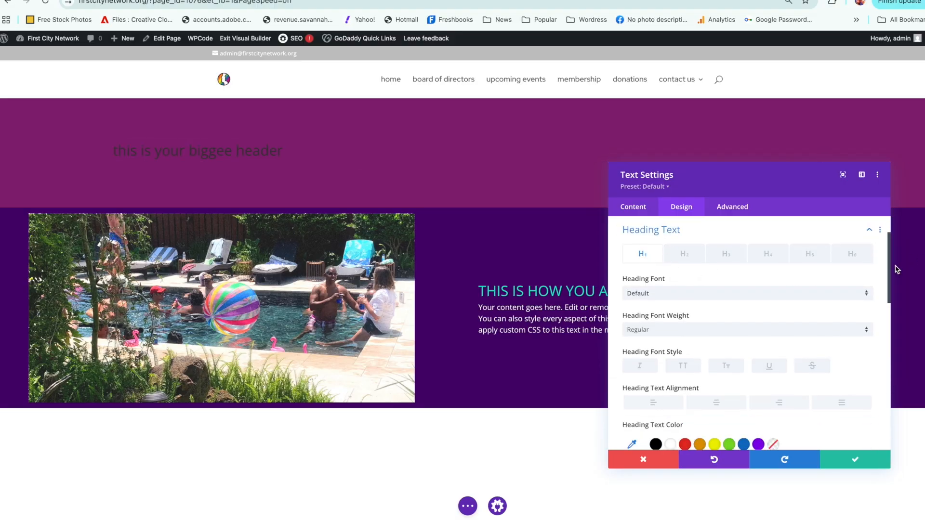
{"action": "scroll", "coordinate": [891, 277], "scroll_direction": "down", "scroll_amount": 3}
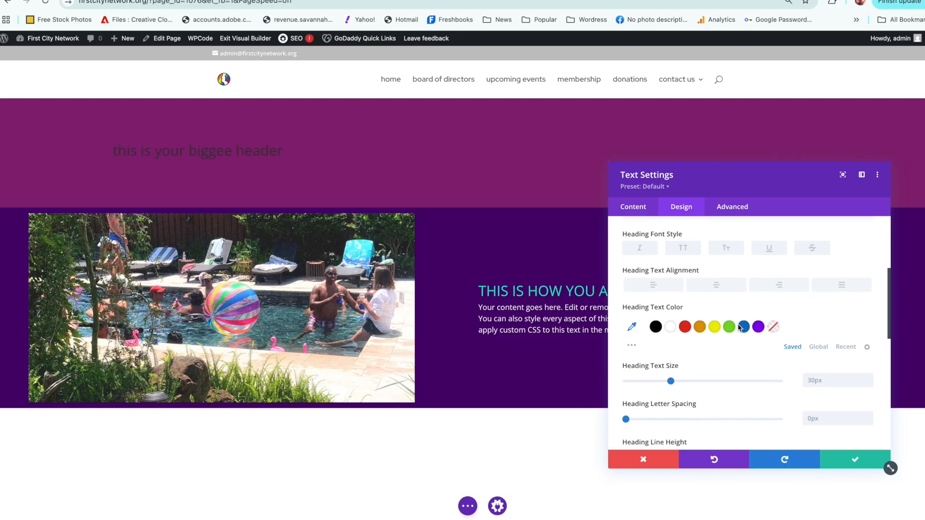
{"action": "left_click", "coordinate": [670, 326]}
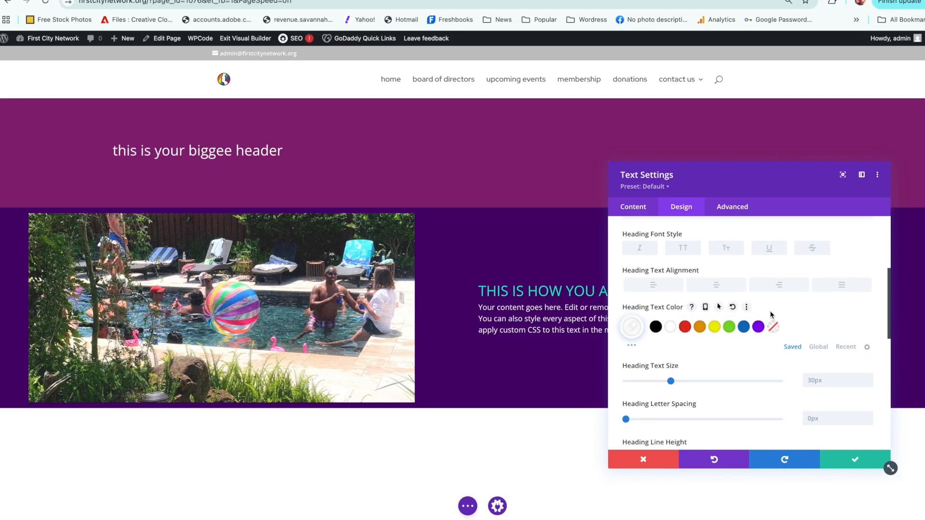
Step: Set the H1 heading text size to 90px and save the text module's settings
{"action": "left_click_drag", "start_coordinate": [890, 317], "coordinate": [888, 331]}
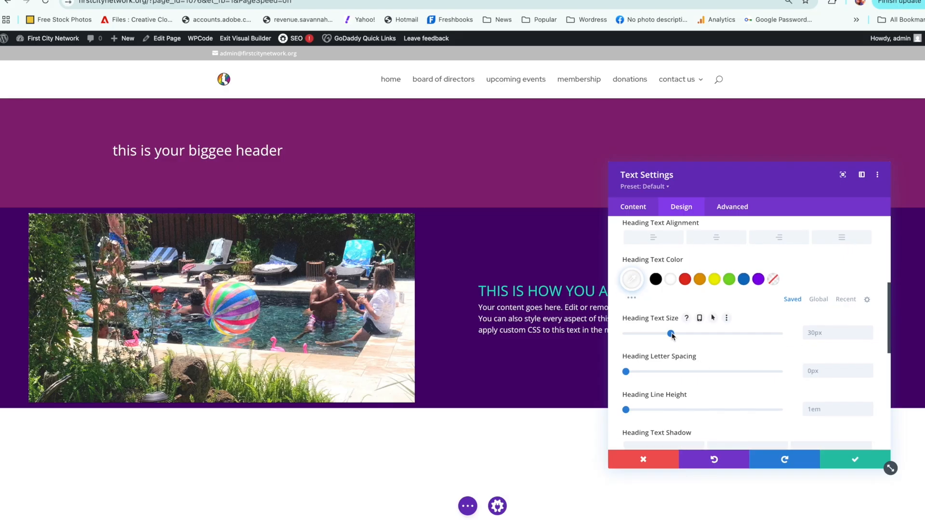
{"action": "left_click_drag", "start_coordinate": [674, 339], "coordinate": [765, 337]}
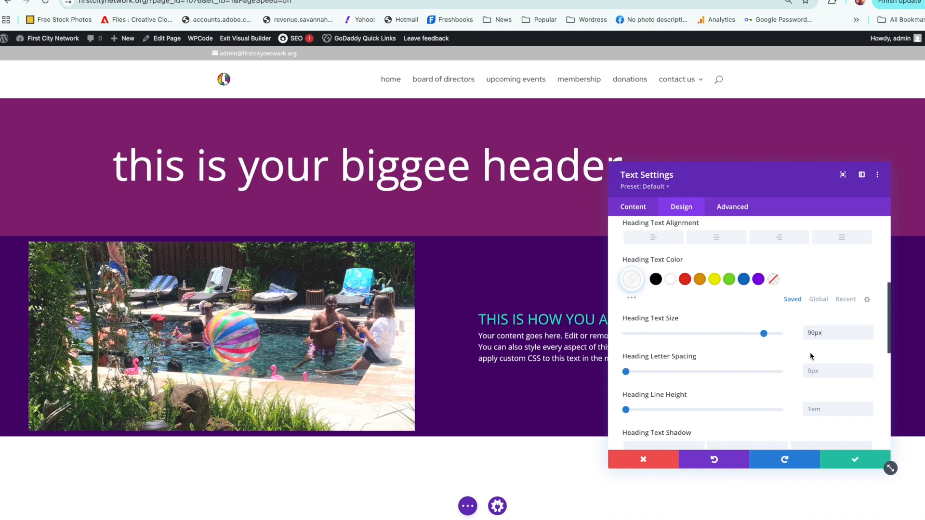
{"action": "left_click", "coordinate": [847, 460]}
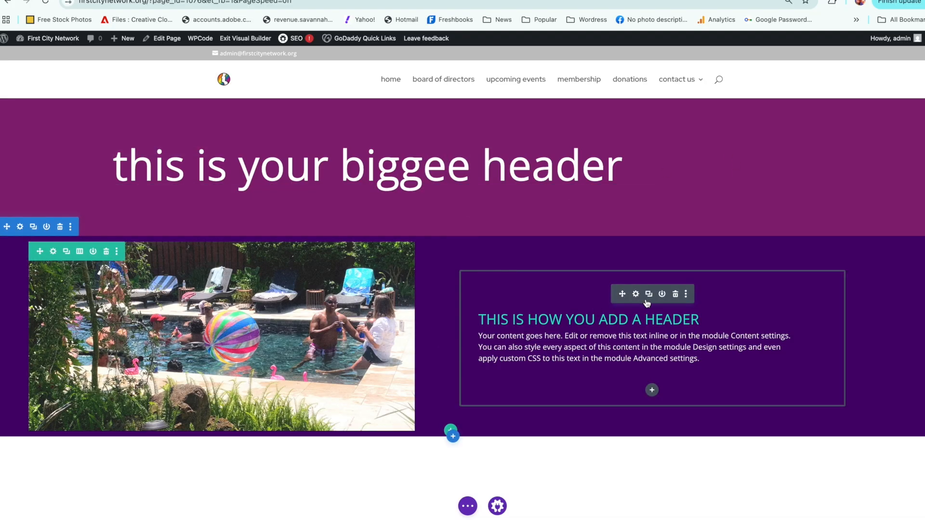
Step: Duplicate the row holding the pool image and header text in the dark purple section
{"action": "left_click", "coordinate": [647, 295]}
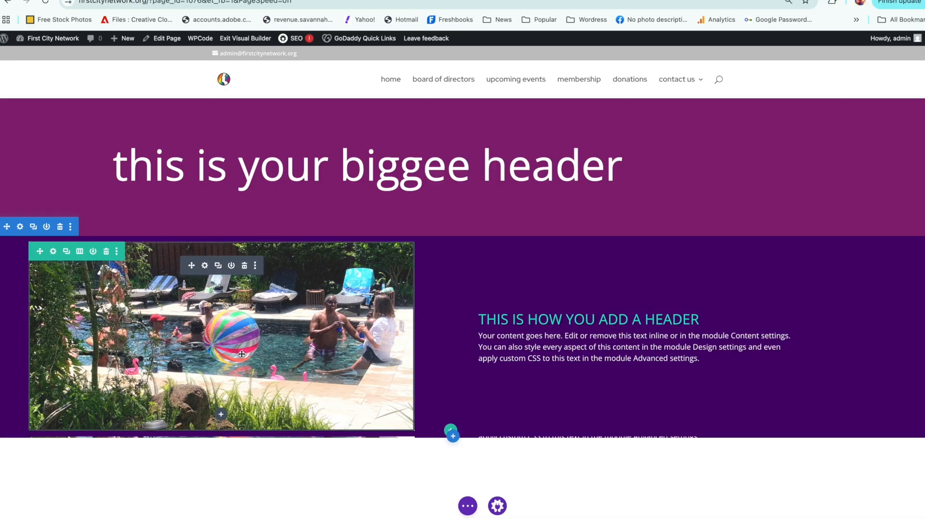